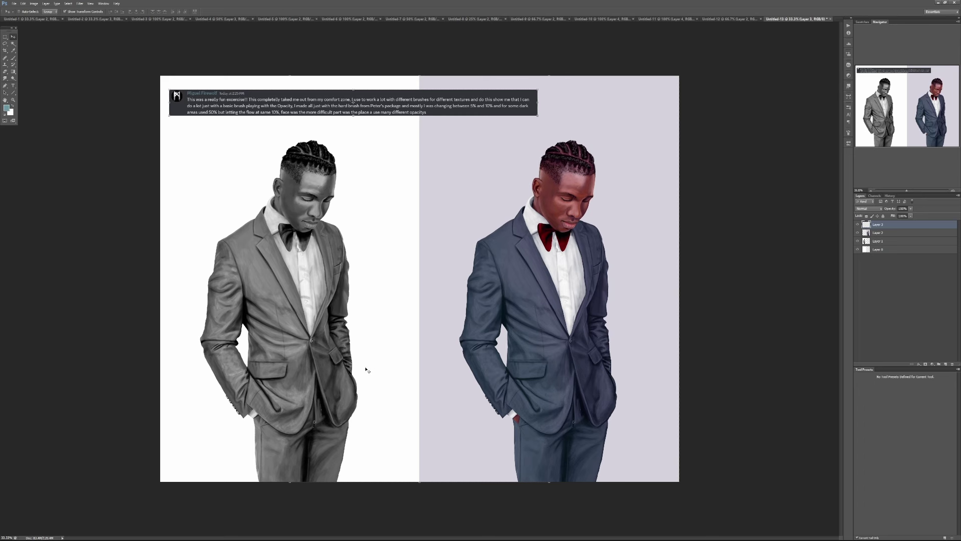
Set up the Brush tool with the second saved preset, default black and white colours and 100% opacity.
{"action": "left_click", "coordinate": [13, 58]}
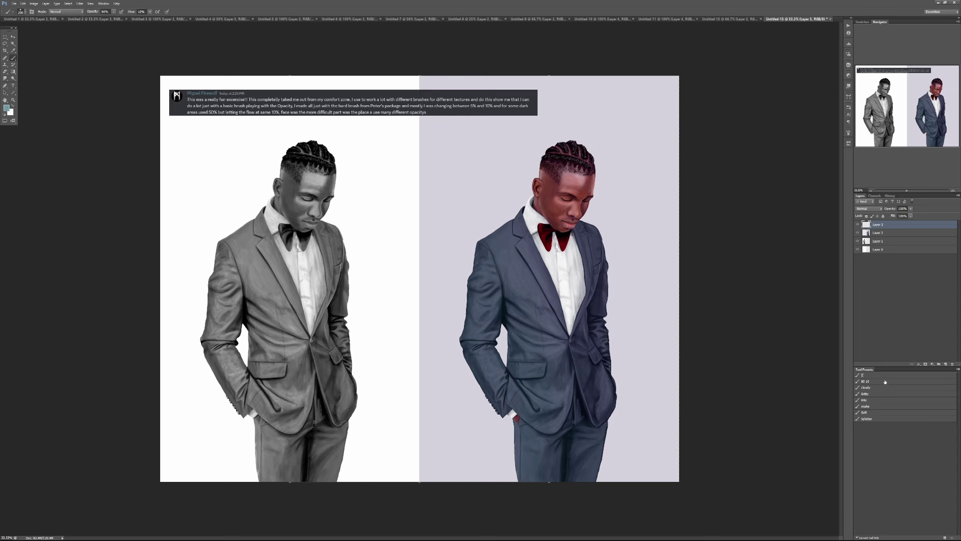
{"action": "left_click", "coordinate": [864, 381]}
{"action": "key", "text": "d"}
{"action": "key", "text": "0"}
Try several winding black brush strokes of varying pressure between the two figures, undoing each one.
{"action": "mouse_move", "coordinate": [380, 223]}
{"action": "left_mouse_down"}
{"action": "mouse_move", "coordinate": [445, 208]}
{"action": "mouse_move", "coordinate": [420, 300]}
{"action": "mouse_move", "coordinate": [426, 348]}
{"action": "left_mouse_up"}
{"action": "key", "text": "ctrl+z"}
{"action": "mouse_move", "coordinate": [384, 269]}
{"action": "left_mouse_down"}
{"action": "mouse_move", "coordinate": [467, 152]}
{"action": "mouse_move", "coordinate": [415, 235]}
{"action": "mouse_move", "coordinate": [418, 366]}
{"action": "mouse_move", "coordinate": [429, 378]}
{"action": "left_mouse_up"}
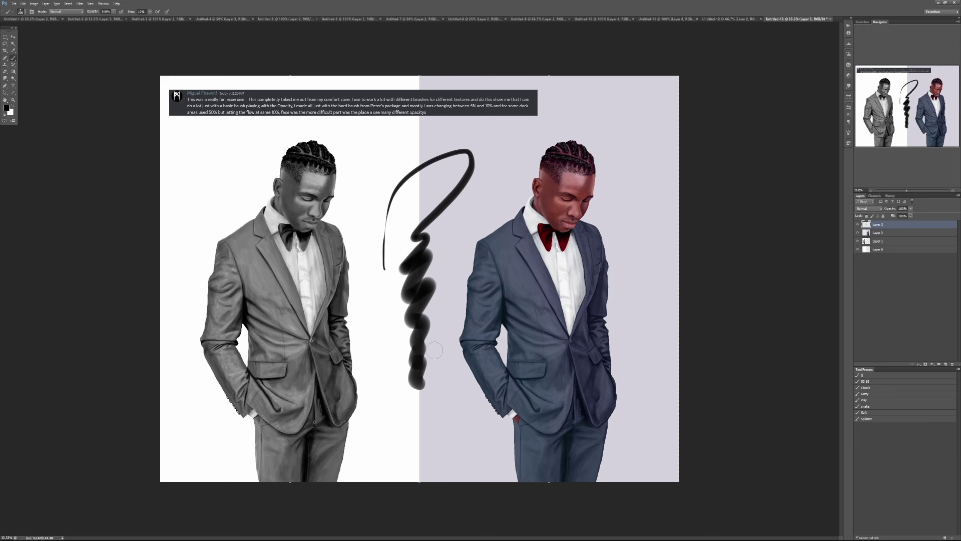
{"action": "key", "text": "ctrl+z"}
{"action": "mouse_move", "coordinate": [387, 268]}
{"action": "left_mouse_down"}
{"action": "mouse_move", "coordinate": [472, 194]}
{"action": "mouse_move", "coordinate": [401, 261]}
{"action": "mouse_move", "coordinate": [425, 330]}
{"action": "mouse_move", "coordinate": [423, 385]}
{"action": "left_mouse_up"}
{"action": "key", "text": "ctrl+z"}
{"action": "mouse_move", "coordinate": [387, 273]}
{"action": "left_mouse_down"}
{"action": "mouse_move", "coordinate": [450, 181]}
{"action": "mouse_move", "coordinate": [426, 249]}
{"action": "mouse_move", "coordinate": [422, 378]}
{"action": "left_mouse_up"}
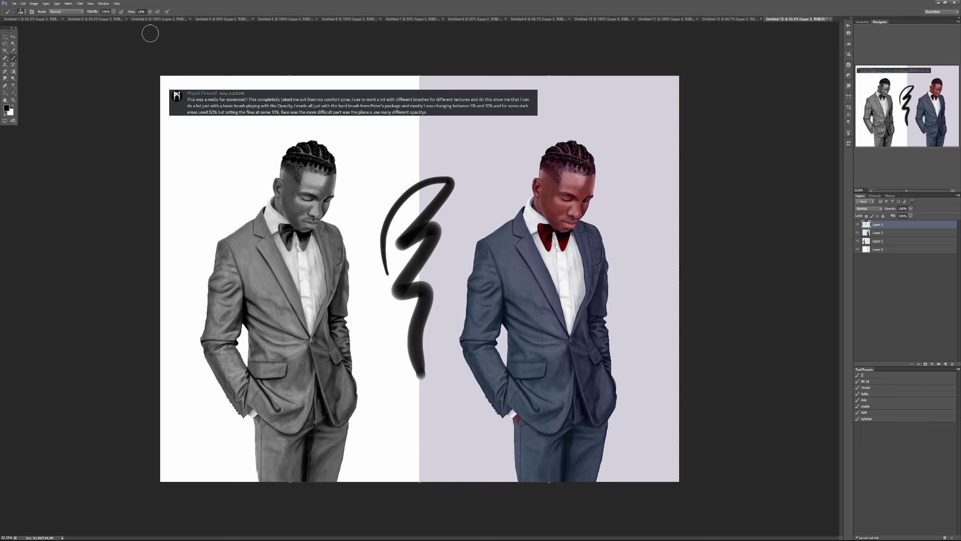
{"action": "key", "text": "ctrl+z"}
{"action": "mouse_move", "coordinate": [396, 187]}
{"action": "left_mouse_down"}
{"action": "mouse_move", "coordinate": [406, 235]}
{"action": "mouse_move", "coordinate": [429, 209]}
{"action": "mouse_move", "coordinate": [455, 234]}
{"action": "left_mouse_up"}
{"action": "key", "text": "ctrl+z"}
{"action": "mouse_move", "coordinate": [396, 195]}
{"action": "left_mouse_down"}
{"action": "mouse_move", "coordinate": [393, 245]}
{"action": "mouse_move", "coordinate": [441, 232]}
{"action": "mouse_move", "coordinate": [465, 212]}
{"action": "left_mouse_up"}
{"action": "key", "text": "ctrl+z"}
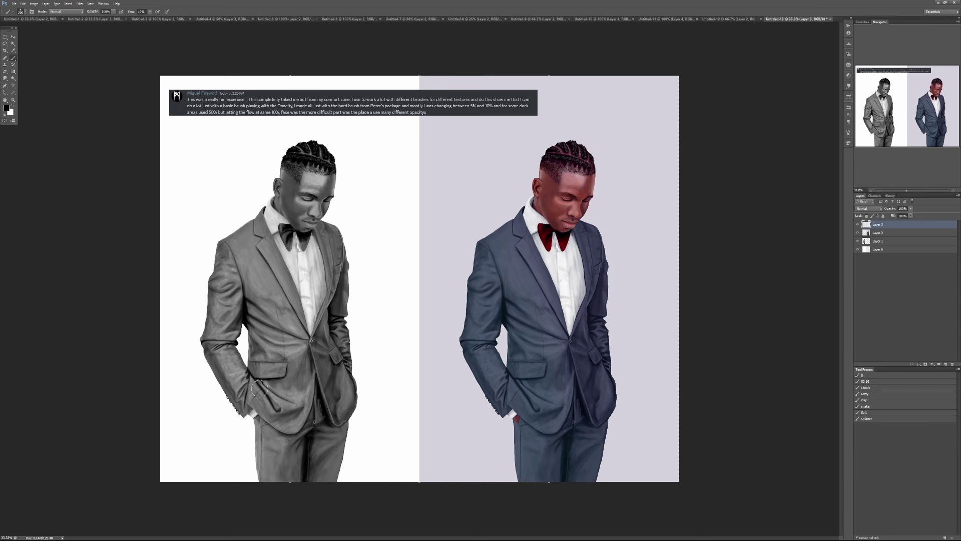
Examine the folds, pockets and shirt shading of the grayscale figure at 100% and 66.7% magnification.
{"action": "left_click", "coordinate": [287, 355], "text": "ctrl"}
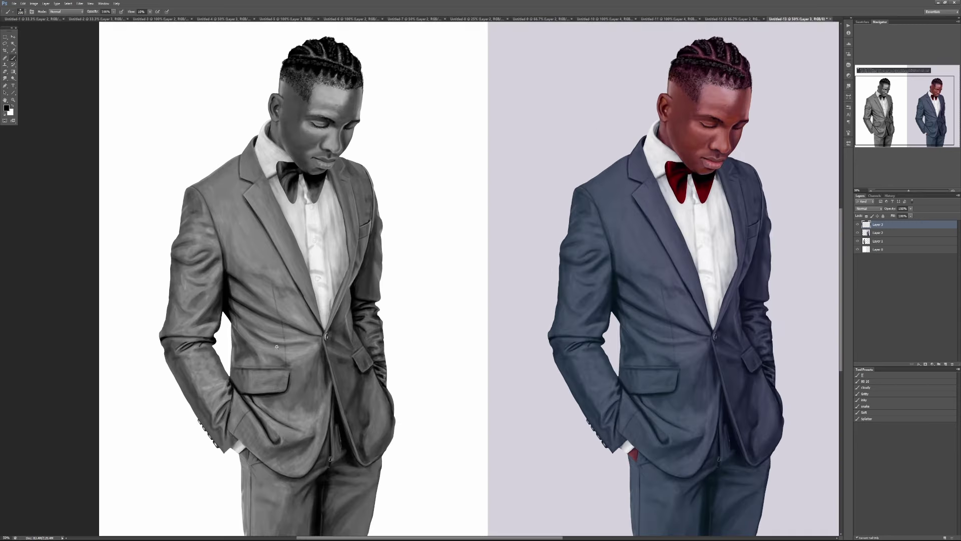
{"action": "left_click", "coordinate": [275, 348], "text": "ctrl"}
{"action": "left_click", "coordinate": [265, 347], "text": "ctrl"}
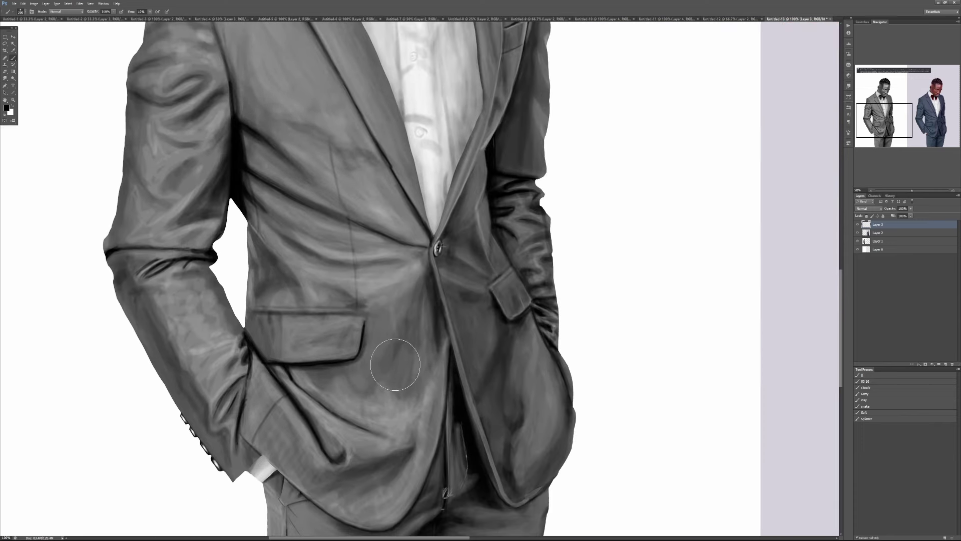
{"action": "mouse_move", "coordinate": [383, 348]}
{"action": "left_mouse_down"}
{"action": "mouse_move", "coordinate": [393, 342]}
{"action": "mouse_move", "coordinate": [383, 380]}
{"action": "mouse_move", "coordinate": [392, 343]}
{"action": "left_mouse_up"}
{"action": "left_click_drag", "start_coordinate": [358, 263], "coordinate": [404, 374]}
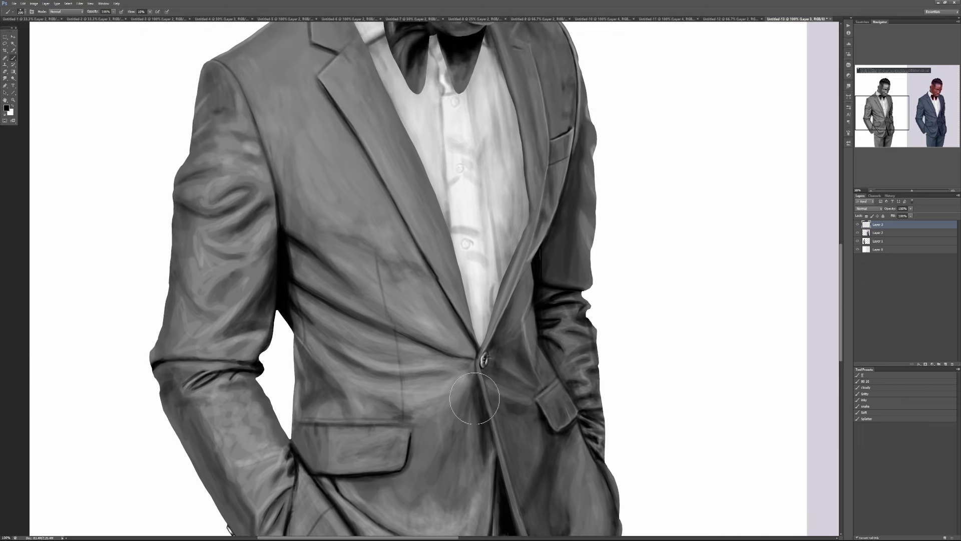
{"action": "left_click_drag", "start_coordinate": [393, 244], "coordinate": [408, 343]}
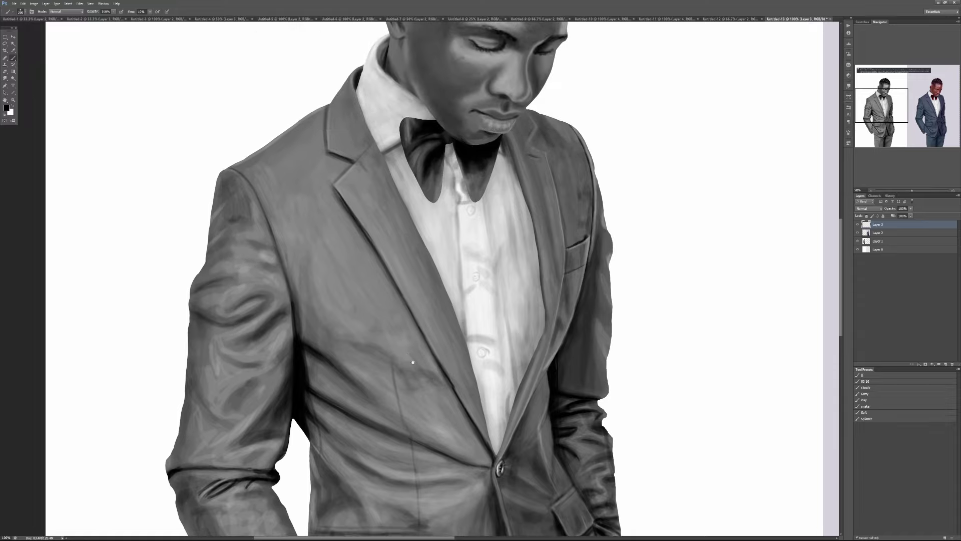
{"action": "left_click_drag", "start_coordinate": [583, 423], "coordinate": [476, 367]}
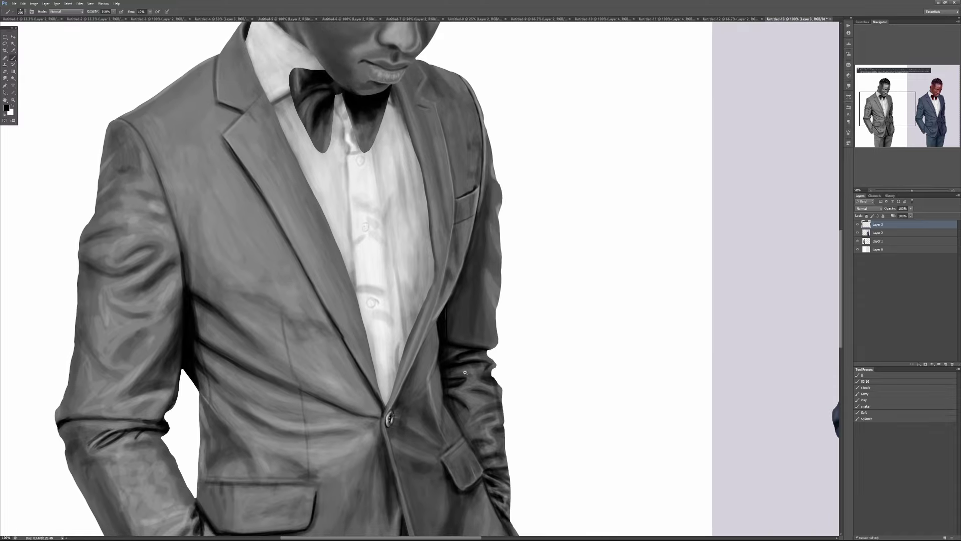
{"action": "scroll", "coordinate": [397, 253], "scroll_direction": "down", "scroll_amount": 1}
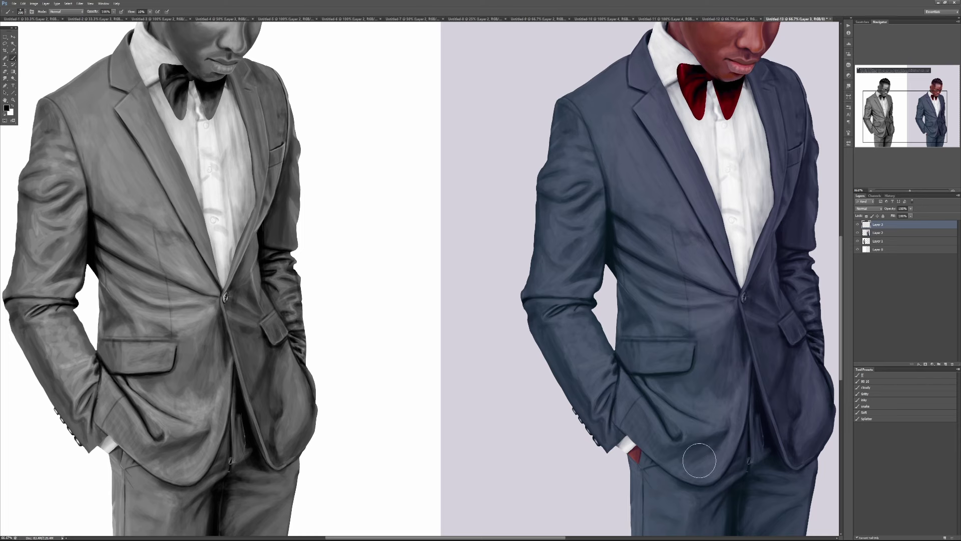
{"action": "left_click_drag", "start_coordinate": [181, 247], "coordinate": [250, 203]}
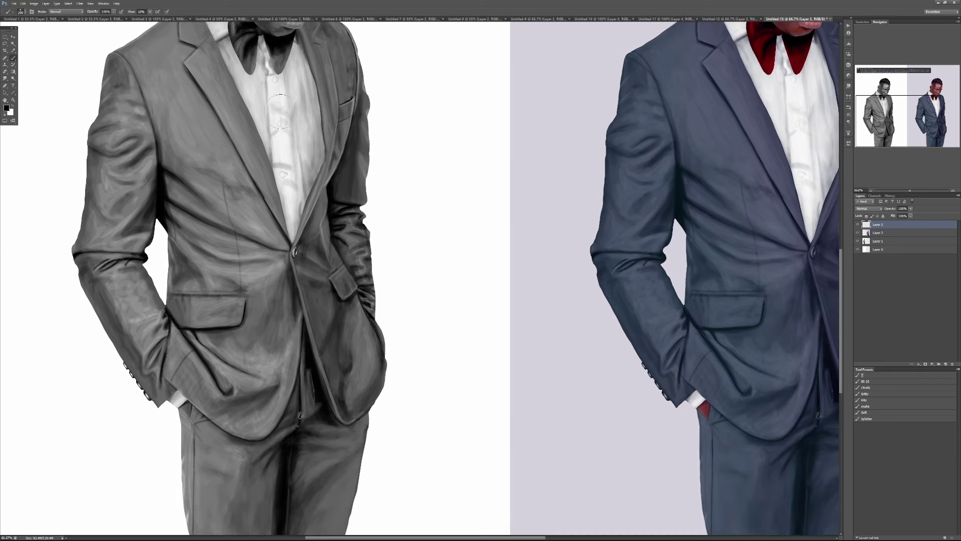
{"action": "mouse_move", "coordinate": [294, 466]}
{"action": "left_mouse_down"}
{"action": "mouse_move", "coordinate": [303, 489]}
{"action": "mouse_move", "coordinate": [307, 466]}
{"action": "mouse_move", "coordinate": [359, 507]}
{"action": "left_mouse_up"}
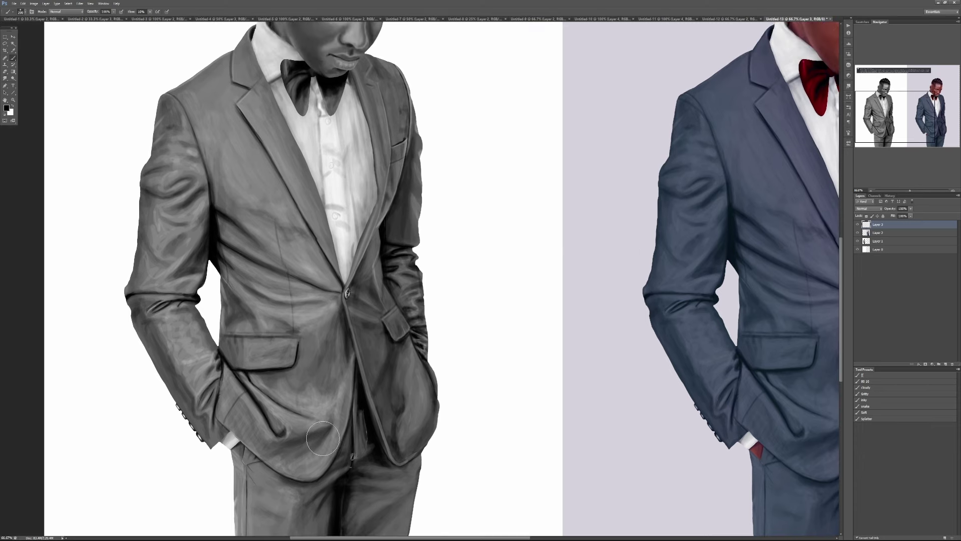
{"action": "left_click_drag", "start_coordinate": [323, 438], "coordinate": [334, 395]}
{"action": "mouse_move", "coordinate": [298, 323]}
{"action": "left_mouse_down"}
{"action": "mouse_move", "coordinate": [345, 407]}
{"action": "mouse_move", "coordinate": [330, 380]}
{"action": "left_mouse_up"}
Examine the brushwork on the grayscale jacket's folds and lapel at 200%, and the whole upper body at 100%.
{"action": "scroll", "coordinate": [322, 327], "scroll_direction": "down", "scroll_amount": 2}
{"action": "scroll", "coordinate": [297, 299], "scroll_direction": "up", "scroll_amount": 3}
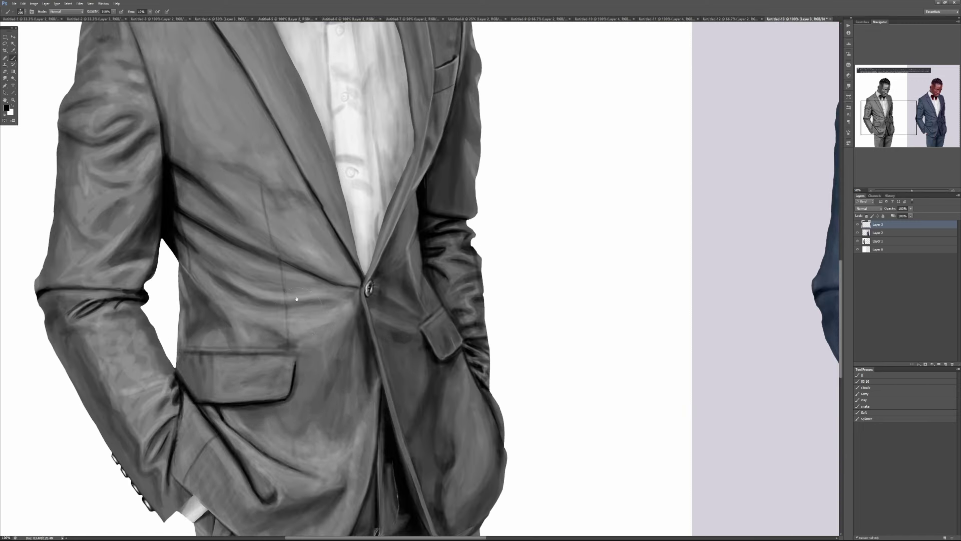
{"action": "scroll", "coordinate": [308, 390], "scroll_direction": "up", "scroll_amount": 1}
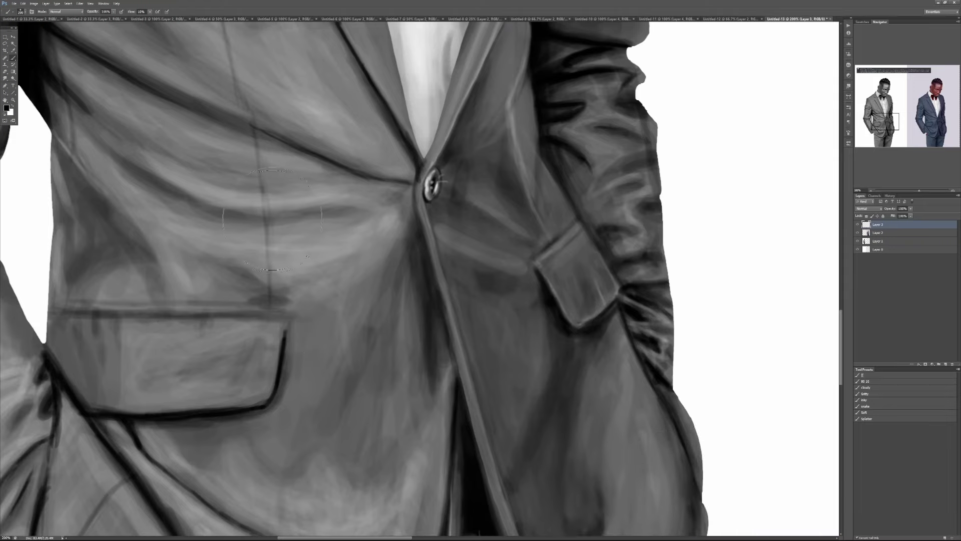
{"action": "left_click_drag", "start_coordinate": [273, 220], "coordinate": [349, 347]}
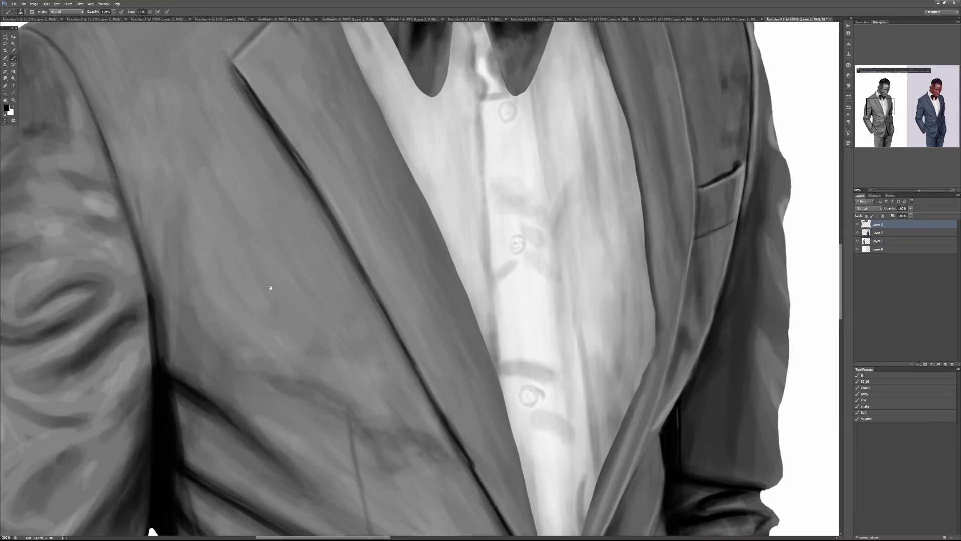
{"action": "left_click_drag", "start_coordinate": [270, 288], "coordinate": [348, 422]}
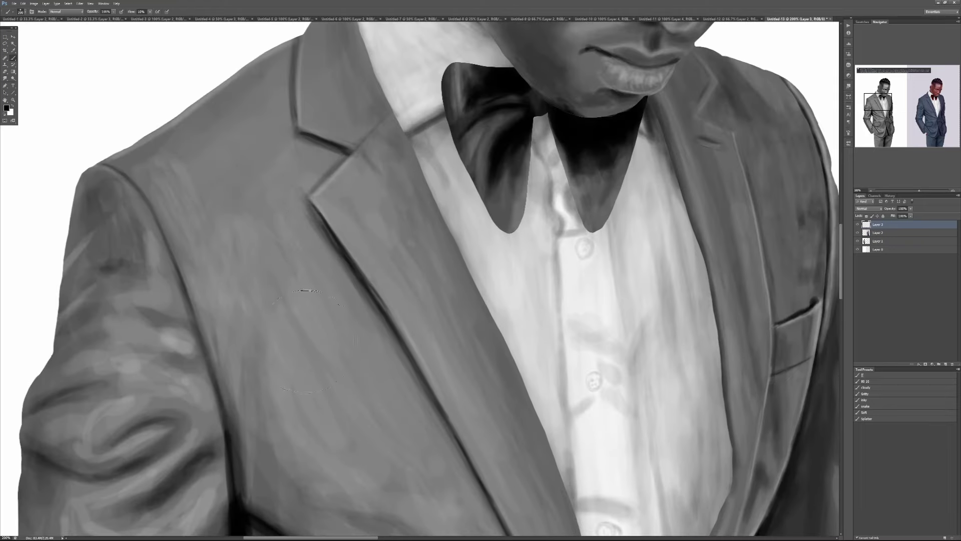
{"action": "left_click_drag", "start_coordinate": [397, 422], "coordinate": [397, 221]}
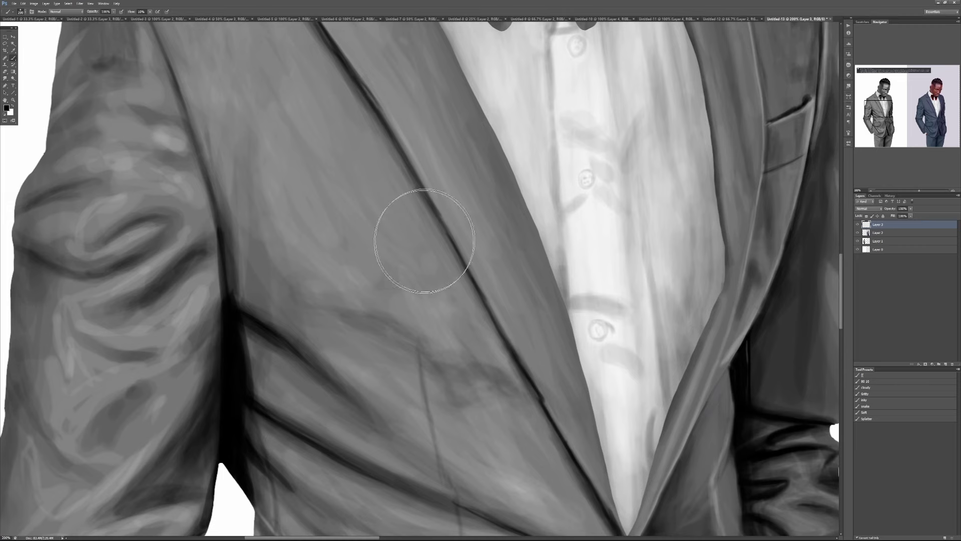
{"action": "key", "text": "ctrl+minus"}
{"action": "left_click_drag", "start_coordinate": [525, 363], "coordinate": [423, 248]}
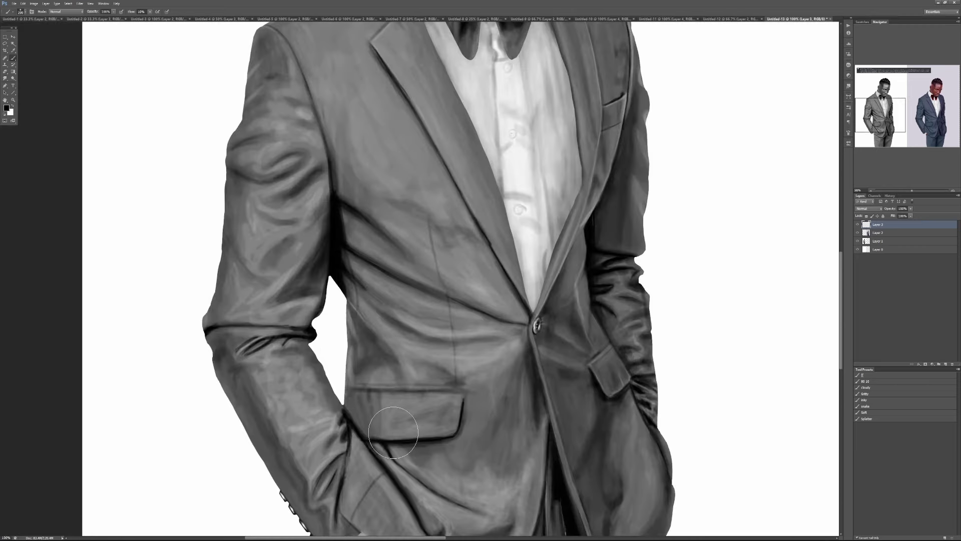
{"action": "left_click_drag", "start_coordinate": [419, 160], "coordinate": [385, 376]}
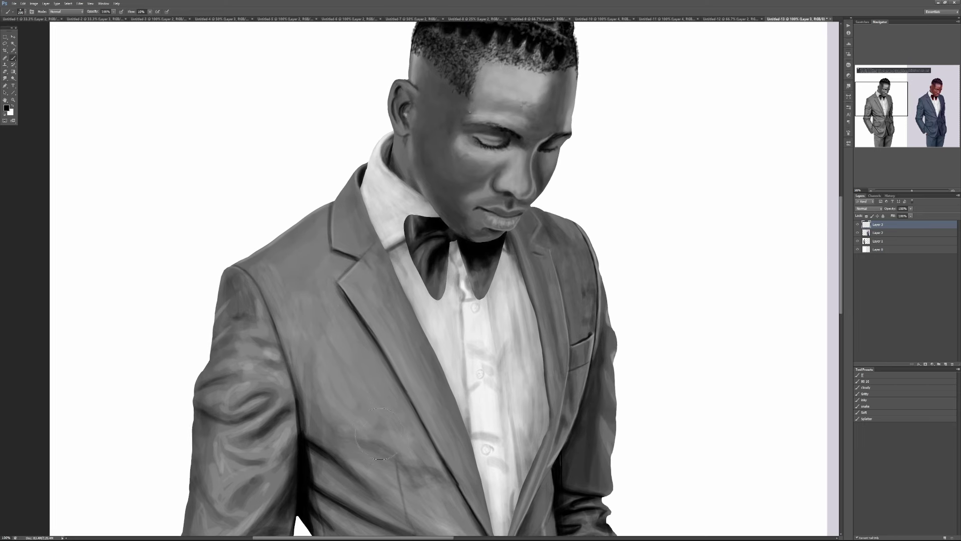
{"action": "left_click_drag", "start_coordinate": [450, 501], "coordinate": [351, 321]}
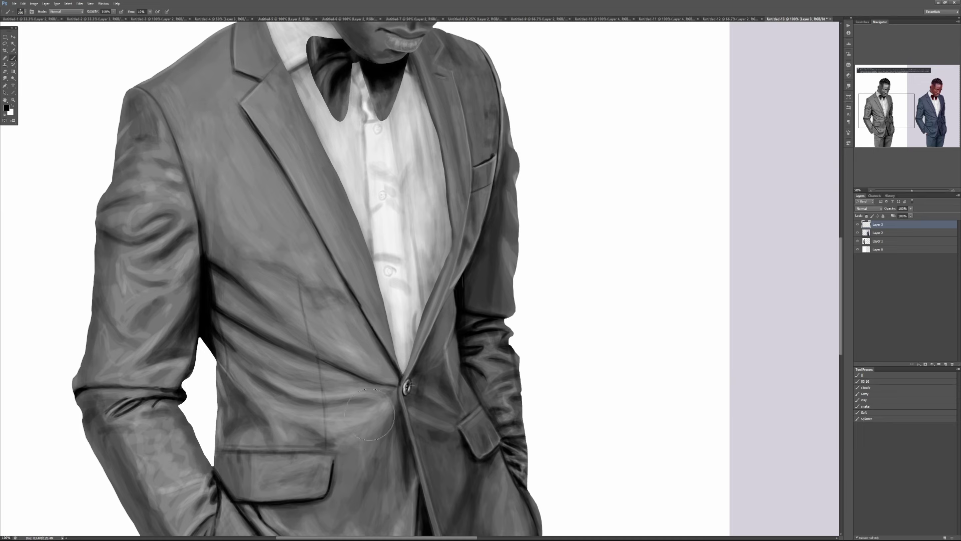
{"action": "left_click_drag", "start_coordinate": [370, 413], "coordinate": [379, 434]}
{"action": "mouse_move", "coordinate": [356, 308]}
{"action": "left_mouse_down"}
{"action": "mouse_move", "coordinate": [338, 307]}
{"action": "mouse_move", "coordinate": [350, 301]}
{"action": "mouse_move", "coordinate": [346, 291]}
{"action": "left_mouse_up"}
{"action": "left_click_drag", "start_coordinate": [373, 74], "coordinate": [436, 364]}
{"action": "left_click_drag", "start_coordinate": [500, 333], "coordinate": [475, 303]}
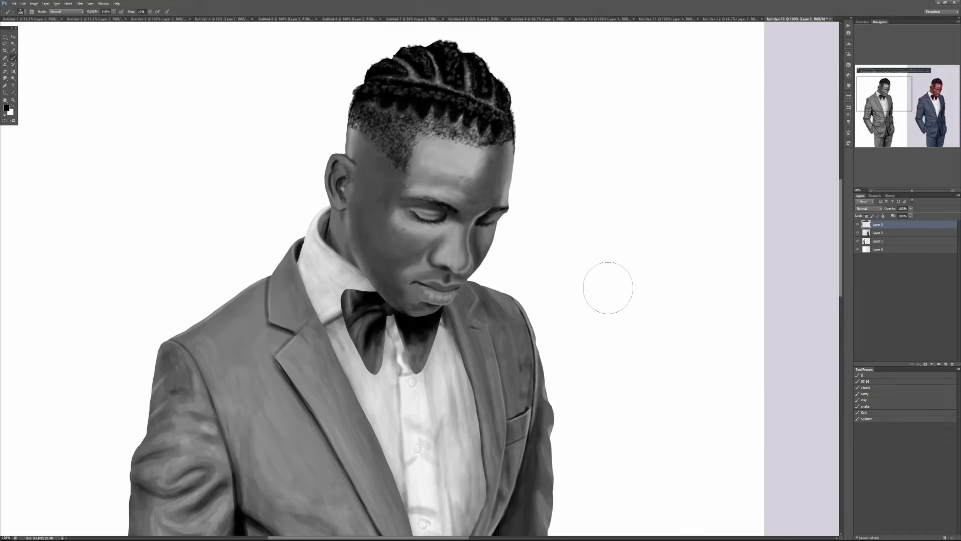
Examine the coloured figure's face and hair, and the brushwork on its blue jacket at 200% magnification.
{"action": "left_click_drag", "start_coordinate": [658, 322], "coordinate": [235, 300]}
{"action": "mouse_move", "coordinate": [626, 272]}
{"action": "left_mouse_down"}
{"action": "mouse_move", "coordinate": [408, 260]}
{"action": "mouse_move", "coordinate": [442, 279]}
{"action": "mouse_move", "coordinate": [401, 273]}
{"action": "left_mouse_up"}
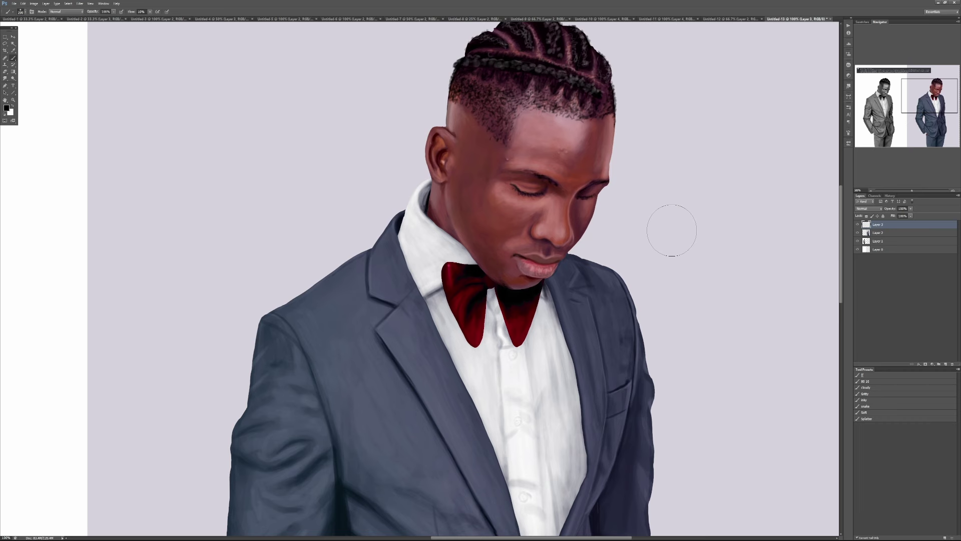
{"action": "left_click_drag", "start_coordinate": [655, 184], "coordinate": [561, 254]}
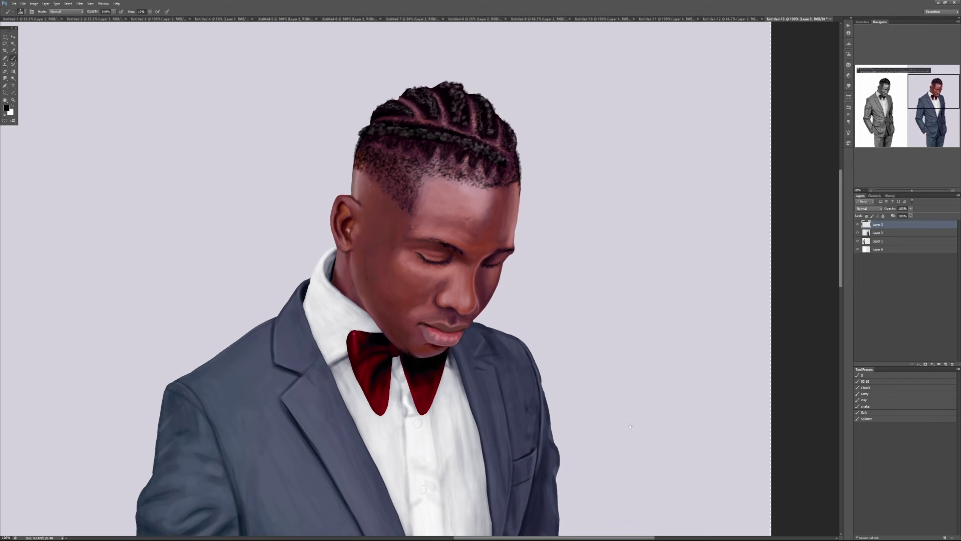
{"action": "left_click_drag", "start_coordinate": [604, 417], "coordinate": [565, 404]}
{"action": "key", "text": "ctrl+minus"}
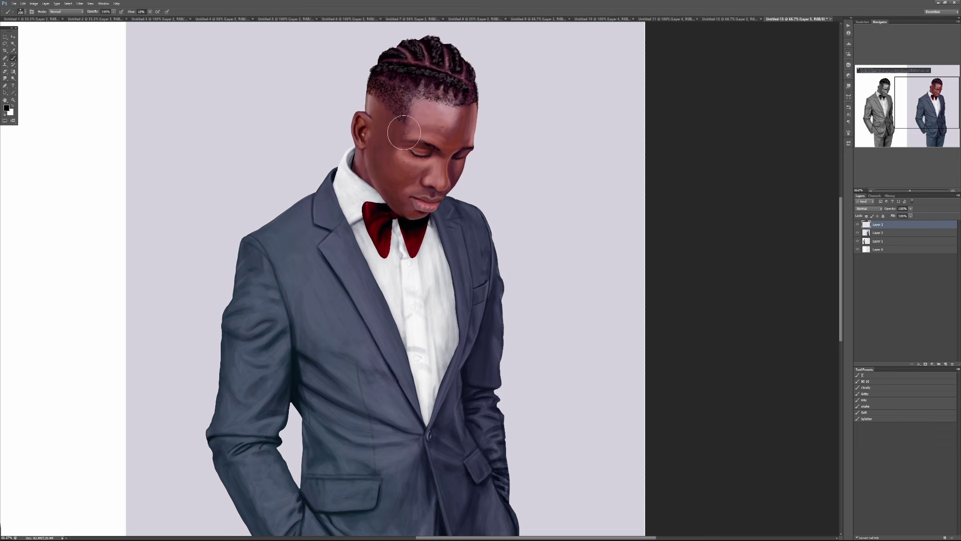
{"action": "mouse_move", "coordinate": [336, 347]}
{"action": "left_mouse_down"}
{"action": "mouse_move", "coordinate": [302, 285]}
{"action": "mouse_move", "coordinate": [300, 298]}
{"action": "mouse_move", "coordinate": [288, 286]}
{"action": "left_mouse_up"}
{"action": "key", "text": "shift+1"}
{"action": "scroll", "coordinate": [345, 361], "scroll_direction": "up", "scroll_amount": 1}
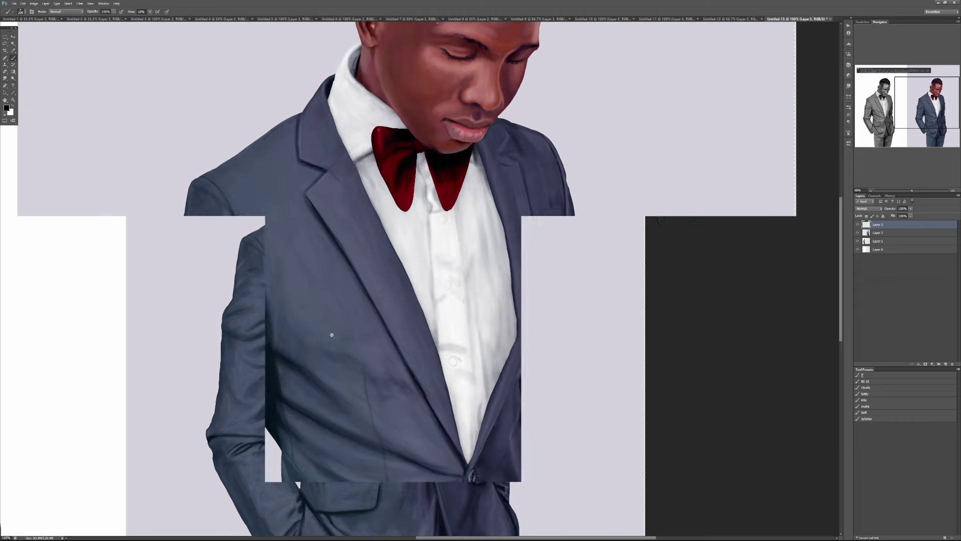
{"action": "scroll", "coordinate": [316, 285], "scroll_direction": "up", "scroll_amount": 1}
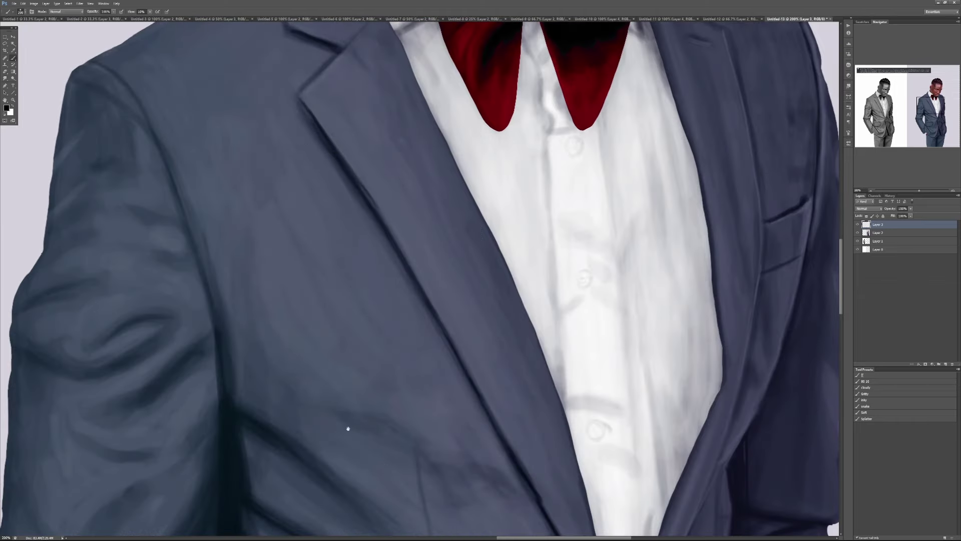
{"action": "left_click_drag", "start_coordinate": [348, 428], "coordinate": [423, 266]}
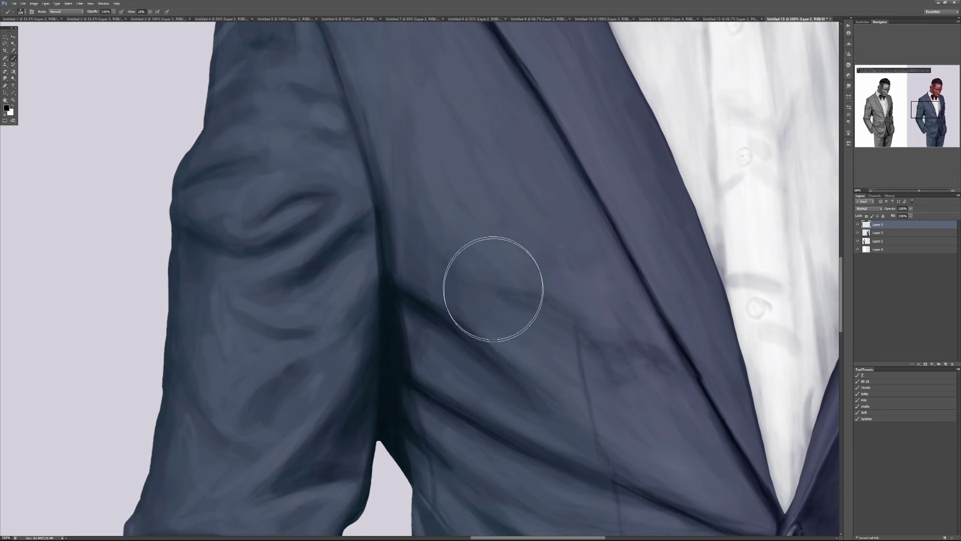
{"action": "left_click_drag", "start_coordinate": [480, 196], "coordinate": [453, 279]}
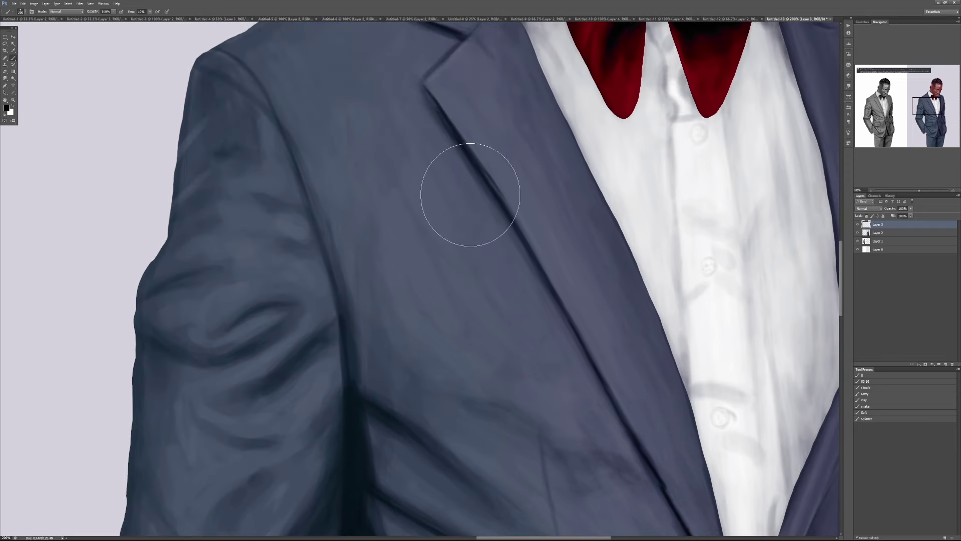
Reduce the brush size and set its opacity to 60% for work on the coloured jacket.
{"action": "key", "text": "bracketleft"}
{"action": "key", "text": "bracketleft"}
{"action": "key", "text": "bracketleft"}
{"action": "key", "text": "bracketleft"}
{"action": "key", "text": "bracketleft"}
{"action": "key", "text": "bracketleft"}
{"action": "key", "text": "6"}
{"action": "scroll", "coordinate": [553, 397], "scroll_direction": "up", "scroll_amount": 3}
{"action": "scroll", "coordinate": [553, 397], "scroll_direction": "right", "scroll_amount": 3}
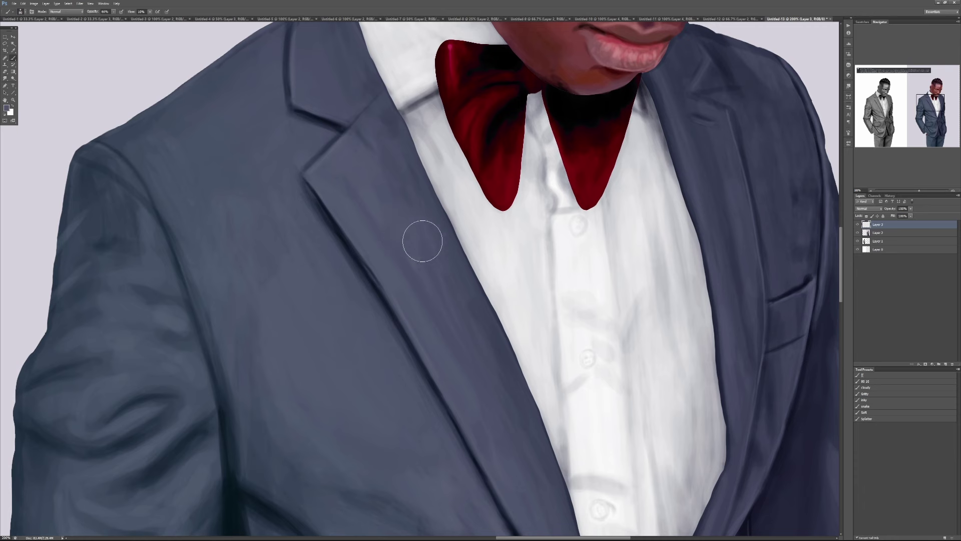
Try black brush strokes at 60% opacity on the coloured jacket's lapel and chest, undoing them all.
{"action": "key", "text": "d"}
{"action": "mouse_move", "coordinate": [356, 234]}
{"action": "left_mouse_down"}
{"action": "mouse_move", "coordinate": [430, 195]}
{"action": "mouse_move", "coordinate": [445, 250]}
{"action": "mouse_move", "coordinate": [426, 342]}
{"action": "mouse_move", "coordinate": [497, 399]}
{"action": "left_mouse_up"}
{"action": "key", "text": "ctrl+z"}
{"action": "left_click", "coordinate": [389, 183], "text": "alt"}
{"action": "mouse_move", "coordinate": [219, 311]}
{"action": "left_mouse_down"}
{"action": "mouse_move", "coordinate": [255, 274]}
{"action": "mouse_move", "coordinate": [225, 310]}
{"action": "left_mouse_up"}
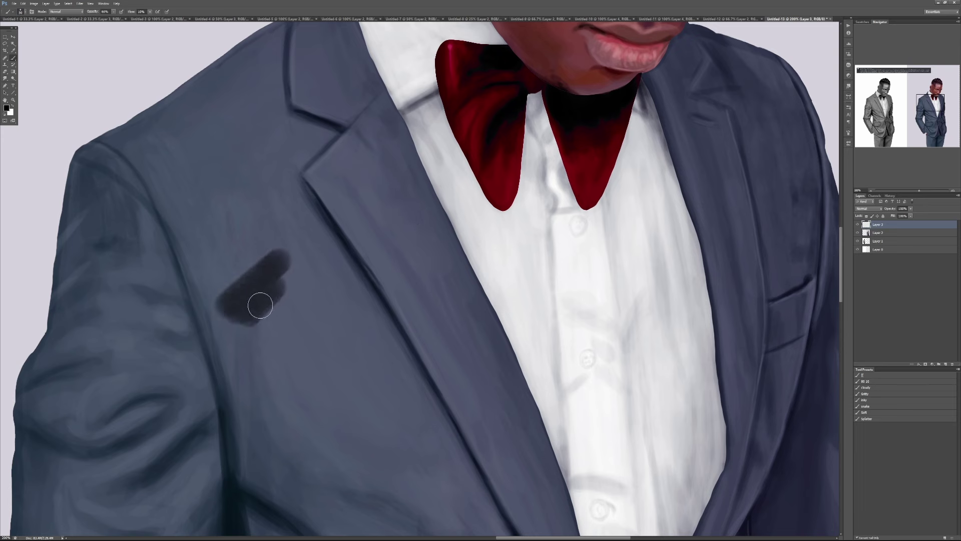
{"action": "mouse_move", "coordinate": [264, 343]}
{"action": "left_mouse_down"}
{"action": "mouse_move", "coordinate": [300, 309]}
{"action": "mouse_move", "coordinate": [306, 332]}
{"action": "left_mouse_up"}
{"action": "left_click_drag", "start_coordinate": [296, 373], "coordinate": [328, 341]}
{"action": "key", "text": "ctrl+alt+z"}
{"action": "key", "text": "ctrl+alt+z"}
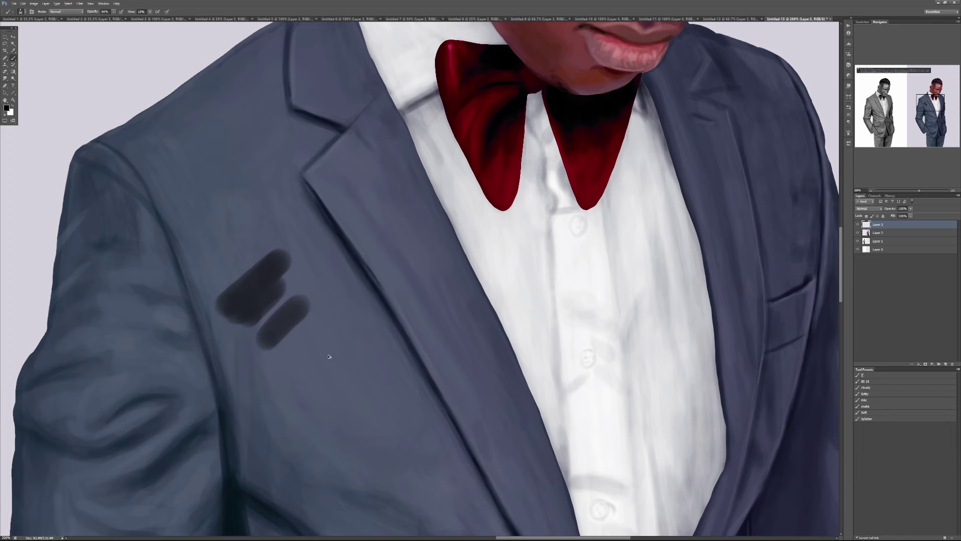
{"action": "key", "text": "ctrl+alt+z"}
{"action": "key", "text": "ctrl+alt+z"}
{"action": "key", "text": "ctrl+alt+z"}
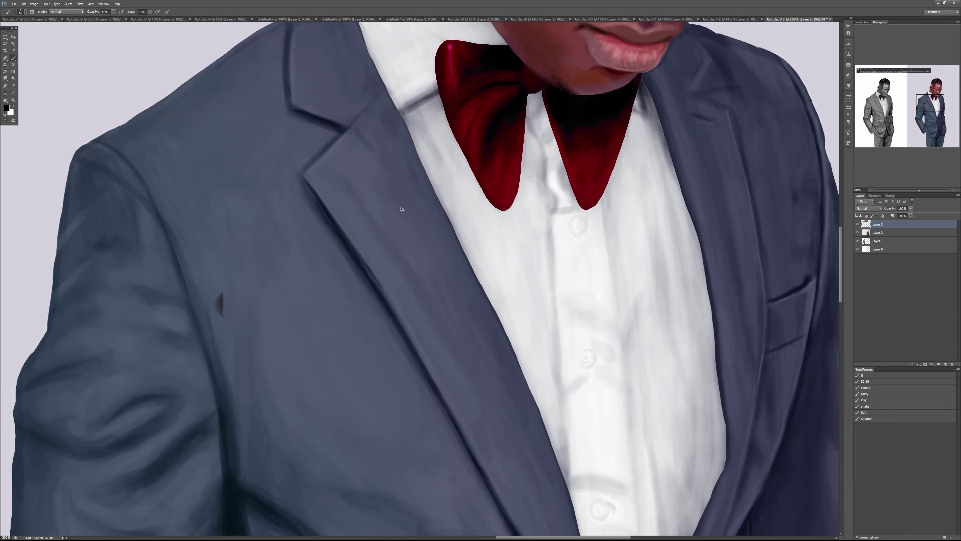
Sample the blue-violet colour from the coloured jacket's lapel and examine the face, collar and bow tie.
{"action": "left_click", "coordinate": [432, 251], "text": "alt"}
{"action": "left_click_drag", "start_coordinate": [500, 167], "coordinate": [407, 424]}
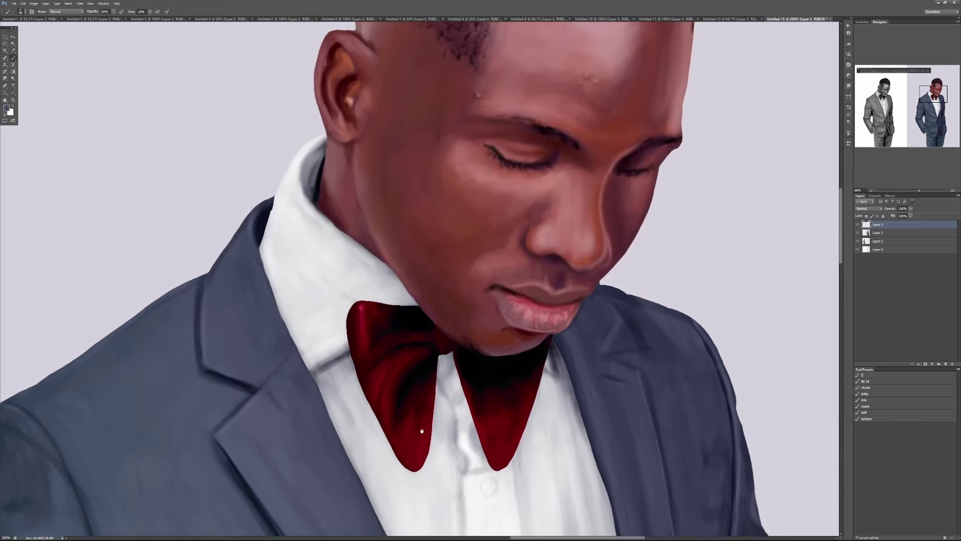
{"action": "left_click_drag", "start_coordinate": [495, 202], "coordinate": [444, 317]}
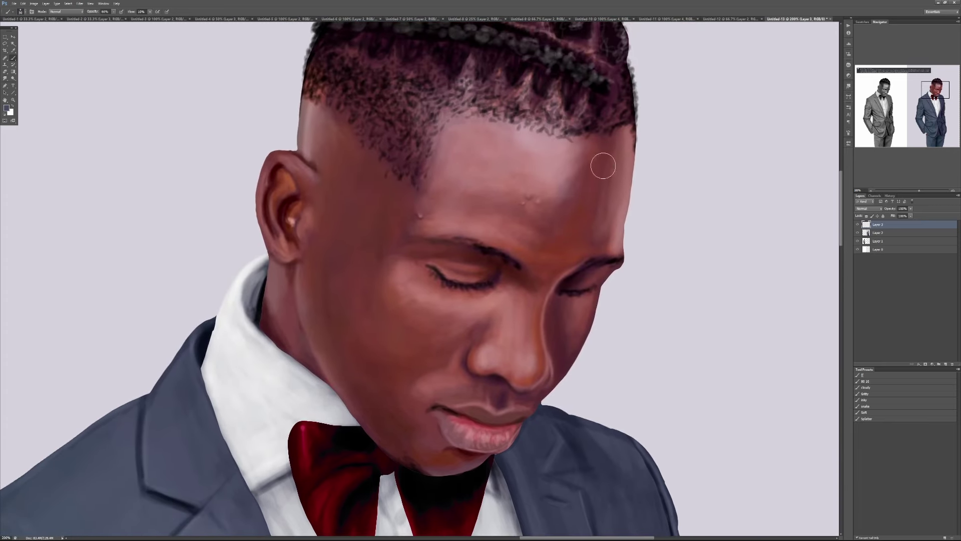
{"action": "left_click_drag", "start_coordinate": [276, 449], "coordinate": [324, 156]}
{"action": "left_click_drag", "start_coordinate": [264, 418], "coordinate": [390, 227]}
{"action": "left_click_drag", "start_coordinate": [346, 264], "coordinate": [332, 407]}
{"action": "left_click_drag", "start_coordinate": [450, 150], "coordinate": [472, 240]}
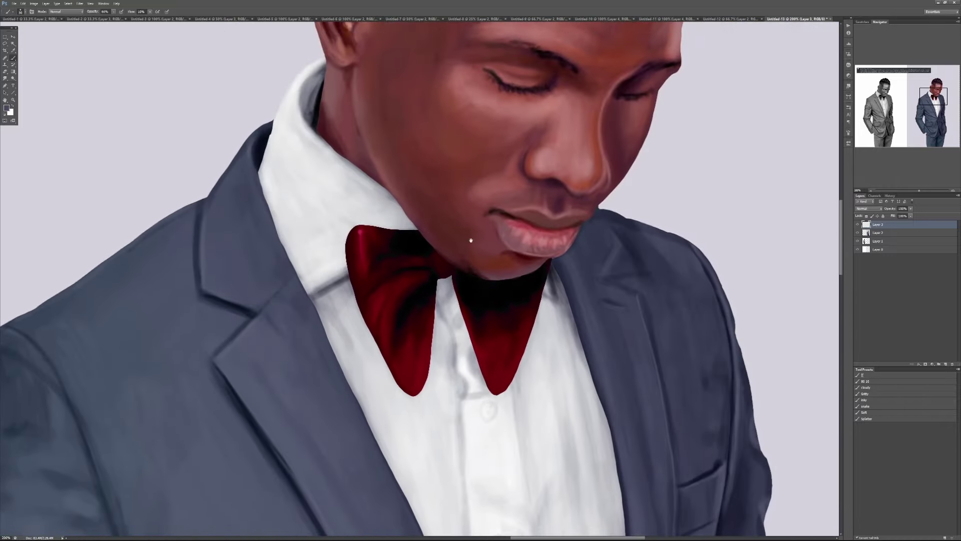
Try strokes in skin tones sampled from the coloured figure's cheek along the cheekbone, undoing them each time.
{"action": "left_click_drag", "start_coordinate": [440, 270], "coordinate": [440, 316]}
{"action": "left_click_drag", "start_coordinate": [458, 244], "coordinate": [466, 254]}
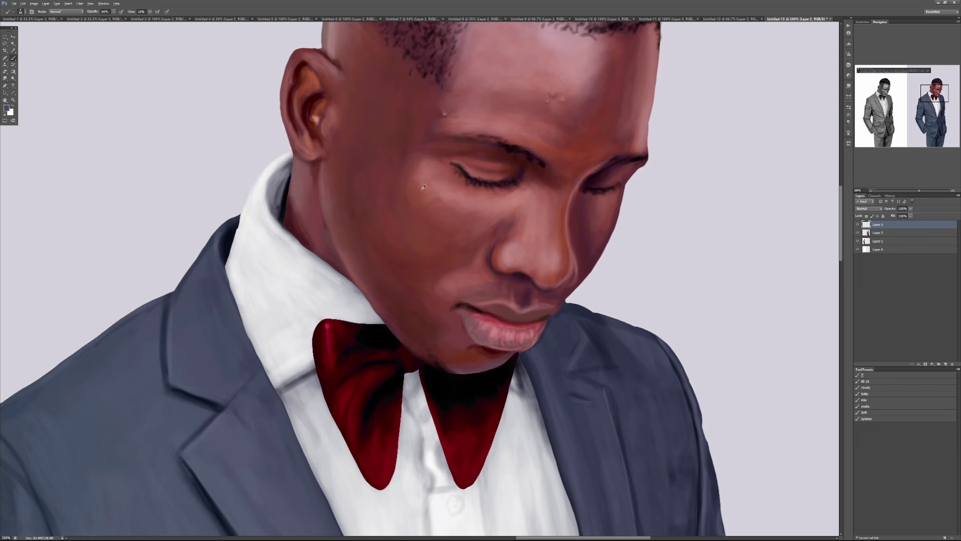
{"action": "left_click", "coordinate": [398, 214], "text": "alt"}
{"action": "mouse_move", "coordinate": [387, 173]}
{"action": "left_mouse_down"}
{"action": "mouse_move", "coordinate": [387, 218]}
{"action": "mouse_move", "coordinate": [440, 261]}
{"action": "left_mouse_up"}
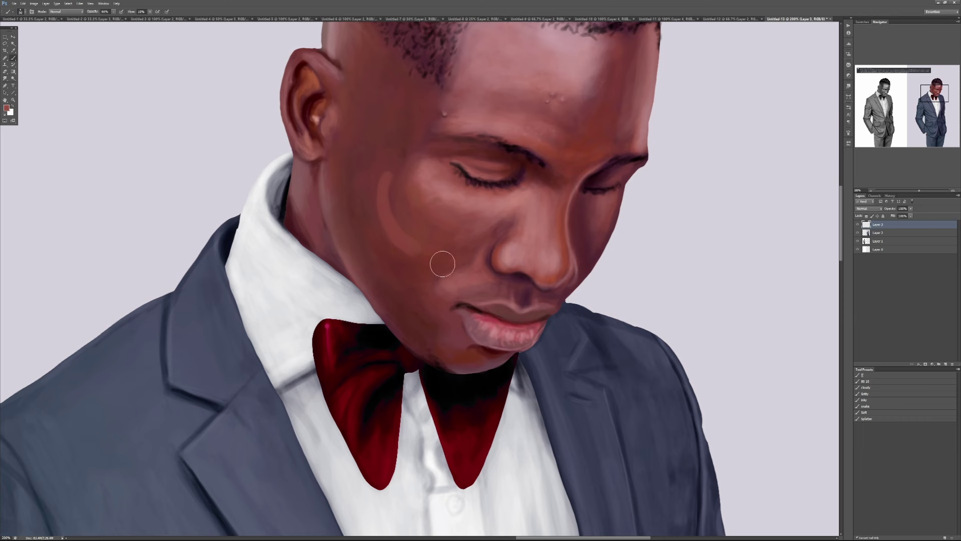
{"action": "left_click", "coordinate": [381, 214], "text": "alt"}
{"action": "mouse_move", "coordinate": [386, 210]}
{"action": "left_mouse_down"}
{"action": "mouse_move", "coordinate": [407, 252]}
{"action": "mouse_move", "coordinate": [436, 253]}
{"action": "mouse_move", "coordinate": [399, 250]}
{"action": "mouse_move", "coordinate": [389, 238]}
{"action": "mouse_move", "coordinate": [381, 176]}
{"action": "mouse_move", "coordinate": [397, 156]}
{"action": "left_mouse_up"}
{"action": "left_click_drag", "start_coordinate": [403, 178], "coordinate": [383, 248]}
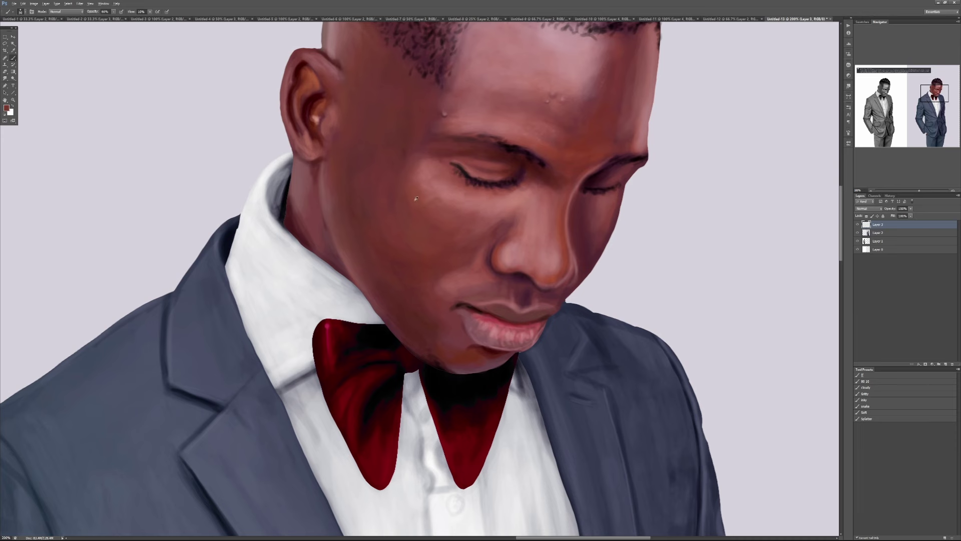
{"action": "left_click", "coordinate": [395, 198], "text": "alt"}
{"action": "mouse_move", "coordinate": [389, 169]}
{"action": "left_mouse_down"}
{"action": "mouse_move", "coordinate": [382, 208]}
{"action": "mouse_move", "coordinate": [414, 249]}
{"action": "left_mouse_up"}
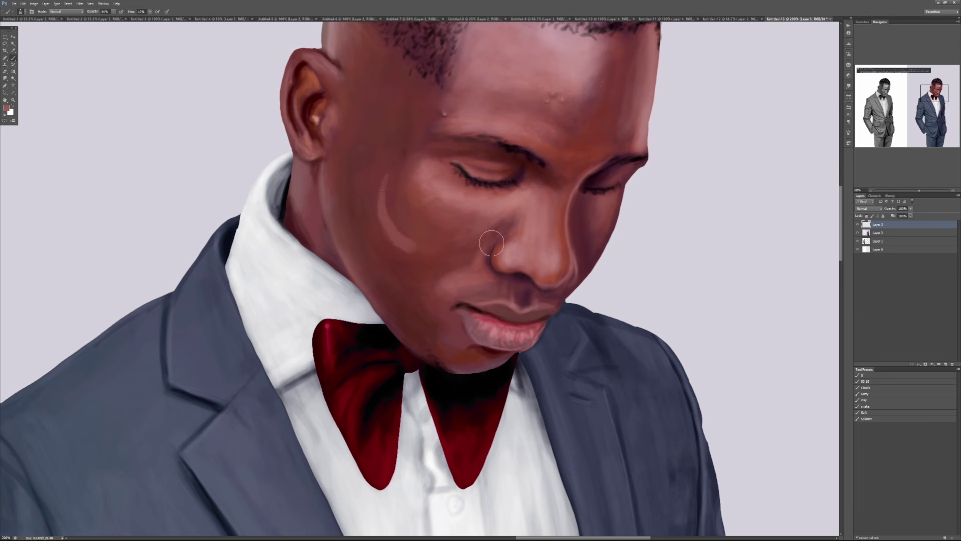
Try further sampled skin-tone strokes along the coloured figure's nose and cheek, undoing them all.
{"action": "left_click", "coordinate": [561, 216], "text": "alt"}
{"action": "left_click_drag", "start_coordinate": [548, 253], "coordinate": [551, 209]}
{"action": "key", "text": "ctrl+z"}
{"action": "left_click", "coordinate": [377, 194], "text": "alt"}
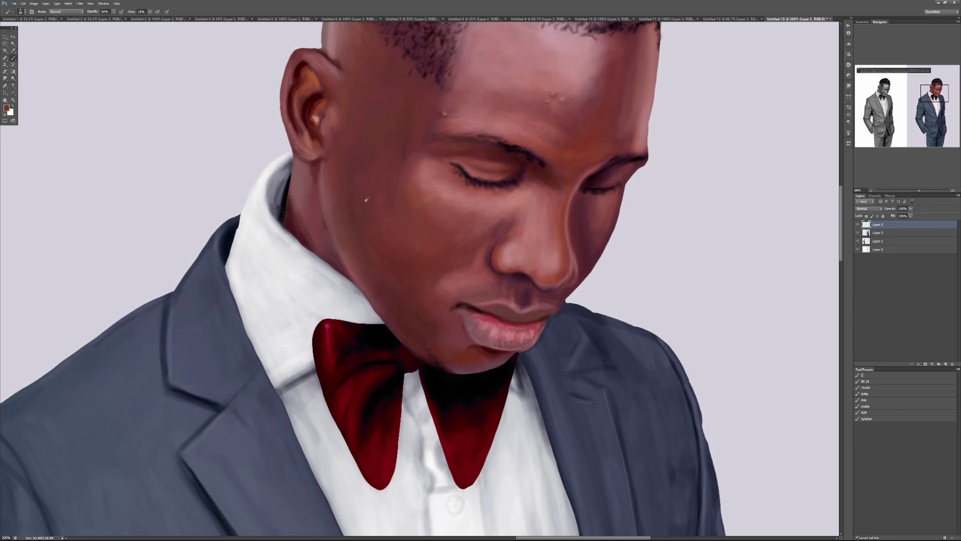
{"action": "mouse_move", "coordinate": [378, 231]}
{"action": "left_mouse_down"}
{"action": "mouse_move", "coordinate": [397, 256]}
{"action": "mouse_move", "coordinate": [429, 238]}
{"action": "mouse_move", "coordinate": [390, 255]}
{"action": "left_mouse_up"}
{"action": "left_click", "coordinate": [556, 213], "text": "alt"}
{"action": "left_click_drag", "start_coordinate": [539, 225], "coordinate": [569, 260]}
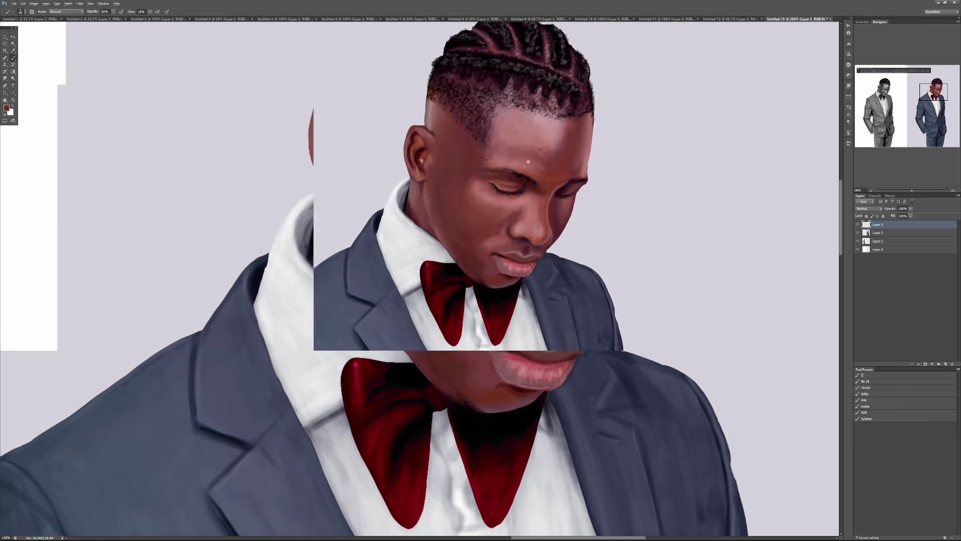
Compare the whole grayscale and coloured figures and close their document without saving.
{"action": "key", "text": "ctrl+minus"}
{"action": "key", "text": "ctrl+minus"}
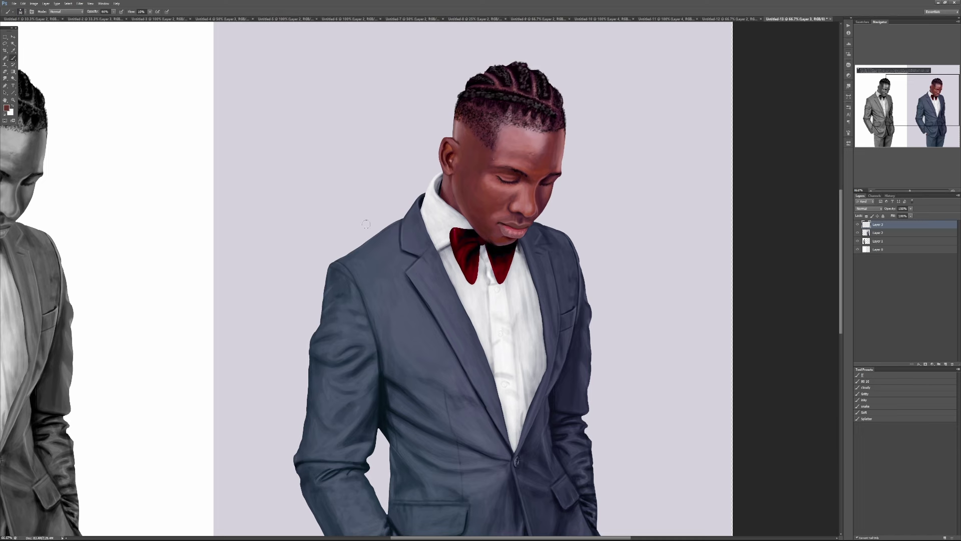
{"action": "left_click_drag", "start_coordinate": [154, 390], "coordinate": [457, 219]}
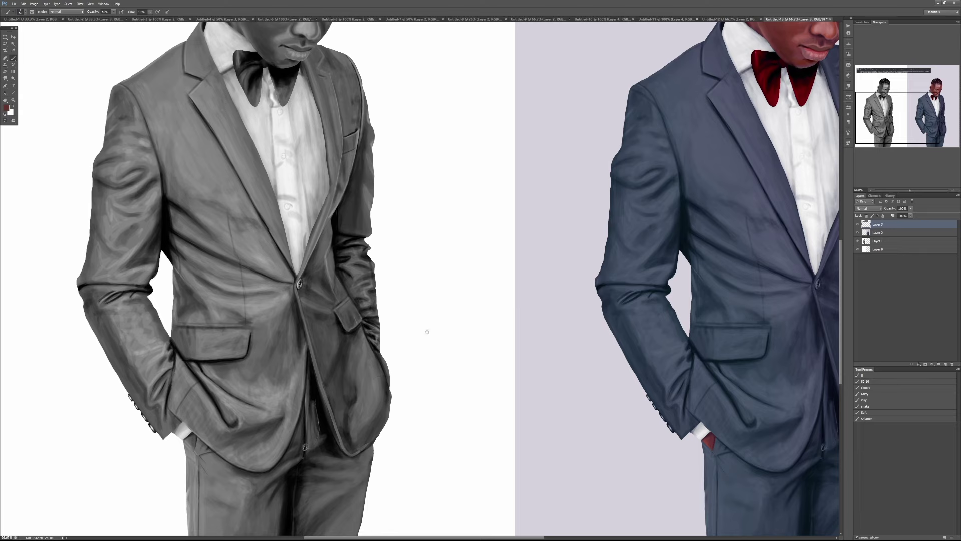
{"action": "left_click_drag", "start_coordinate": [378, 373], "coordinate": [363, 389]}
{"action": "scroll", "coordinate": [364, 389], "scroll_direction": "down", "scroll_amount": 1}
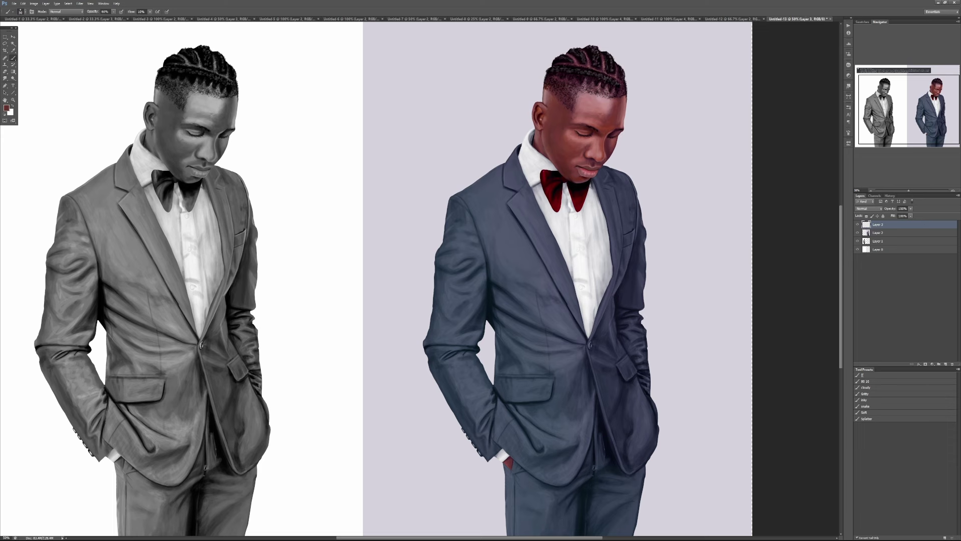
{"action": "left_click", "coordinate": [830, 19]}
{"action": "key", "text": "n"}
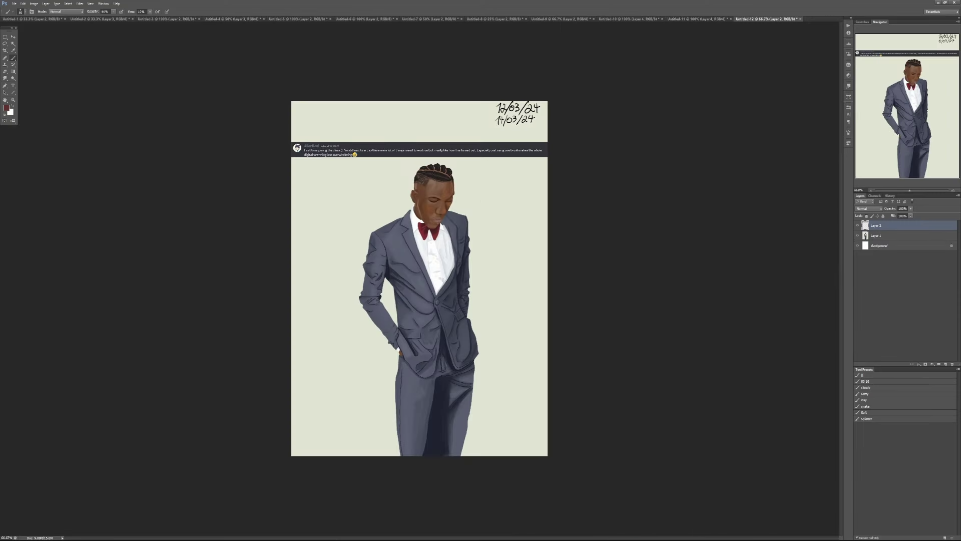
Examine the suit painting on the pale green background up close and close its document without saving.
{"action": "key", "text": "bracketright"}
{"action": "key", "text": "bracketright"}
{"action": "key", "text": "bracketright"}
{"action": "key", "text": "bracketright"}
{"action": "key", "text": "bracketright"}
{"action": "scroll", "coordinate": [409, 232], "scroll_direction": "up", "scroll_amount": 1}
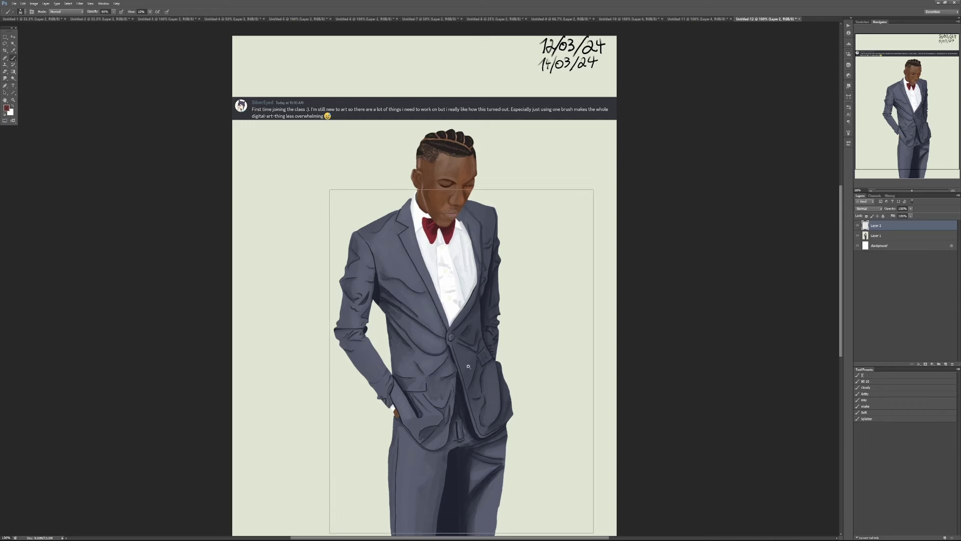
{"action": "key", "text": "ctrl+plus"}
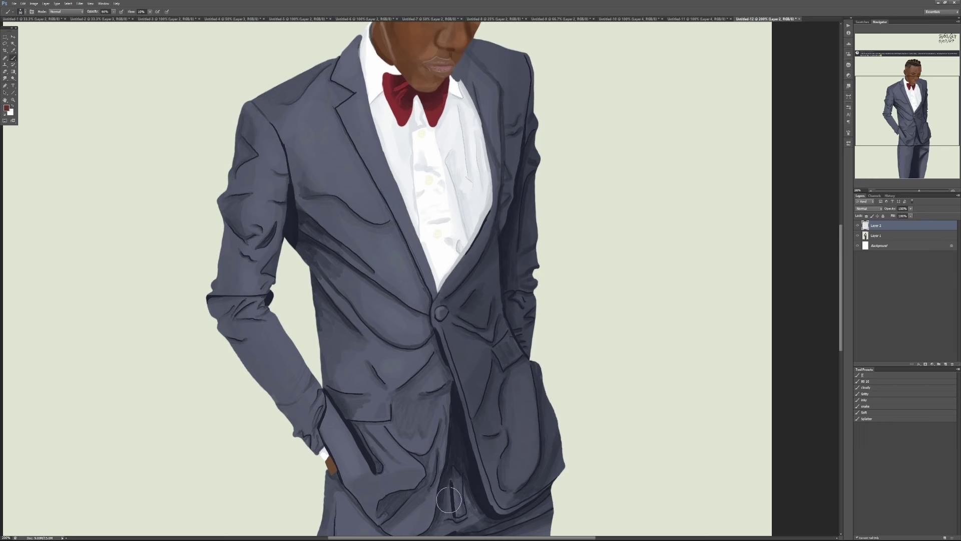
{"action": "scroll", "coordinate": [421, 383], "scroll_direction": "down", "scroll_amount": 1, "text": "alt"}
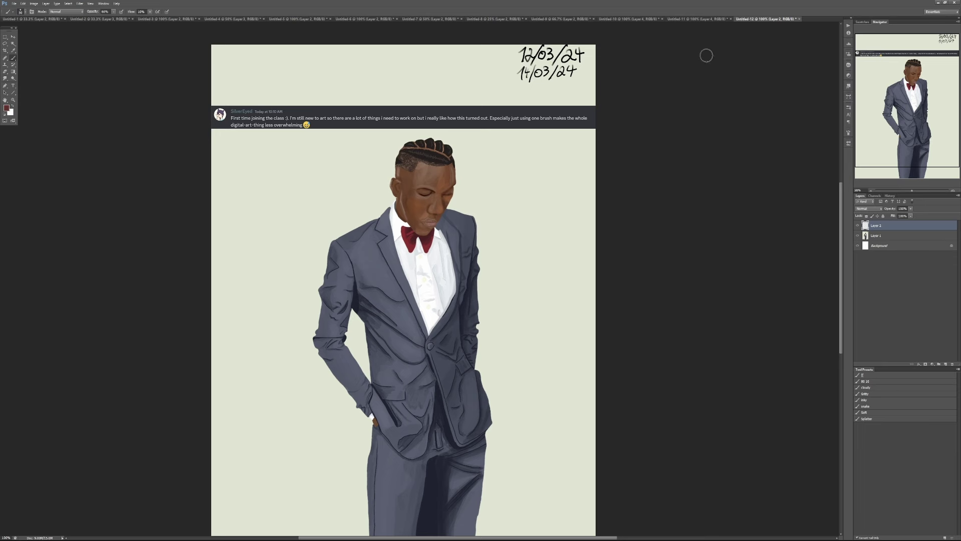
{"action": "left_click", "coordinate": [799, 19]}
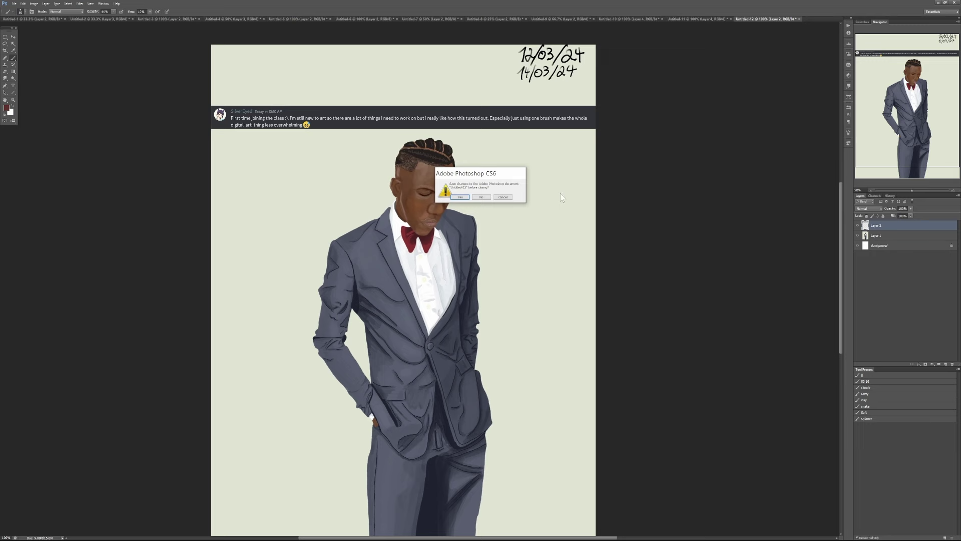
{"action": "left_click", "coordinate": [481, 197]}
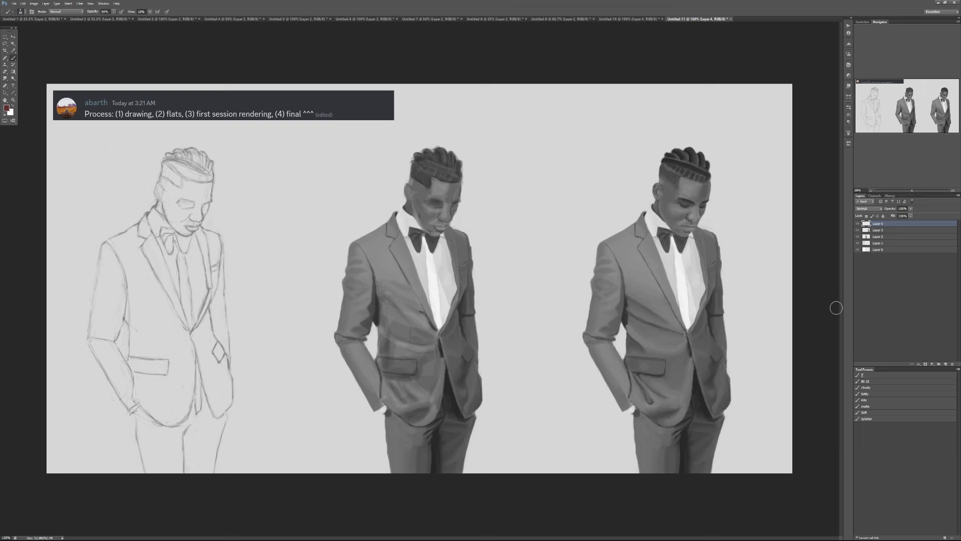
Add a new layer directly beneath the top layer and set its blend mode to Hard Light.
{"action": "left_click", "coordinate": [872, 230]}
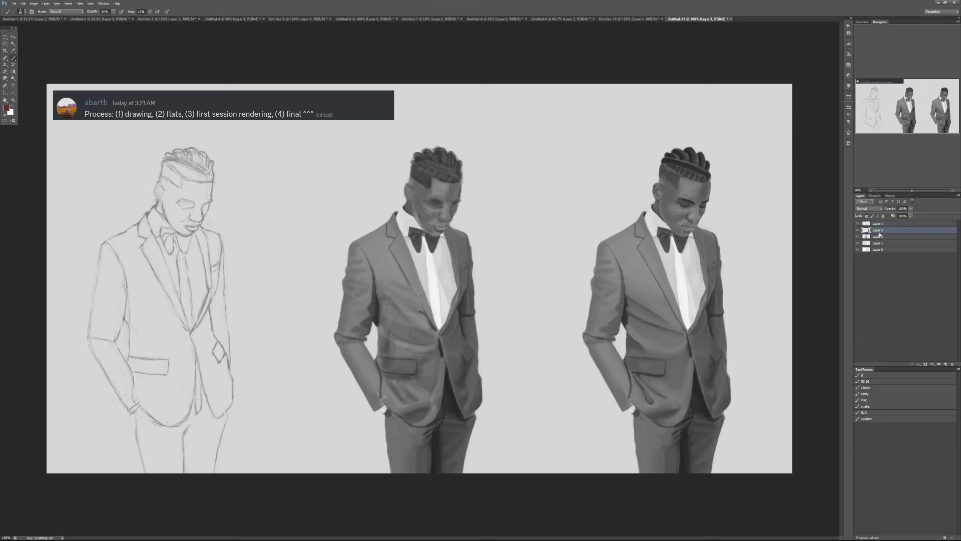
{"action": "left_click", "coordinate": [945, 364]}
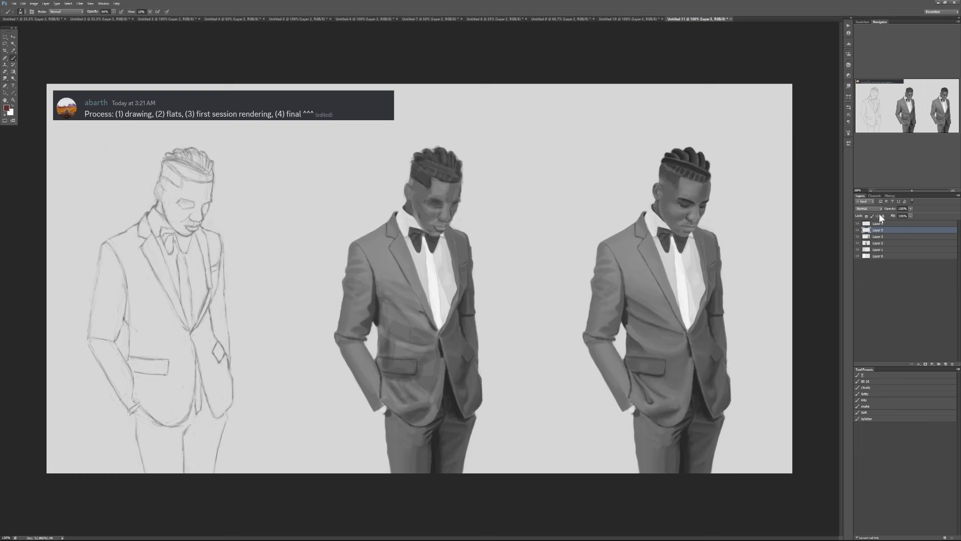
{"action": "double_click", "coordinate": [881, 231]}
{"action": "left_click", "coordinate": [895, 227]}
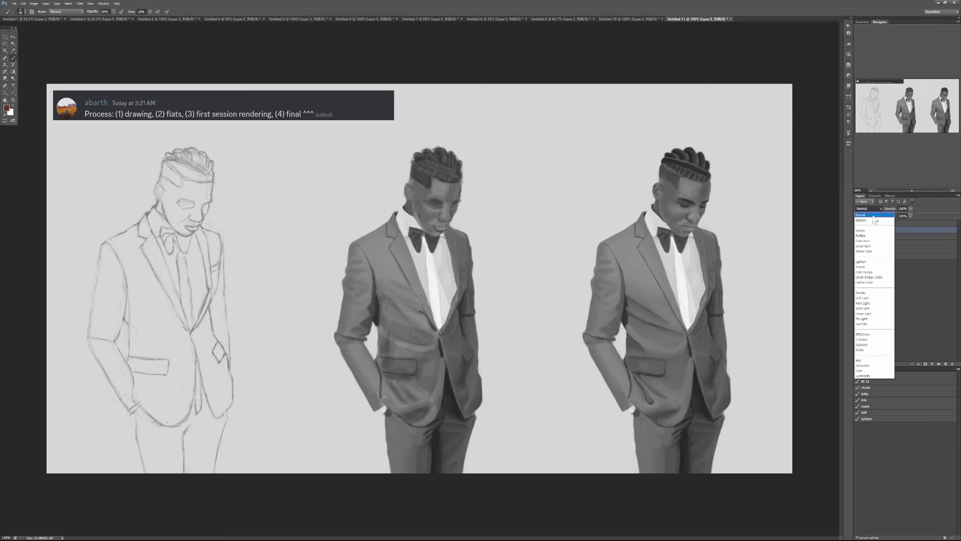
{"action": "left_click", "coordinate": [875, 304]}
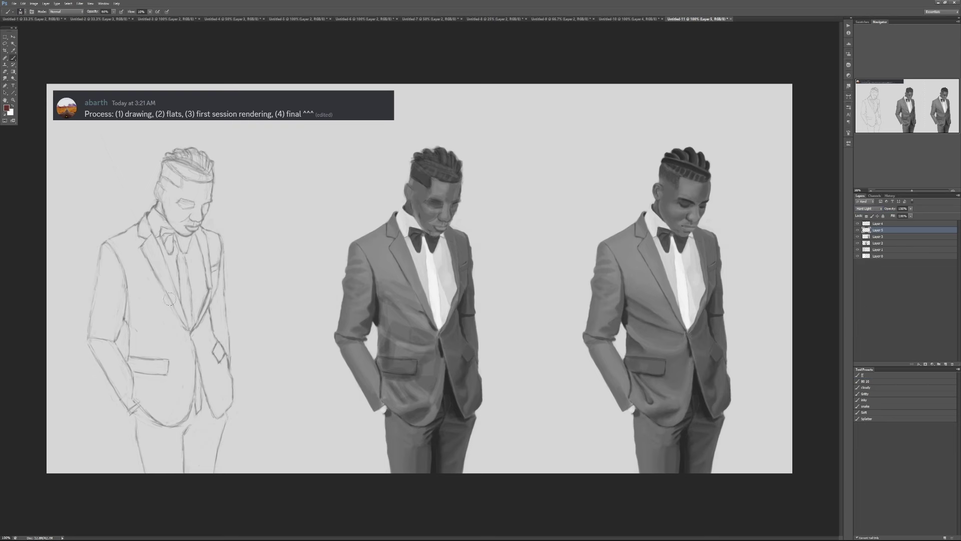
Set the foreground colour to a medium blue and prepare a larger brush at 30% opacity.
{"action": "left_click", "coordinate": [8, 108]}
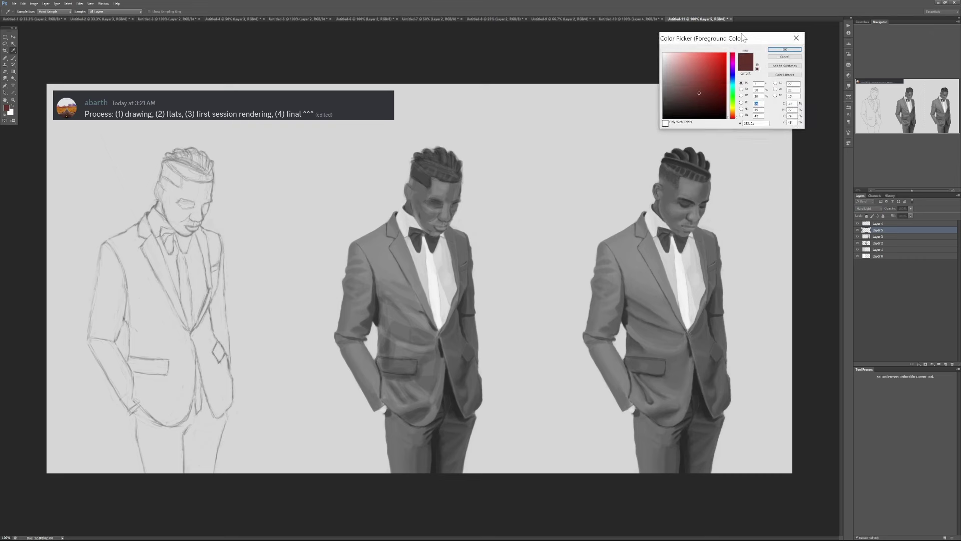
{"action": "left_click", "coordinate": [731, 81]}
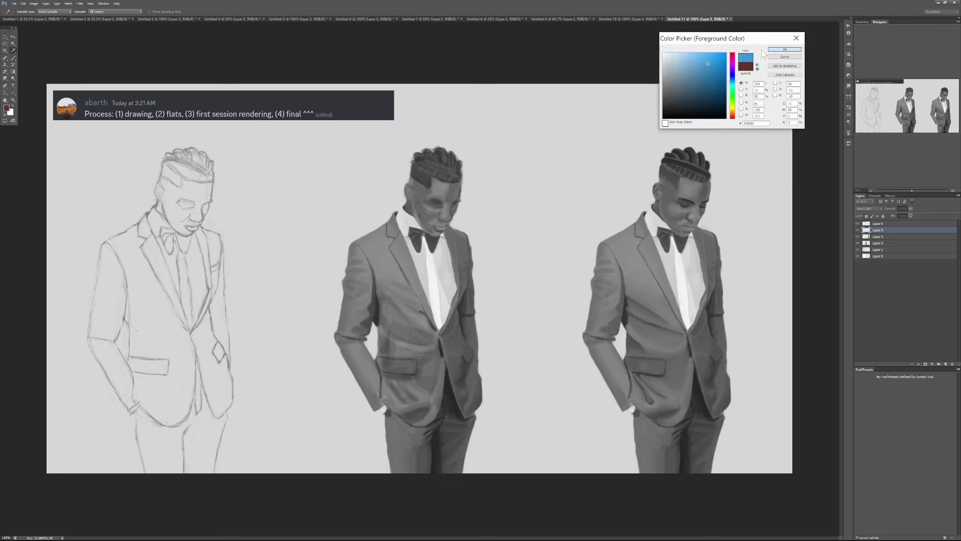
{"action": "left_click", "coordinate": [784, 49]}
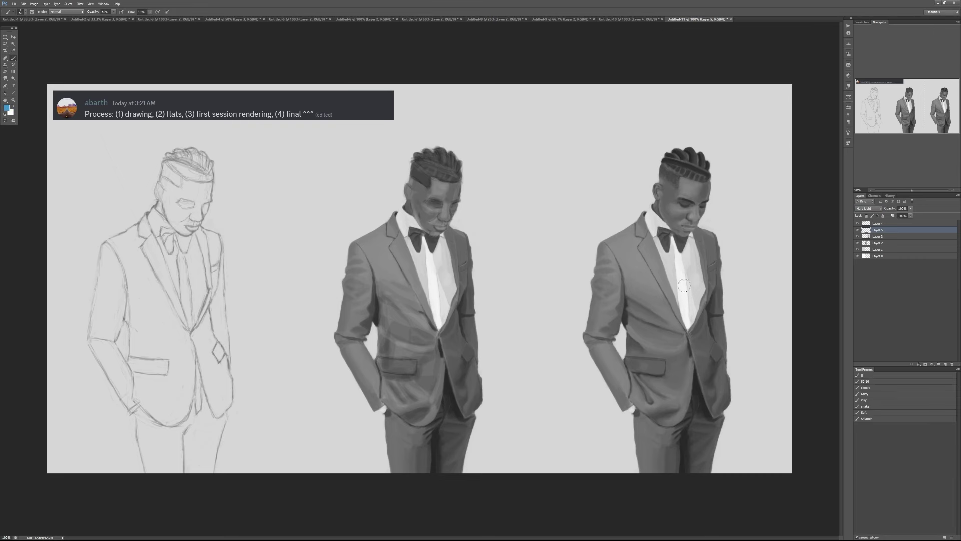
{"action": "key", "text": "bracketright"}
{"action": "key", "text": "bracketright"}
{"action": "key", "text": "bracketright"}
{"action": "key", "text": "bracketright"}
{"action": "key", "text": "bracketright"}
{"action": "key", "text": "3"}
Try painting blue over the final grayscale figure's jacket and trousers, and clear the paint from the layer.
{"action": "mouse_move", "coordinate": [647, 273]}
{"action": "left_mouse_down"}
{"action": "mouse_move", "coordinate": [623, 260]}
{"action": "mouse_move", "coordinate": [606, 318]}
{"action": "mouse_move", "coordinate": [607, 286]}
{"action": "mouse_move", "coordinate": [628, 262]}
{"action": "mouse_move", "coordinate": [634, 320]}
{"action": "mouse_move", "coordinate": [648, 310]}
{"action": "mouse_move", "coordinate": [660, 345]}
{"action": "mouse_move", "coordinate": [683, 370]}
{"action": "mouse_move", "coordinate": [681, 346]}
{"action": "mouse_move", "coordinate": [646, 380]}
{"action": "mouse_move", "coordinate": [646, 346]}
{"action": "mouse_move", "coordinate": [653, 411]}
{"action": "mouse_move", "coordinate": [673, 417]}
{"action": "mouse_move", "coordinate": [685, 372]}
{"action": "mouse_move", "coordinate": [663, 416]}
{"action": "mouse_move", "coordinate": [662, 457]}
{"action": "mouse_move", "coordinate": [649, 439]}
{"action": "mouse_move", "coordinate": [650, 447]}
{"action": "mouse_move", "coordinate": [652, 431]}
{"action": "mouse_move", "coordinate": [669, 427]}
{"action": "mouse_move", "coordinate": [696, 479]}
{"action": "mouse_move", "coordinate": [712, 407]}
{"action": "mouse_move", "coordinate": [695, 377]}
{"action": "mouse_move", "coordinate": [672, 389]}
{"action": "left_mouse_up"}
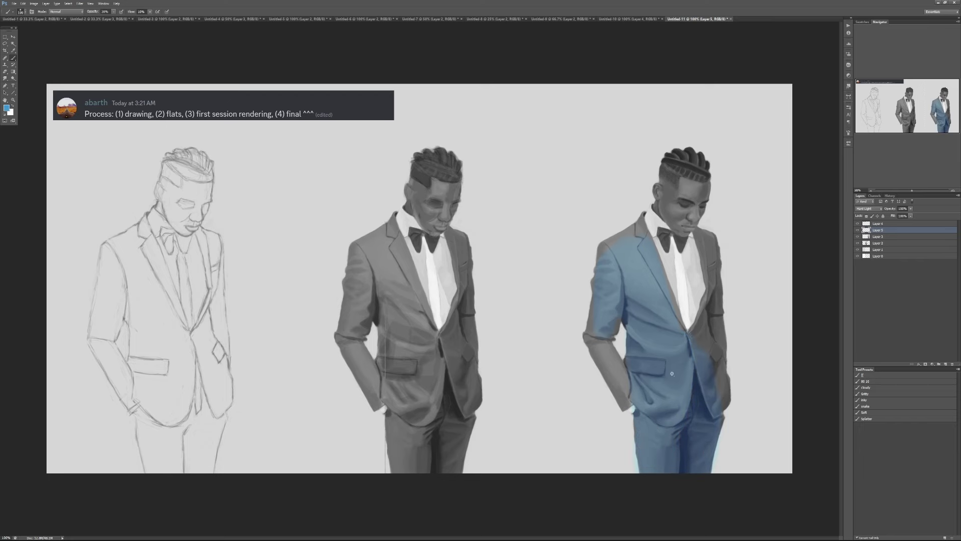
{"action": "scroll", "coordinate": [679, 393], "scroll_direction": "up", "scroll_amount": 1}
{"action": "left_click_drag", "start_coordinate": [696, 429], "coordinate": [610, 302]}
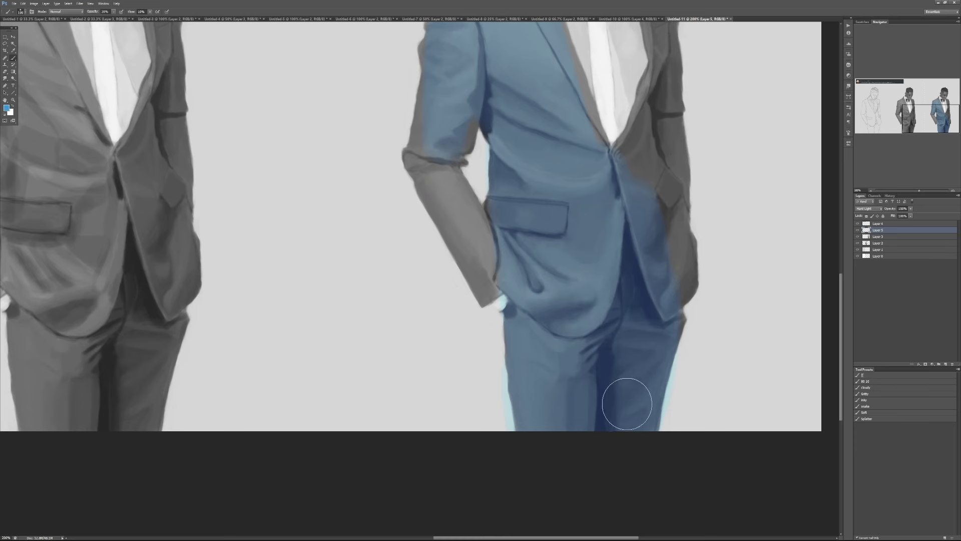
{"action": "key", "text": "Delete"}
Paint blue at 20% opacity over the final figure's lower jacket front and trousers.
{"action": "key", "text": "2"}
{"action": "mouse_move", "coordinate": [590, 326]}
{"action": "left_mouse_down"}
{"action": "mouse_move", "coordinate": [578, 441]}
{"action": "mouse_move", "coordinate": [561, 345]}
{"action": "mouse_move", "coordinate": [543, 441]}
{"action": "mouse_move", "coordinate": [521, 336]}
{"action": "mouse_move", "coordinate": [540, 361]}
{"action": "left_mouse_up"}
{"action": "mouse_move", "coordinate": [606, 262]}
{"action": "left_mouse_down"}
{"action": "mouse_move", "coordinate": [608, 200]}
{"action": "mouse_move", "coordinate": [588, 196]}
{"action": "mouse_move", "coordinate": [531, 267]}
{"action": "mouse_move", "coordinate": [516, 252]}
{"action": "left_mouse_up"}
{"action": "mouse_move", "coordinate": [566, 155]}
{"action": "left_mouse_down"}
{"action": "mouse_move", "coordinate": [569, 355]}
{"action": "mouse_move", "coordinate": [609, 397]}
{"action": "mouse_move", "coordinate": [560, 304]}
{"action": "mouse_move", "coordinate": [528, 412]}
{"action": "mouse_move", "coordinate": [563, 472]}
{"action": "mouse_move", "coordinate": [607, 410]}
{"action": "mouse_move", "coordinate": [523, 437]}
{"action": "left_mouse_up"}
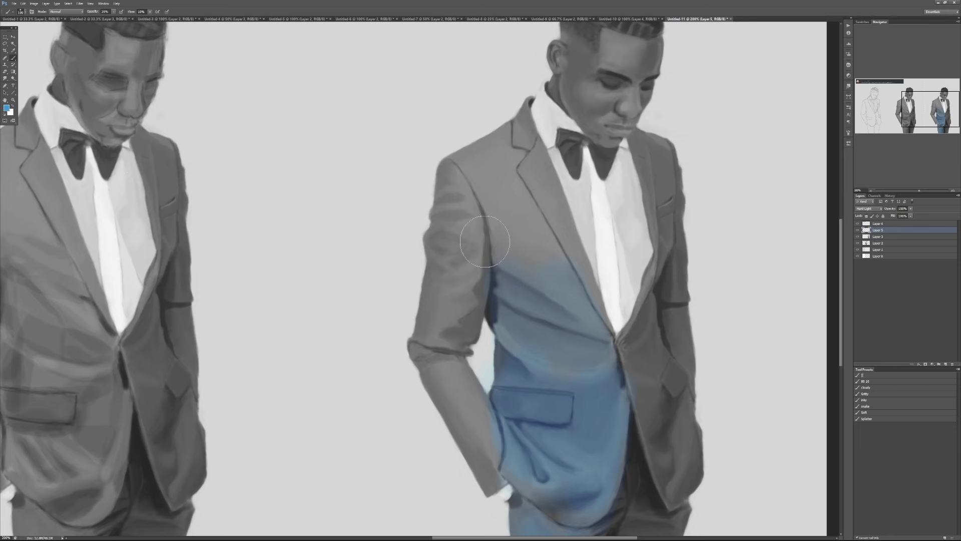
{"action": "left_click_drag", "start_coordinate": [607, 401], "coordinate": [553, 207]}
{"action": "mouse_move", "coordinate": [564, 259]}
{"action": "left_mouse_down"}
{"action": "mouse_move", "coordinate": [585, 328]}
{"action": "mouse_move", "coordinate": [571, 354]}
{"action": "left_mouse_up"}
Set the foreground colour to a muted blue-violet and try it on the trousers.
{"action": "left_click", "coordinate": [7, 108]}
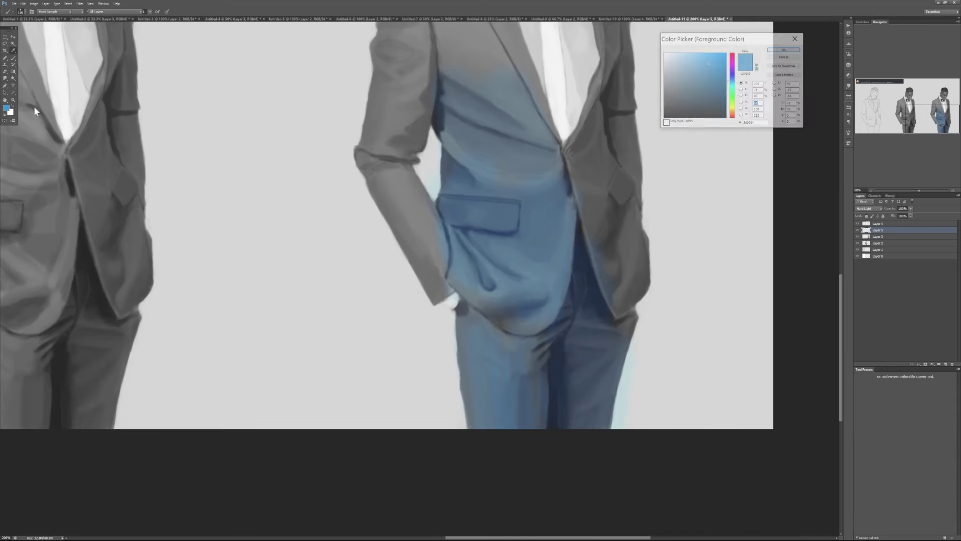
{"action": "left_click", "coordinate": [733, 114]}
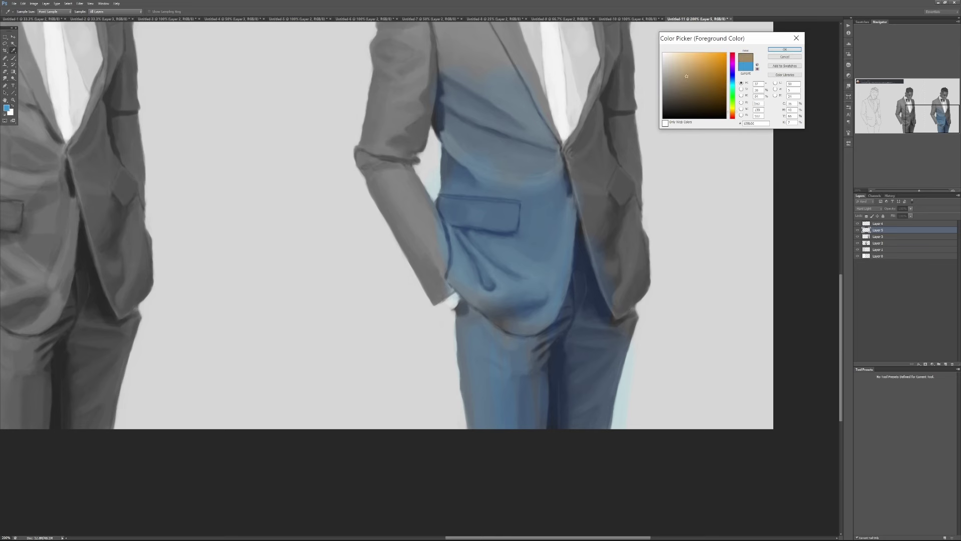
{"action": "left_click", "coordinate": [733, 74]}
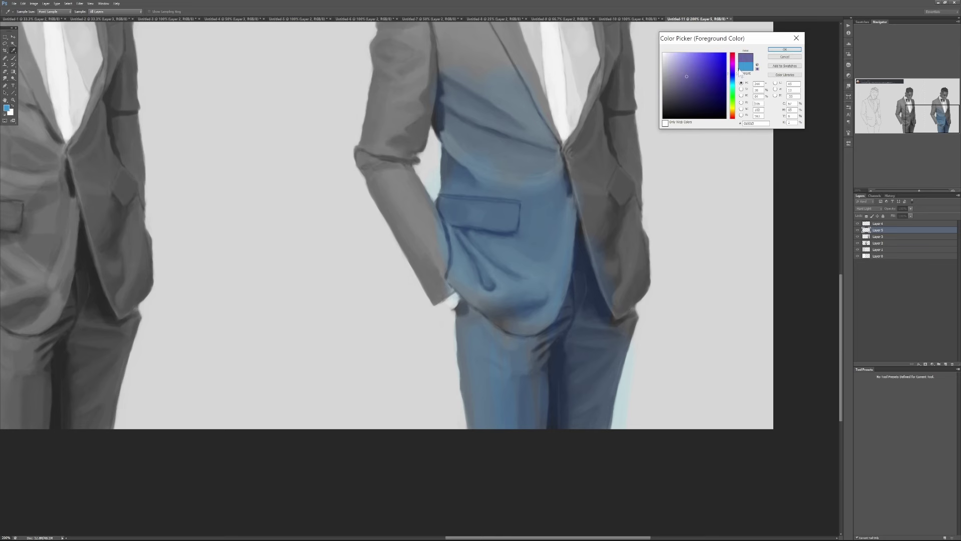
{"action": "left_click", "coordinate": [784, 49]}
{"action": "mouse_move", "coordinate": [564, 425]}
{"action": "left_mouse_down"}
{"action": "mouse_move", "coordinate": [558, 347]}
{"action": "mouse_move", "coordinate": [559, 399]}
{"action": "mouse_move", "coordinate": [576, 428]}
{"action": "left_mouse_up"}
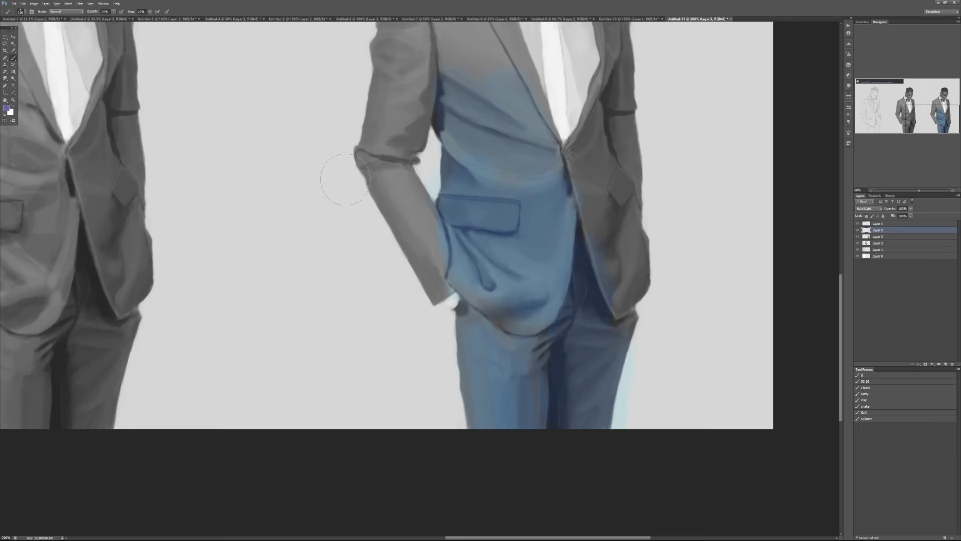
Sample the dark navy beneath the jacket opening and deepen the shadow between jacket and trousers at 10% opacity.
{"action": "left_click", "coordinate": [597, 295], "text": "alt"}
{"action": "key", "text": "1"}
{"action": "mouse_move", "coordinate": [594, 301]}
{"action": "left_mouse_down"}
{"action": "mouse_move", "coordinate": [580, 266]}
{"action": "mouse_move", "coordinate": [596, 309]}
{"action": "mouse_move", "coordinate": [583, 313]}
{"action": "mouse_move", "coordinate": [577, 244]}
{"action": "mouse_move", "coordinate": [607, 324]}
{"action": "mouse_move", "coordinate": [573, 364]}
{"action": "mouse_move", "coordinate": [564, 403]}
{"action": "mouse_move", "coordinate": [562, 368]}
{"action": "left_mouse_up"}
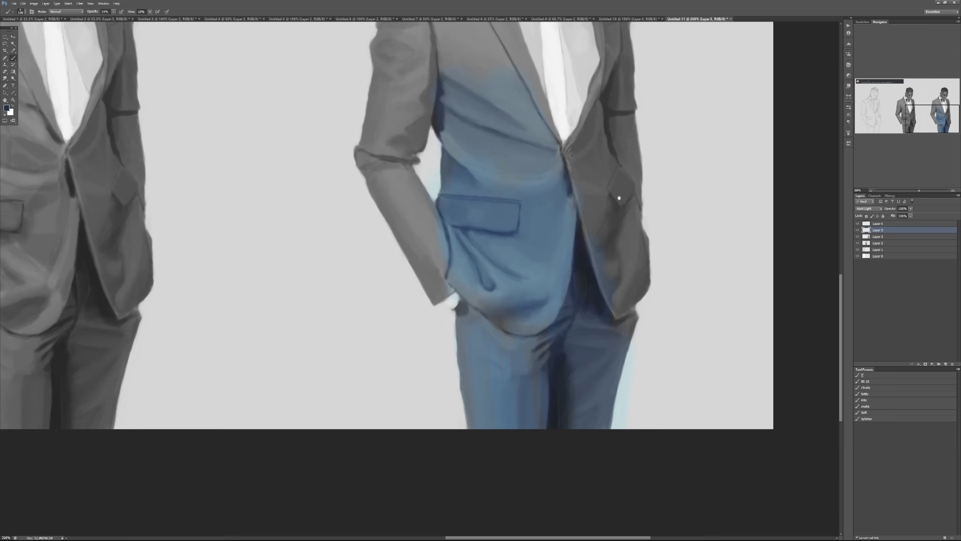
View the Hard Light layer alone to pick up its blue, and paint it over the jacket's sleeve, shoulder and chest.
{"action": "left_click_drag", "start_coordinate": [635, 243], "coordinate": [632, 383]}
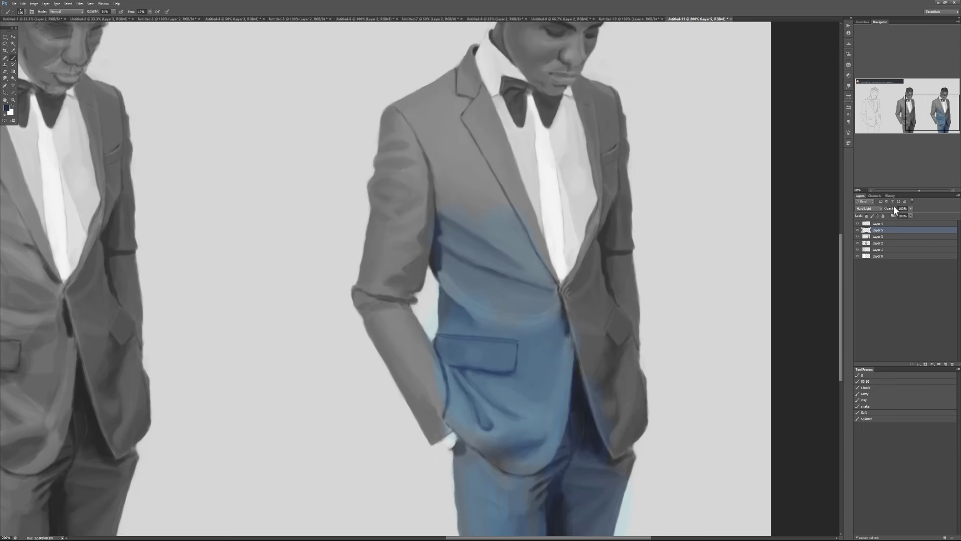
{"action": "left_click", "coordinate": [858, 230], "text": "alt"}
{"action": "left_click", "coordinate": [858, 230], "text": "alt"}
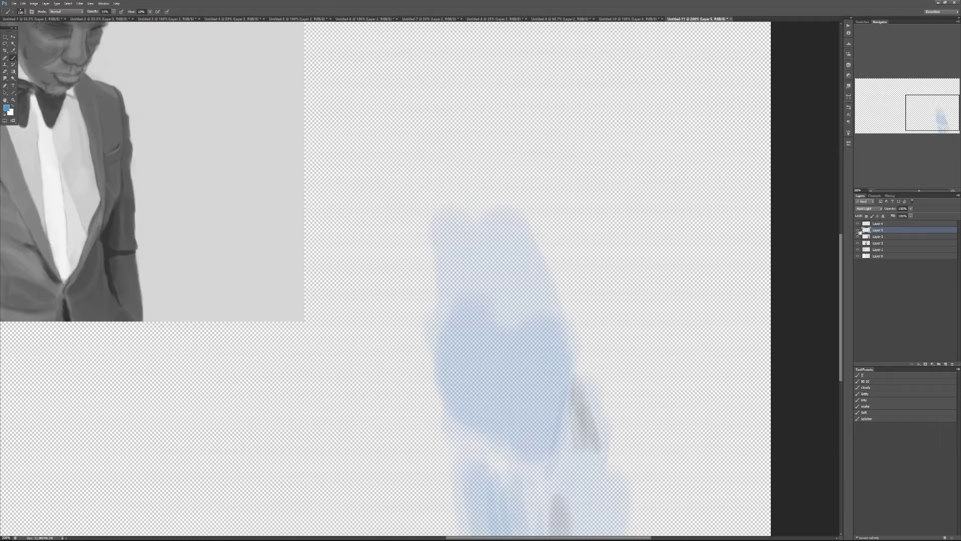
{"action": "mouse_move", "coordinate": [521, 240]}
{"action": "left_mouse_down"}
{"action": "mouse_move", "coordinate": [478, 162]}
{"action": "mouse_move", "coordinate": [455, 215]}
{"action": "mouse_move", "coordinate": [429, 146]}
{"action": "left_mouse_up"}
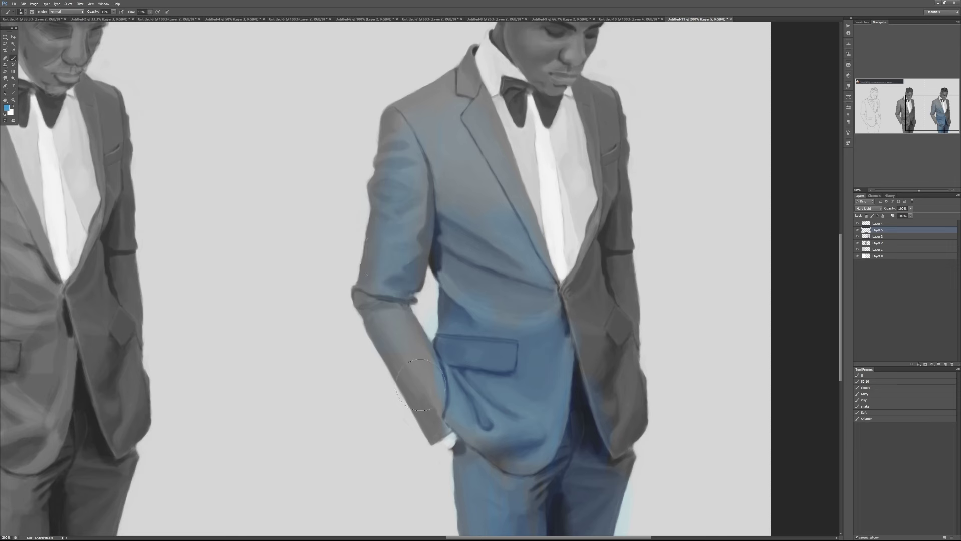
{"action": "mouse_move", "coordinate": [440, 225]}
{"action": "left_mouse_down"}
{"action": "mouse_move", "coordinate": [479, 211]}
{"action": "mouse_move", "coordinate": [502, 168]}
{"action": "mouse_move", "coordinate": [491, 118]}
{"action": "mouse_move", "coordinate": [452, 85]}
{"action": "mouse_move", "coordinate": [416, 120]}
{"action": "left_mouse_up"}
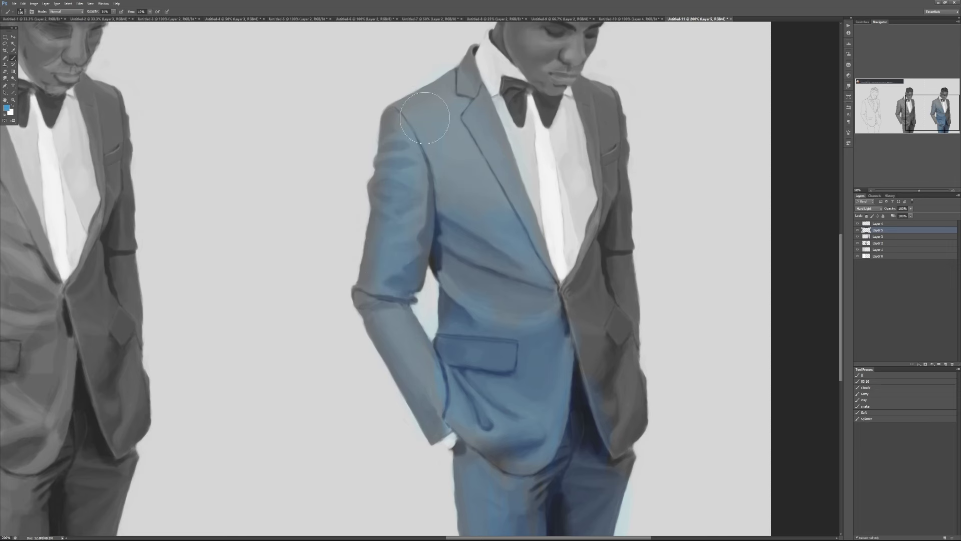
Add a Gradient Map adjustment layer above the Hard Light layer using the muted red-and-teal preset ending in grey.
{"action": "left_click", "coordinate": [932, 365]}
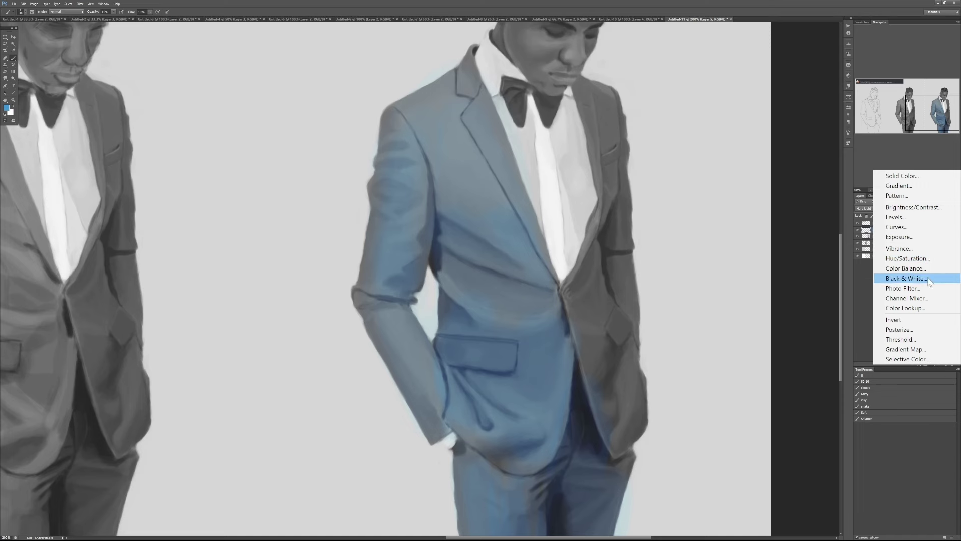
{"action": "left_click", "coordinate": [905, 349]}
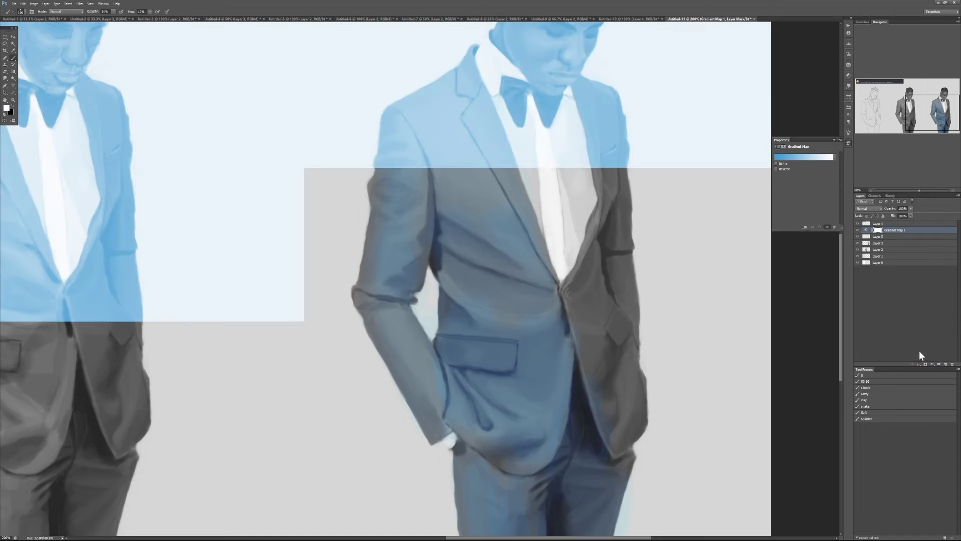
{"action": "left_click", "coordinate": [805, 157]}
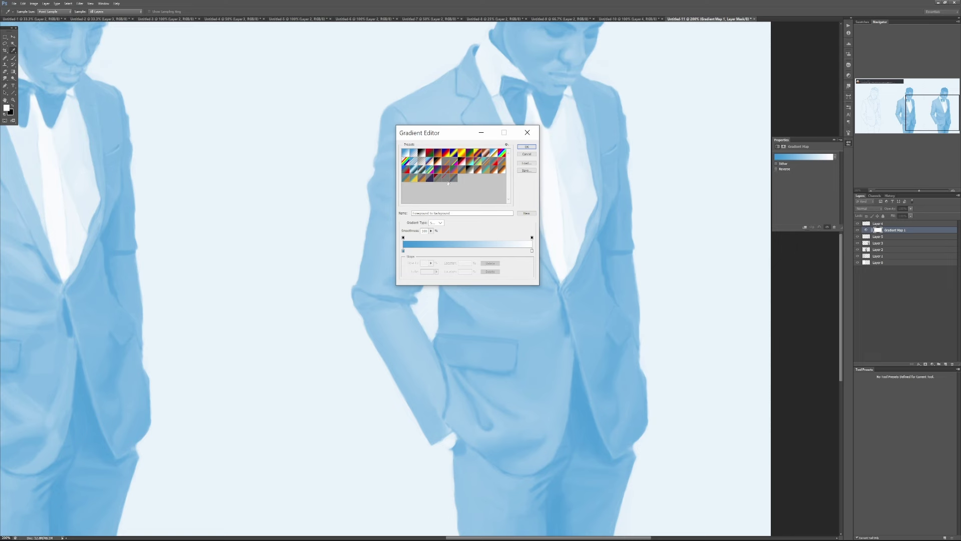
{"action": "left_click", "coordinate": [448, 181]}
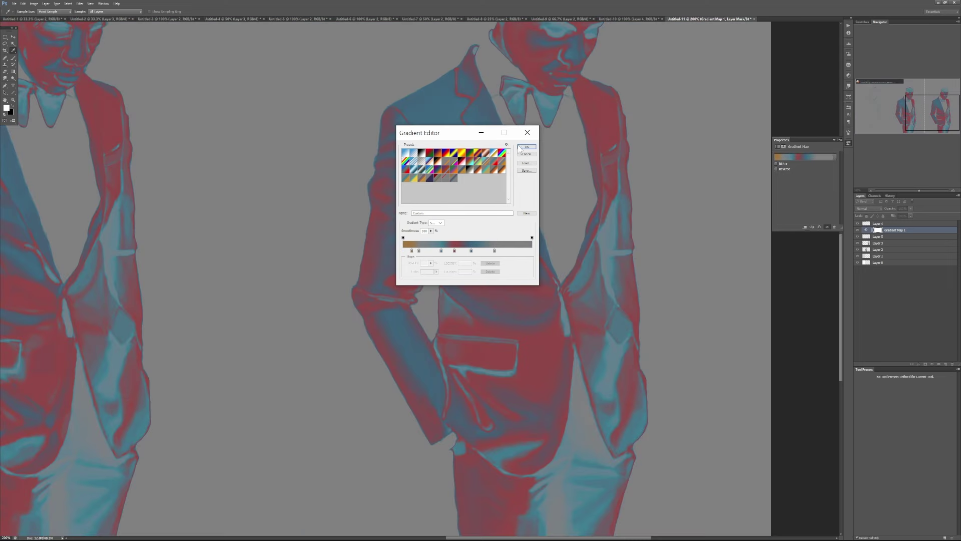
{"action": "left_click", "coordinate": [521, 149]}
{"action": "key", "text": "b"}
Set the gradient map layer to Soft Light at 75% opacity and compare the image with and without it.
{"action": "left_click", "coordinate": [866, 207]}
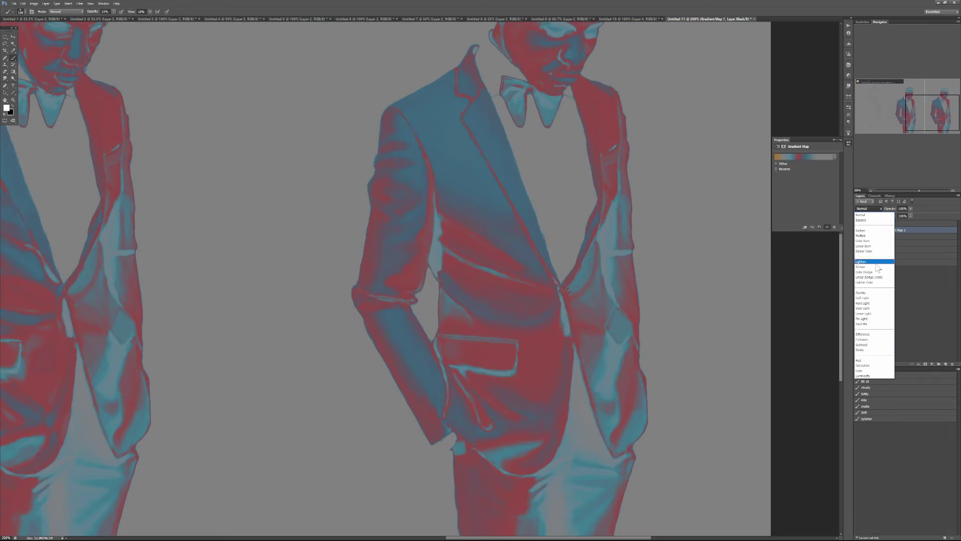
{"action": "left_click", "coordinate": [869, 298]}
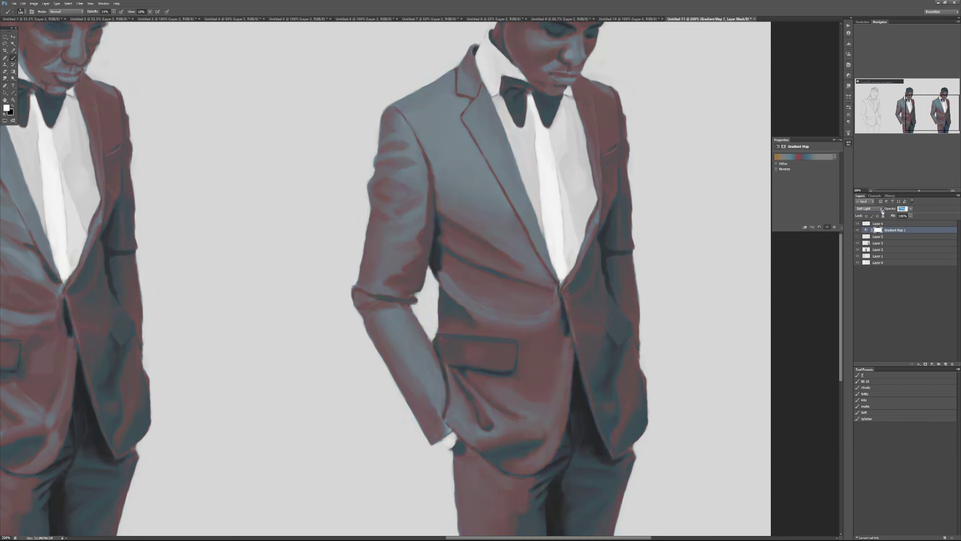
{"action": "key", "text": "Return"}
{"action": "left_click", "coordinate": [857, 231]}
{"action": "left_click", "coordinate": [857, 230]}
Try the Overlay blend mode on the gradient map layer and return it to Soft Light.
{"action": "left_click", "coordinate": [864, 208]}
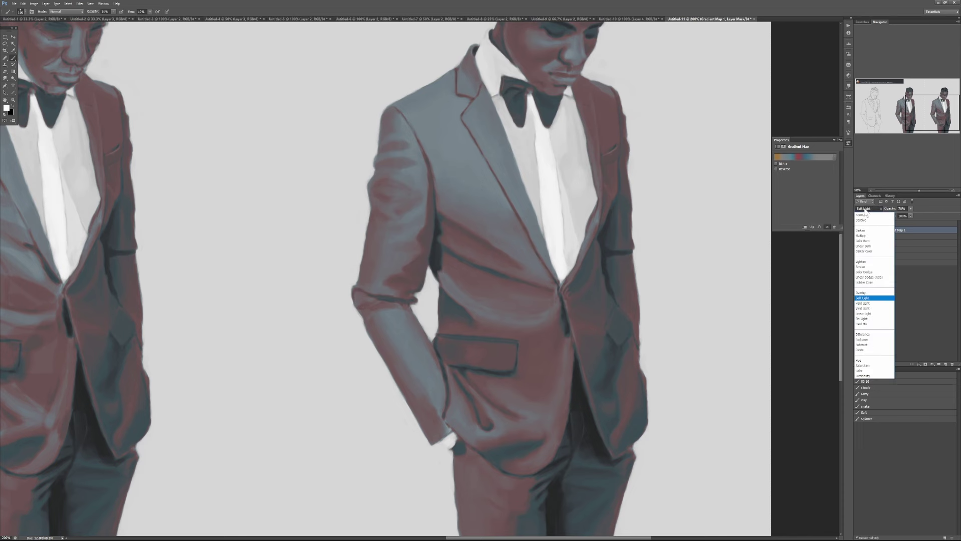
{"action": "left_click", "coordinate": [868, 292]}
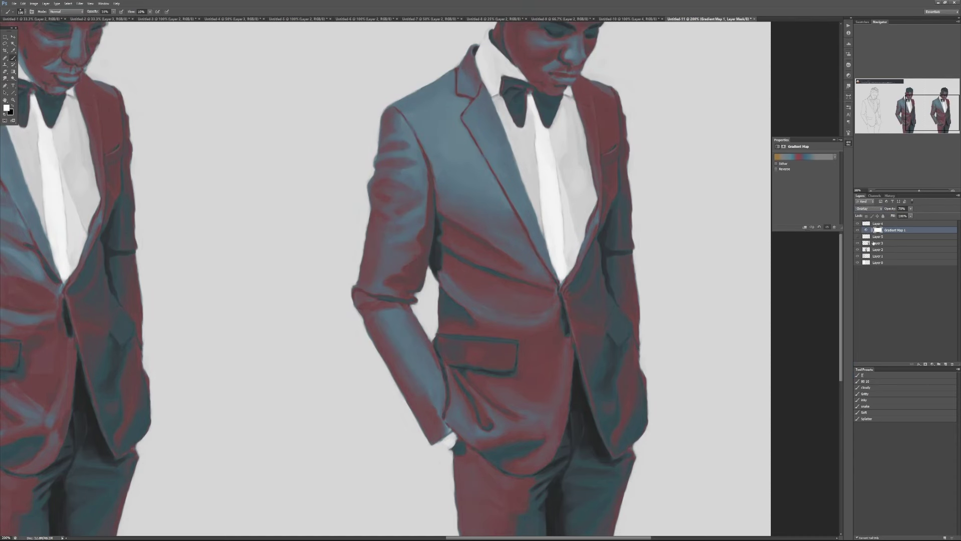
{"action": "key", "text": "Down"}
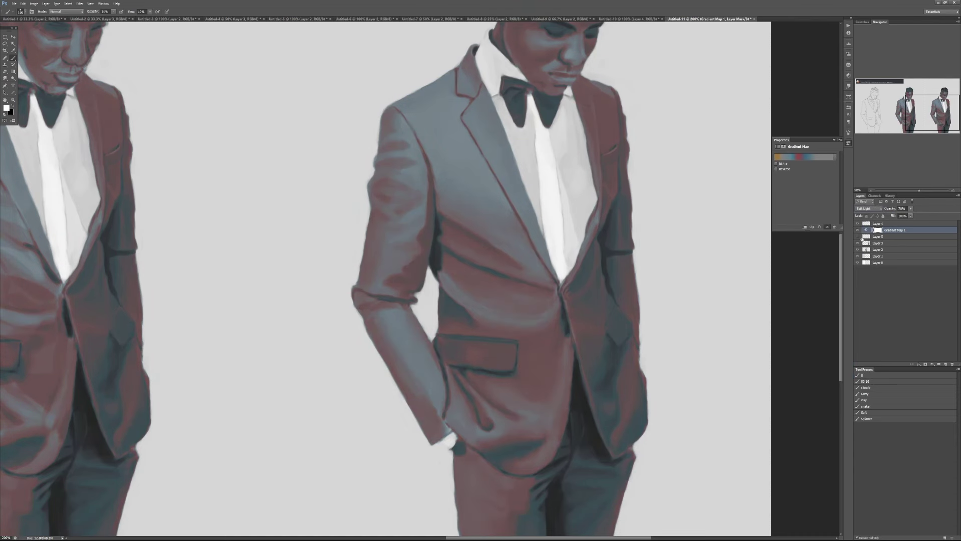
On the Hard Light layer, paint blue over the final figure's uncoloured jacket half, the sleeves and the trousers.
{"action": "left_click_drag", "start_coordinate": [713, 316], "coordinate": [656, 356]}
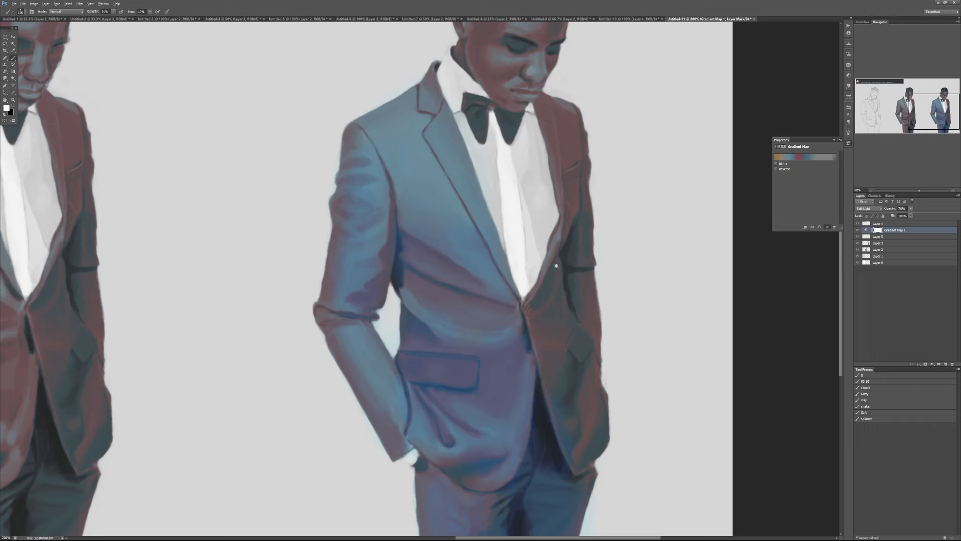
{"action": "key", "text": "ctrl+minus"}
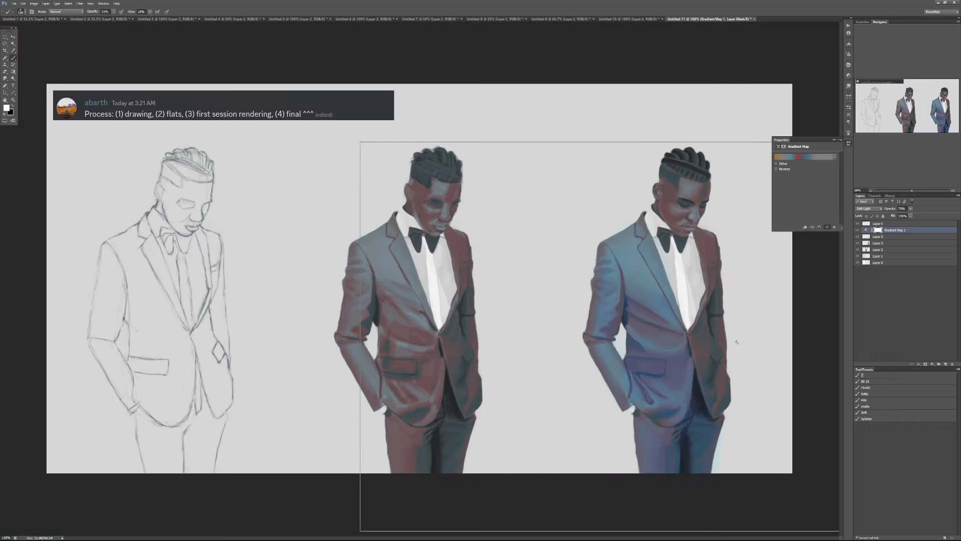
{"action": "scroll", "coordinate": [731, 331], "scroll_direction": "up", "scroll_amount": 1}
{"action": "left_click", "coordinate": [881, 225]}
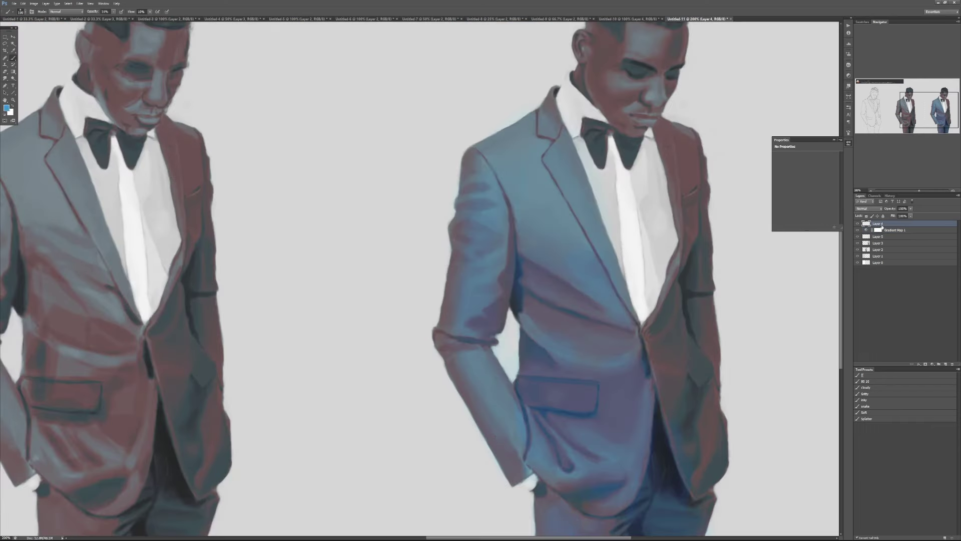
{"action": "left_click", "coordinate": [880, 236]}
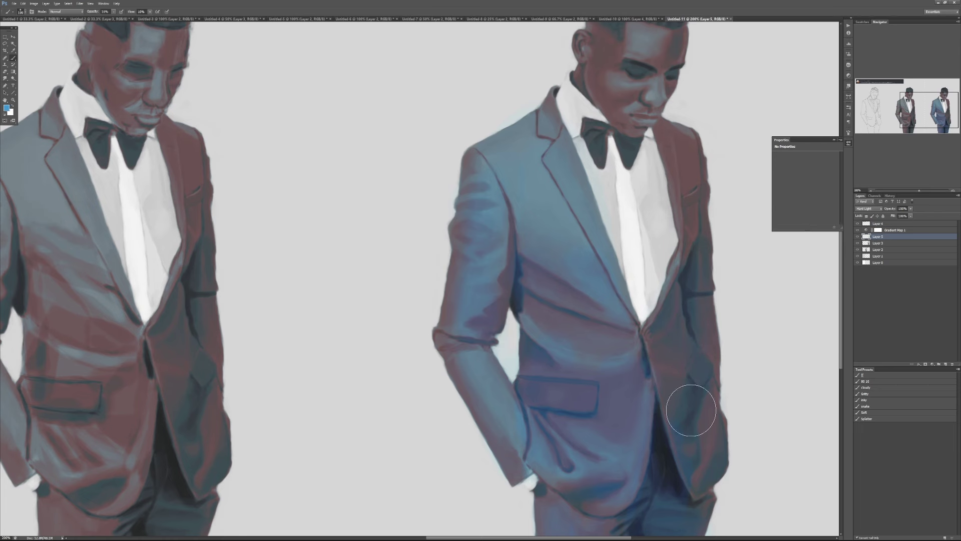
{"action": "mouse_move", "coordinate": [687, 196]}
{"action": "left_mouse_down"}
{"action": "mouse_move", "coordinate": [677, 131]}
{"action": "mouse_move", "coordinate": [688, 252]}
{"action": "mouse_move", "coordinate": [670, 132]}
{"action": "mouse_move", "coordinate": [691, 166]}
{"action": "left_mouse_up"}
{"action": "mouse_move", "coordinate": [701, 332]}
{"action": "left_mouse_down"}
{"action": "mouse_move", "coordinate": [677, 360]}
{"action": "mouse_move", "coordinate": [646, 473]}
{"action": "mouse_move", "coordinate": [605, 262]}
{"action": "left_mouse_up"}
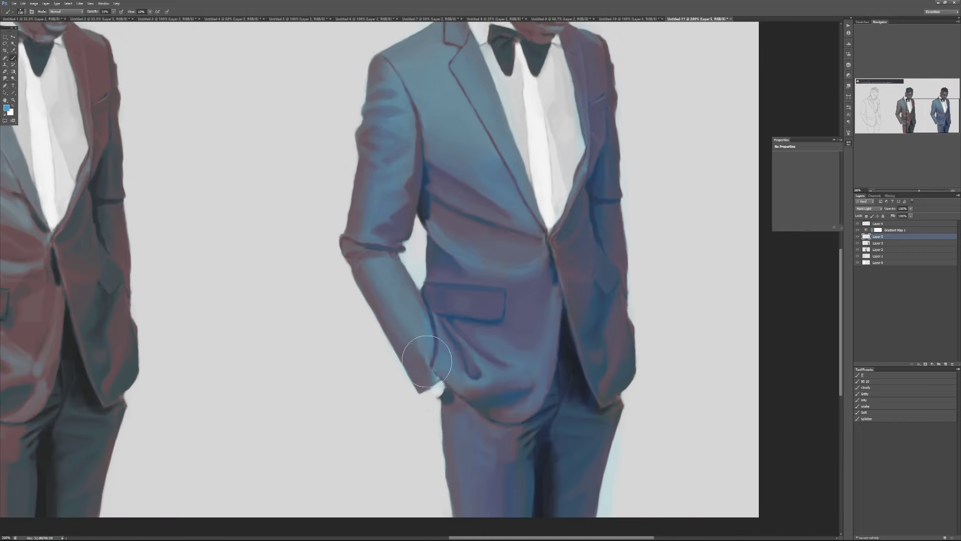
{"action": "mouse_move", "coordinate": [373, 235]}
{"action": "left_mouse_down"}
{"action": "mouse_move", "coordinate": [373, 192]}
{"action": "mouse_move", "coordinate": [389, 175]}
{"action": "mouse_move", "coordinate": [378, 153]}
{"action": "mouse_move", "coordinate": [364, 198]}
{"action": "mouse_move", "coordinate": [403, 171]}
{"action": "mouse_move", "coordinate": [401, 183]}
{"action": "mouse_move", "coordinate": [405, 97]}
{"action": "mouse_move", "coordinate": [435, 80]}
{"action": "left_mouse_up"}
{"action": "left_click_drag", "start_coordinate": [579, 414], "coordinate": [583, 467]}
Set the foreground colour to red and paint it over the final figure's bow tie on the Hard Light layer.
{"action": "key", "text": "ctrl+minus"}
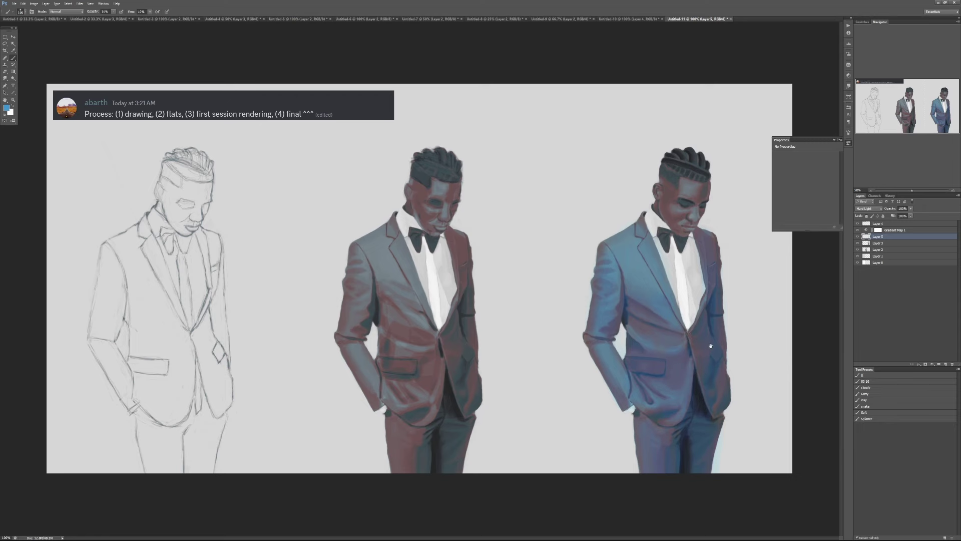
{"action": "scroll", "coordinate": [670, 256], "scroll_direction": "up", "scroll_amount": 2}
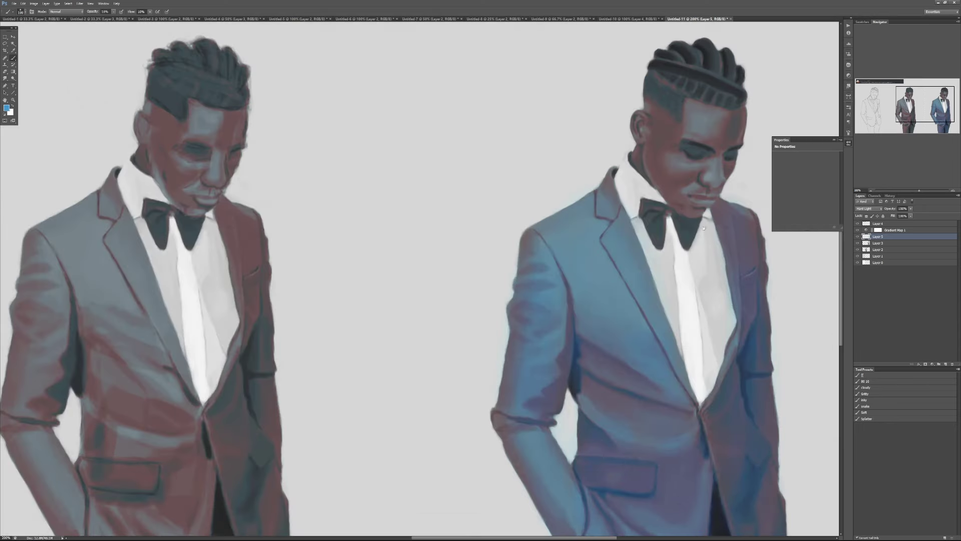
{"action": "left_click", "coordinate": [7, 109]}
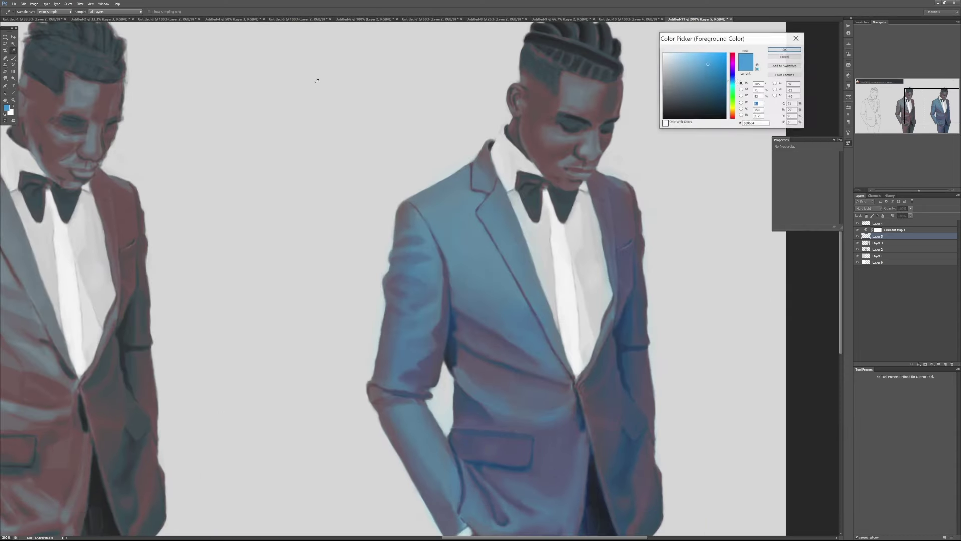
{"action": "left_click_drag", "start_coordinate": [732, 117], "coordinate": [733, 128]}
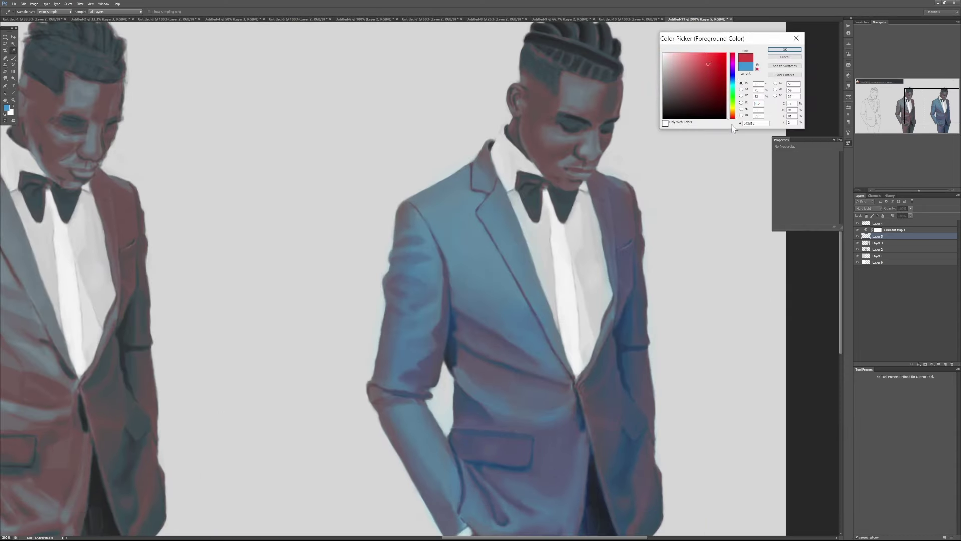
{"action": "left_click", "coordinate": [777, 48]}
{"action": "key", "text": "b"}
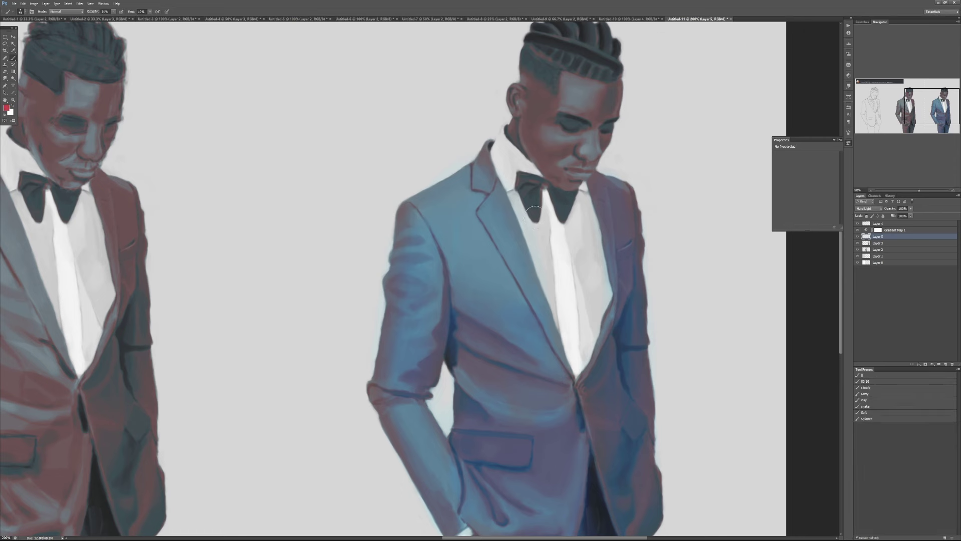
{"action": "mouse_move", "coordinate": [534, 204]}
{"action": "left_mouse_down"}
{"action": "mouse_move", "coordinate": [541, 214]}
{"action": "mouse_move", "coordinate": [566, 199]}
{"action": "mouse_move", "coordinate": [567, 205]}
{"action": "left_mouse_up"}
On the topmost layer, paint a sampled suit blue over the final figure's shoulder, collar and chest to deepen the shading.
{"action": "left_click", "coordinate": [886, 224]}
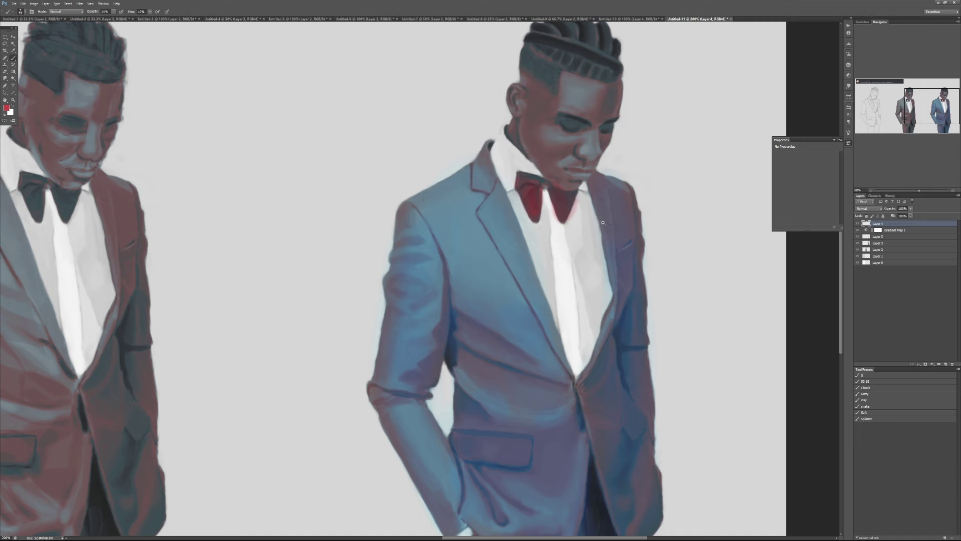
{"action": "scroll", "coordinate": [602, 222], "scroll_direction": "up", "scroll_amount": 1}
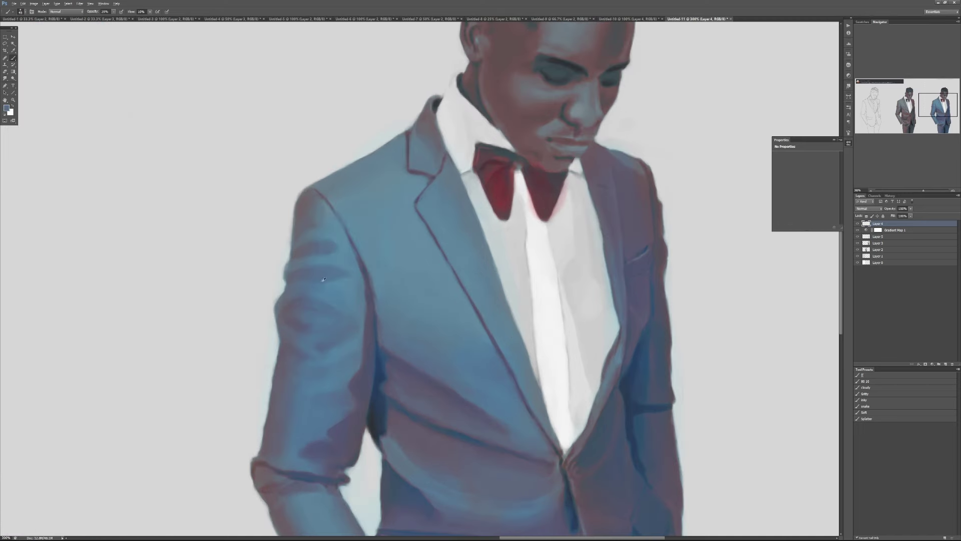
{"action": "key", "text": "3"}
{"action": "mouse_move", "coordinate": [386, 377]}
{"action": "left_mouse_down"}
{"action": "mouse_move", "coordinate": [414, 367]}
{"action": "mouse_move", "coordinate": [397, 361]}
{"action": "mouse_move", "coordinate": [424, 383]}
{"action": "left_mouse_up"}
{"action": "left_click_drag", "start_coordinate": [425, 180], "coordinate": [410, 173]}
{"action": "mouse_move", "coordinate": [321, 197]}
{"action": "left_mouse_down"}
{"action": "mouse_move", "coordinate": [388, 154]}
{"action": "mouse_move", "coordinate": [328, 202]}
{"action": "mouse_move", "coordinate": [405, 147]}
{"action": "mouse_move", "coordinate": [402, 176]}
{"action": "mouse_move", "coordinate": [368, 188]}
{"action": "mouse_move", "coordinate": [416, 185]}
{"action": "mouse_move", "coordinate": [444, 197]}
{"action": "left_mouse_up"}
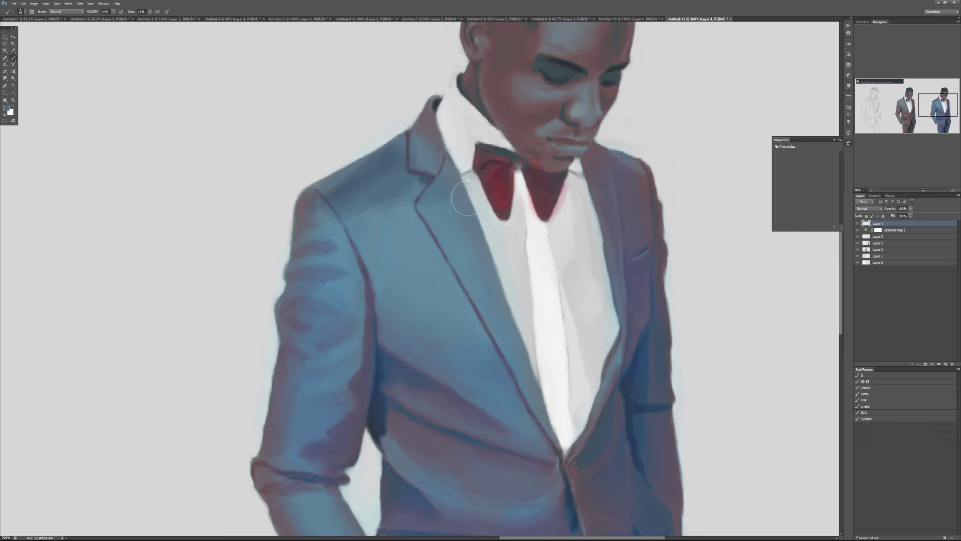
Paint darker blue shading around the final figure's jacket closure, lower front and sleeve on the topmost layer.
{"action": "left_click_drag", "start_coordinate": [646, 126], "coordinate": [609, 289]}
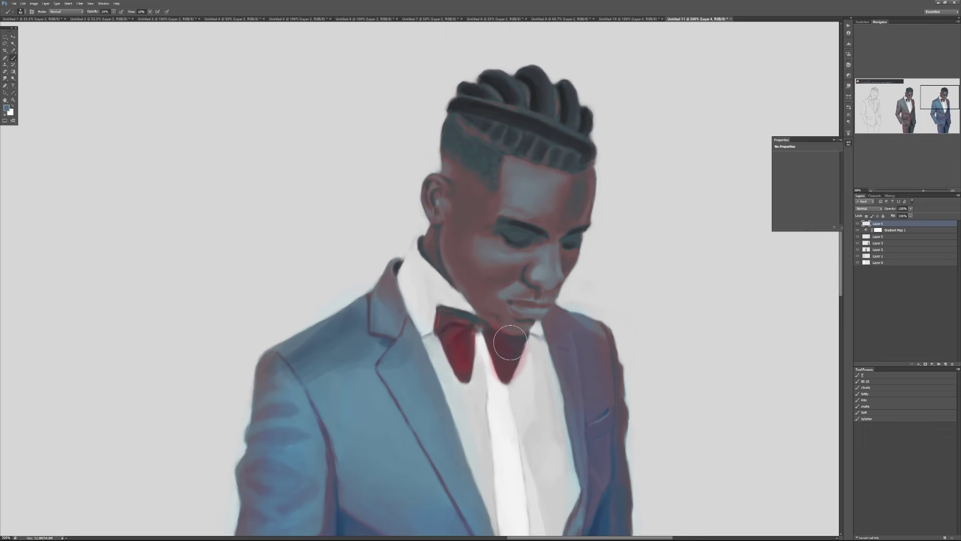
{"action": "scroll", "coordinate": [563, 219], "scroll_direction": "down", "scroll_amount": 10}
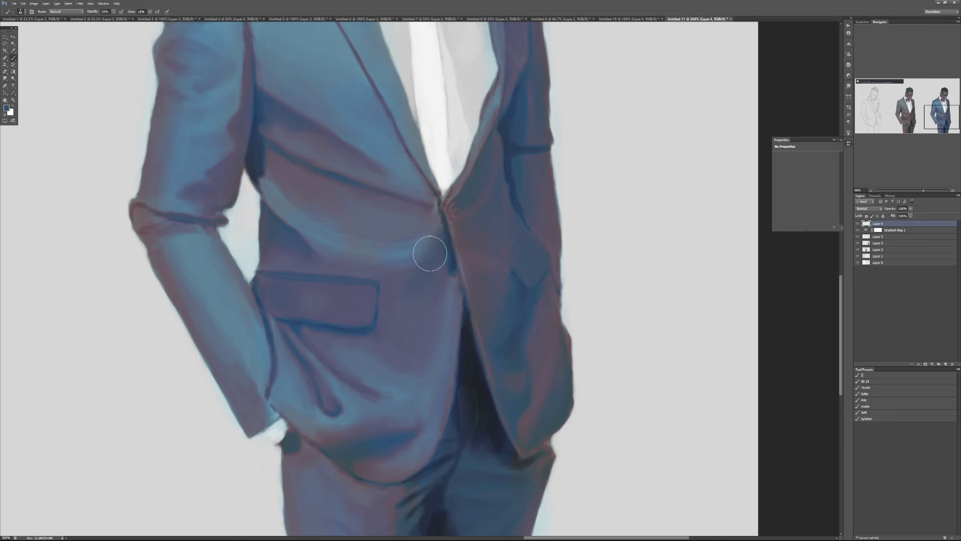
{"action": "mouse_move", "coordinate": [421, 284]}
{"action": "left_mouse_down"}
{"action": "mouse_move", "coordinate": [429, 250]}
{"action": "mouse_move", "coordinate": [401, 281]}
{"action": "mouse_move", "coordinate": [419, 257]}
{"action": "left_mouse_up"}
{"action": "left_click", "coordinate": [441, 458]}
{"action": "mouse_move", "coordinate": [285, 108]}
{"action": "left_mouse_down"}
{"action": "mouse_move", "coordinate": [368, 240]}
{"action": "mouse_move", "coordinate": [313, 245]}
{"action": "mouse_move", "coordinate": [329, 216]}
{"action": "mouse_move", "coordinate": [314, 241]}
{"action": "mouse_move", "coordinate": [328, 186]}
{"action": "mouse_move", "coordinate": [328, 227]}
{"action": "mouse_move", "coordinate": [335, 155]}
{"action": "mouse_move", "coordinate": [333, 262]}
{"action": "mouse_move", "coordinate": [323, 196]}
{"action": "left_mouse_up"}
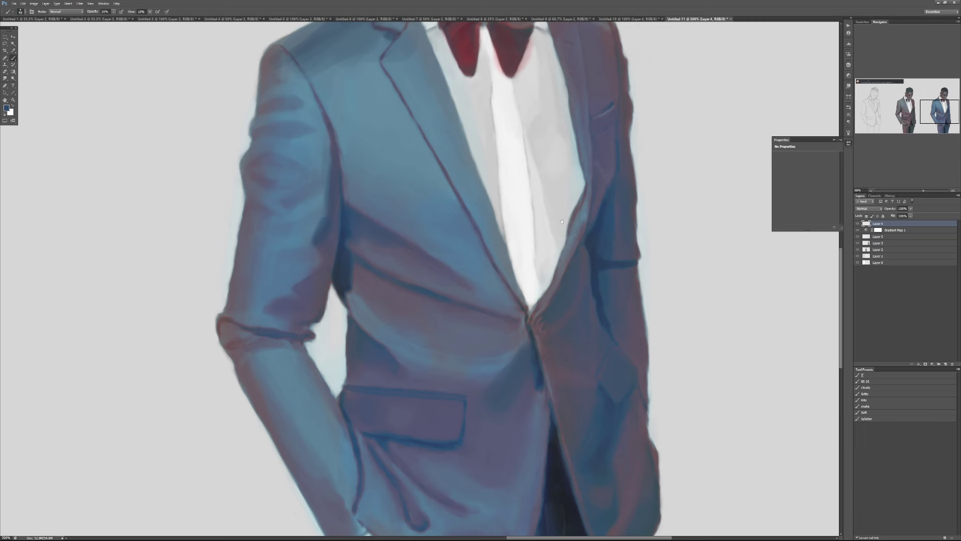
Toggle the gradient map layer's visibility, up close and on the whole canvas, to compare the figures with and without it.
{"action": "scroll", "coordinate": [583, 243], "scroll_direction": "down", "scroll_amount": 1}
{"action": "left_click_drag", "start_coordinate": [583, 243], "coordinate": [503, 307]}
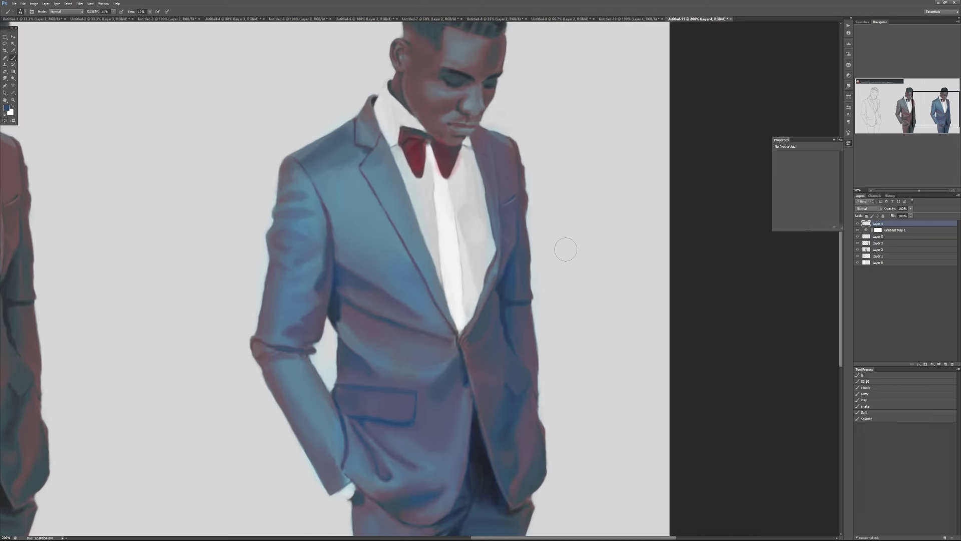
{"action": "left_click", "coordinate": [858, 230]}
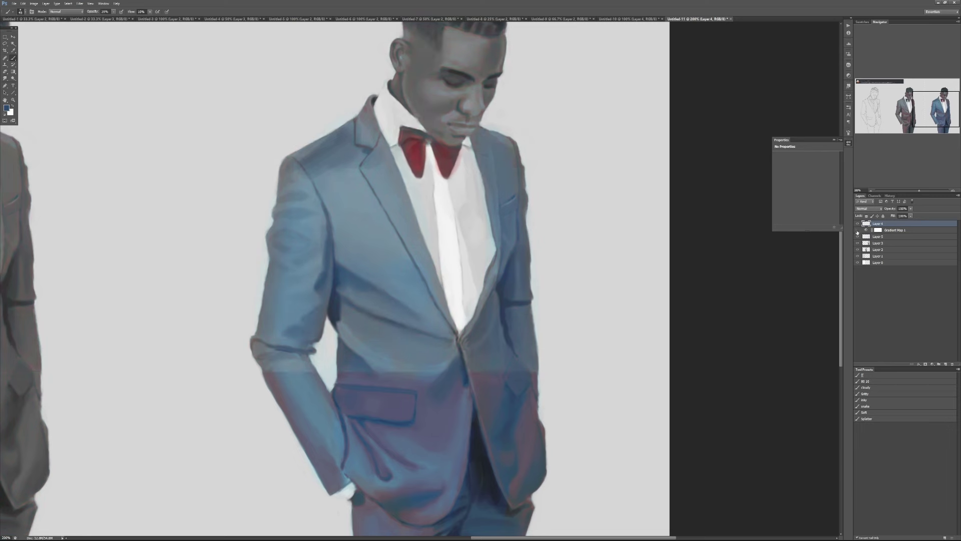
{"action": "left_click", "coordinate": [858, 230]}
{"action": "left_click", "coordinate": [866, 230]}
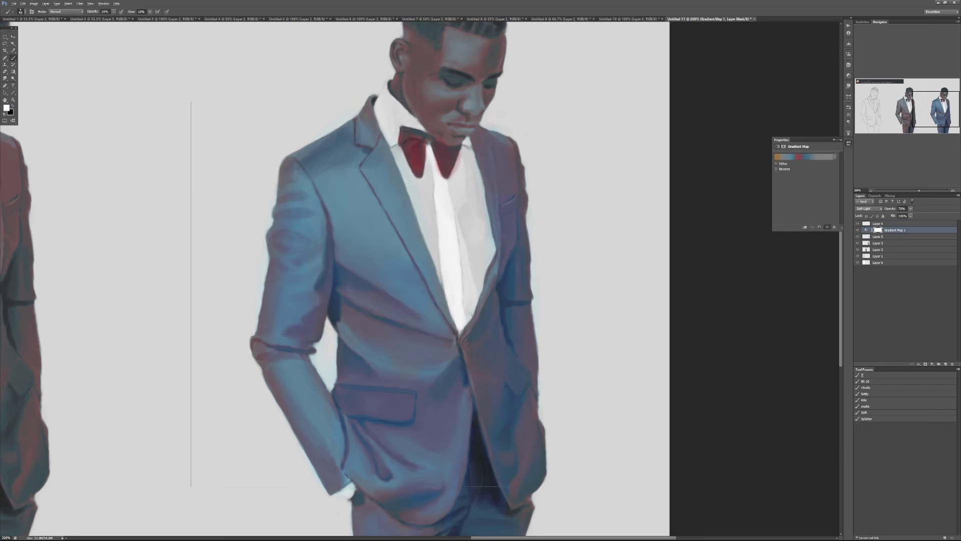
{"action": "key", "text": "ctrl+minus"}
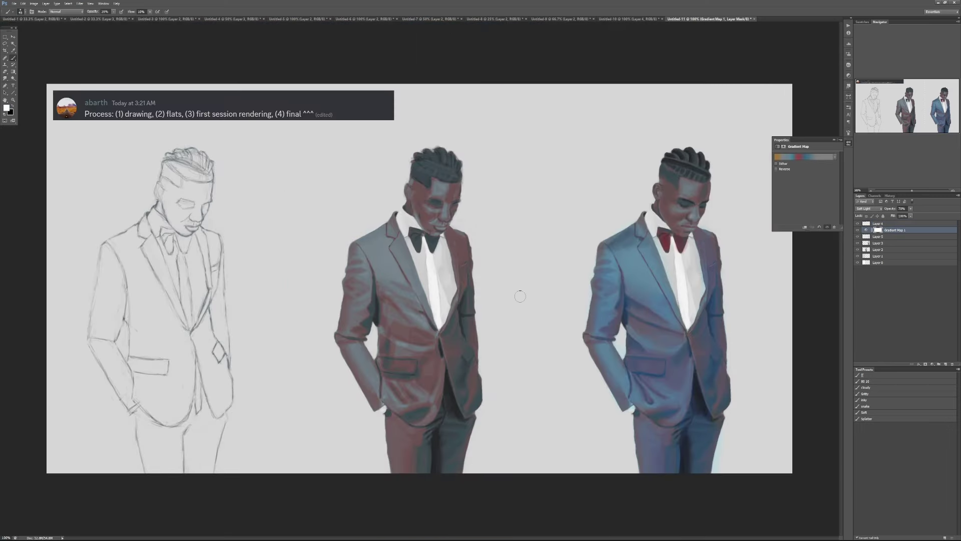
{"action": "left_click", "coordinate": [858, 230]}
{"action": "left_click", "coordinate": [858, 230]}
{"action": "left_click", "coordinate": [858, 229]}
{"action": "left_click", "coordinate": [858, 230]}
Try several gradient presets on the gradient map and apply the grey, blue and orange one.
{"action": "left_click", "coordinate": [805, 157]}
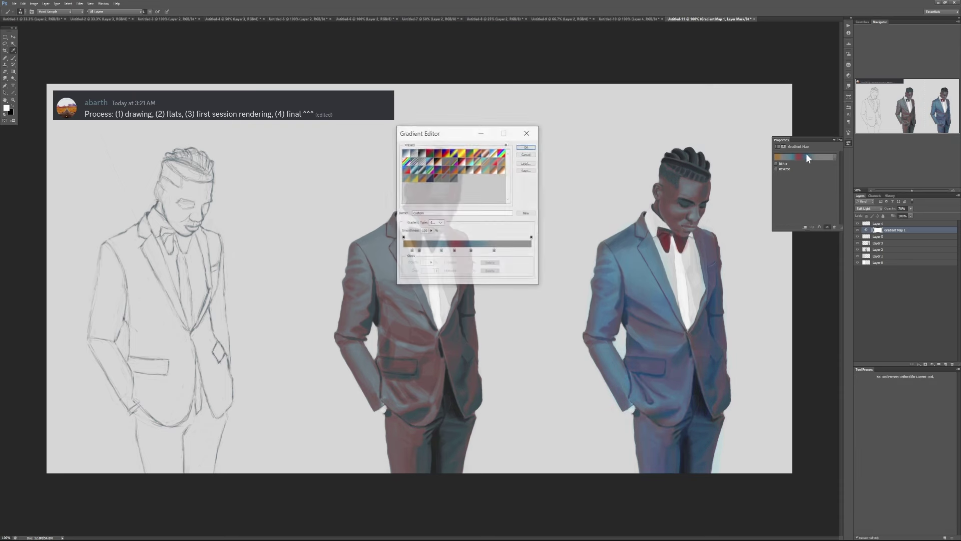
{"action": "left_click", "coordinate": [436, 179]}
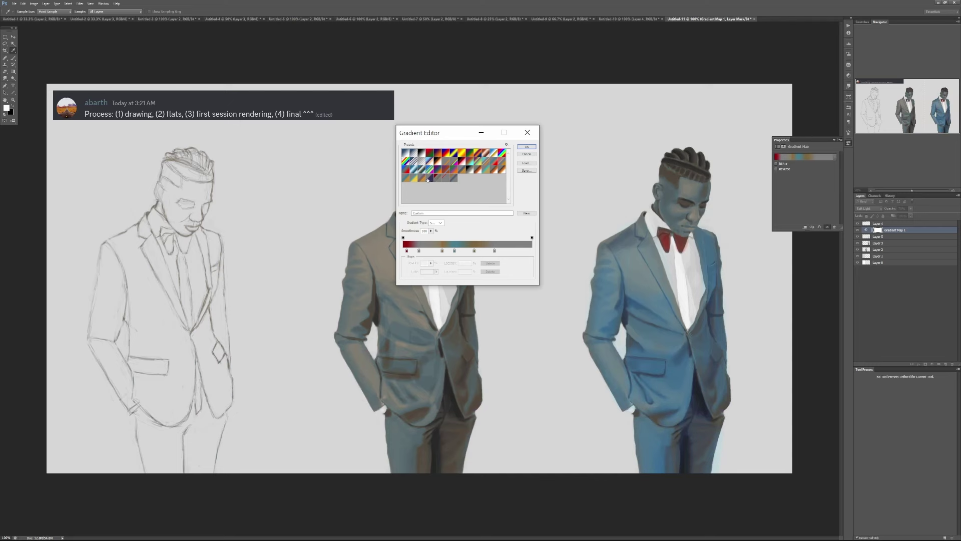
{"action": "left_click", "coordinate": [436, 170]}
{"action": "left_click", "coordinate": [445, 170]}
{"action": "left_click", "coordinate": [453, 170]}
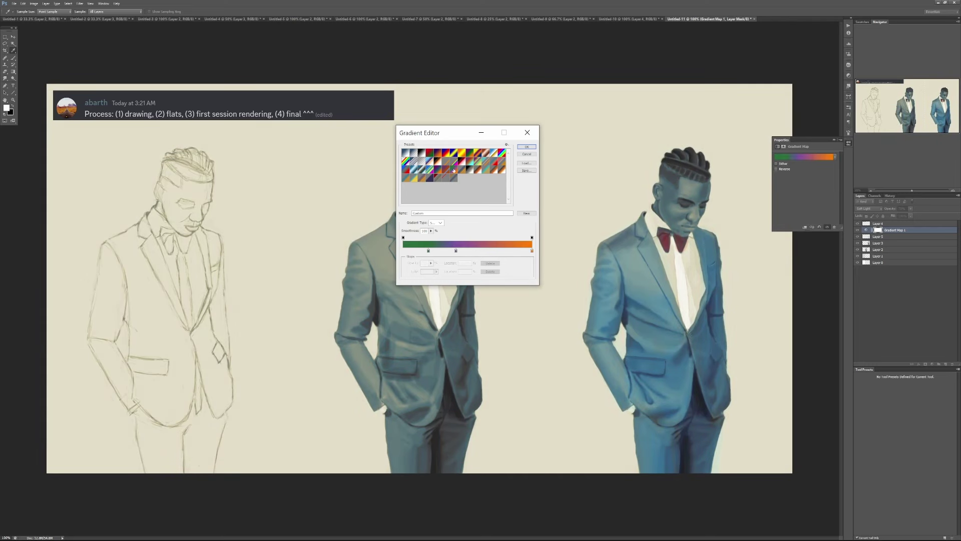
{"action": "left_click", "coordinate": [470, 170]}
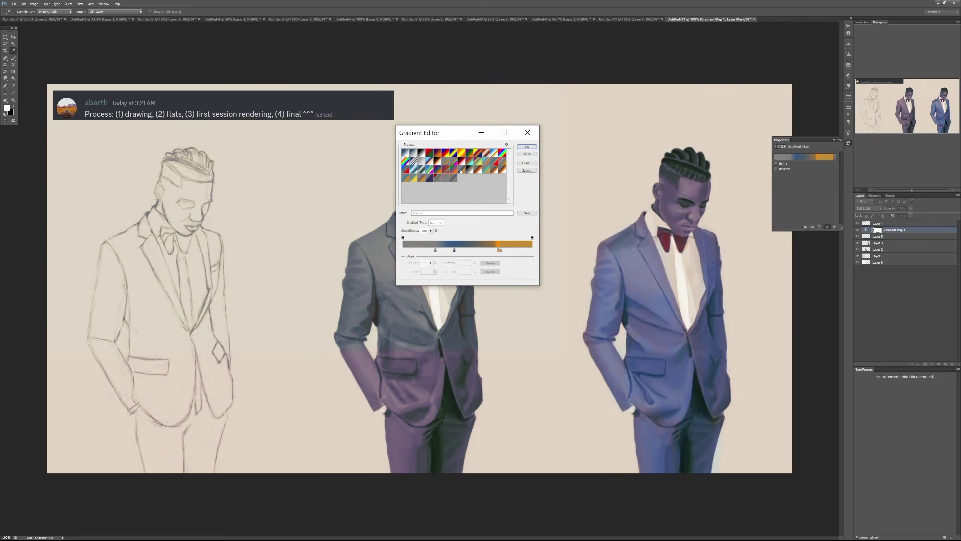
{"action": "left_click", "coordinate": [527, 147]}
{"action": "key", "text": "b"}
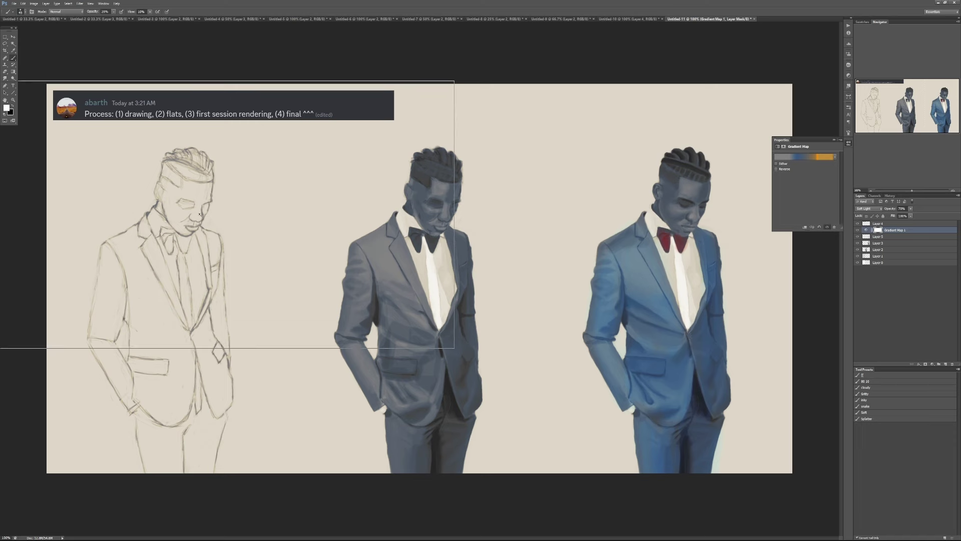
{"action": "scroll", "coordinate": [202, 216], "scroll_direction": "up", "scroll_amount": 1}
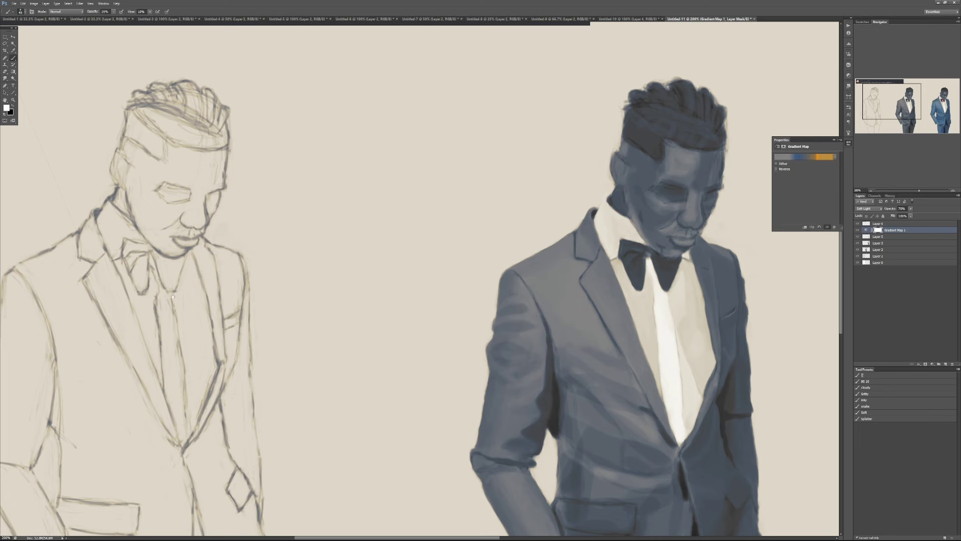
Examine the line drawing and the middle suited figure up close, and the whole canvas.
{"action": "left_click_drag", "start_coordinate": [173, 296], "coordinate": [273, 96]}
{"action": "left_click_drag", "start_coordinate": [124, 91], "coordinate": [205, 90]}
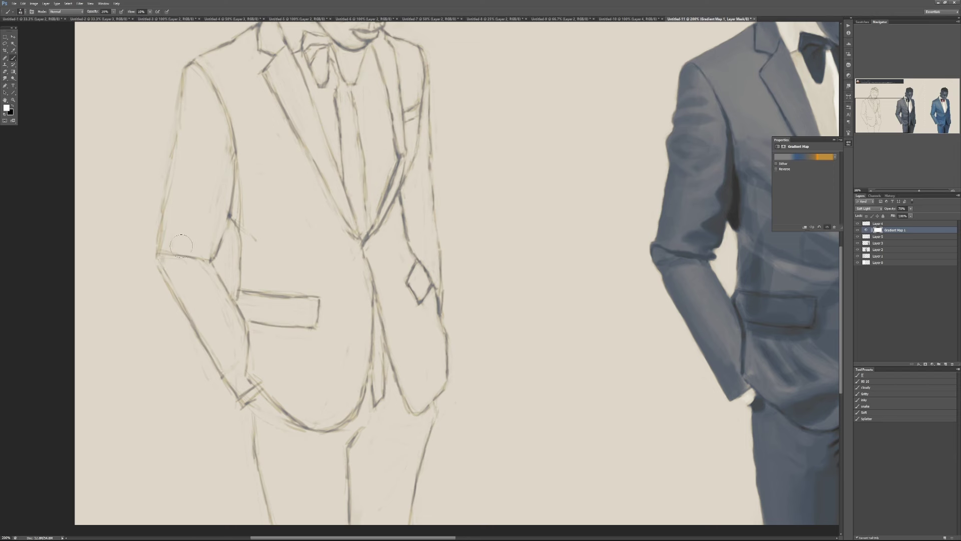
{"action": "left_click_drag", "start_coordinate": [280, 92], "coordinate": [255, 185]}
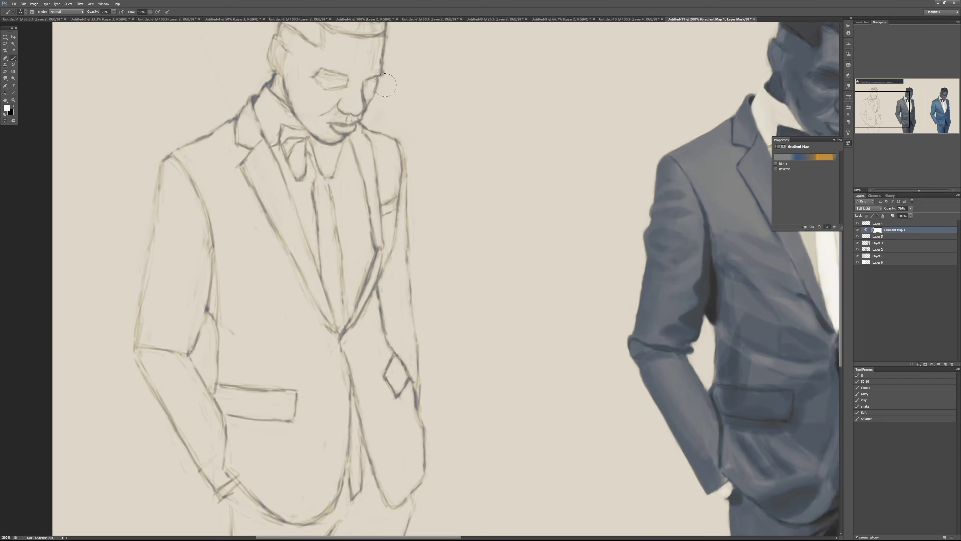
{"action": "left_click_drag", "start_coordinate": [578, 216], "coordinate": [329, 210]}
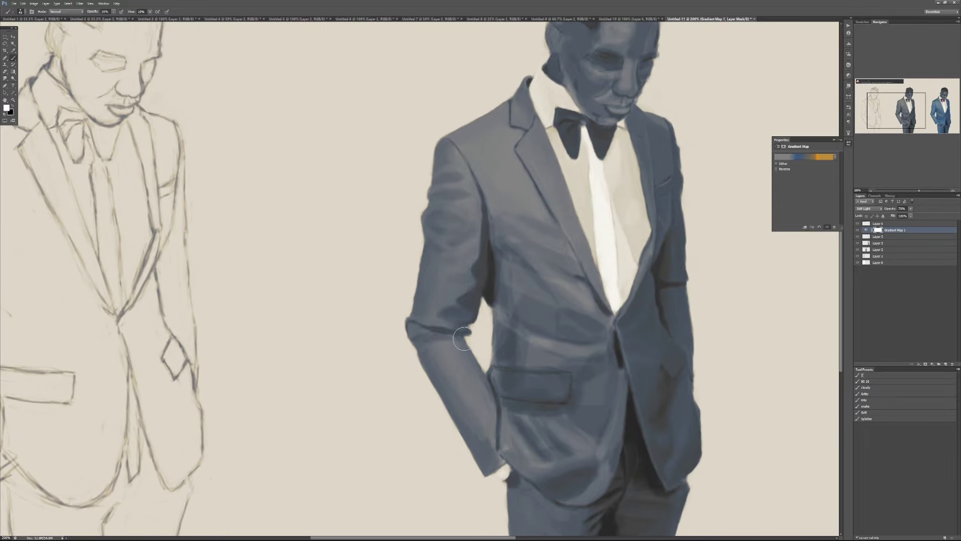
{"action": "left_click_drag", "start_coordinate": [118, 347], "coordinate": [334, 311]}
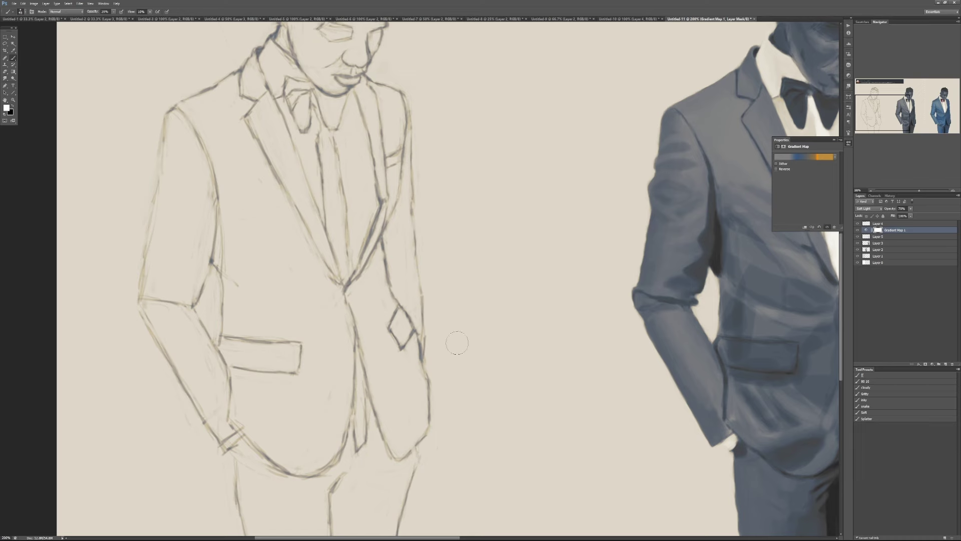
{"action": "left_click_drag", "start_coordinate": [515, 329], "coordinate": [308, 329]}
{"action": "key", "text": "ctrl+minus"}
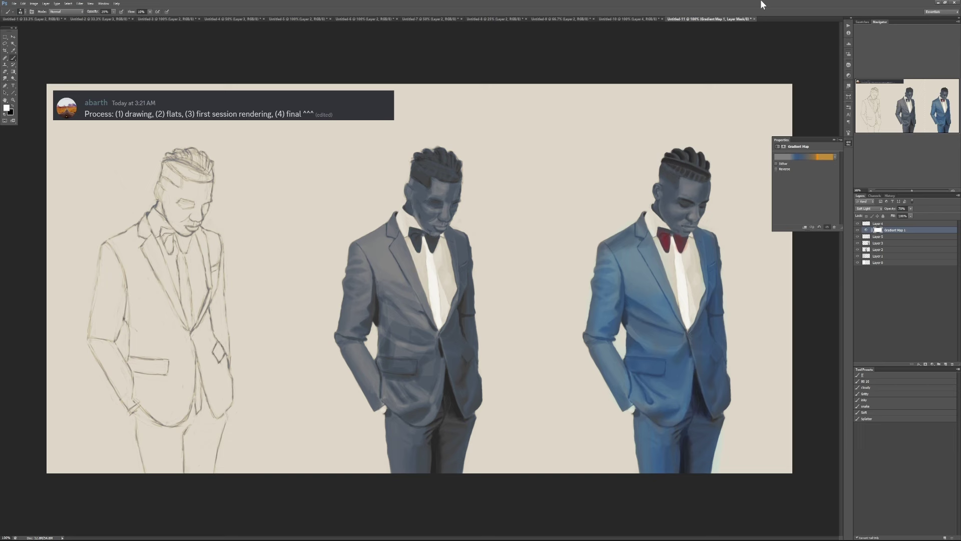
Close the current document without saving and collapse the Properties panel.
{"action": "left_click", "coordinate": [754, 19]}
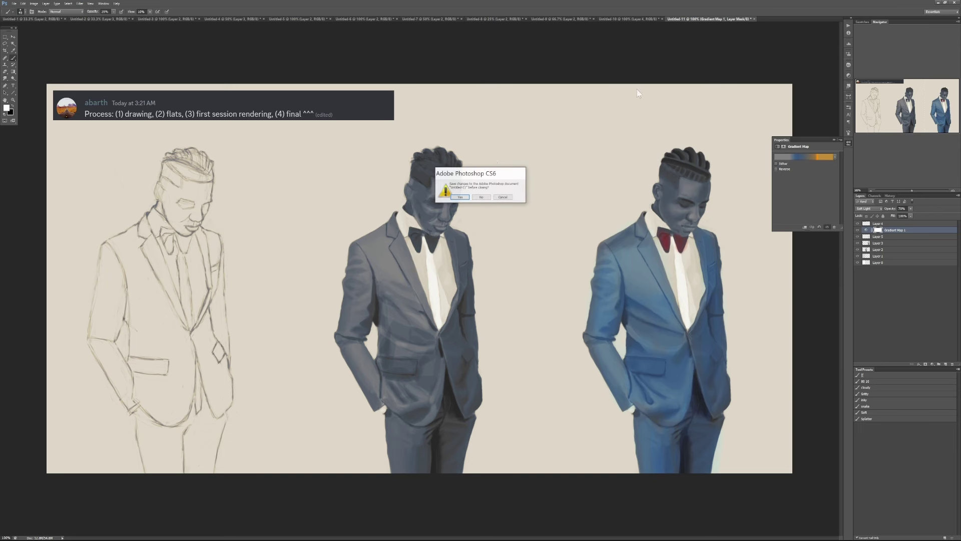
{"action": "left_click", "coordinate": [482, 196]}
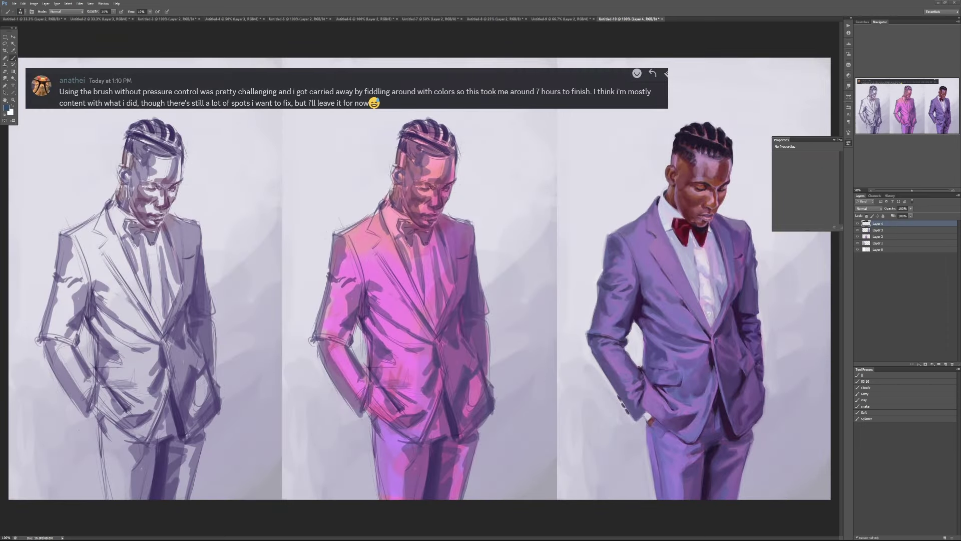
{"action": "left_click", "coordinate": [847, 143]}
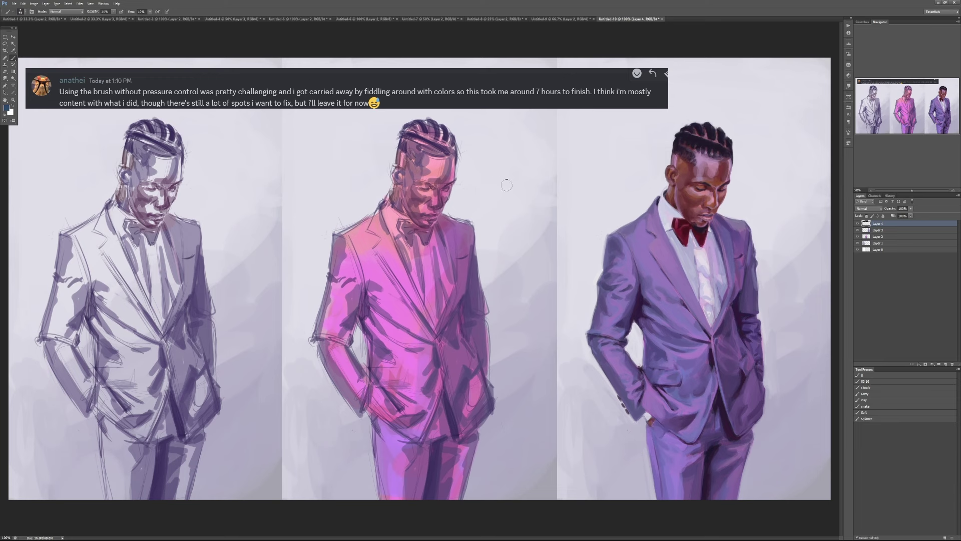
Try loose dark blue brush strokes at 100% opacity between the pink and purple figures, undoing each one.
{"action": "key", "text": "s"}
{"action": "key", "text": "b"}
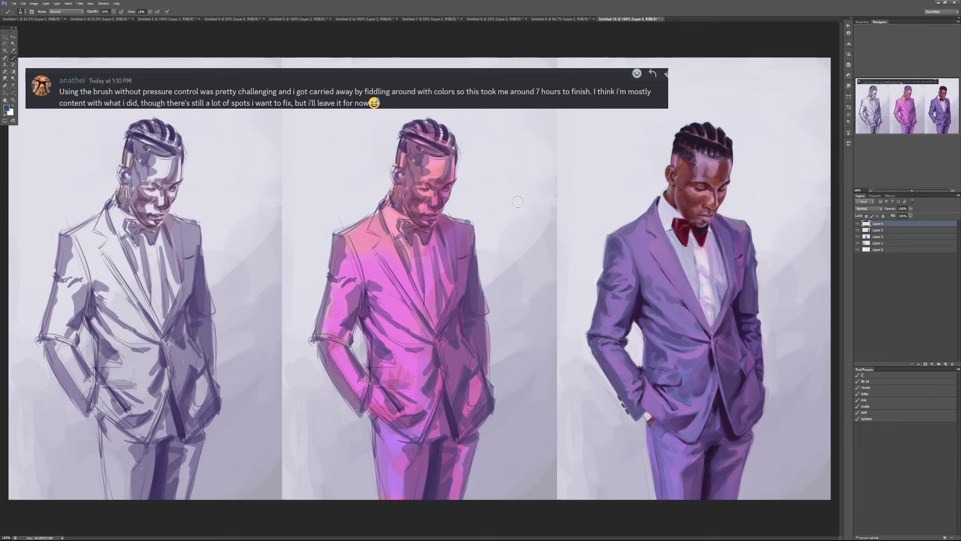
{"action": "mouse_move", "coordinate": [534, 246]}
{"action": "left_mouse_down"}
{"action": "mouse_move", "coordinate": [543, 171]}
{"action": "mouse_move", "coordinate": [527, 286]}
{"action": "mouse_move", "coordinate": [526, 358]}
{"action": "left_mouse_up"}
{"action": "key", "text": "ctrl+z"}
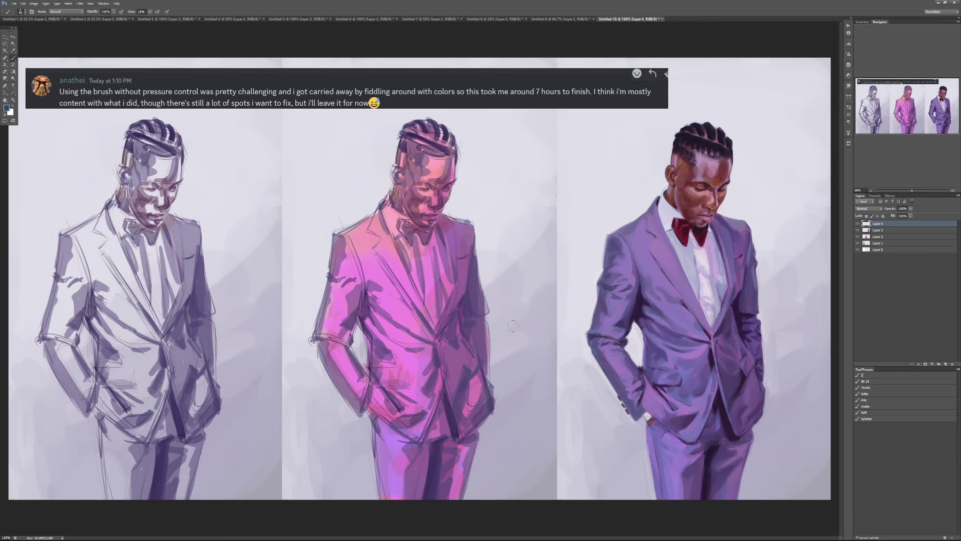
{"action": "left_click", "coordinate": [435, 345], "text": "ctrl"}
{"action": "left_click_drag", "start_coordinate": [476, 227], "coordinate": [347, 408]}
{"action": "left_click_drag", "start_coordinate": [478, 306], "coordinate": [509, 510]}
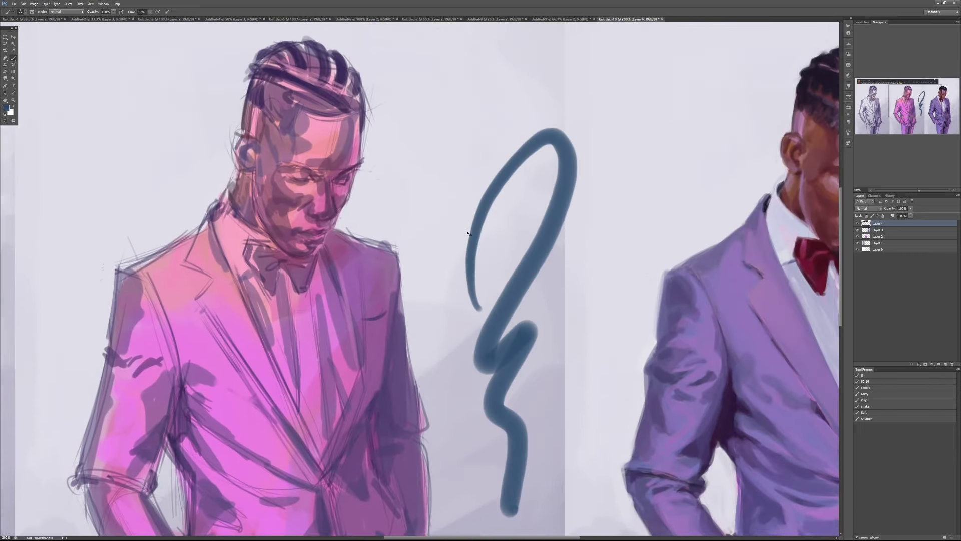
{"action": "key", "text": "ctrl+z"}
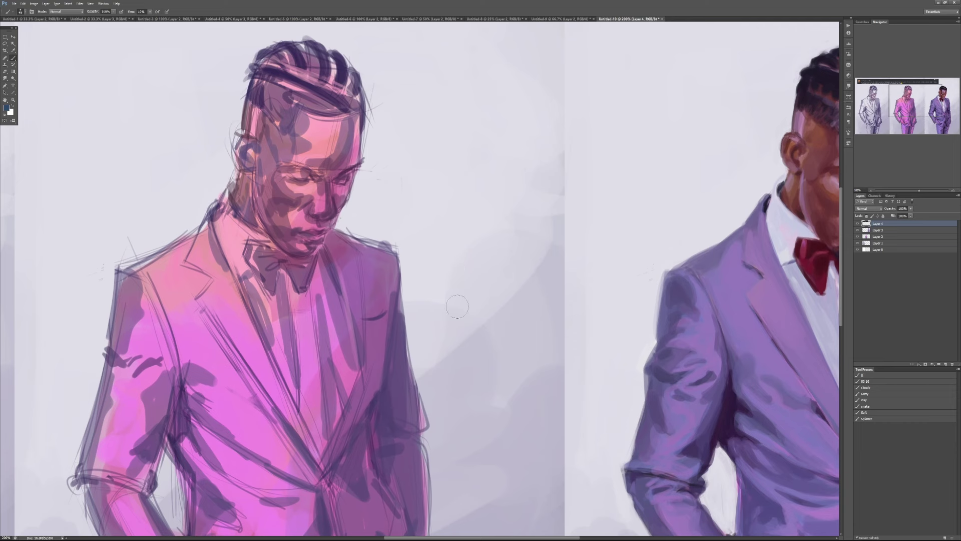
Paint thick and thin dark blue sample strokes beside the pink figure to demonstrate brush control, and undo them all.
{"action": "mouse_move", "coordinate": [453, 296]}
{"action": "left_mouse_down"}
{"action": "mouse_move", "coordinate": [463, 245]}
{"action": "mouse_move", "coordinate": [545, 193]}
{"action": "mouse_move", "coordinate": [481, 362]}
{"action": "mouse_move", "coordinate": [483, 402]}
{"action": "left_mouse_up"}
{"action": "key", "text": "ctrl+z"}
{"action": "mouse_move", "coordinate": [451, 242]}
{"action": "left_mouse_down"}
{"action": "mouse_move", "coordinate": [478, 173]}
{"action": "mouse_move", "coordinate": [556, 210]}
{"action": "mouse_move", "coordinate": [485, 301]}
{"action": "mouse_move", "coordinate": [485, 365]}
{"action": "left_mouse_up"}
{"action": "key", "text": "ctrl+z"}
{"action": "mouse_move", "coordinate": [469, 300]}
{"action": "left_mouse_down"}
{"action": "mouse_move", "coordinate": [453, 201]}
{"action": "mouse_move", "coordinate": [460, 156]}
{"action": "mouse_move", "coordinate": [480, 214]}
{"action": "mouse_move", "coordinate": [472, 324]}
{"action": "mouse_move", "coordinate": [460, 172]}
{"action": "mouse_move", "coordinate": [472, 288]}
{"action": "left_mouse_up"}
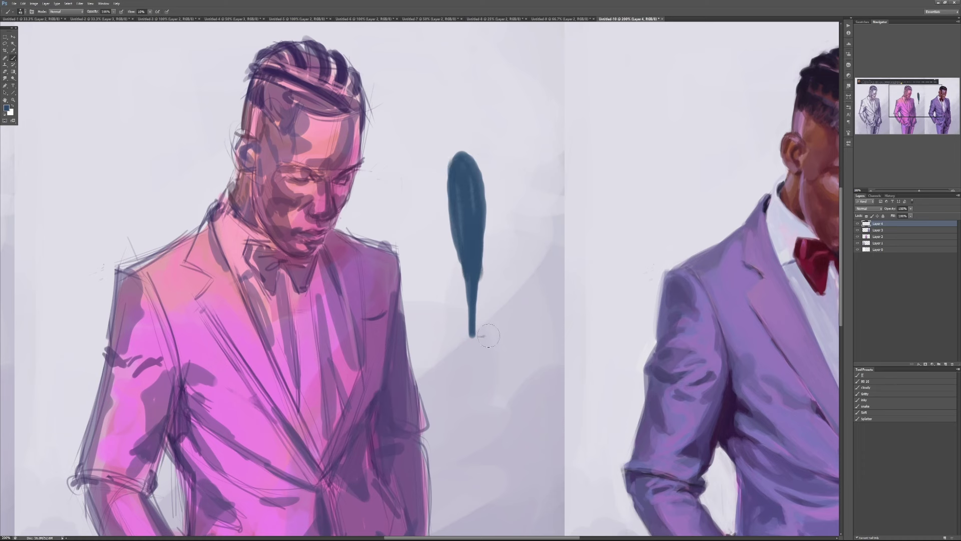
{"action": "left_click_drag", "start_coordinate": [479, 336], "coordinate": [515, 330]}
{"action": "mouse_move", "coordinate": [551, 202]}
{"action": "left_mouse_down"}
{"action": "mouse_move", "coordinate": [550, 266]}
{"action": "mouse_move", "coordinate": [599, 303]}
{"action": "mouse_move", "coordinate": [578, 258]}
{"action": "mouse_move", "coordinate": [565, 257]}
{"action": "mouse_move", "coordinate": [591, 290]}
{"action": "mouse_move", "coordinate": [621, 290]}
{"action": "mouse_move", "coordinate": [639, 264]}
{"action": "mouse_move", "coordinate": [633, 290]}
{"action": "mouse_move", "coordinate": [603, 310]}
{"action": "left_mouse_up"}
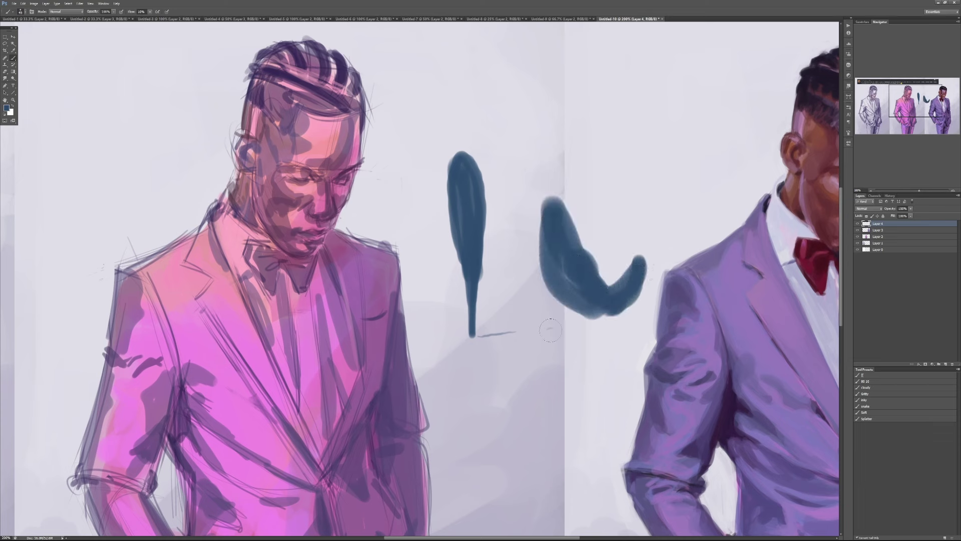
{"action": "mouse_move", "coordinate": [523, 334]}
{"action": "left_mouse_down"}
{"action": "mouse_move", "coordinate": [643, 306]}
{"action": "mouse_move", "coordinate": [731, 304]}
{"action": "left_mouse_up"}
{"action": "key", "text": "ctrl+z"}
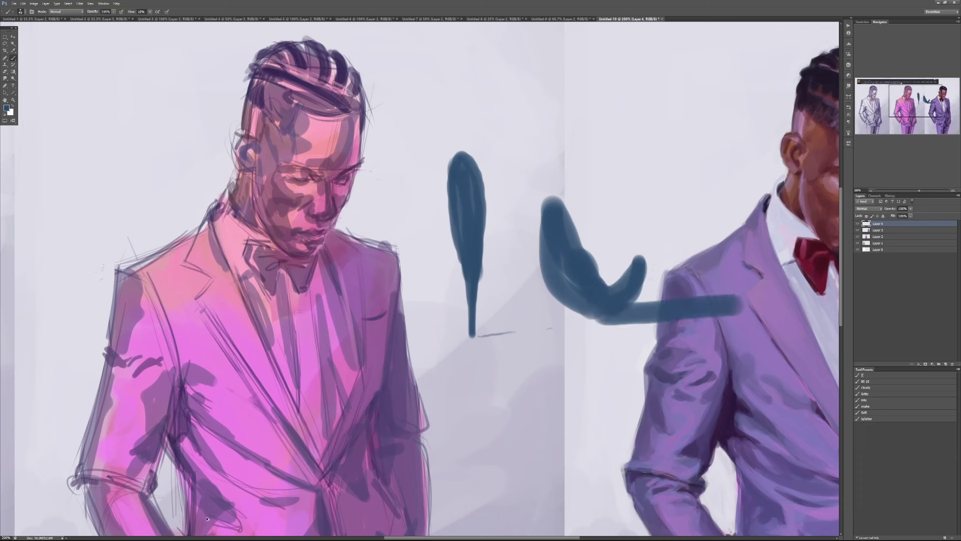
{"action": "key", "text": "ctrl+alt+z"}
{"action": "key", "text": "ctrl+alt+z"}
{"action": "key", "text": "ctrl+alt+z"}
{"action": "key", "text": "ctrl+alt+z"}
{"action": "key", "text": "ctrl+alt+z"}
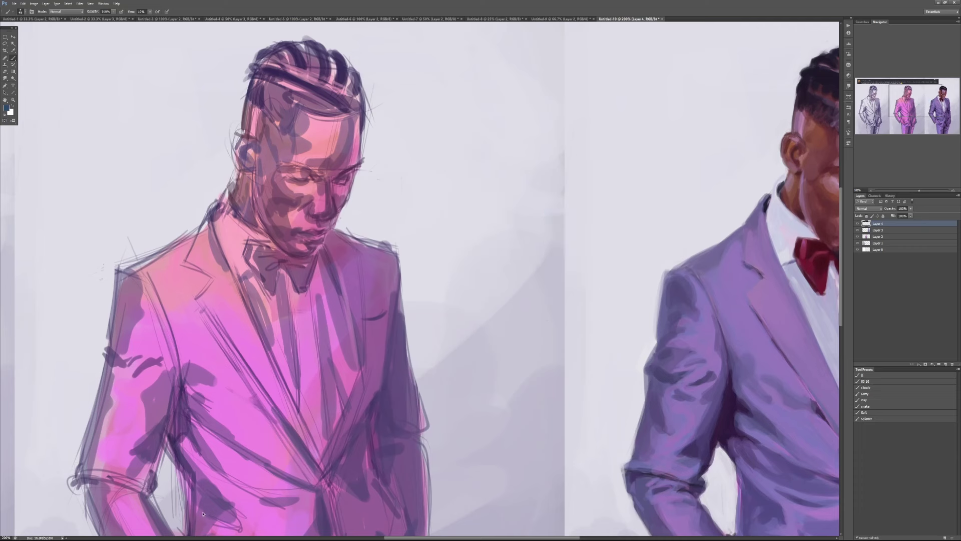
{"action": "mouse_move", "coordinate": [482, 270]}
{"action": "left_mouse_down"}
{"action": "mouse_move", "coordinate": [476, 182]}
{"action": "mouse_move", "coordinate": [498, 340]}
{"action": "left_mouse_up"}
{"action": "key", "text": "ctrl+alt+z"}
{"action": "key", "text": "ctrl+alt+z"}
Examine the pink figure's sleeve, jacket and face shading up close.
{"action": "left_click_drag", "start_coordinate": [247, 412], "coordinate": [331, 354]}
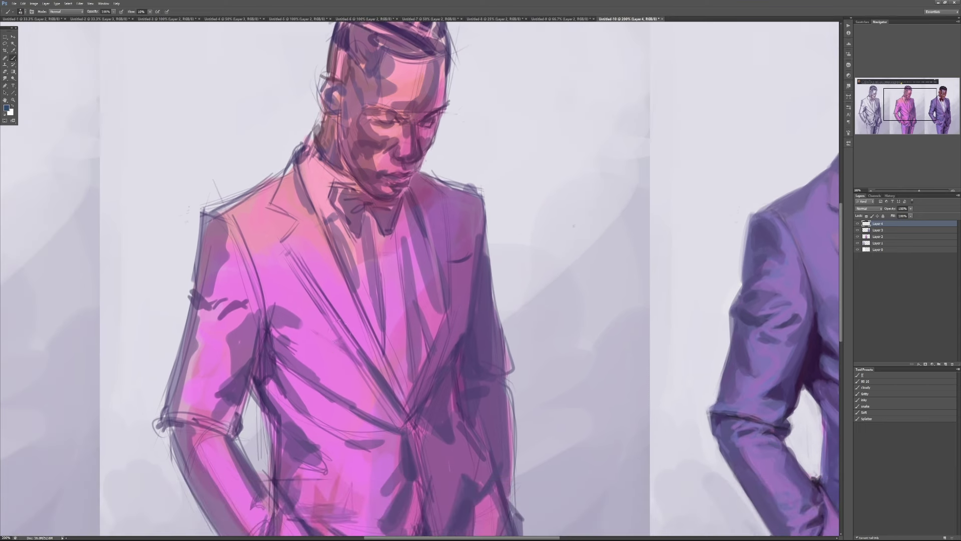
{"action": "scroll", "coordinate": [224, 374], "scroll_direction": "up", "scroll_amount": 1}
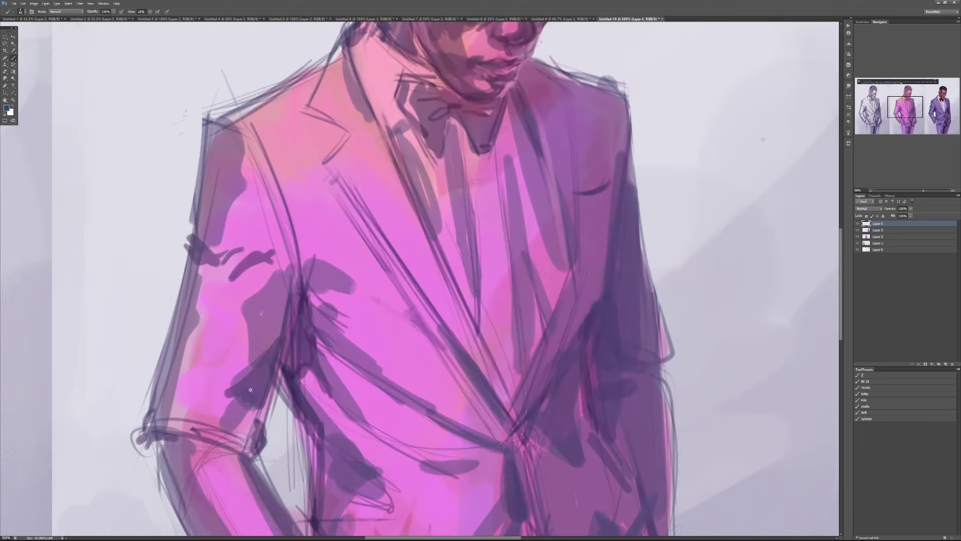
{"action": "scroll", "coordinate": [248, 312], "scroll_direction": "up", "scroll_amount": 1}
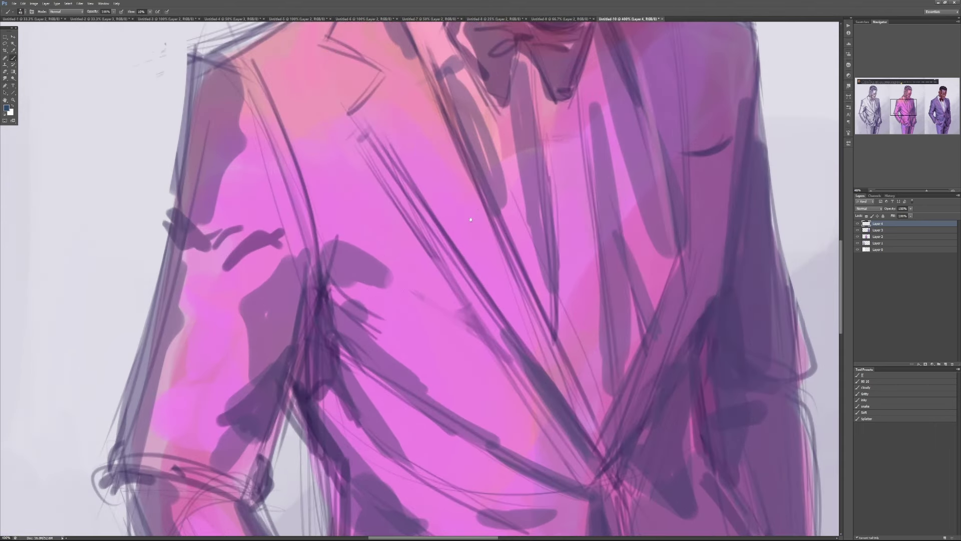
{"action": "left_click_drag", "start_coordinate": [470, 219], "coordinate": [418, 292]}
{"action": "left_click_drag", "start_coordinate": [504, 166], "coordinate": [460, 301]}
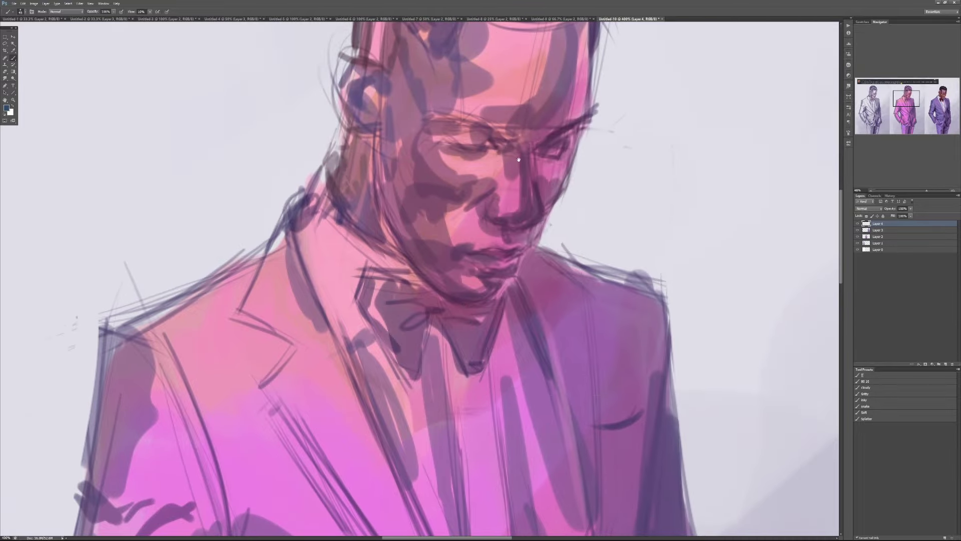
{"action": "scroll", "coordinate": [516, 163], "scroll_direction": "down", "scroll_amount": 1}
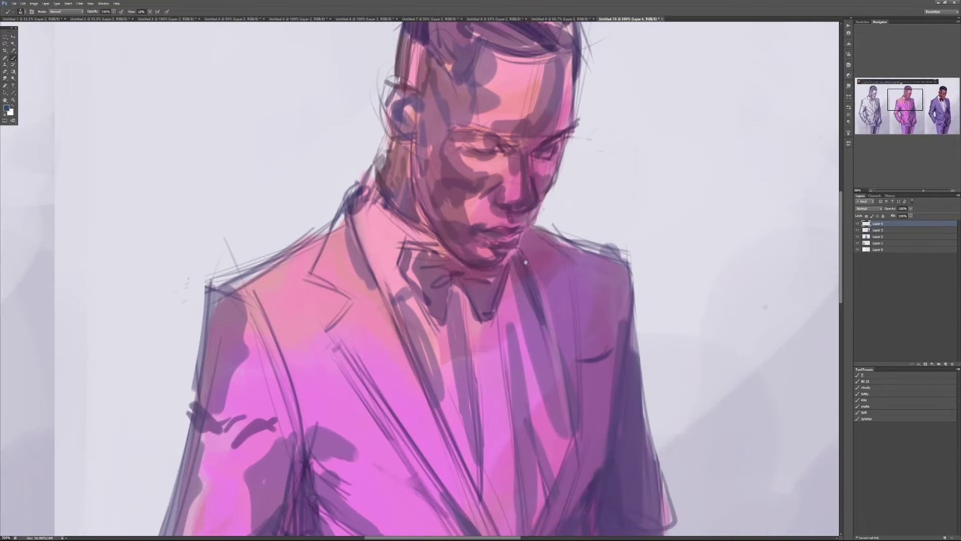
{"action": "scroll", "coordinate": [520, 263], "scroll_direction": "down", "scroll_amount": 1}
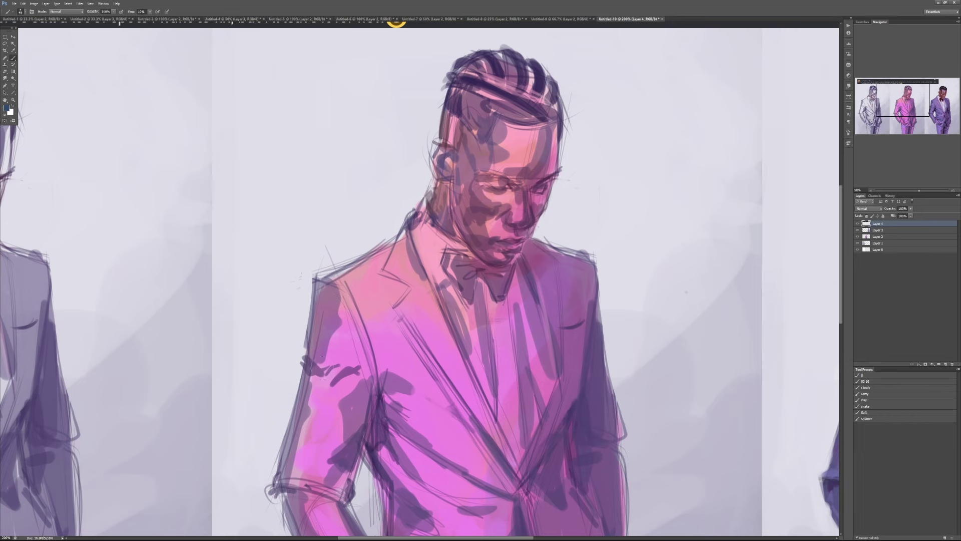
{"action": "left_click_drag", "start_coordinate": [341, 438], "coordinate": [311, 208]}
Paint a small solid dark blue patch beside the pink figure's lower jacket and undo it.
{"action": "left_click_drag", "start_coordinate": [522, 459], "coordinate": [334, 289]}
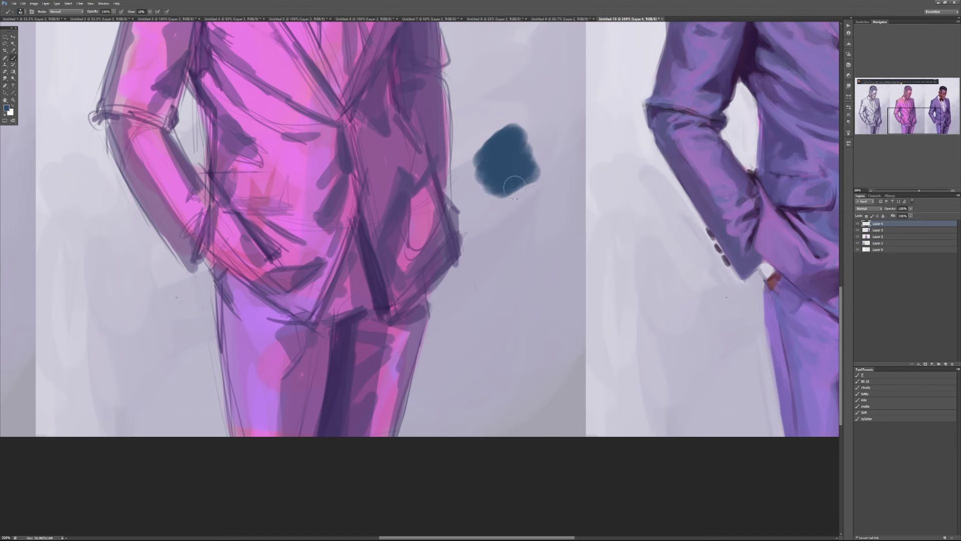
{"action": "key", "text": "ctrl+z"}
{"action": "mouse_move", "coordinate": [498, 168]}
{"action": "left_mouse_down"}
{"action": "mouse_move", "coordinate": [540, 192]}
{"action": "mouse_move", "coordinate": [557, 235]}
{"action": "mouse_move", "coordinate": [522, 179]}
{"action": "left_mouse_up"}
Blend the hard-edged highlight on the purple-suited figure's forehead with sampled skin tones, using 20–30% opacity and 100% flow.
{"action": "key", "text": "h"}
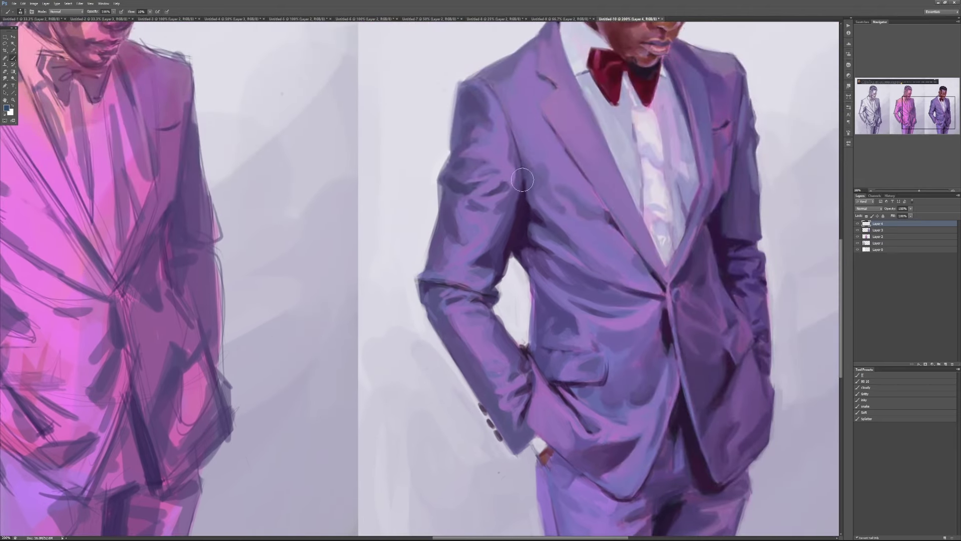
{"action": "key", "text": "h"}
{"action": "left_click_drag", "start_coordinate": [511, 135], "coordinate": [573, 160]}
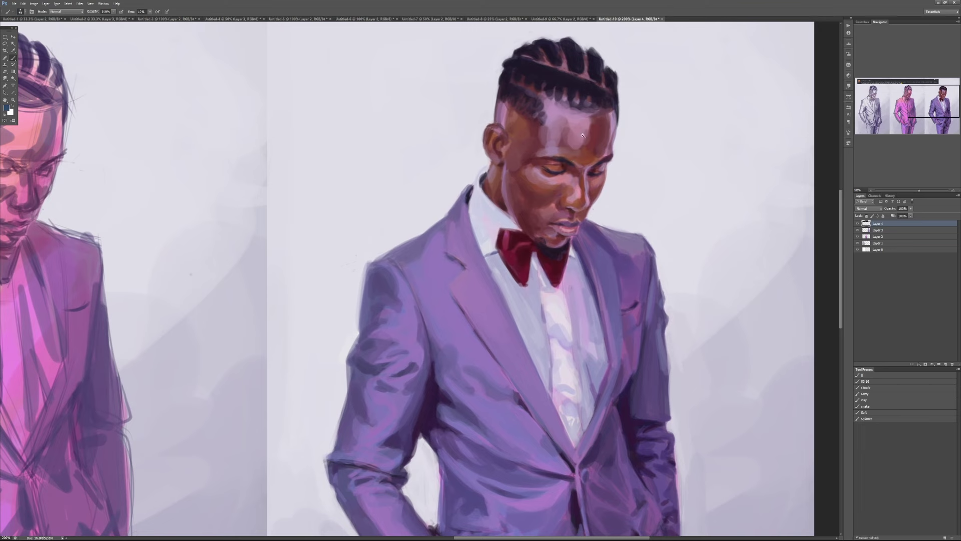
{"action": "scroll", "coordinate": [583, 135], "scroll_direction": "up", "scroll_amount": 5}
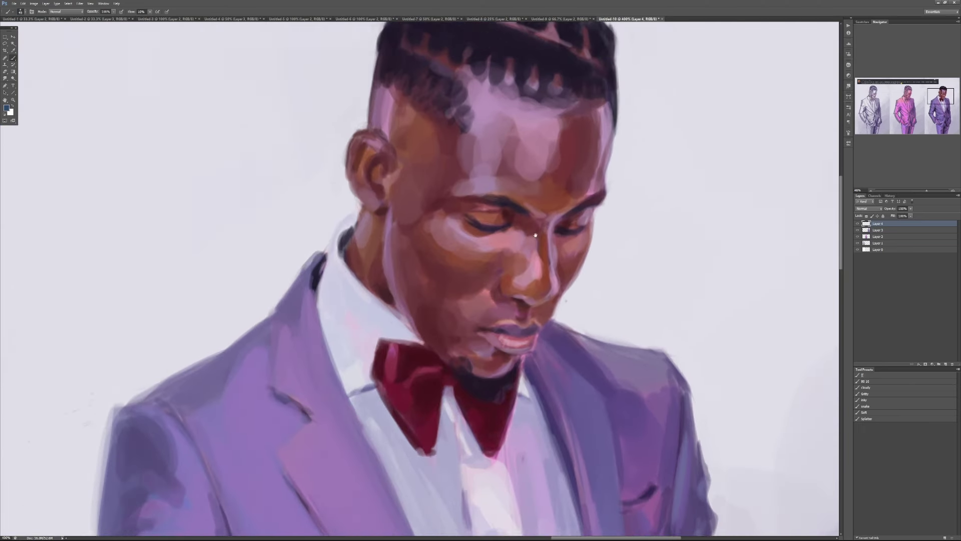
{"action": "left_click_drag", "start_coordinate": [535, 235], "coordinate": [476, 285]}
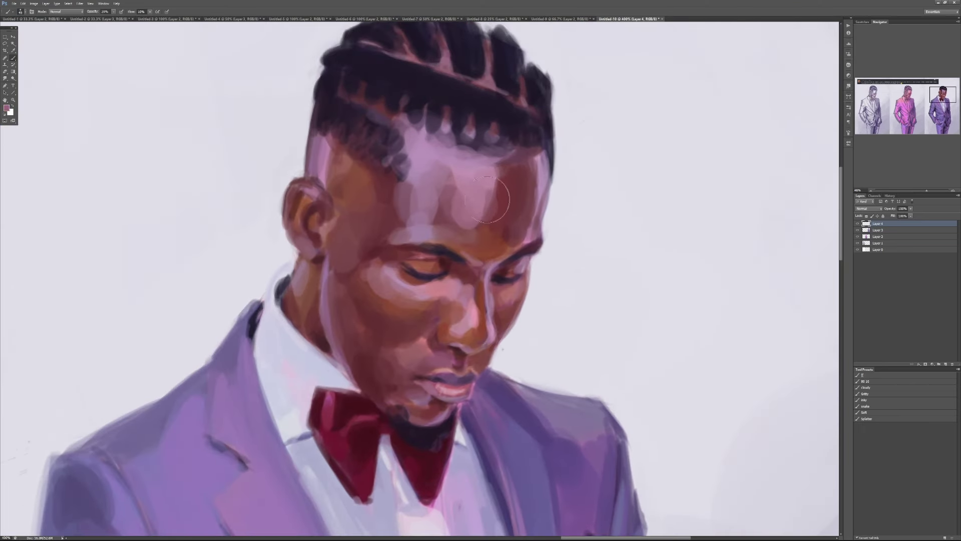
{"action": "key", "text": "3"}
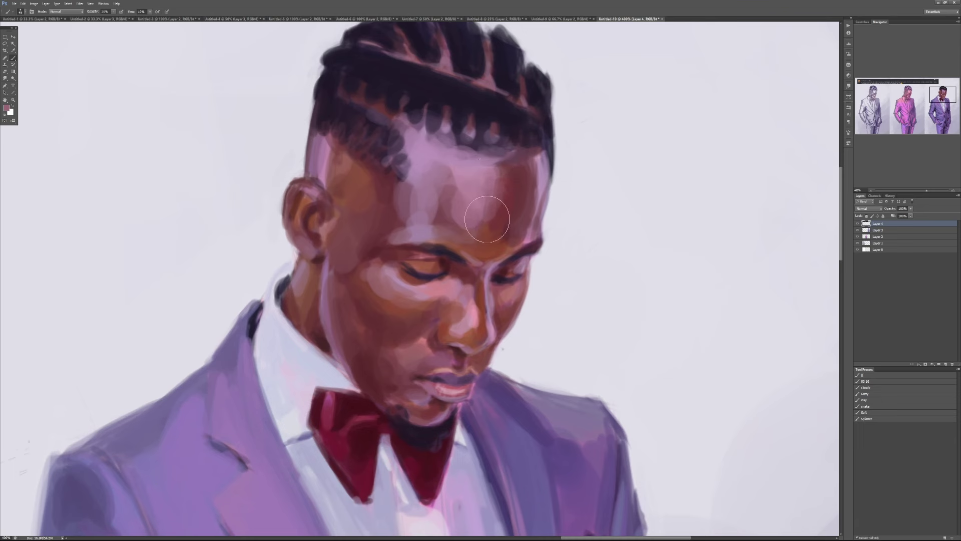
{"action": "key", "text": "shift+0"}
{"action": "mouse_move", "coordinate": [494, 176]}
{"action": "left_mouse_down"}
{"action": "mouse_move", "coordinate": [492, 220]}
{"action": "mouse_move", "coordinate": [506, 213]}
{"action": "mouse_move", "coordinate": [493, 219]}
{"action": "mouse_move", "coordinate": [507, 208]}
{"action": "mouse_move", "coordinate": [513, 173]}
{"action": "mouse_move", "coordinate": [506, 225]}
{"action": "mouse_move", "coordinate": [496, 234]}
{"action": "mouse_move", "coordinate": [489, 204]}
{"action": "left_mouse_up"}
{"action": "left_click", "coordinate": [501, 179], "text": "alt"}
{"action": "key", "text": "2"}
{"action": "left_click", "coordinate": [498, 210], "text": "alt"}
{"action": "left_click", "coordinate": [512, 201], "text": "alt"}
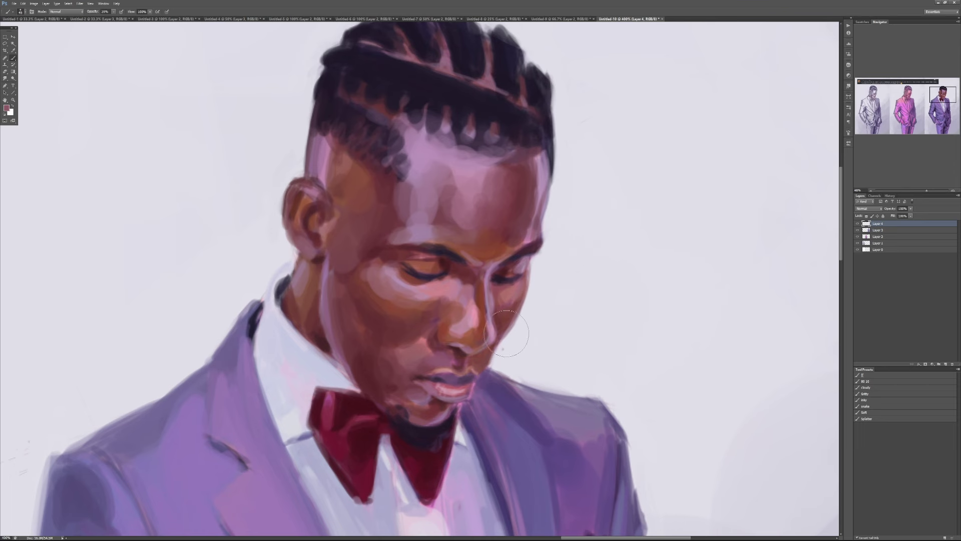
Soften the shading on the side of the forehead and temple with a smaller brush at 10% flow and sampled skin tones.
{"action": "key", "text": "shift+1"}
{"action": "key", "text": "bracketleft"}
{"action": "key", "text": "bracketleft"}
{"action": "key", "text": "bracketleft"}
{"action": "key", "text": "alt"}
{"action": "mouse_move", "coordinate": [356, 211]}
{"action": "left_mouse_down"}
{"action": "mouse_move", "coordinate": [373, 185]}
{"action": "mouse_move", "coordinate": [376, 199]}
{"action": "mouse_move", "coordinate": [355, 209]}
{"action": "mouse_move", "coordinate": [382, 216]}
{"action": "left_mouse_up"}
{"action": "left_click_drag", "start_coordinate": [372, 206], "coordinate": [346, 222]}
{"action": "left_click", "coordinate": [402, 196], "text": "alt"}
{"action": "left_click", "coordinate": [410, 201], "text": "alt"}
Smooth the pink forehead highlights below the hairline with sampled tones at 40% opacity.
{"action": "key", "text": "4"}
{"action": "left_click", "coordinate": [397, 191], "text": "alt"}
{"action": "left_click", "coordinate": [441, 193], "text": "alt"}
{"action": "mouse_move", "coordinate": [438, 186]}
{"action": "left_mouse_down"}
{"action": "mouse_move", "coordinate": [432, 217]}
{"action": "mouse_move", "coordinate": [444, 183]}
{"action": "mouse_move", "coordinate": [445, 224]}
{"action": "mouse_move", "coordinate": [454, 172]}
{"action": "left_mouse_up"}
{"action": "left_click", "coordinate": [447, 182], "text": "alt"}
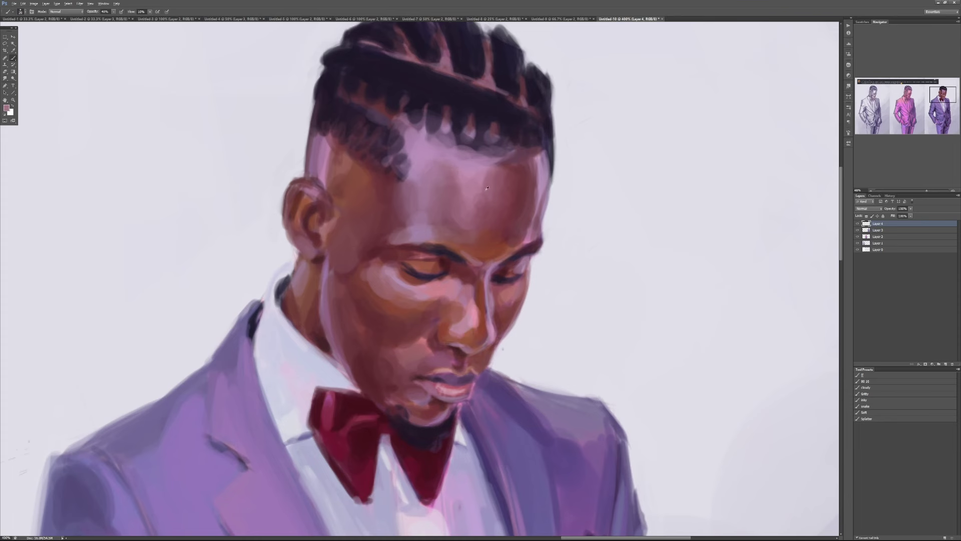
{"action": "mouse_move", "coordinate": [498, 154]}
{"action": "left_mouse_down"}
{"action": "mouse_move", "coordinate": [503, 166]}
{"action": "mouse_move", "coordinate": [487, 174]}
{"action": "left_mouse_up"}
Blend the shading around the final figure's brow, temple and cheek with sampled skin tones.
{"action": "left_click", "coordinate": [411, 222], "text": "alt"}
{"action": "mouse_move", "coordinate": [369, 278]}
{"action": "left_mouse_down"}
{"action": "mouse_move", "coordinate": [382, 295]}
{"action": "mouse_move", "coordinate": [415, 306]}
{"action": "left_mouse_up"}
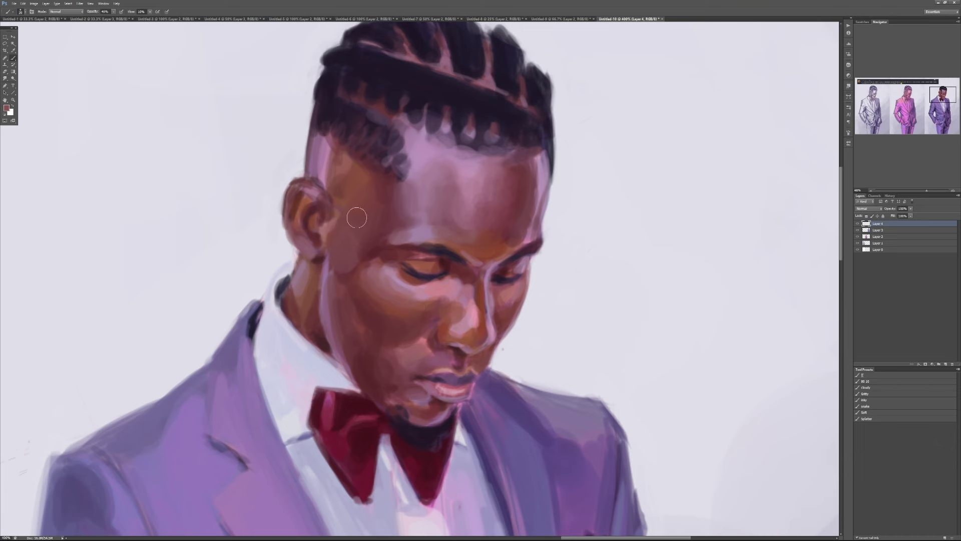
{"action": "mouse_move", "coordinate": [375, 283]}
{"action": "left_mouse_down"}
{"action": "mouse_move", "coordinate": [406, 299]}
{"action": "mouse_move", "coordinate": [404, 358]}
{"action": "left_mouse_up"}
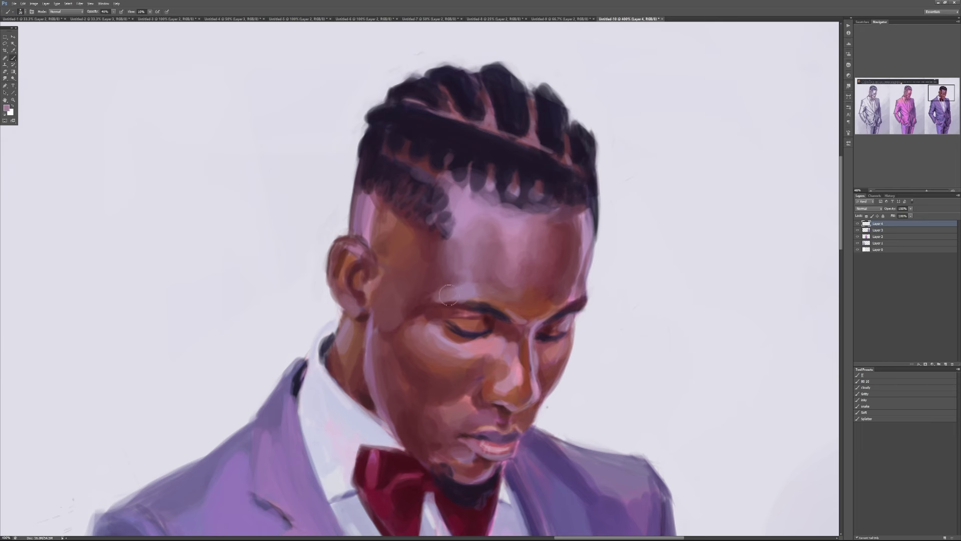
{"action": "left_click", "coordinate": [507, 302], "text": "alt"}
{"action": "left_click", "coordinate": [373, 341], "text": "alt"}
{"action": "left_click", "coordinate": [542, 298], "text": "alt"}
Examine the final figure's purple suit up close, and compare all three figures on the whole canvas.
{"action": "left_click_drag", "start_coordinate": [563, 354], "coordinate": [527, 199]}
{"action": "left_click_drag", "start_coordinate": [495, 389], "coordinate": [498, 210]}
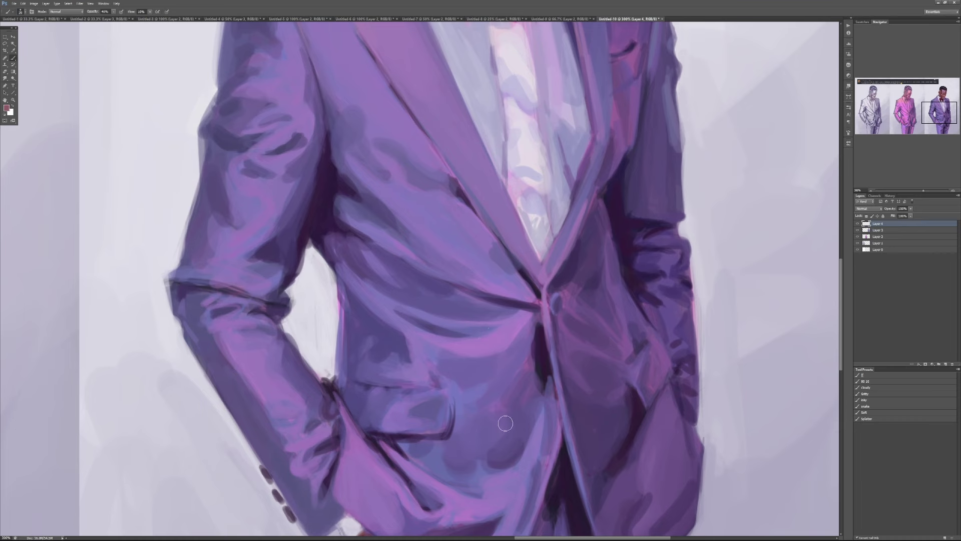
{"action": "scroll", "coordinate": [442, 189], "scroll_direction": "up", "scroll_amount": 5}
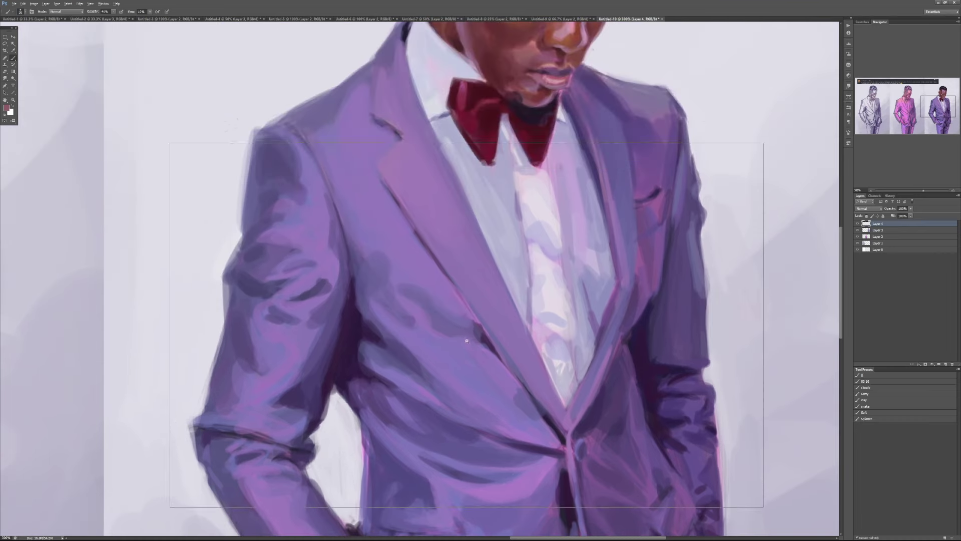
{"action": "scroll", "coordinate": [484, 375], "scroll_direction": "down", "scroll_amount": 1}
{"action": "scroll", "coordinate": [484, 374], "scroll_direction": "down", "scroll_amount": 2}
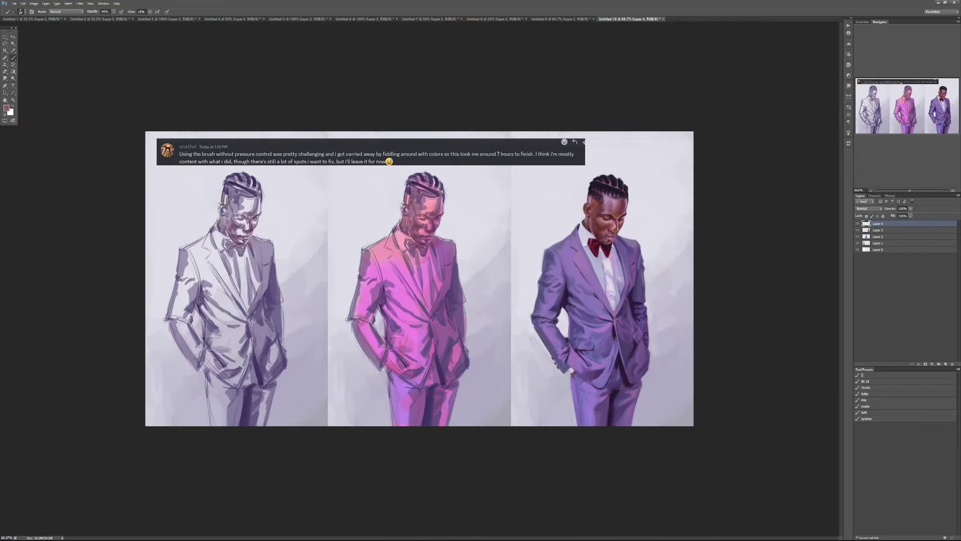
Examine the grey sketch, the pink colour pass and the finished purple-suit figure up close, one after another.
{"action": "scroll", "coordinate": [312, 250], "scroll_direction": "up", "scroll_amount": 2}
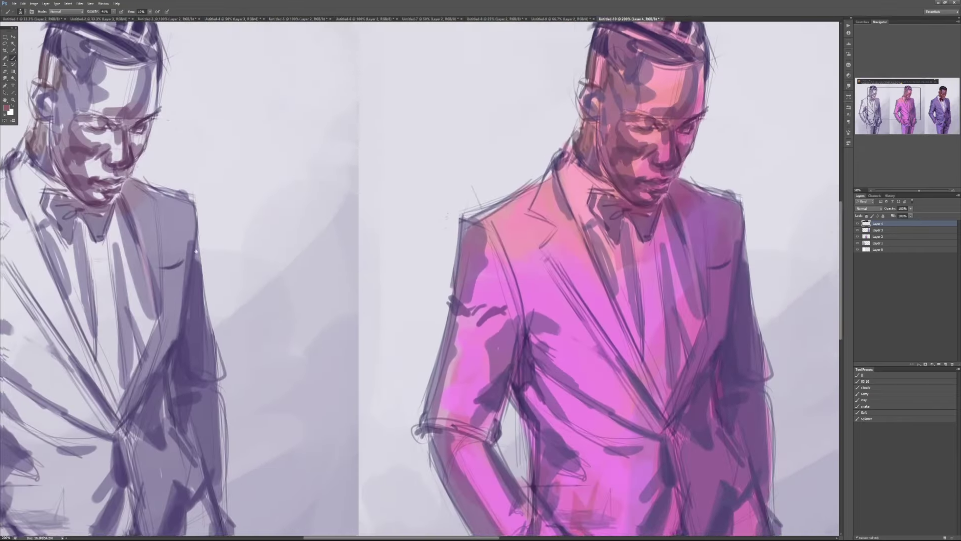
{"action": "left_click_drag", "start_coordinate": [195, 251], "coordinate": [451, 228]}
{"action": "left_click_drag", "start_coordinate": [408, 185], "coordinate": [431, 268]}
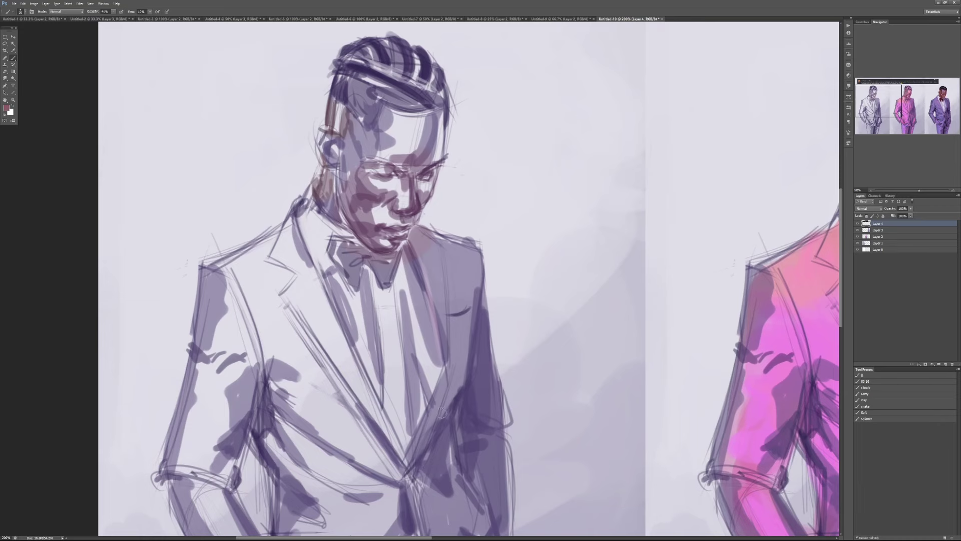
{"action": "scroll", "coordinate": [702, 186], "scroll_direction": "right", "scroll_amount": 7}
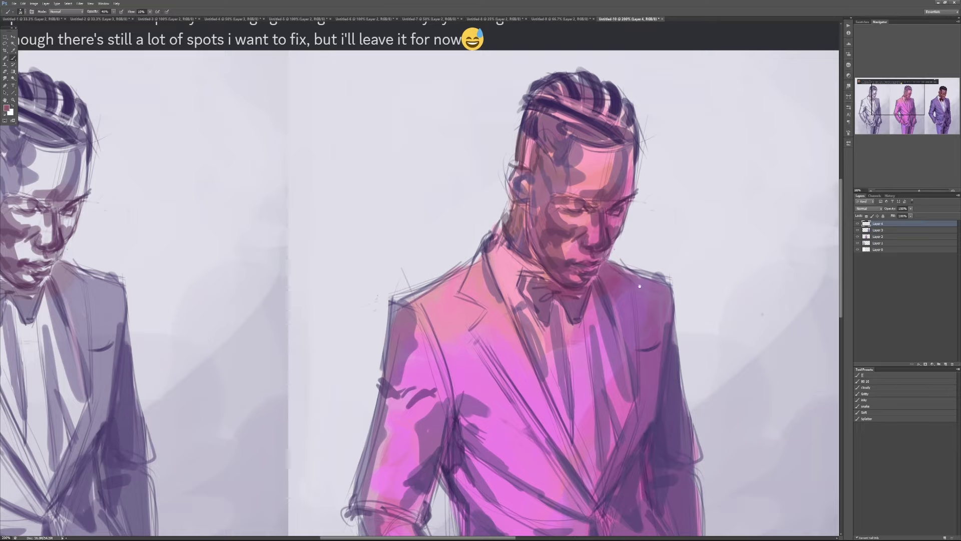
{"action": "left_click_drag", "start_coordinate": [652, 345], "coordinate": [532, 246]}
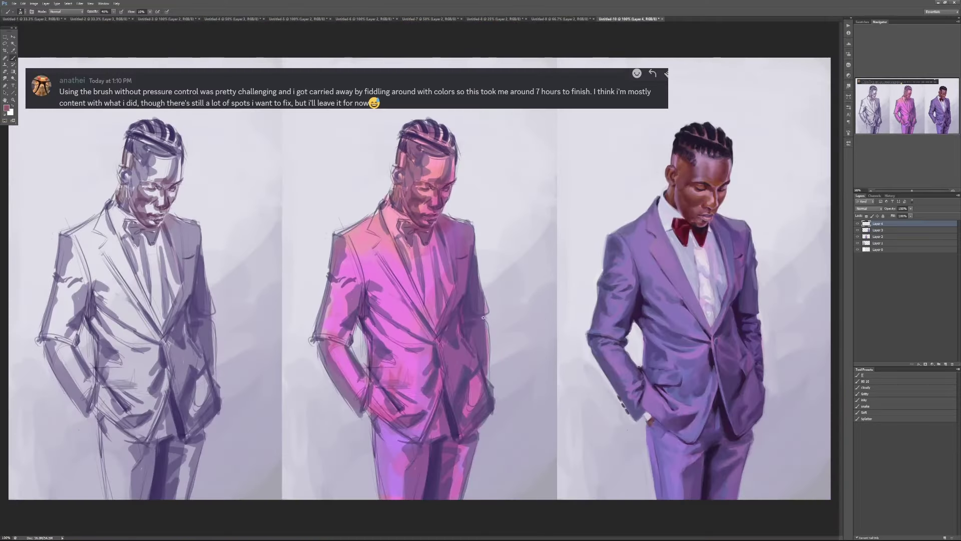
{"action": "scroll", "coordinate": [308, 299], "scroll_direction": "right", "scroll_amount": 2}
{"action": "scroll", "coordinate": [308, 298], "scroll_direction": "down", "scroll_amount": 1}
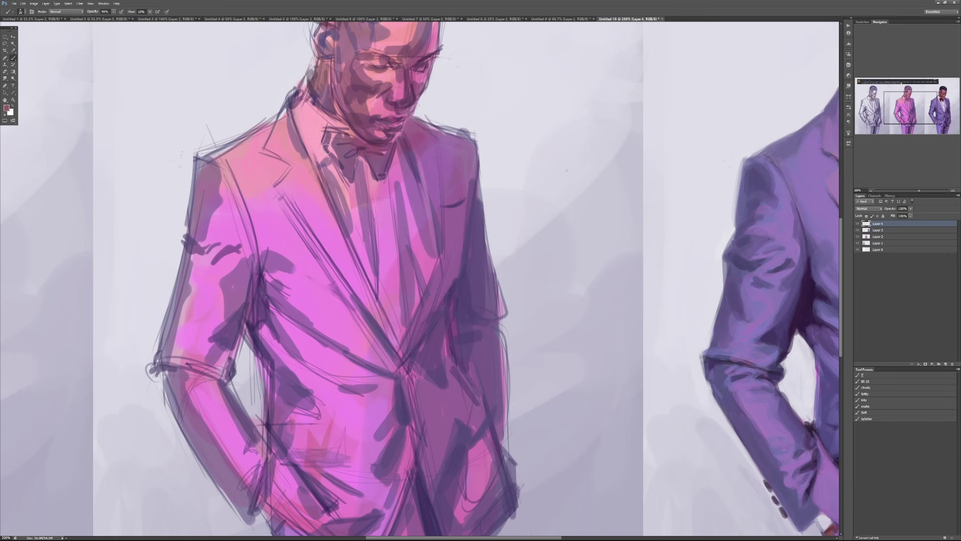
{"action": "left_click_drag", "start_coordinate": [731, 280], "coordinate": [671, 288]}
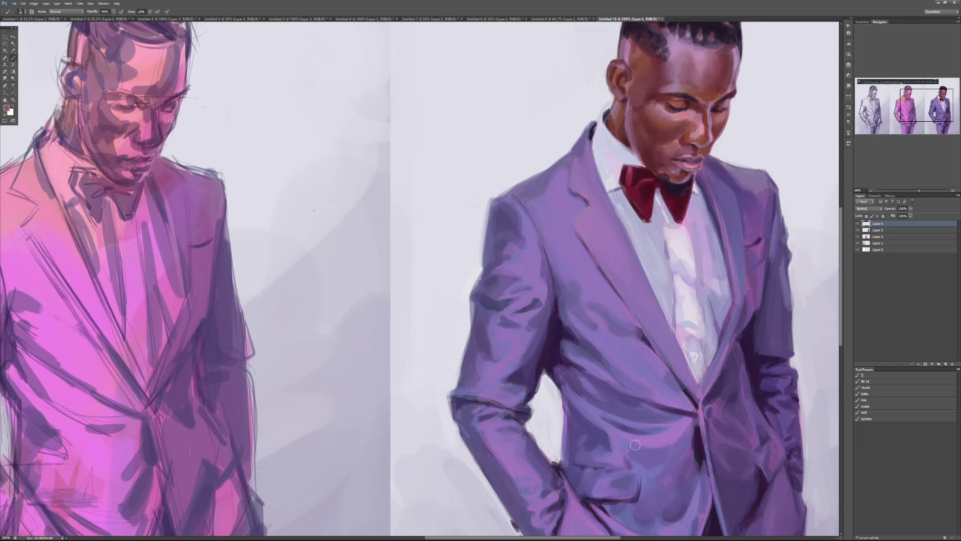
{"action": "key", "text": "ctrl+1"}
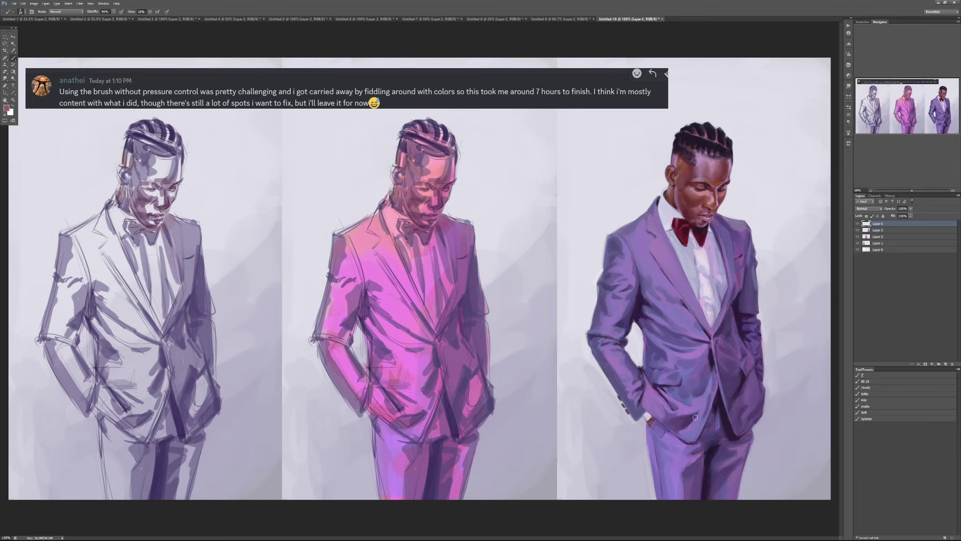
Inspect the finished figure's jacket front, sleeves, pocket and trousers in detail, and compare it with the whole canvas.
{"action": "scroll", "coordinate": [710, 283], "scroll_direction": "up", "scroll_amount": 1}
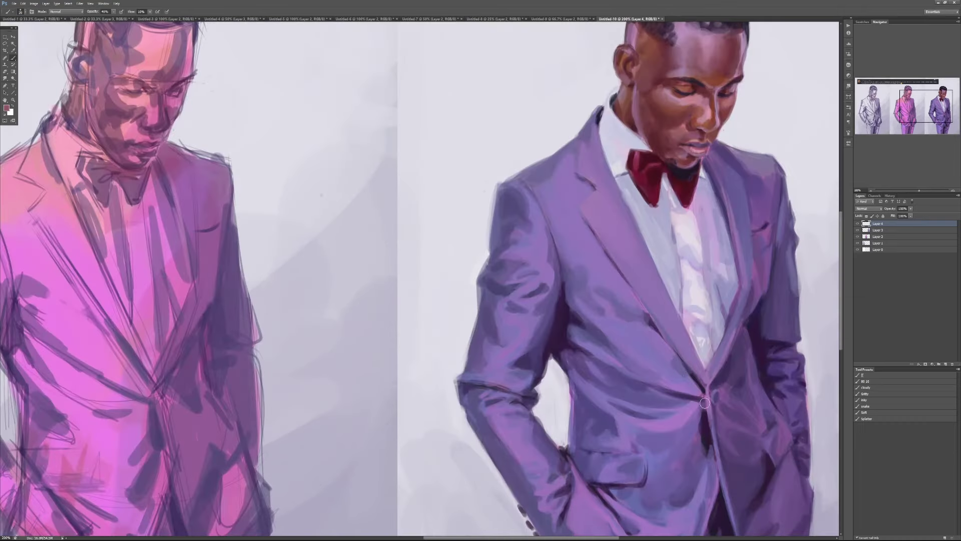
{"action": "scroll", "coordinate": [696, 439], "scroll_direction": "up", "scroll_amount": 1}
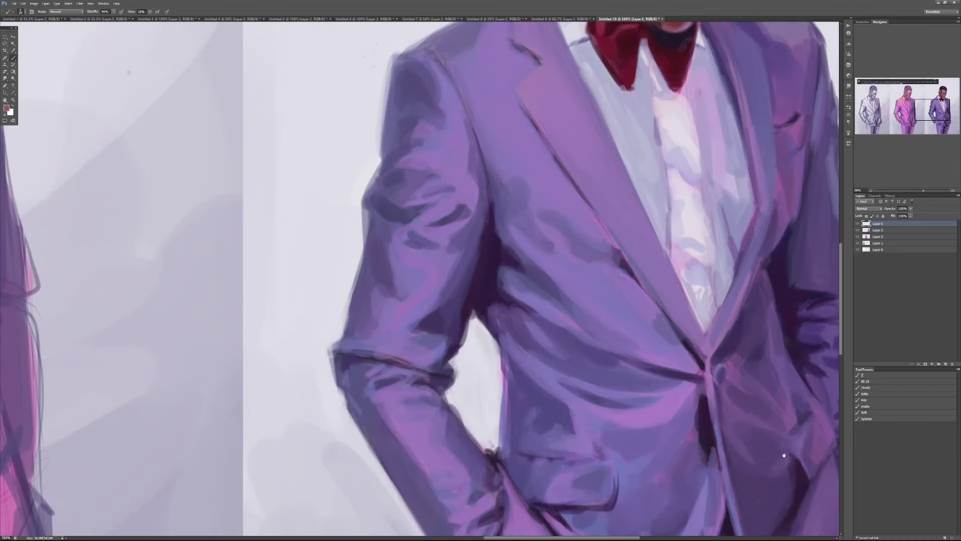
{"action": "left_click_drag", "start_coordinate": [784, 455], "coordinate": [581, 284]}
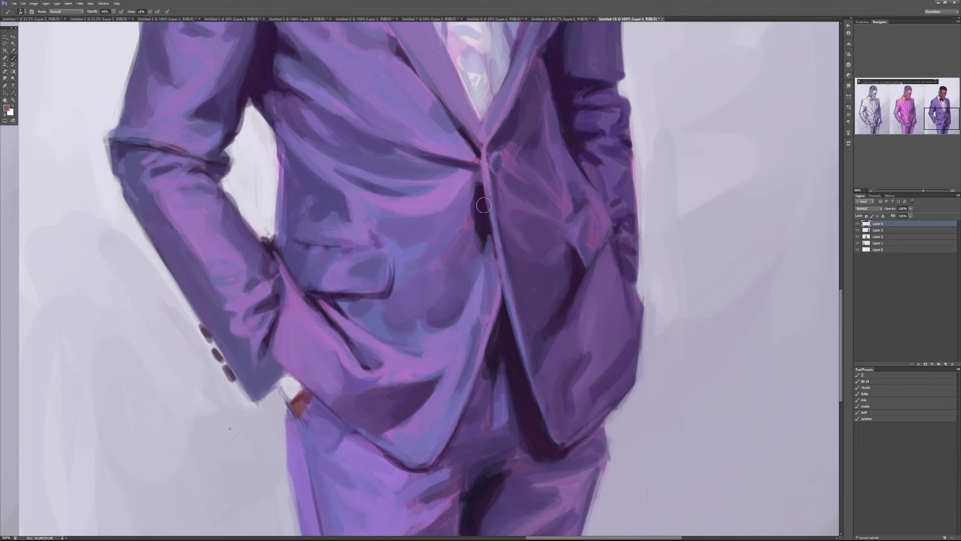
{"action": "left_click_drag", "start_coordinate": [484, 205], "coordinate": [477, 393]}
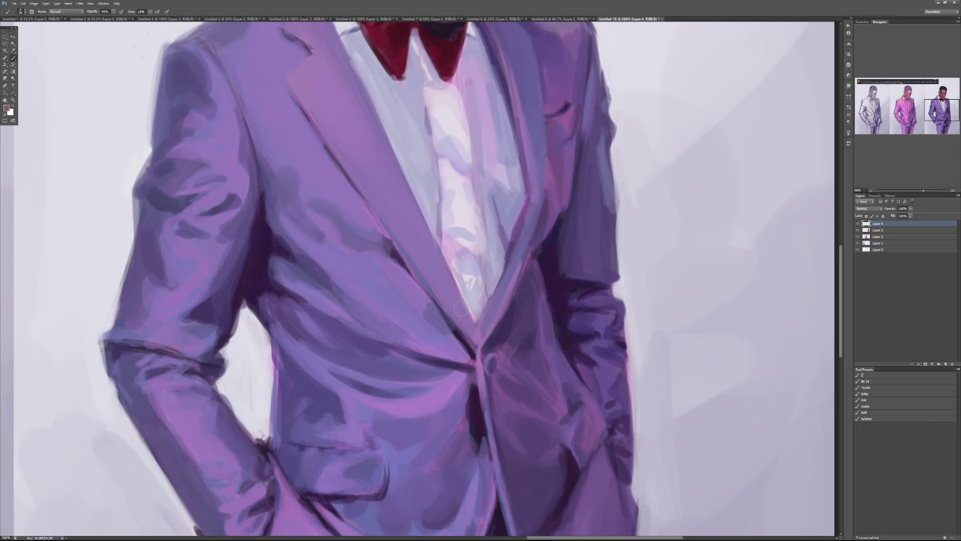
{"action": "key", "text": "ctrl+minus"}
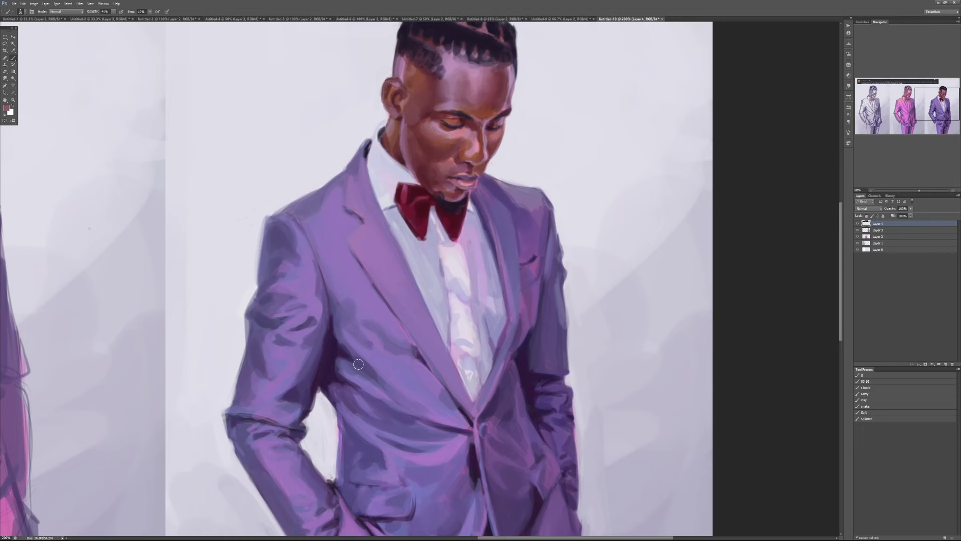
{"action": "left_click_drag", "start_coordinate": [262, 286], "coordinate": [348, 172]}
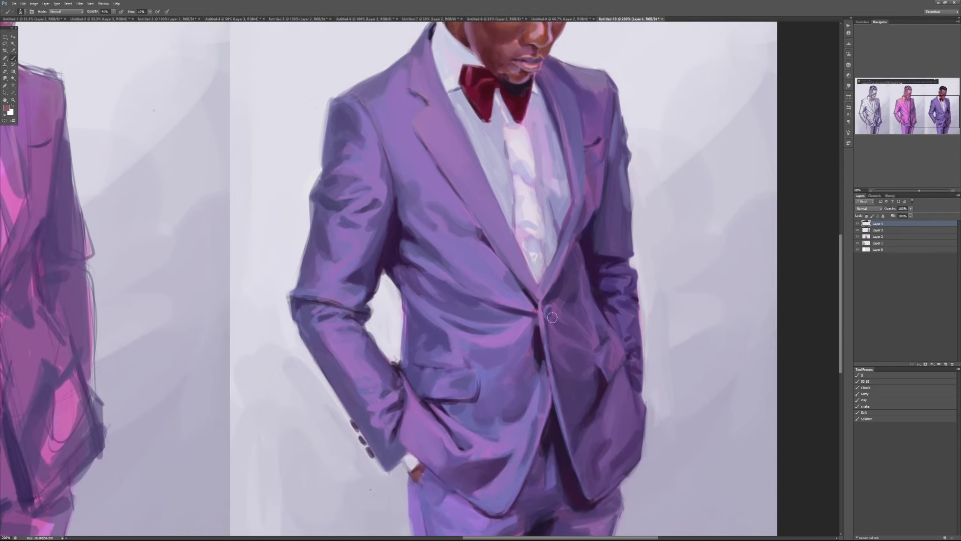
{"action": "scroll", "coordinate": [545, 319], "scroll_direction": "up", "scroll_amount": 1}
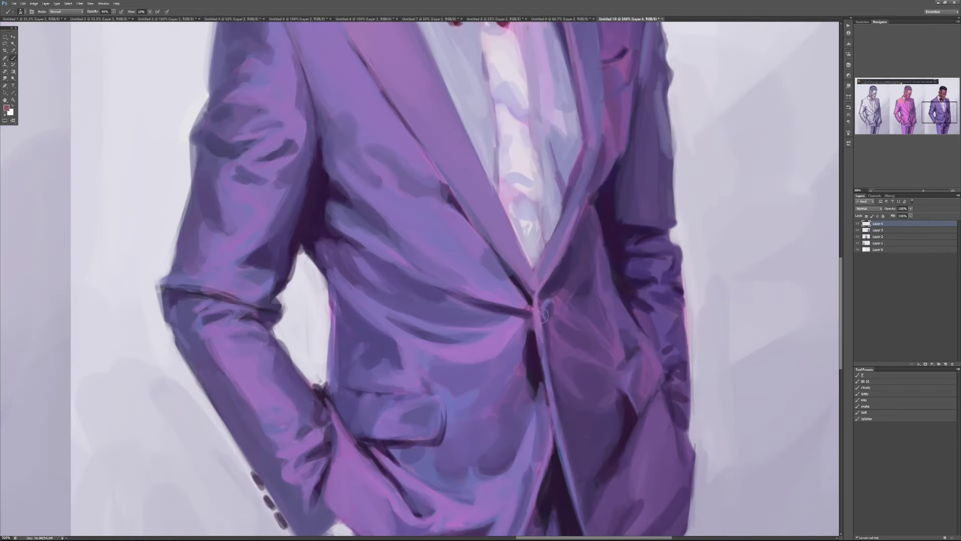
{"action": "mouse_move", "coordinate": [544, 309]}
{"action": "left_mouse_down"}
{"action": "mouse_move", "coordinate": [554, 359]}
{"action": "mouse_move", "coordinate": [517, 312]}
{"action": "mouse_move", "coordinate": [558, 319]}
{"action": "left_mouse_up"}
{"action": "key", "text": "ctrl+minus"}
{"action": "key", "text": "ctrl+minus"}
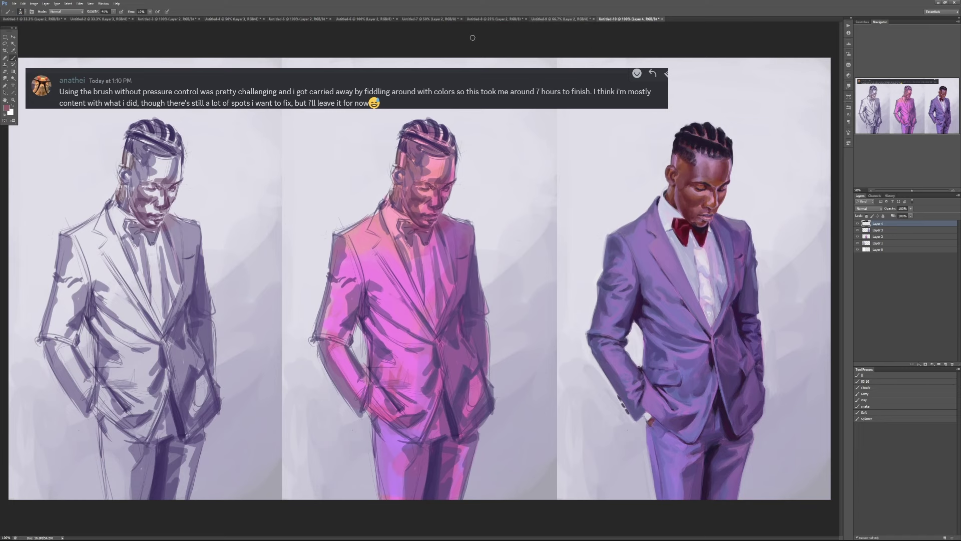
Close the three-figure document without saving, and look over the jacket and trousers of the green-suit painting.
{"action": "left_click", "coordinate": [662, 18]}
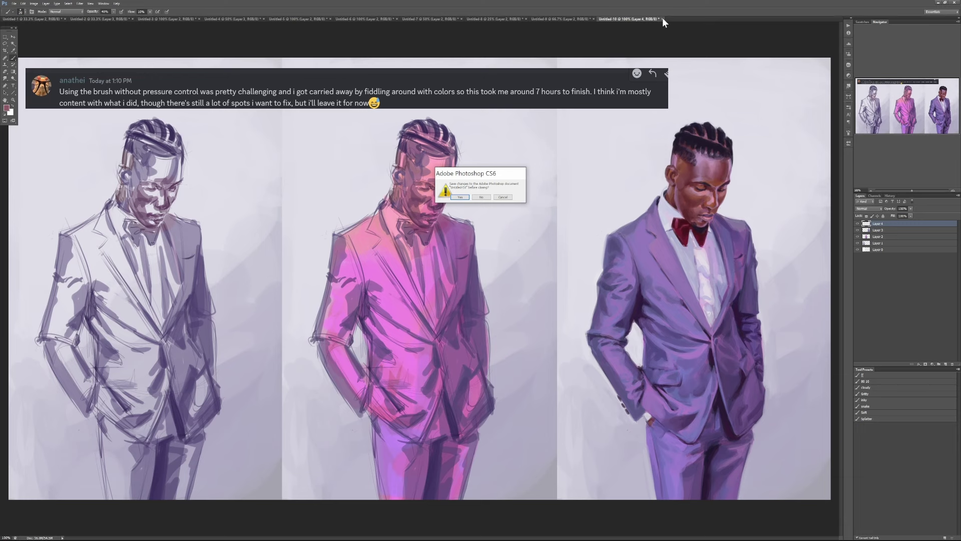
{"action": "left_click", "coordinate": [484, 198]}
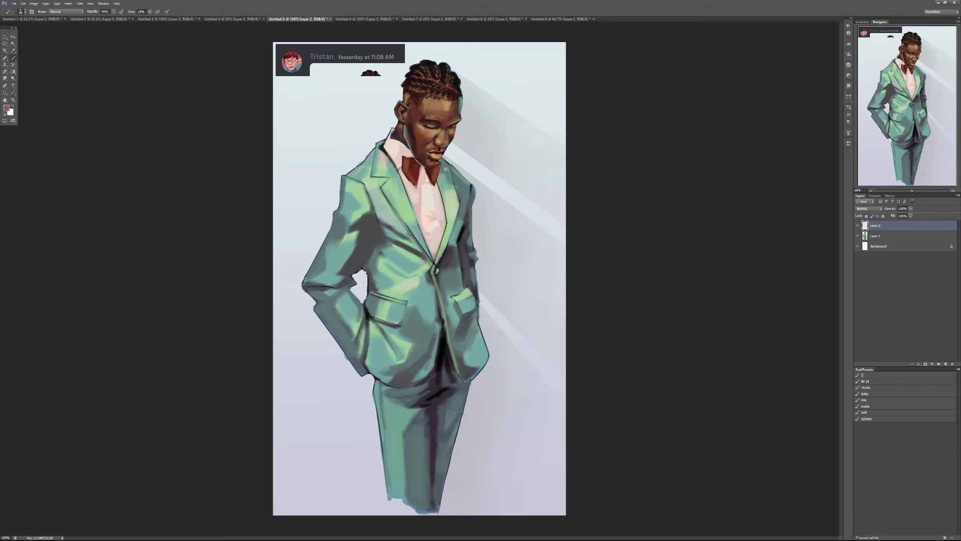
{"action": "key", "text": "ctrl+plus"}
{"action": "scroll", "coordinate": [455, 130], "scroll_direction": "down", "scroll_amount": 5}
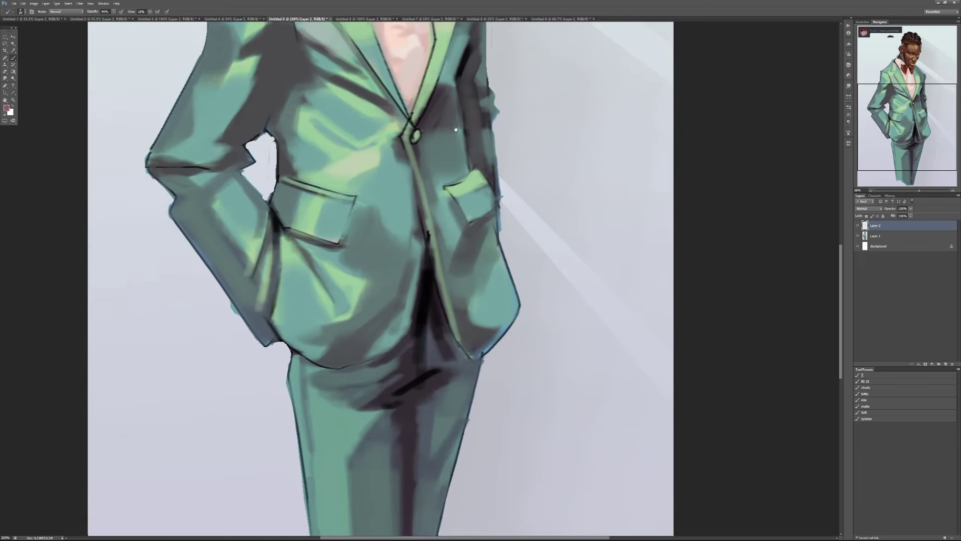
{"action": "scroll", "coordinate": [448, 295], "scroll_direction": "down", "scroll_amount": 1}
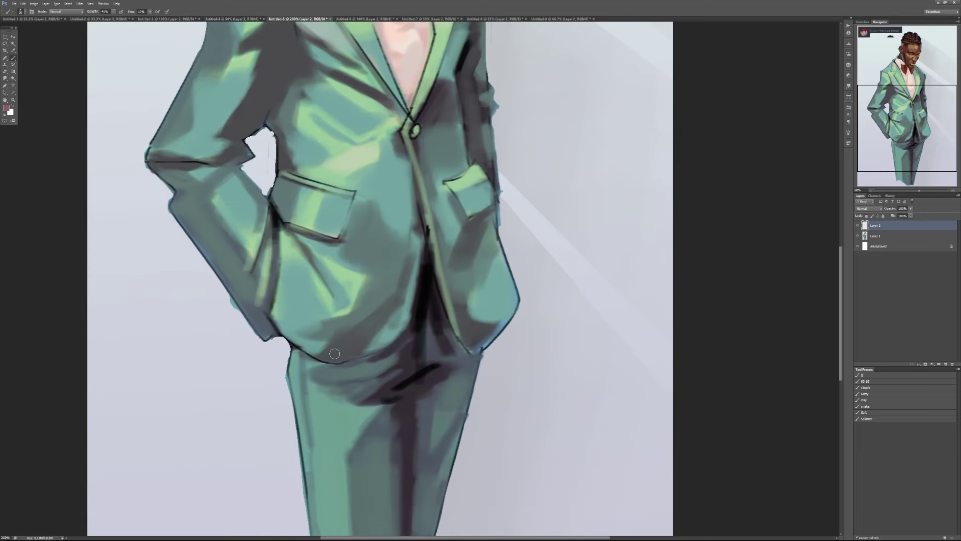
{"action": "left_click_drag", "start_coordinate": [347, 197], "coordinate": [399, 391]}
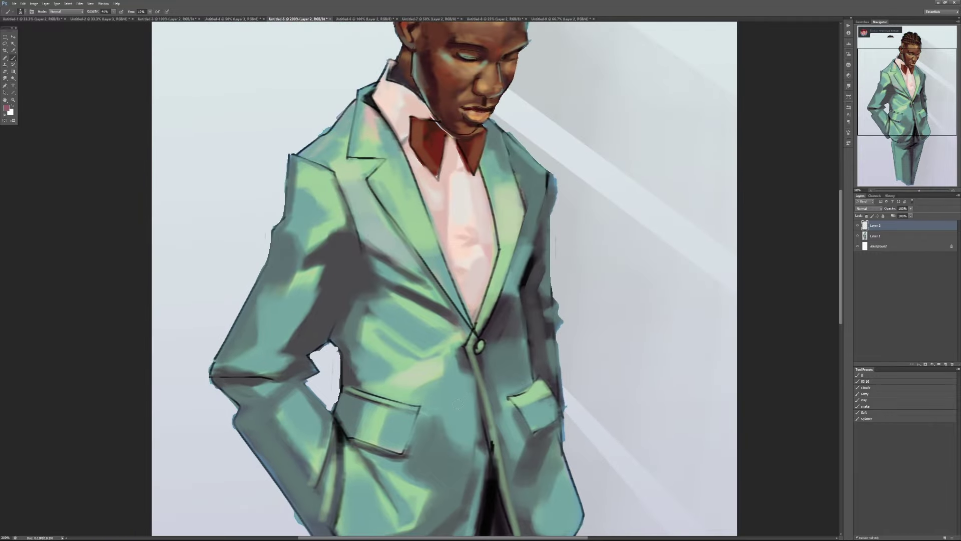
Paint sampled teal around the green jacket's pocket flap and even out the lapel with sampled light green at 100% opacity.
{"action": "left_click_drag", "start_coordinate": [467, 416], "coordinate": [442, 316]}
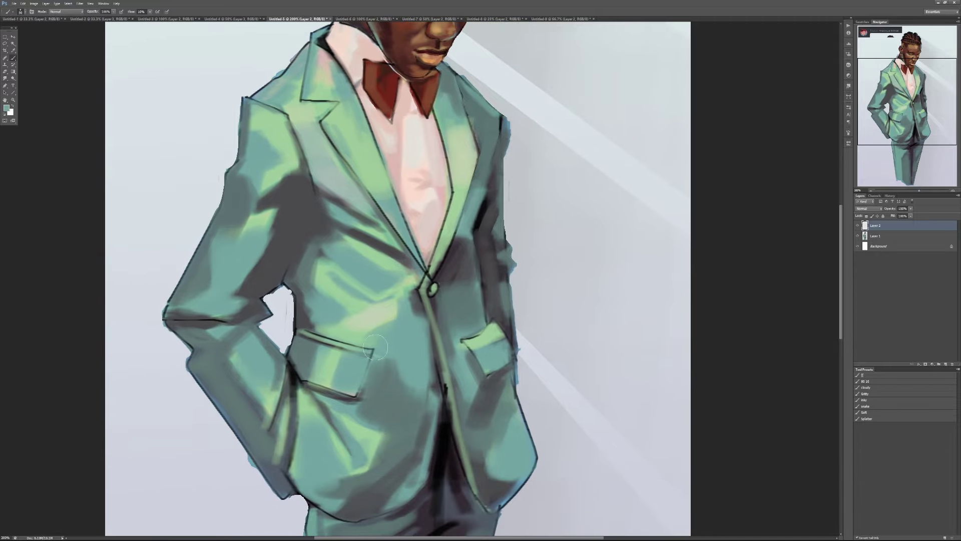
{"action": "left_click_drag", "start_coordinate": [370, 335], "coordinate": [388, 325]}
{"action": "mouse_move", "coordinate": [428, 373]}
{"action": "left_mouse_down"}
{"action": "mouse_move", "coordinate": [431, 385]}
{"action": "mouse_move", "coordinate": [430, 363]}
{"action": "mouse_move", "coordinate": [426, 379]}
{"action": "left_mouse_up"}
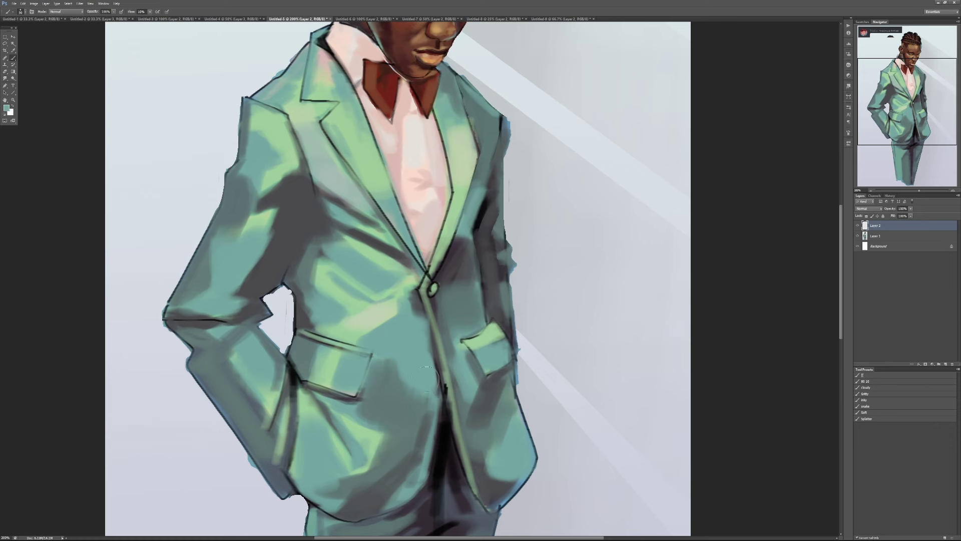
{"action": "mouse_move", "coordinate": [255, 172]}
{"action": "left_mouse_down"}
{"action": "mouse_move", "coordinate": [280, 268]}
{"action": "mouse_move", "coordinate": [300, 248]}
{"action": "mouse_move", "coordinate": [306, 254]}
{"action": "left_mouse_up"}
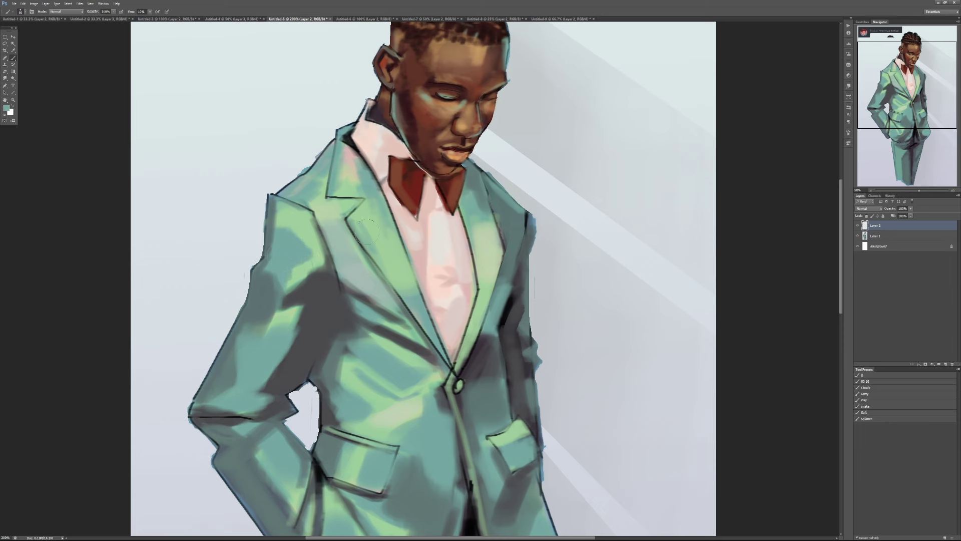
{"action": "left_click", "coordinate": [378, 219], "text": "alt"}
{"action": "mouse_move", "coordinate": [352, 223]}
{"action": "left_mouse_down"}
{"action": "mouse_move", "coordinate": [380, 246]}
{"action": "mouse_move", "coordinate": [371, 243]}
{"action": "mouse_move", "coordinate": [412, 290]}
{"action": "mouse_move", "coordinate": [383, 256]}
{"action": "left_mouse_up"}
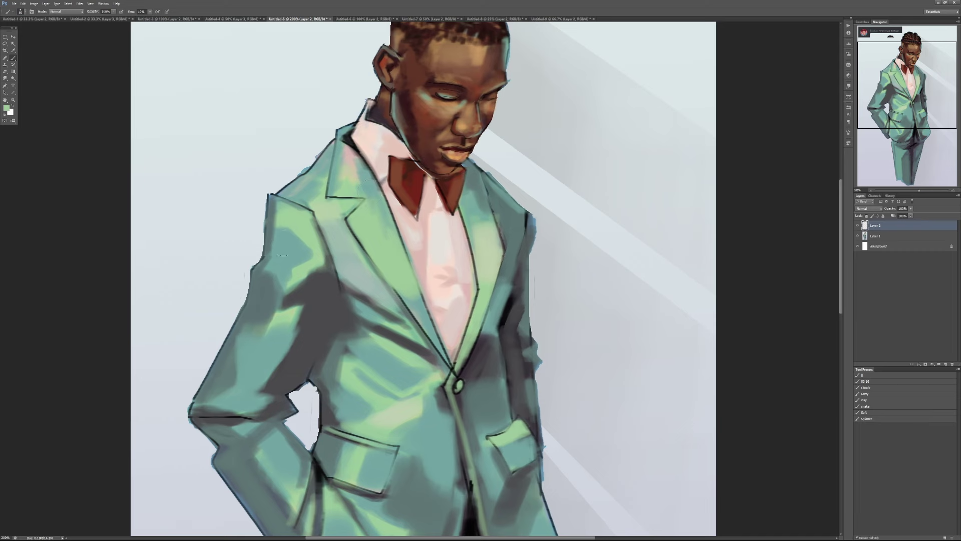
Try test strokes across the green jacket, including a long black one, and undo them.
{"action": "left_click_drag", "start_coordinate": [573, 436], "coordinate": [527, 277]}
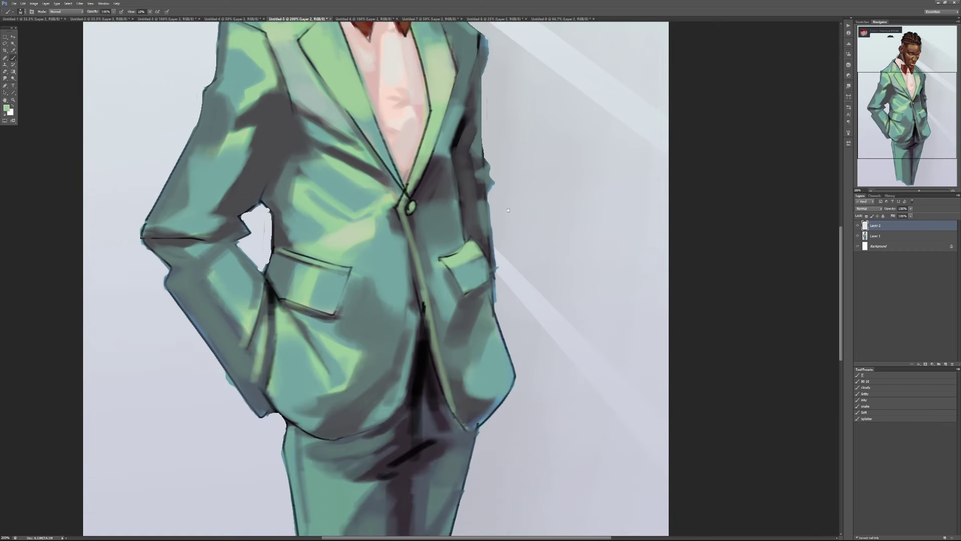
{"action": "mouse_move", "coordinate": [471, 186]}
{"action": "left_mouse_down"}
{"action": "mouse_move", "coordinate": [487, 435]}
{"action": "mouse_move", "coordinate": [505, 478]}
{"action": "mouse_move", "coordinate": [461, 329]}
{"action": "mouse_move", "coordinate": [454, 247]}
{"action": "left_mouse_up"}
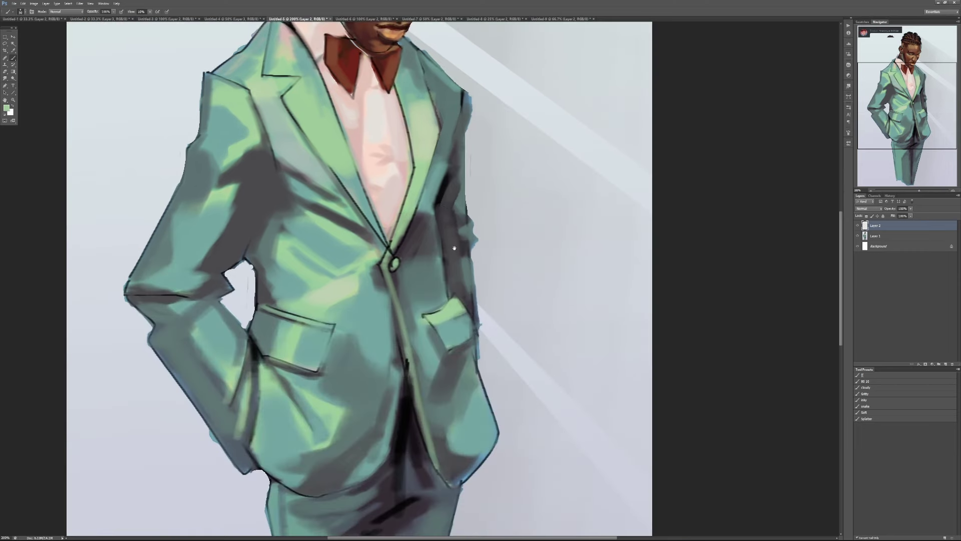
{"action": "mouse_move", "coordinate": [417, 354]}
{"action": "left_mouse_down"}
{"action": "mouse_move", "coordinate": [433, 383]}
{"action": "mouse_move", "coordinate": [423, 360]}
{"action": "mouse_move", "coordinate": [440, 358]}
{"action": "left_mouse_up"}
{"action": "key", "text": "ctrl+z"}
{"action": "key", "text": "d"}
{"action": "mouse_move", "coordinate": [151, 189]}
{"action": "left_mouse_down"}
{"action": "mouse_move", "coordinate": [223, 139]}
{"action": "mouse_move", "coordinate": [478, 98]}
{"action": "mouse_move", "coordinate": [568, 140]}
{"action": "left_mouse_up"}
{"action": "key", "text": "ctrl+z"}
Draw a white sun with four rays on the background beside the figure's shoulder to mark the light source.
{"action": "key", "text": "x"}
{"action": "mouse_move", "coordinate": [96, 90]}
{"action": "left_mouse_down"}
{"action": "mouse_move", "coordinate": [108, 97]}
{"action": "mouse_move", "coordinate": [168, 80]}
{"action": "mouse_move", "coordinate": [168, 129]}
{"action": "left_mouse_up"}
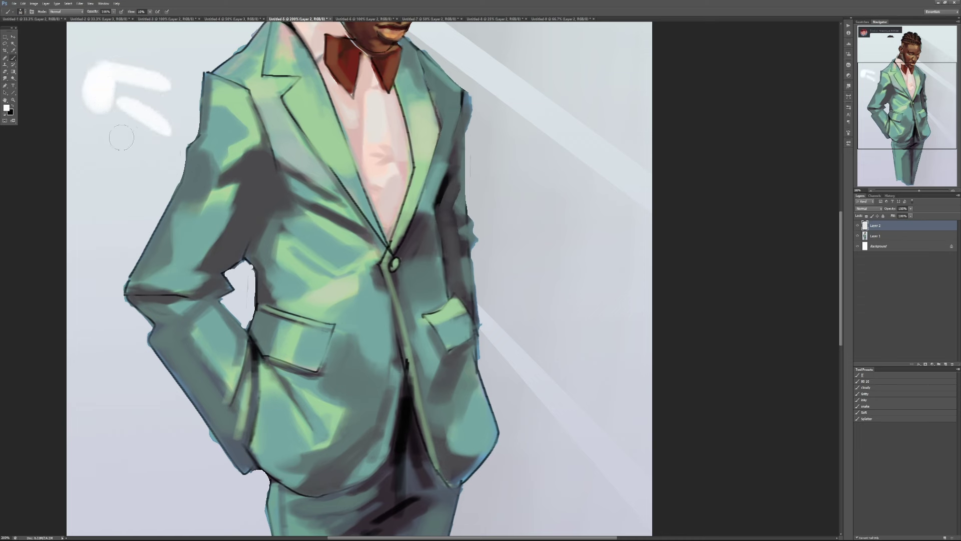
{"action": "left_click_drag", "start_coordinate": [108, 121], "coordinate": [143, 163]}
{"action": "left_click_drag", "start_coordinate": [100, 141], "coordinate": [123, 227]}
Try a curved black arrow wrapping across the jacket and a vertical stroke down its front, and undo both.
{"action": "key", "text": "x"}
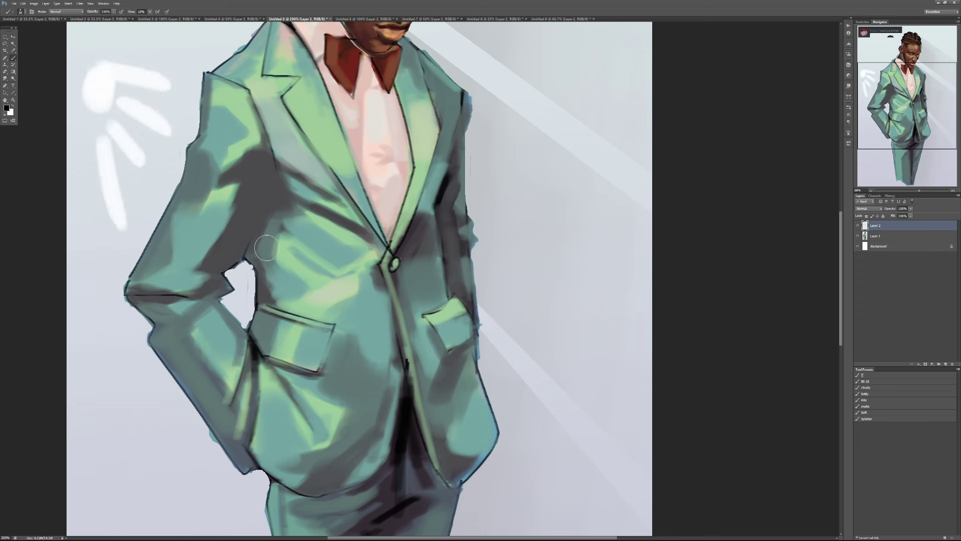
{"action": "mouse_move", "coordinate": [184, 245]}
{"action": "left_mouse_down"}
{"action": "mouse_move", "coordinate": [254, 269]}
{"action": "mouse_move", "coordinate": [358, 270]}
{"action": "mouse_move", "coordinate": [452, 245]}
{"action": "mouse_move", "coordinate": [498, 201]}
{"action": "mouse_move", "coordinate": [490, 181]}
{"action": "mouse_move", "coordinate": [469, 203]}
{"action": "mouse_move", "coordinate": [484, 181]}
{"action": "mouse_move", "coordinate": [530, 221]}
{"action": "left_mouse_up"}
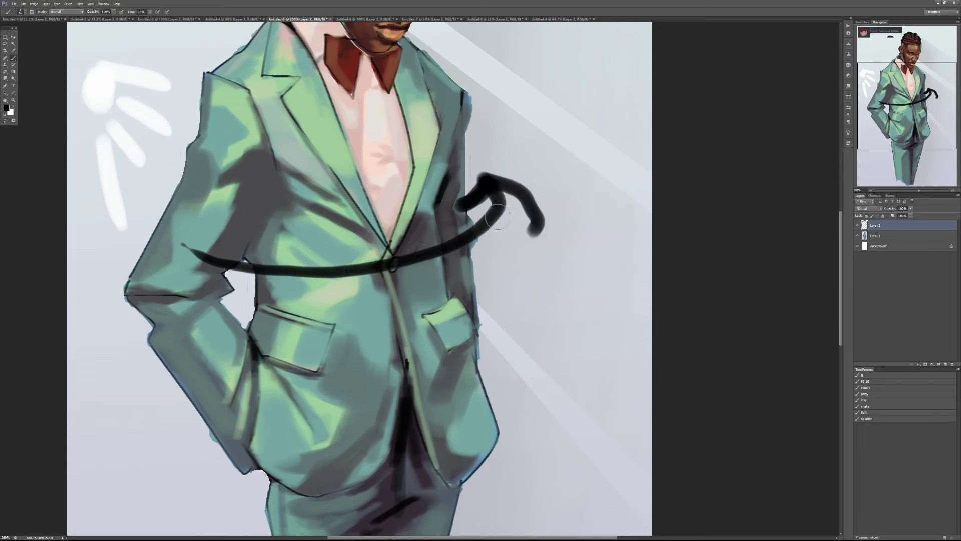
{"action": "key", "text": "ctrl+z"}
{"action": "mouse_move", "coordinate": [440, 159]}
{"action": "left_mouse_down"}
{"action": "mouse_move", "coordinate": [424, 231]}
{"action": "mouse_move", "coordinate": [430, 132]}
{"action": "mouse_move", "coordinate": [434, 370]}
{"action": "left_mouse_up"}
{"action": "key", "text": "ctrl+z"}
Blend sampled teal along the jacket's front opening below the button at 10% opacity.
{"action": "key", "text": "1"}
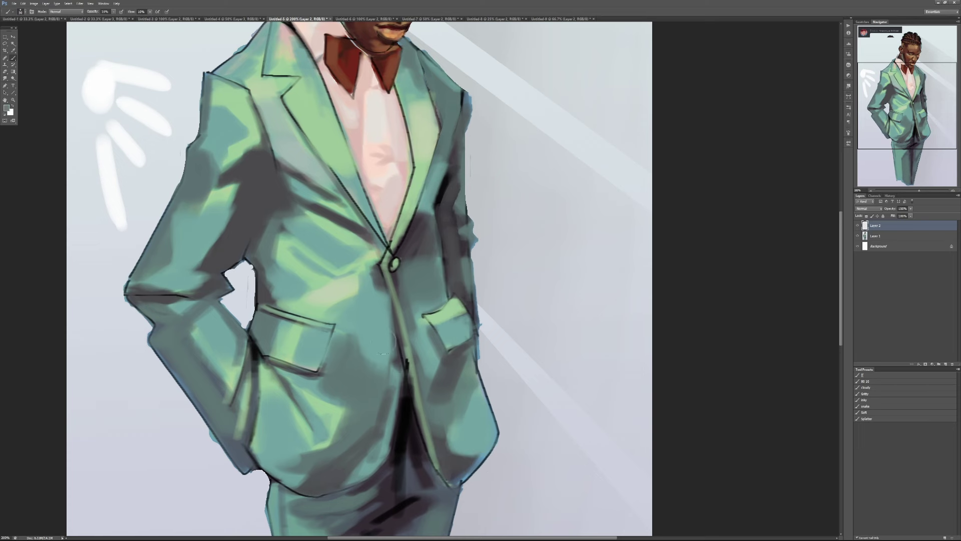
{"action": "left_click_drag", "start_coordinate": [393, 304], "coordinate": [400, 368]}
{"action": "left_click_drag", "start_coordinate": [393, 322], "coordinate": [401, 367]}
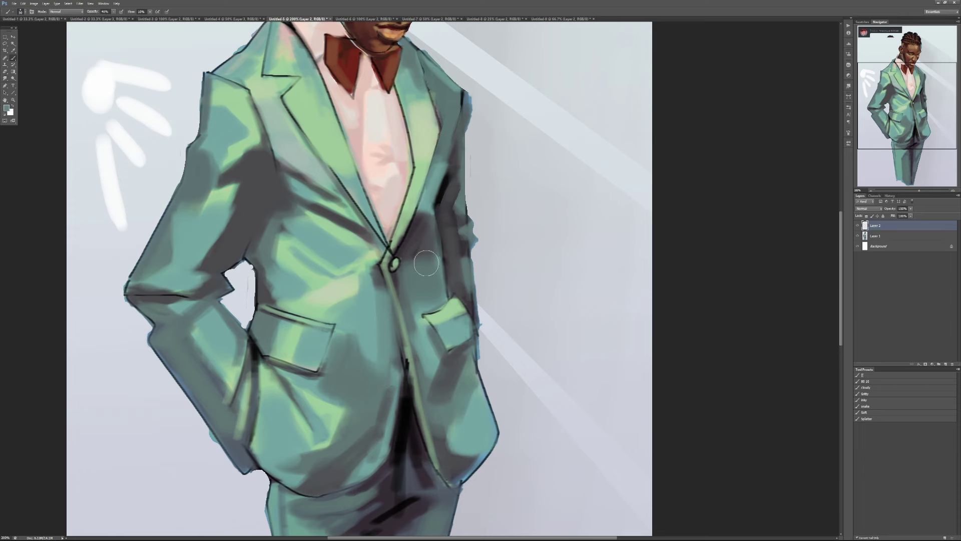
Paint a large dark grey sphere on the background beside the jacket and shade its lit side with sampled green.
{"action": "key", "text": "d"}
{"action": "left_click_drag", "start_coordinate": [454, 248], "coordinate": [401, 358]}
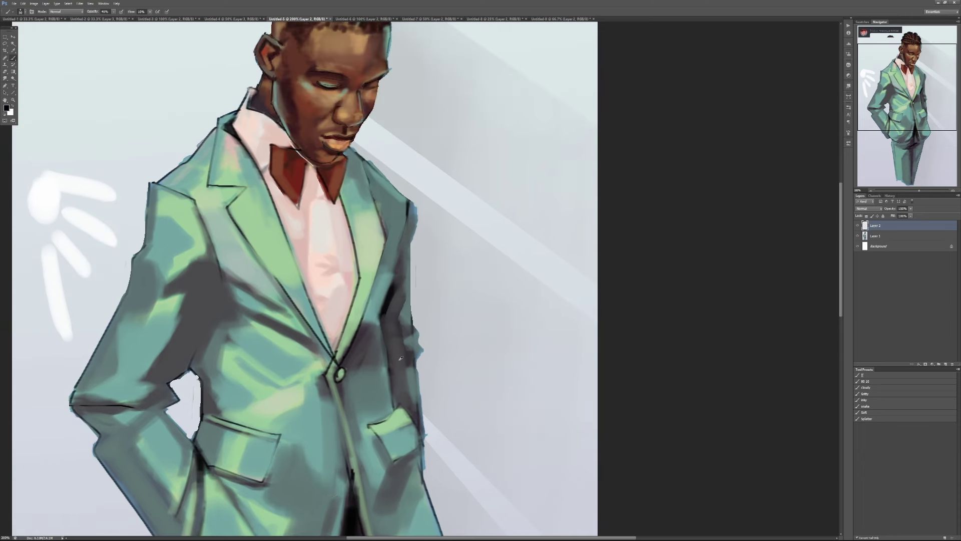
{"action": "key", "text": "5"}
{"action": "mouse_move", "coordinate": [398, 215]}
{"action": "left_mouse_down"}
{"action": "mouse_move", "coordinate": [376, 323]}
{"action": "mouse_move", "coordinate": [403, 393]}
{"action": "mouse_move", "coordinate": [418, 236]}
{"action": "mouse_move", "coordinate": [410, 217]}
{"action": "left_mouse_up"}
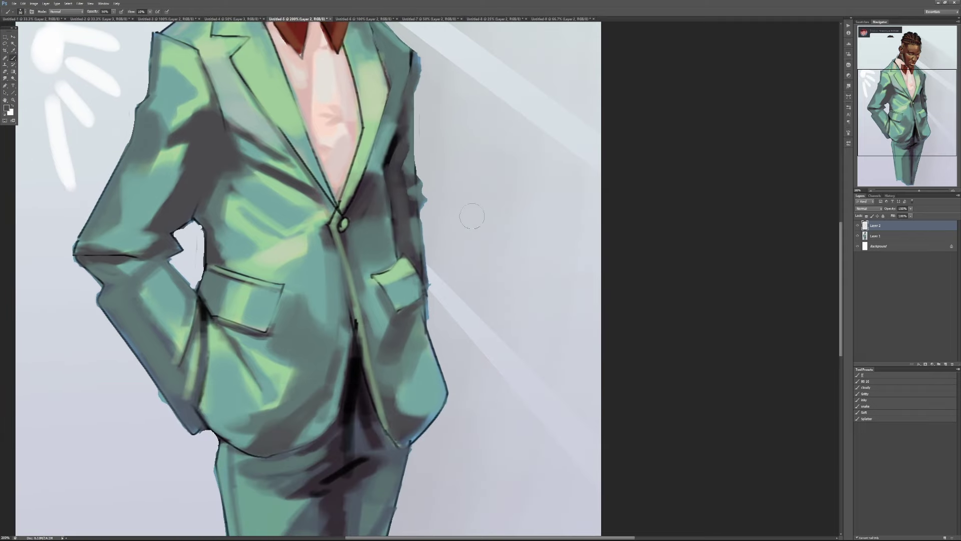
{"action": "key", "text": "bracketright"}
{"action": "key", "text": "bracketright"}
{"action": "key", "text": "bracketright"}
{"action": "key", "text": "0"}
{"action": "left_click", "coordinate": [519, 249]}
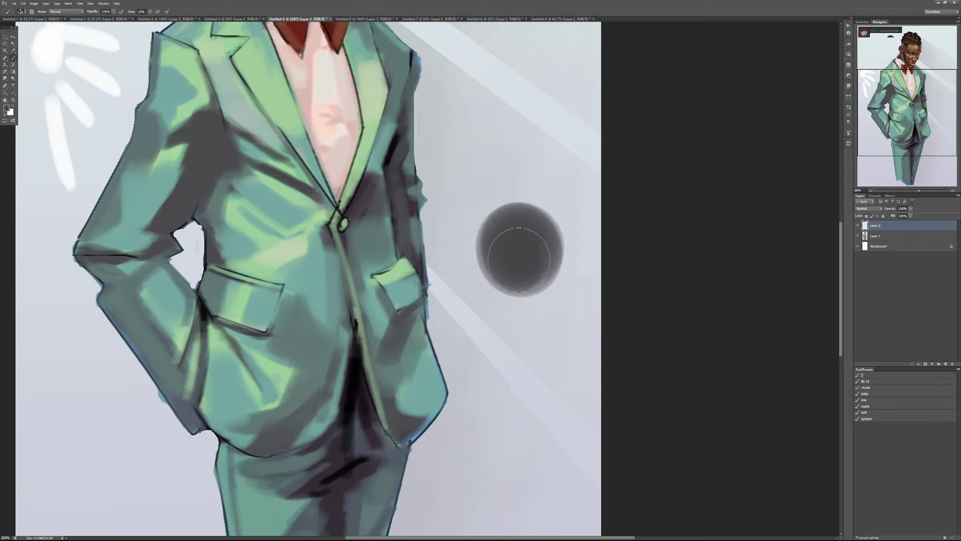
{"action": "mouse_move", "coordinate": [519, 259]}
{"action": "left_mouse_down"}
{"action": "mouse_move", "coordinate": [505, 235]}
{"action": "mouse_move", "coordinate": [515, 231]}
{"action": "mouse_move", "coordinate": [506, 233]}
{"action": "mouse_move", "coordinate": [515, 235]}
{"action": "left_mouse_up"}
{"action": "key", "text": "3"}
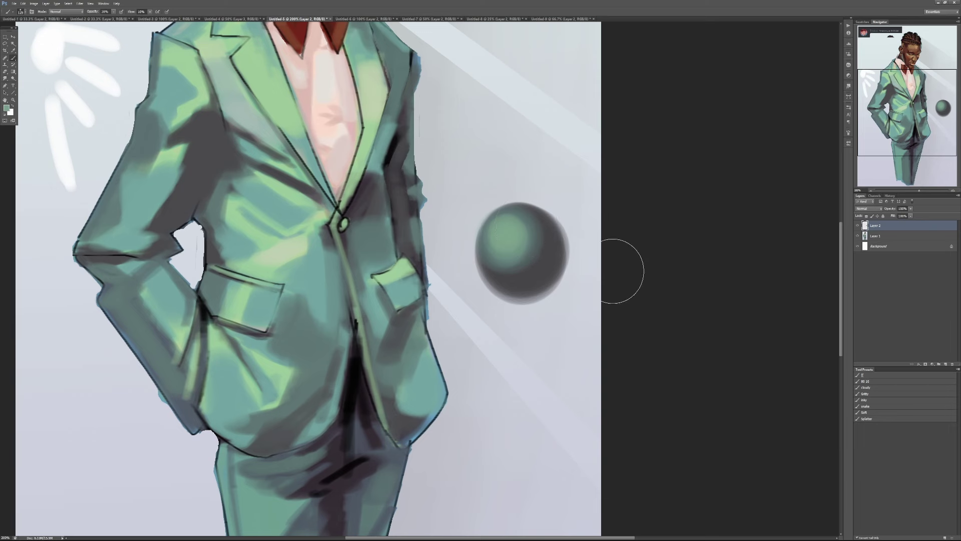
Try a light green brush stroke on the jacket's sleeve at 60% opacity with a smaller brush and undo it.
{"action": "key", "text": "bracketleft"}
{"action": "key", "text": "bracketleft"}
{"action": "key", "text": "bracketleft"}
{"action": "key", "text": "bracketleft"}
{"action": "key", "text": "bracketleft"}
{"action": "left_click_drag", "start_coordinate": [311, 301], "coordinate": [366, 339]}
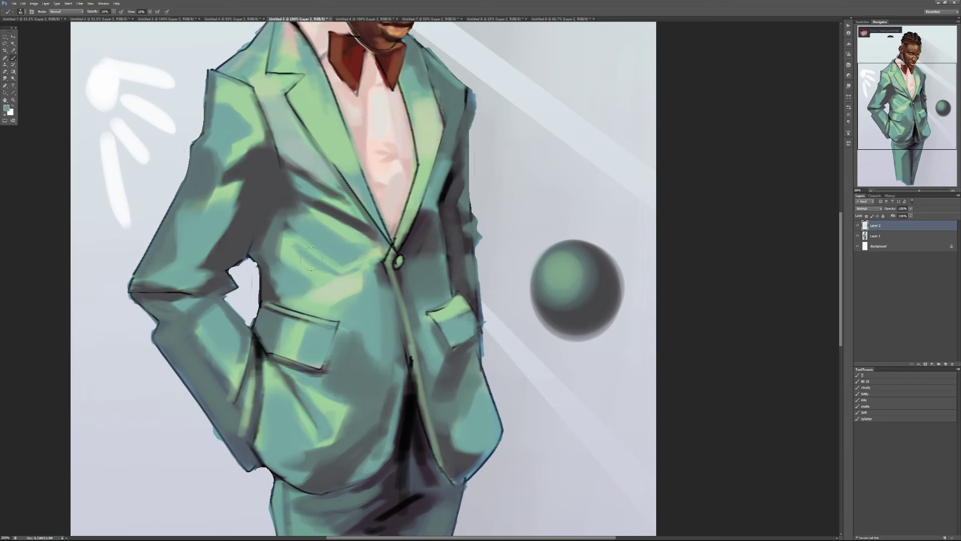
{"action": "key", "text": "6"}
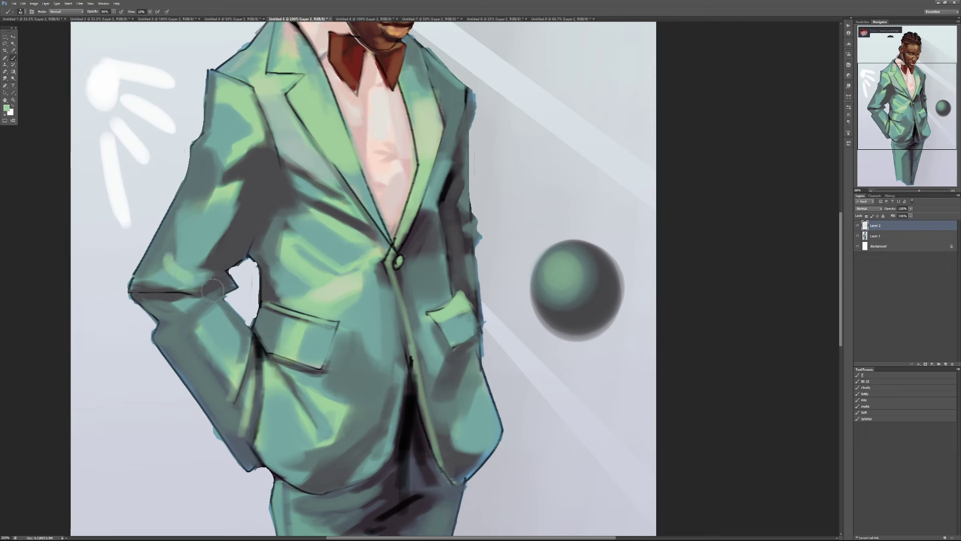
{"action": "left_click_drag", "start_coordinate": [167, 258], "coordinate": [543, 186]}
{"action": "key", "text": "ctrl+z"}
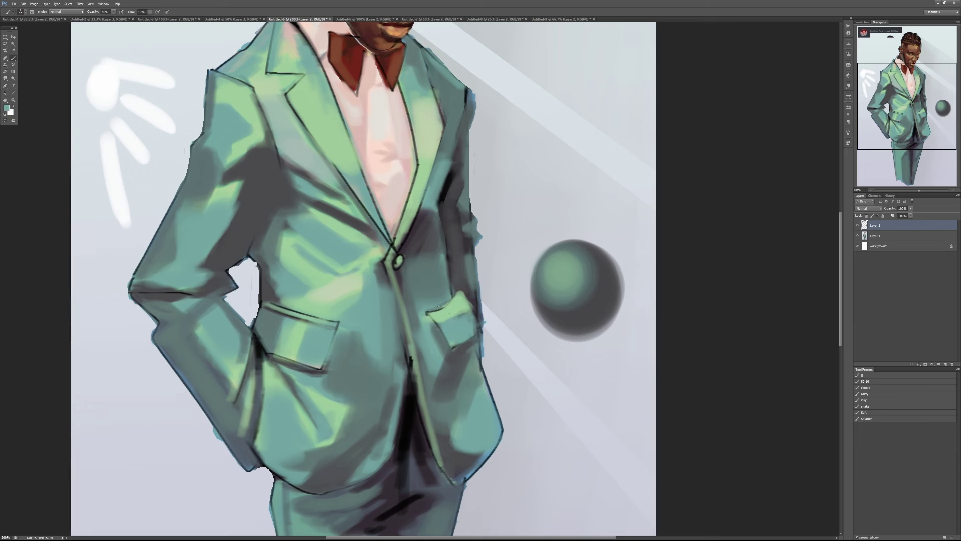
Touch up the flap of the jacket's shaded-side pocket with sampled teal and check the whole figure.
{"action": "mouse_move", "coordinate": [453, 312]}
{"action": "left_mouse_down"}
{"action": "mouse_move", "coordinate": [468, 303]}
{"action": "mouse_move", "coordinate": [466, 312]}
{"action": "left_mouse_up"}
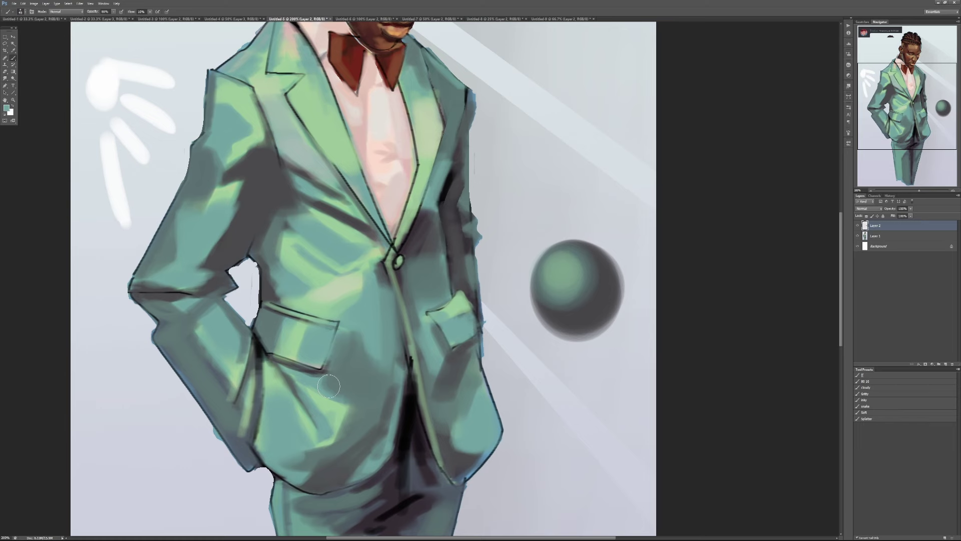
{"action": "left_click_drag", "start_coordinate": [329, 386], "coordinate": [358, 521]}
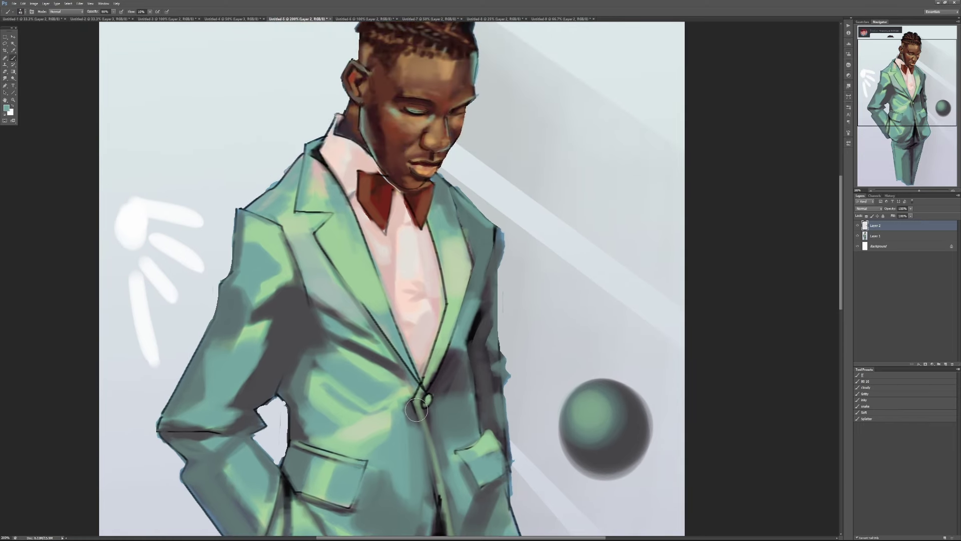
{"action": "key", "text": "ctrl+minus"}
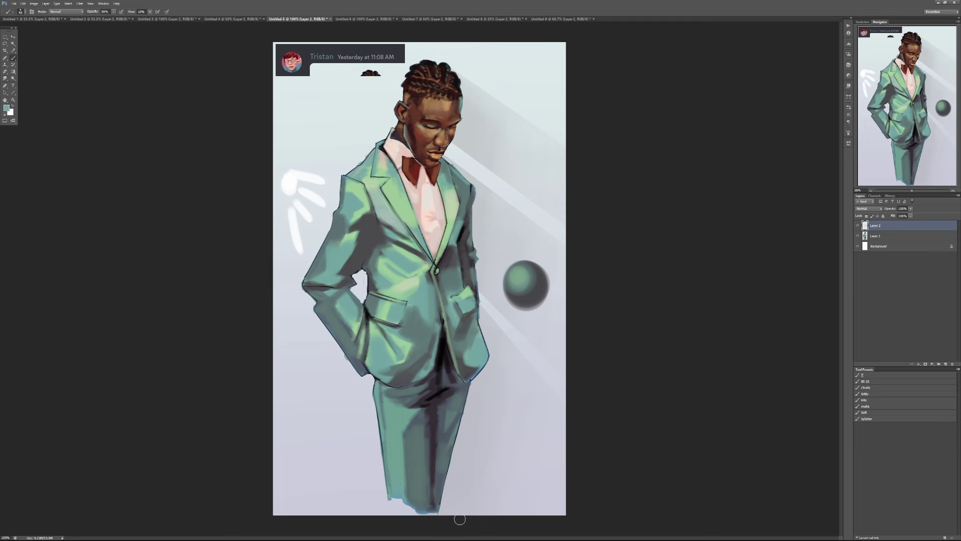
{"action": "left_click_drag", "start_coordinate": [443, 447], "coordinate": [434, 453]}
{"action": "key", "text": "ctrl+plus"}
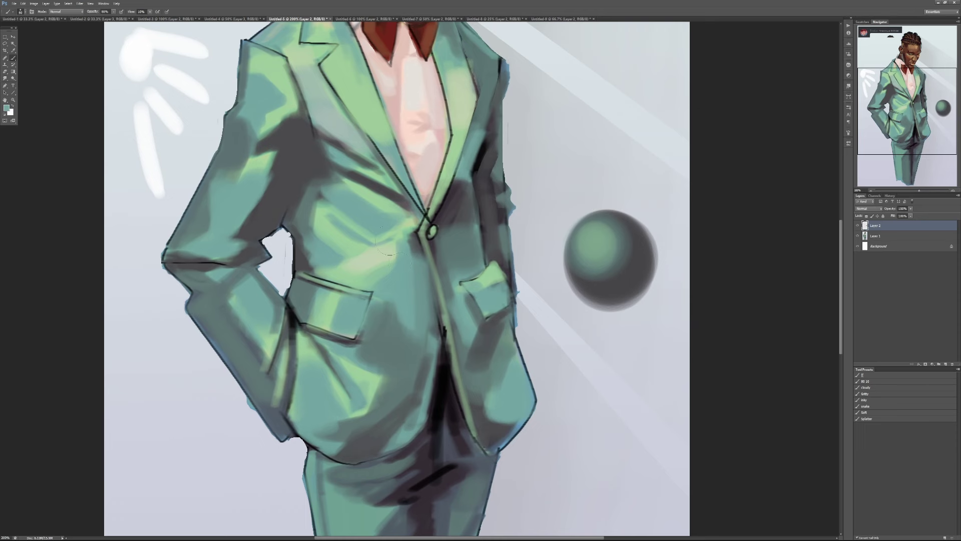
Cover the folds on the jacket's lit front with teal and shade the far front panel with sampled dark grey at 70% opacity.
{"action": "key", "text": "7"}
{"action": "mouse_move", "coordinate": [328, 224]}
{"action": "left_mouse_down"}
{"action": "mouse_move", "coordinate": [315, 206]}
{"action": "mouse_move", "coordinate": [360, 231]}
{"action": "mouse_move", "coordinate": [400, 235]}
{"action": "mouse_move", "coordinate": [402, 217]}
{"action": "mouse_move", "coordinate": [346, 180]}
{"action": "mouse_move", "coordinate": [295, 250]}
{"action": "mouse_move", "coordinate": [401, 381]}
{"action": "mouse_move", "coordinate": [401, 420]}
{"action": "left_mouse_up"}
{"action": "left_click", "coordinate": [448, 203], "text": "alt"}
{"action": "left_click_drag", "start_coordinate": [448, 202], "coordinate": [476, 341]}
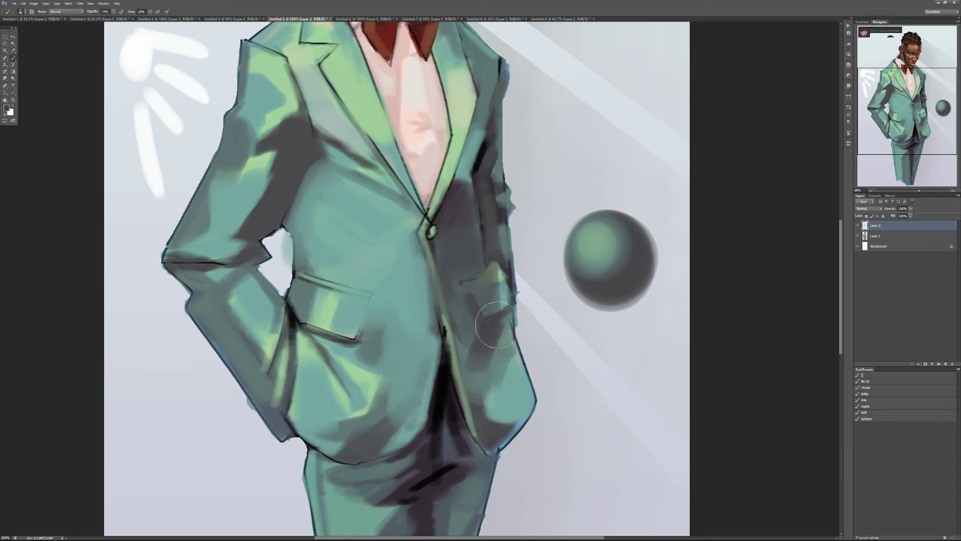
{"action": "left_click_drag", "start_coordinate": [490, 270], "coordinate": [521, 420]}
Blend the transition from teal to dark grey across the jacket's front and beside the far lapel at 30% opacity.
{"action": "left_click", "coordinate": [454, 256], "text": "alt"}
{"action": "key", "text": "3"}
{"action": "mouse_move", "coordinate": [425, 265]}
{"action": "left_mouse_down"}
{"action": "mouse_move", "coordinate": [400, 421]}
{"action": "mouse_move", "coordinate": [385, 216]}
{"action": "mouse_move", "coordinate": [382, 243]}
{"action": "left_mouse_up"}
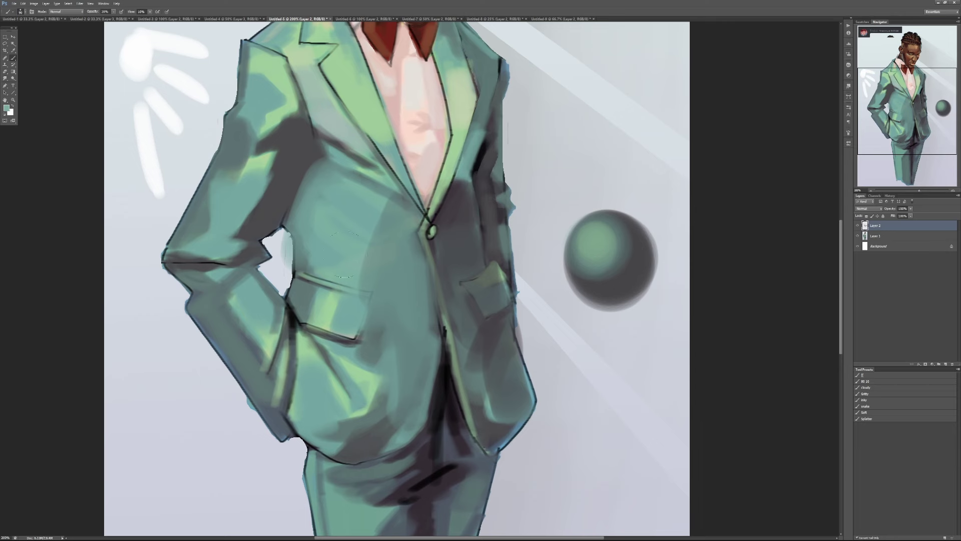
{"action": "left_click", "coordinate": [450, 253], "text": "alt"}
{"action": "mouse_move", "coordinate": [465, 250]}
{"action": "left_mouse_down"}
{"action": "mouse_move", "coordinate": [475, 235]}
{"action": "mouse_move", "coordinate": [471, 210]}
{"action": "left_mouse_up"}
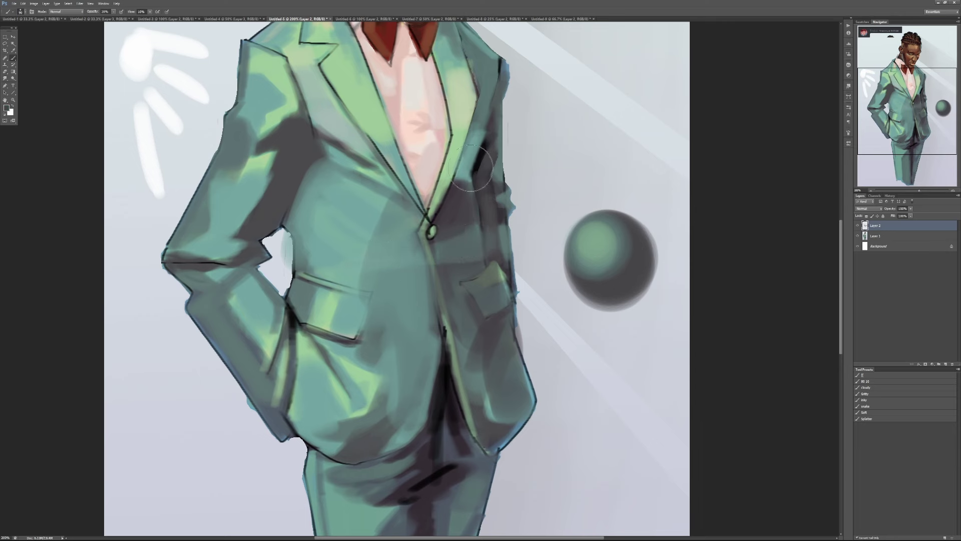
{"action": "mouse_move", "coordinate": [470, 167]}
{"action": "left_mouse_down"}
{"action": "mouse_move", "coordinate": [488, 113]}
{"action": "mouse_move", "coordinate": [478, 173]}
{"action": "left_mouse_up"}
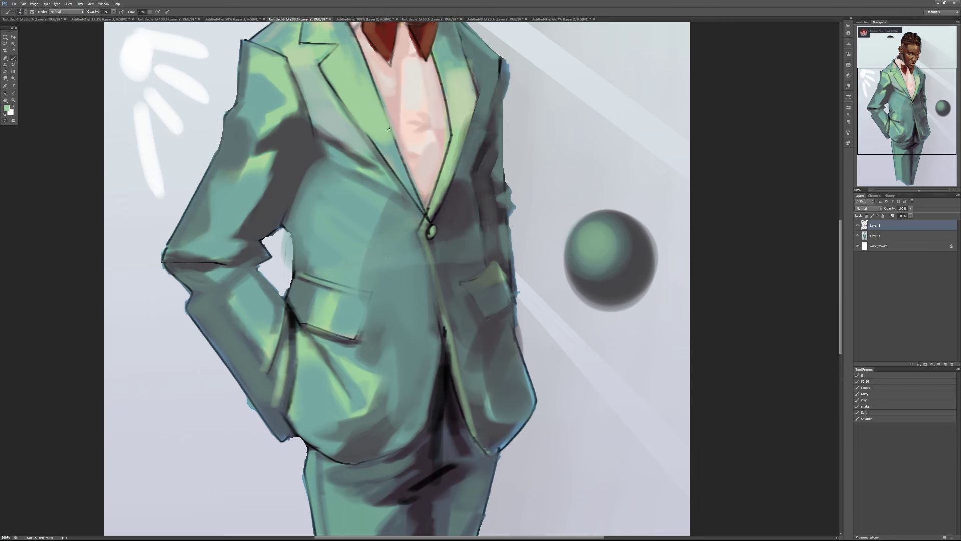
Partly erase the teal overpaint on the jacket's front to bring the original folds back.
{"action": "key", "text": "e"}
{"action": "mouse_move", "coordinate": [380, 270]}
{"action": "left_mouse_down"}
{"action": "mouse_move", "coordinate": [348, 219]}
{"action": "mouse_move", "coordinate": [368, 258]}
{"action": "mouse_move", "coordinate": [339, 223]}
{"action": "mouse_move", "coordinate": [379, 190]}
{"action": "mouse_move", "coordinate": [333, 183]}
{"action": "mouse_move", "coordinate": [326, 165]}
{"action": "left_mouse_up"}
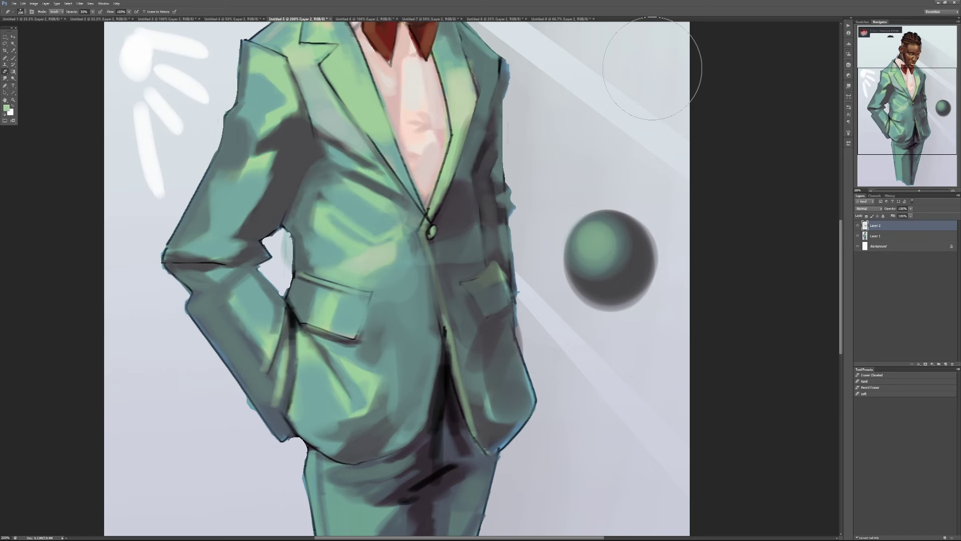
{"action": "scroll", "coordinate": [441, 273], "scroll_direction": "up", "scroll_amount": 1}
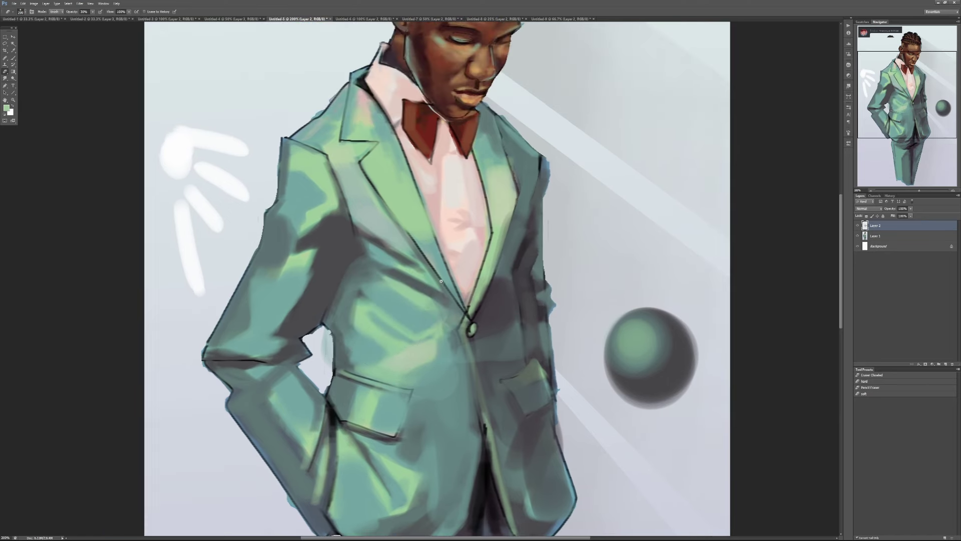
{"action": "key", "text": "ctrl+minus"}
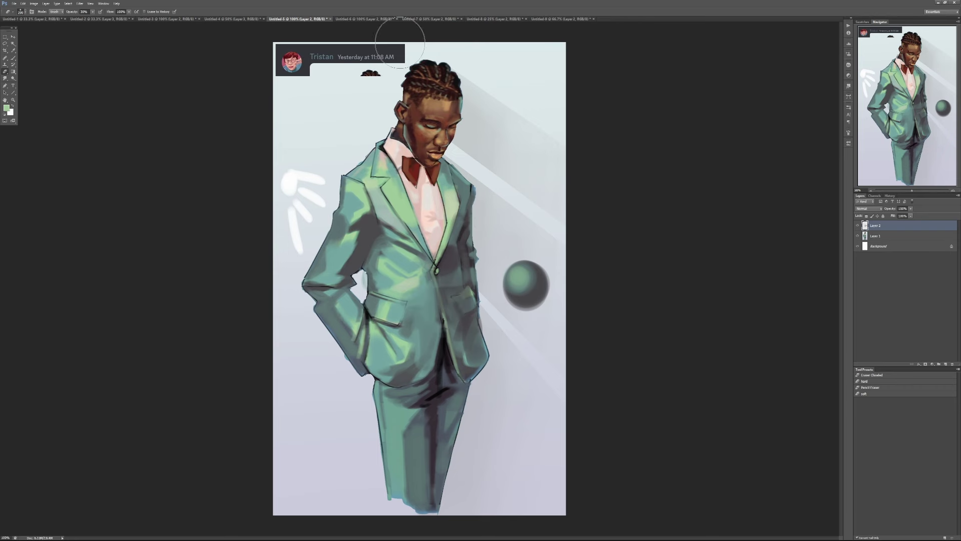
Close the green-suit painting without saving and switch to the painting of the man in the blue suit.
{"action": "left_click", "coordinate": [330, 18]}
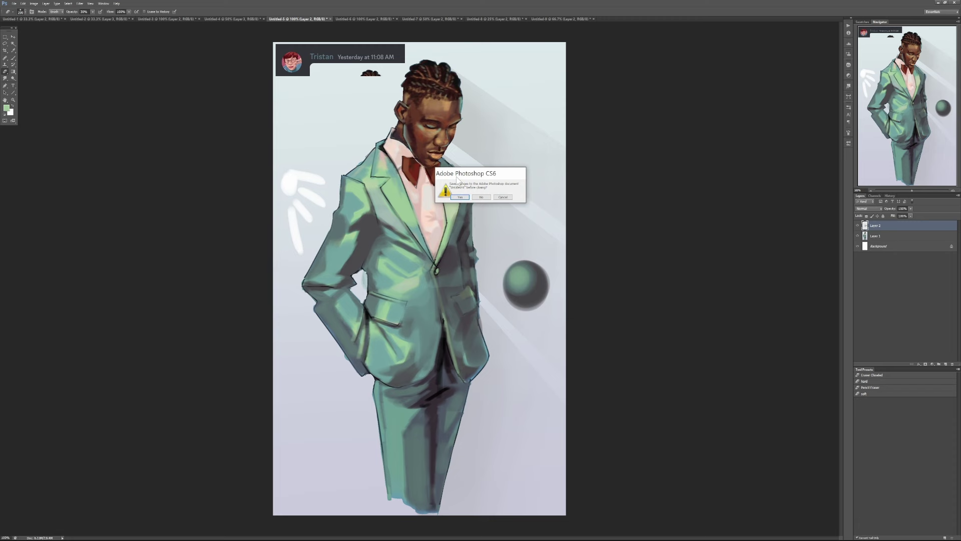
{"action": "left_click", "coordinate": [481, 198]}
{"action": "left_click", "coordinate": [494, 19]}
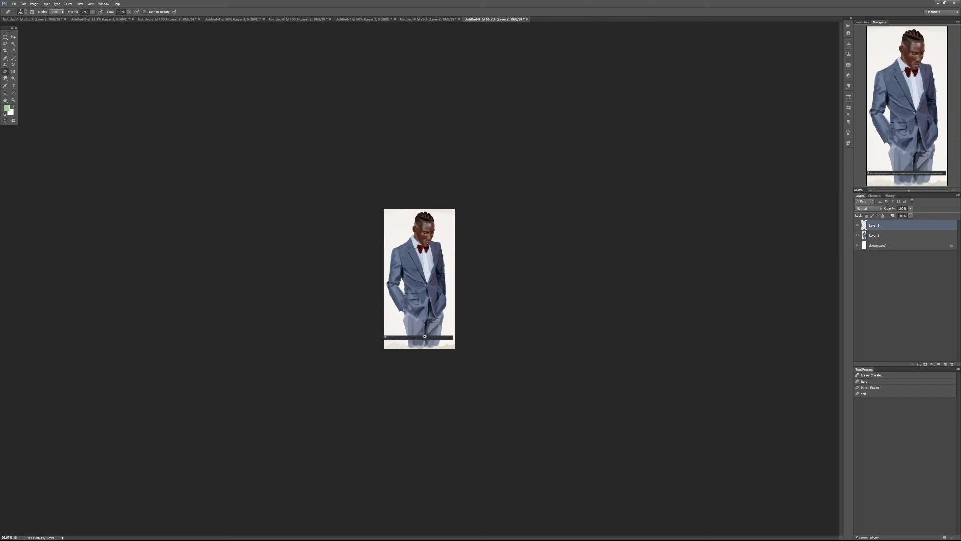
Read the student's comment on the blue-suit painting, hide its layer, and inspect the figure's head and jacket.
{"action": "key", "text": "ctrl+plus"}
{"action": "key", "text": "ctrl+plus"}
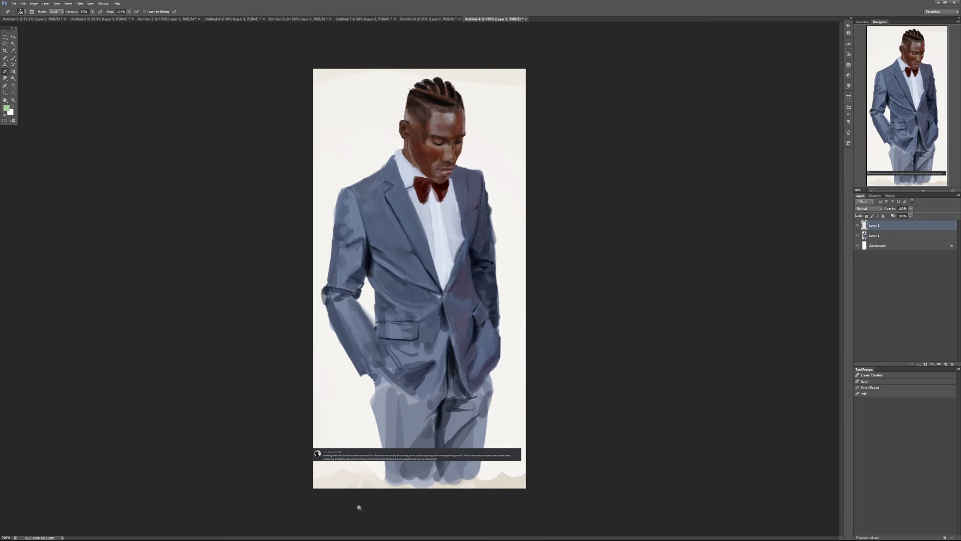
{"action": "key", "text": "ctrl+plus"}
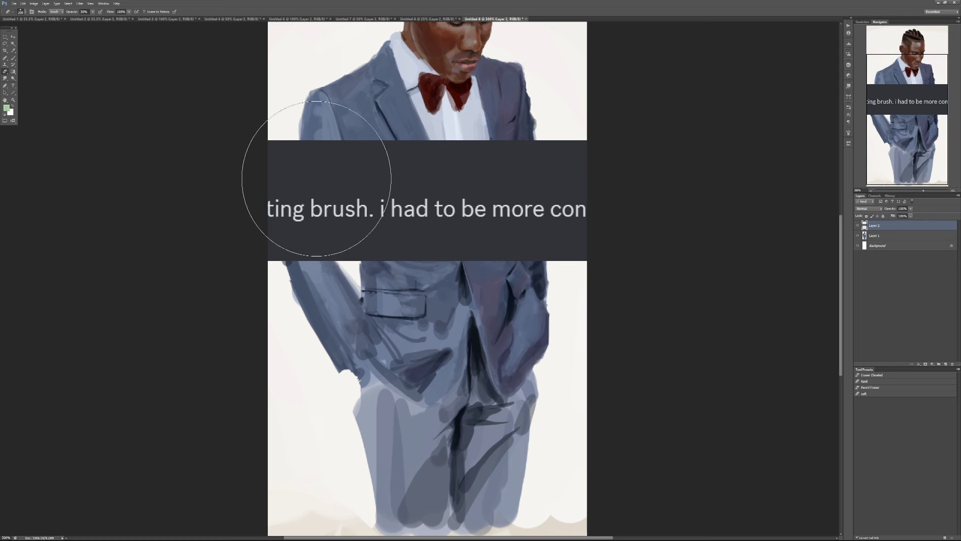
{"action": "left_click_drag", "start_coordinate": [371, 239], "coordinate": [332, 237]}
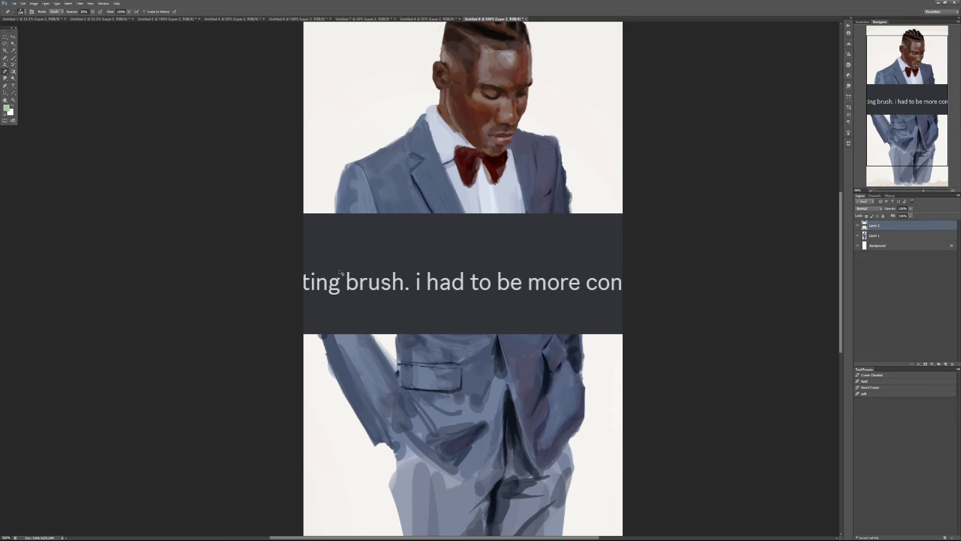
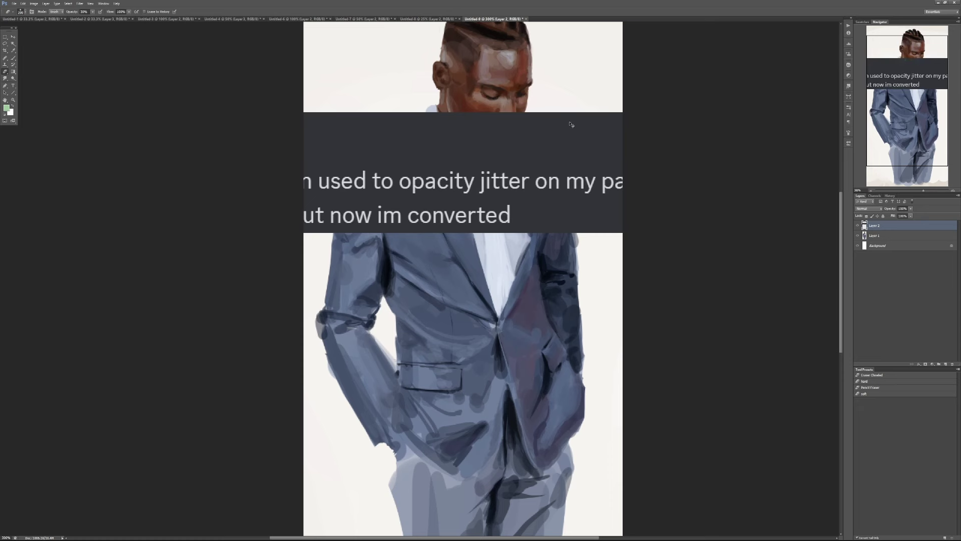
{"action": "left_click", "coordinate": [857, 225]}
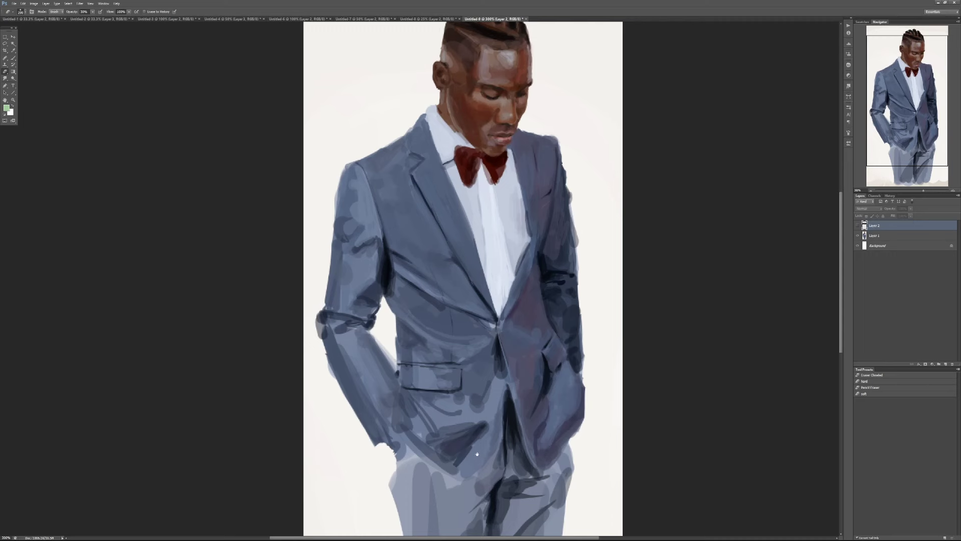
{"action": "mouse_move", "coordinate": [477, 453]}
{"action": "left_mouse_down"}
{"action": "mouse_move", "coordinate": [442, 373]}
{"action": "mouse_move", "coordinate": [447, 284]}
{"action": "mouse_move", "coordinate": [473, 459]}
{"action": "left_mouse_up"}
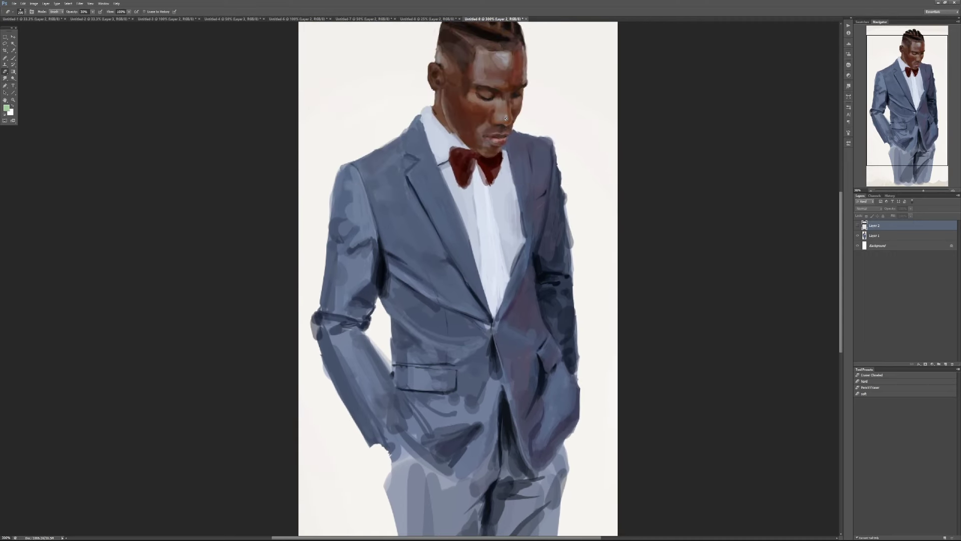
{"action": "left_click_drag", "start_coordinate": [442, 99], "coordinate": [491, 201]}
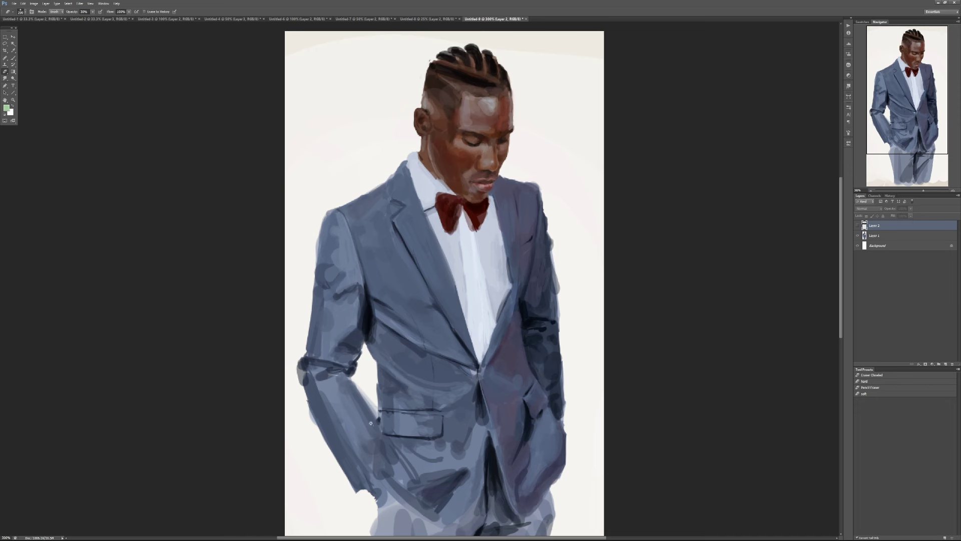
{"action": "scroll", "coordinate": [370, 423], "scroll_direction": "up", "scroll_amount": 1}
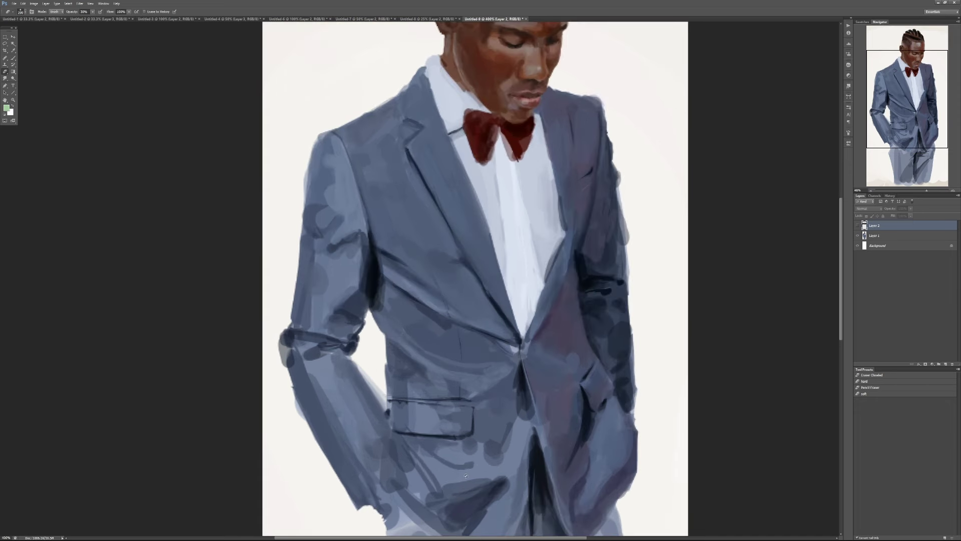
Add a new empty layer directly above Layer 1.
{"action": "left_click", "coordinate": [884, 236]}
{"action": "left_click", "coordinate": [945, 364]}
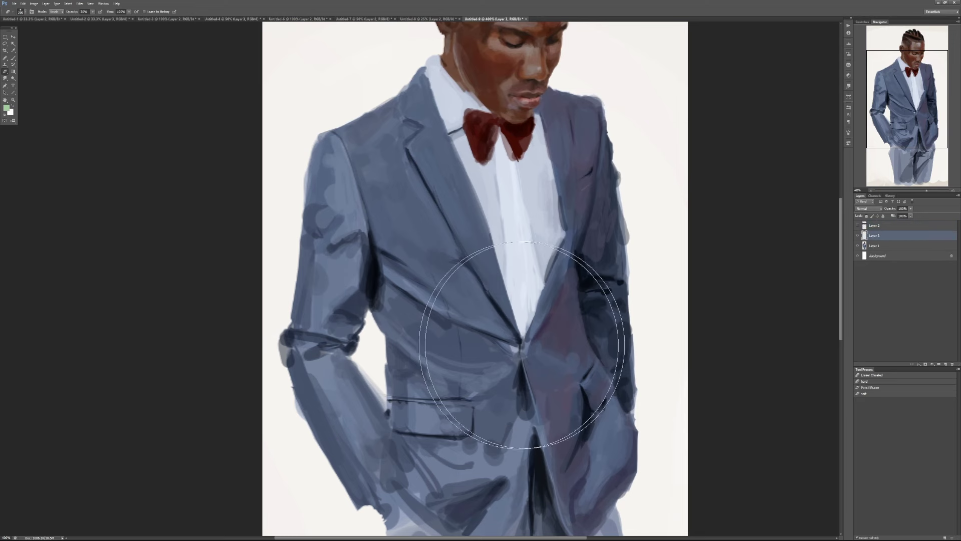
{"action": "key", "text": "bracketleft"}
{"action": "key", "text": "bracketleft"}
{"action": "key", "text": "bracketleft"}
{"action": "key", "text": "bracketleft"}
{"action": "key", "text": "bracketleft"}
{"action": "key", "text": "bracketleft"}
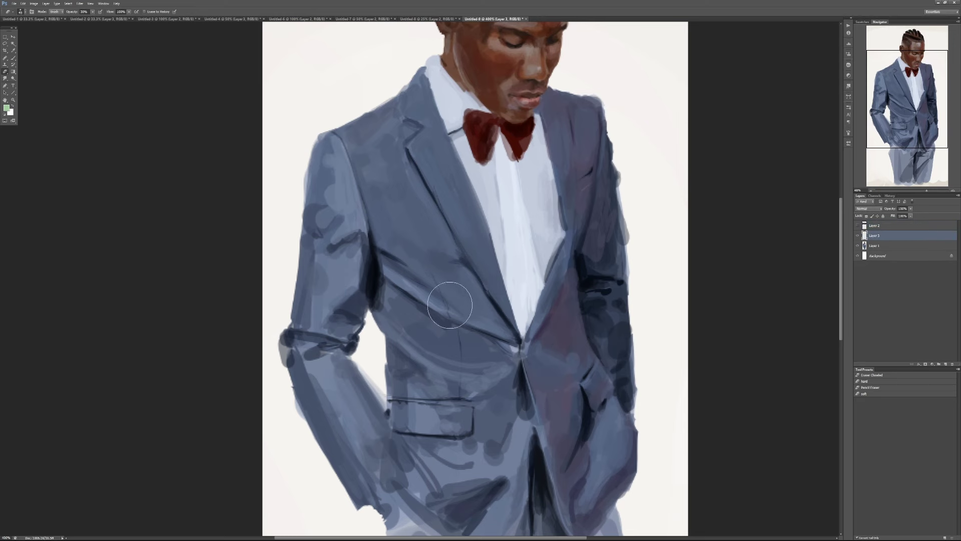
{"action": "key", "text": "6"}
{"action": "left_click_drag", "start_coordinate": [448, 340], "coordinate": [444, 337]}
Smooth the blotchy blue tones on the jacket's shoulder, upper sleeve and chest with a small preset brush at 50% opacity.
{"action": "key", "text": "b"}
{"action": "left_click", "coordinate": [871, 380]}
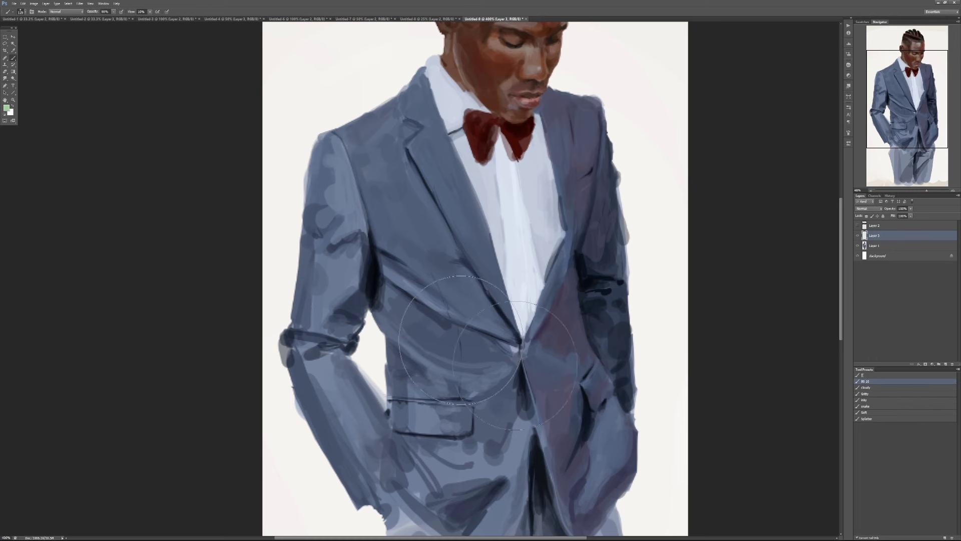
{"action": "key", "text": "bracketleft"}
{"action": "key", "text": "bracketleft"}
{"action": "key", "text": "bracketleft"}
{"action": "key", "text": "bracketleft"}
{"action": "key", "text": "bracketleft"}
{"action": "key", "text": "bracketleft"}
{"action": "key", "text": "bracketleft"}
{"action": "key", "text": "bracketleft"}
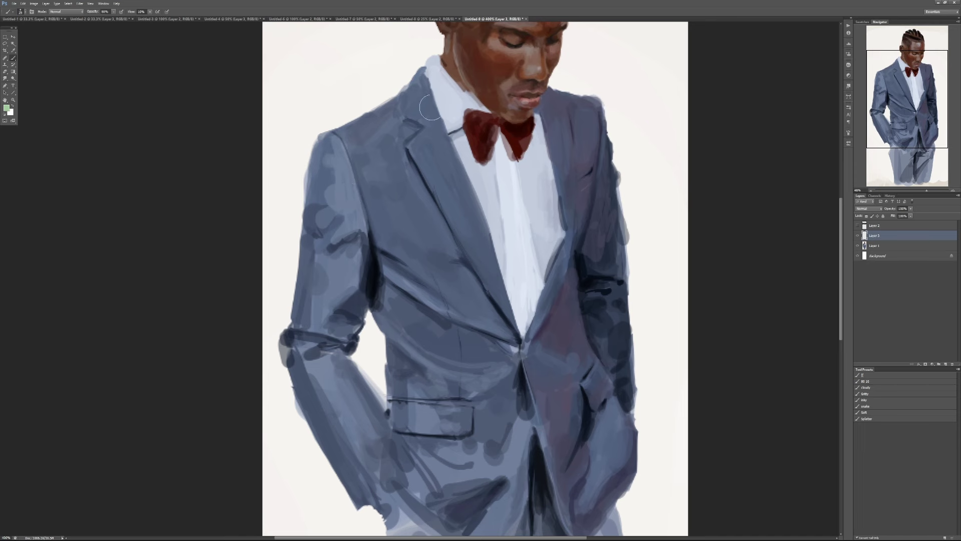
{"action": "left_click_drag", "start_coordinate": [423, 150], "coordinate": [413, 247]}
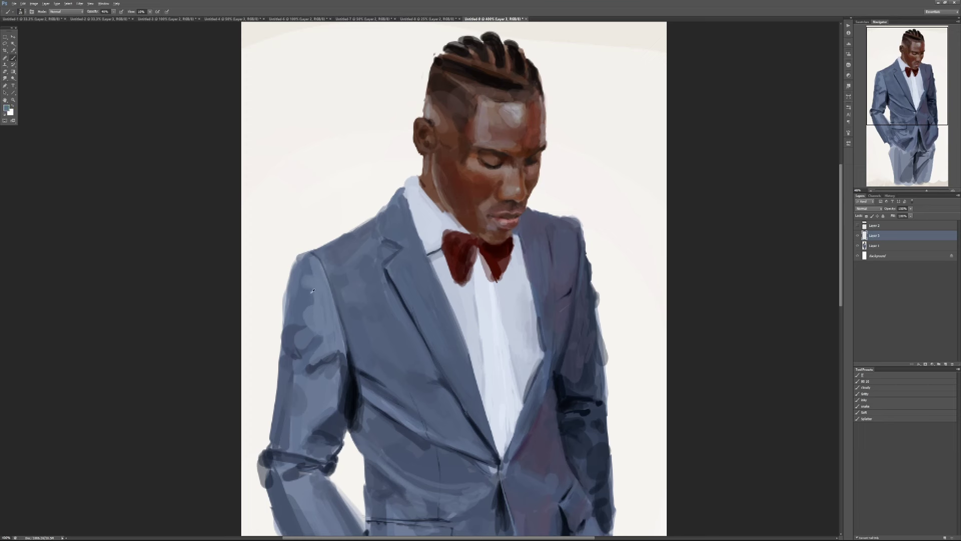
{"action": "key", "text": "5"}
{"action": "left_click_drag", "start_coordinate": [313, 291], "coordinate": [313, 296]}
{"action": "left_click_drag", "start_coordinate": [312, 269], "coordinate": [318, 258]}
{"action": "mouse_move", "coordinate": [334, 318]}
{"action": "left_mouse_down"}
{"action": "mouse_move", "coordinate": [333, 272]}
{"action": "mouse_move", "coordinate": [347, 301]}
{"action": "mouse_move", "coordinate": [354, 295]}
{"action": "mouse_move", "coordinate": [346, 274]}
{"action": "mouse_move", "coordinate": [361, 298]}
{"action": "mouse_move", "coordinate": [365, 323]}
{"action": "mouse_move", "coordinate": [372, 303]}
{"action": "mouse_move", "coordinate": [363, 251]}
{"action": "left_mouse_up"}
{"action": "mouse_move", "coordinate": [397, 347]}
{"action": "left_mouse_down"}
{"action": "mouse_move", "coordinate": [375, 315]}
{"action": "mouse_move", "coordinate": [360, 341]}
{"action": "mouse_move", "coordinate": [350, 314]}
{"action": "left_mouse_up"}
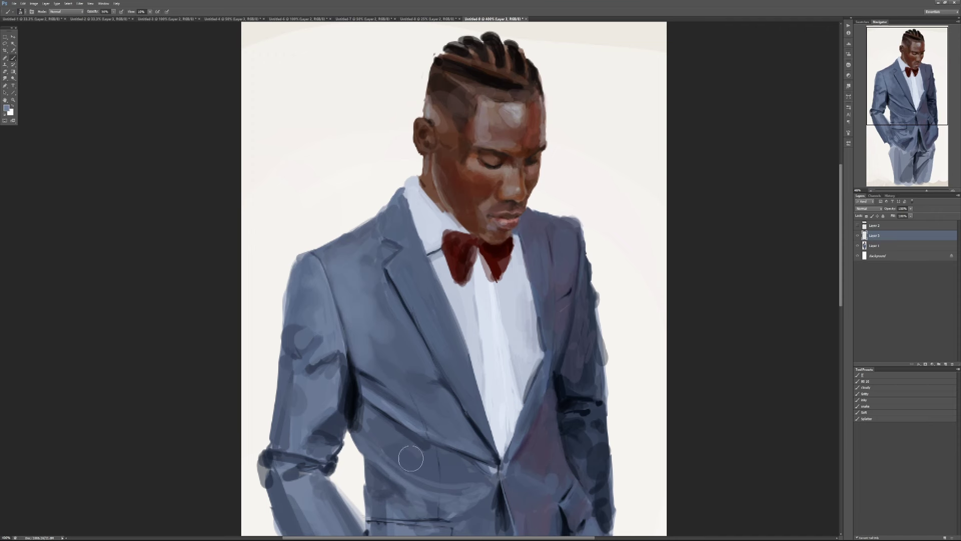
Soften the shading along the jacket's lower sleeve with blended blue strokes.
{"action": "left_click_drag", "start_coordinate": [459, 374], "coordinate": [463, 319]}
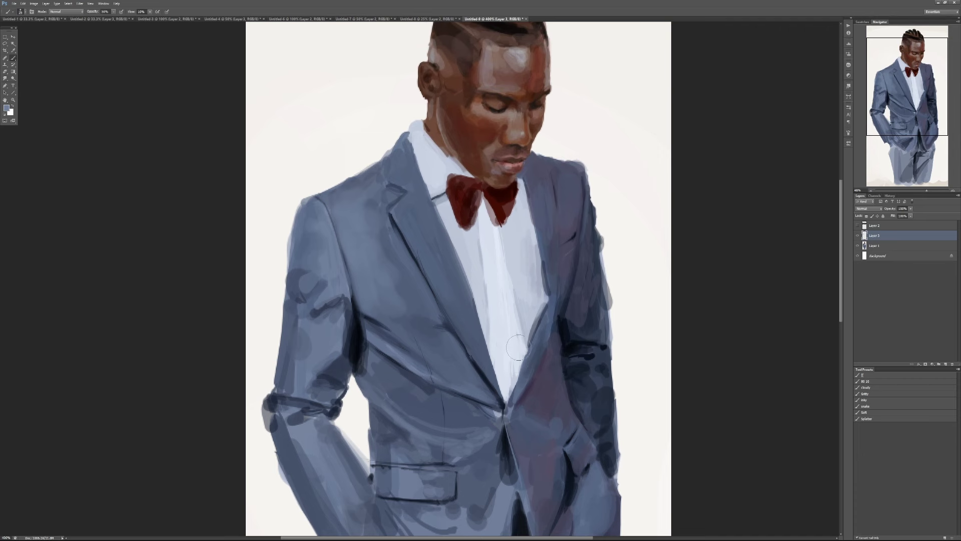
{"action": "left_click_drag", "start_coordinate": [518, 347], "coordinate": [519, 351]}
{"action": "left_click_drag", "start_coordinate": [504, 470], "coordinate": [463, 275]}
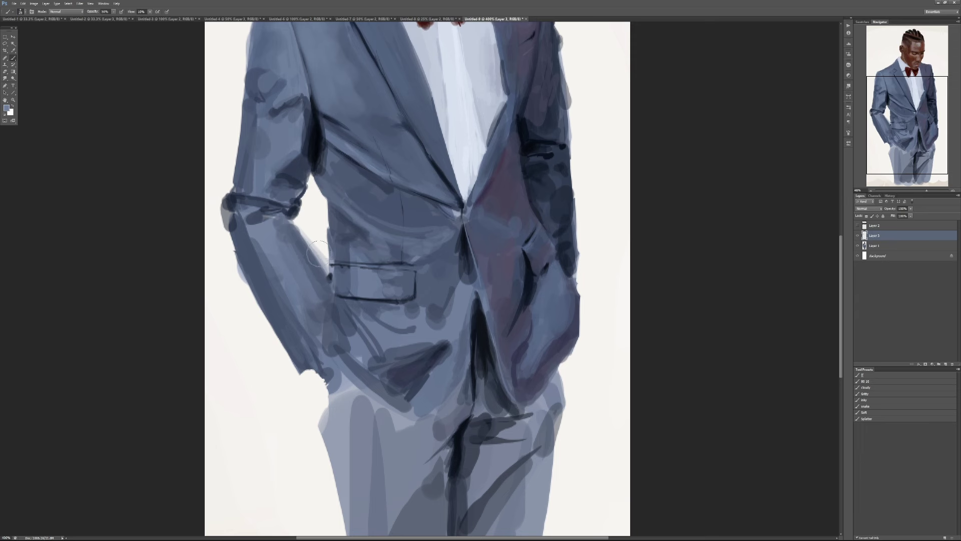
{"action": "mouse_move", "coordinate": [313, 267]}
{"action": "left_mouse_down"}
{"action": "mouse_move", "coordinate": [310, 278]}
{"action": "mouse_move", "coordinate": [310, 263]}
{"action": "mouse_move", "coordinate": [258, 256]}
{"action": "mouse_move", "coordinate": [315, 353]}
{"action": "mouse_move", "coordinate": [292, 373]}
{"action": "left_mouse_up"}
Try a soft blue-grey oval on the background beside the lower sleeve at 100% opacity and undo it.
{"action": "key", "text": "bracketright"}
{"action": "left_click", "coordinate": [261, 413]}
{"action": "left_click_drag", "start_coordinate": [245, 301], "coordinate": [258, 377]}
{"action": "left_click", "coordinate": [270, 413]}
{"action": "left_click", "coordinate": [273, 413]}
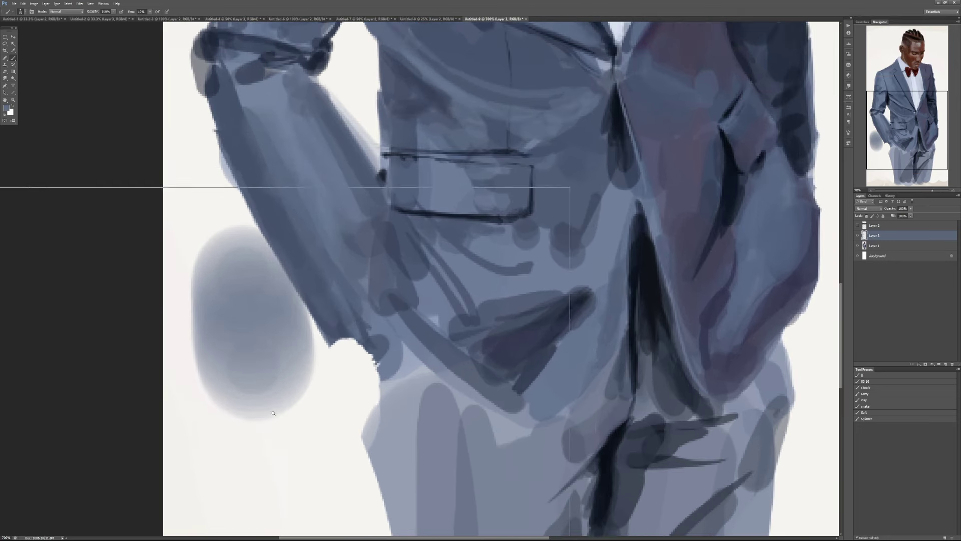
{"action": "left_click", "coordinate": [273, 413]}
{"action": "key", "text": "ctrl+z"}
Dab overlapping pale grey circles of increasing brush size on the background beside the lower sleeve at 100% opacity.
{"action": "left_click", "coordinate": [235, 243]}
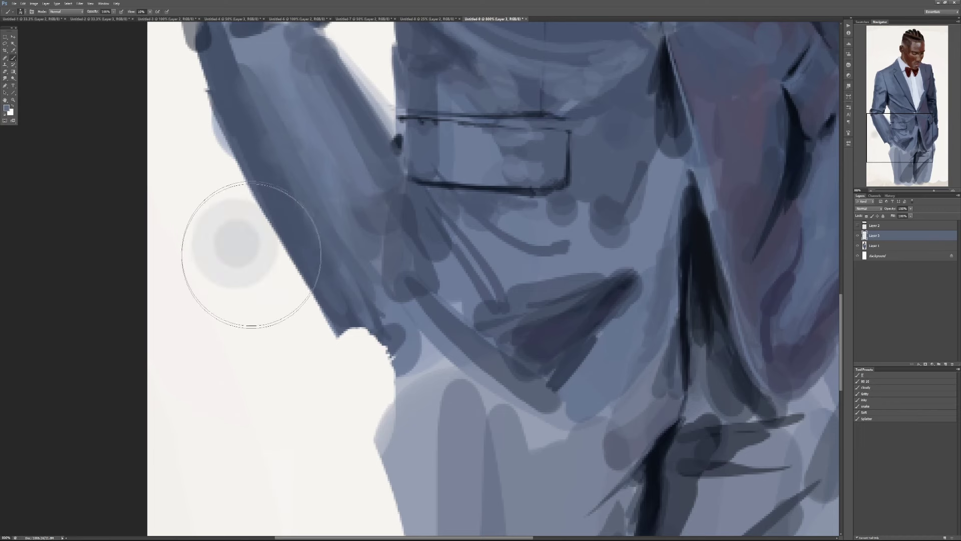
{"action": "key", "text": "bracketright"}
{"action": "key", "text": "bracketright"}
{"action": "key", "text": "bracketright"}
{"action": "key", "text": "bracketright"}
{"action": "left_click", "coordinate": [268, 267]}
{"action": "left_click", "coordinate": [265, 273]}
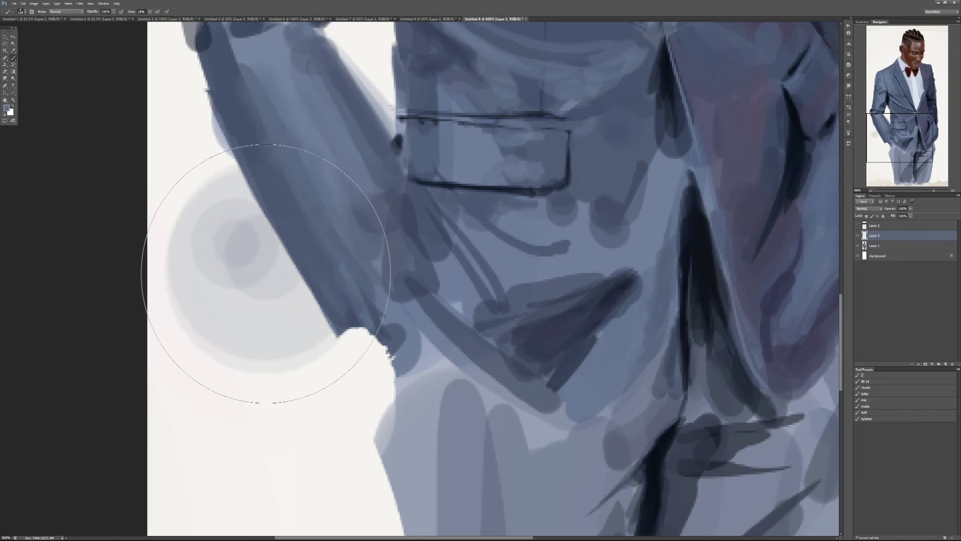
Dab overlapping soft grey circles downward beside the lower sleeve to build a smooth gradated column on the background.
{"action": "left_click", "coordinate": [262, 279]}
{"action": "left_click", "coordinate": [265, 295]}
{"action": "left_click", "coordinate": [270, 306]}
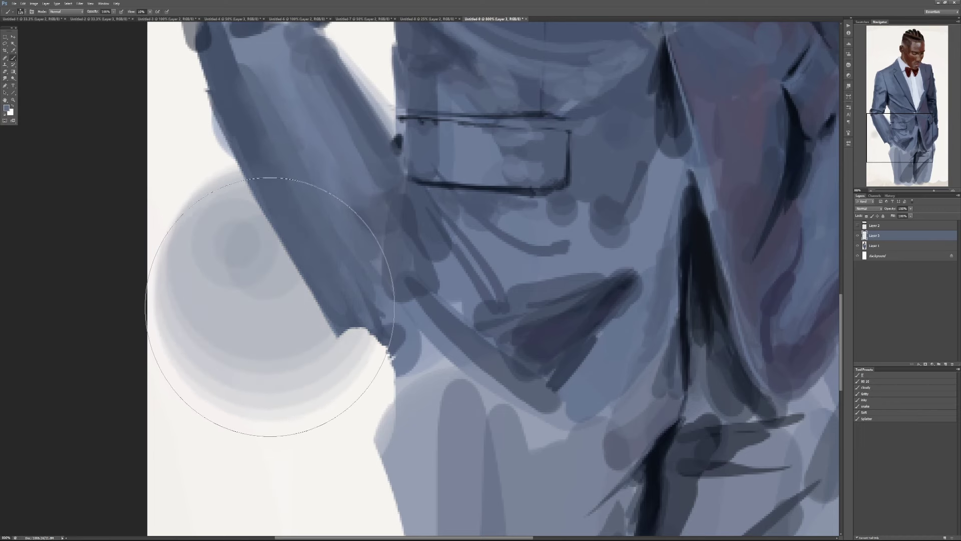
{"action": "left_click", "coordinate": [270, 318]}
{"action": "left_click", "coordinate": [271, 329]}
{"action": "left_click", "coordinate": [272, 340]}
{"action": "left_click", "coordinate": [273, 351]}
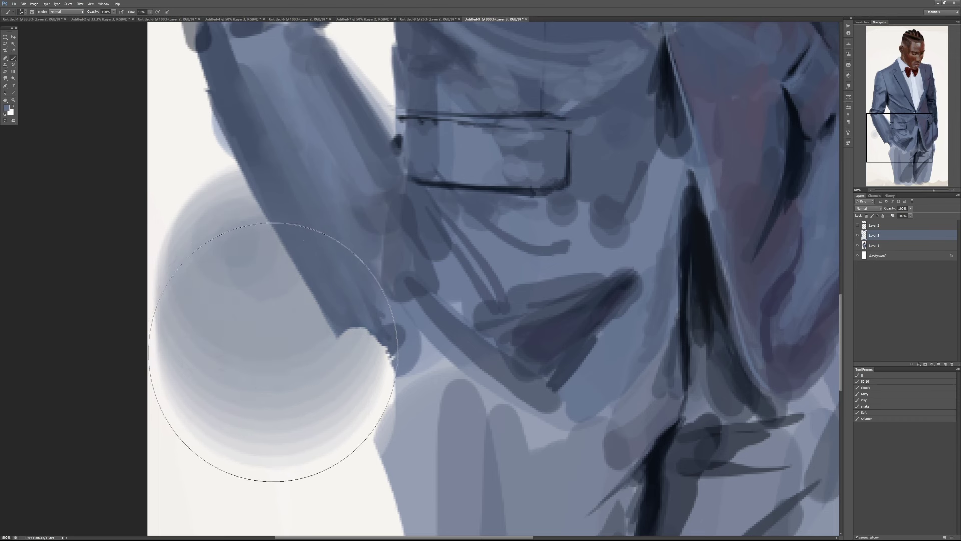
{"action": "left_click", "coordinate": [274, 359]}
{"action": "left_click", "coordinate": [275, 366]}
{"action": "left_click", "coordinate": [277, 373]}
{"action": "left_click", "coordinate": [279, 379]}
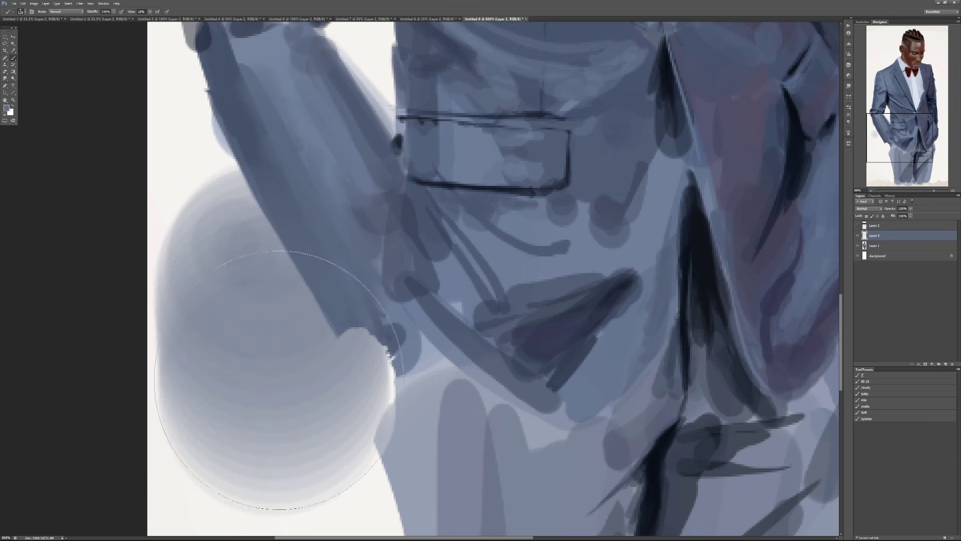
Set the brush spacing to 22% and try a trail of large grey circles beside the trouser leg, then undo the trail.
{"action": "left_click", "coordinate": [847, 132]}
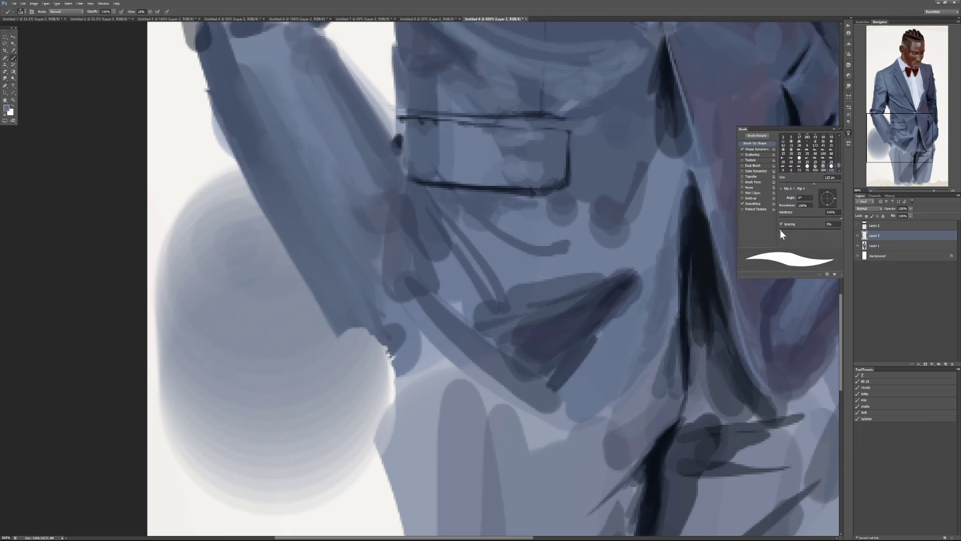
{"action": "left_click_drag", "start_coordinate": [780, 230], "coordinate": [784, 228]}
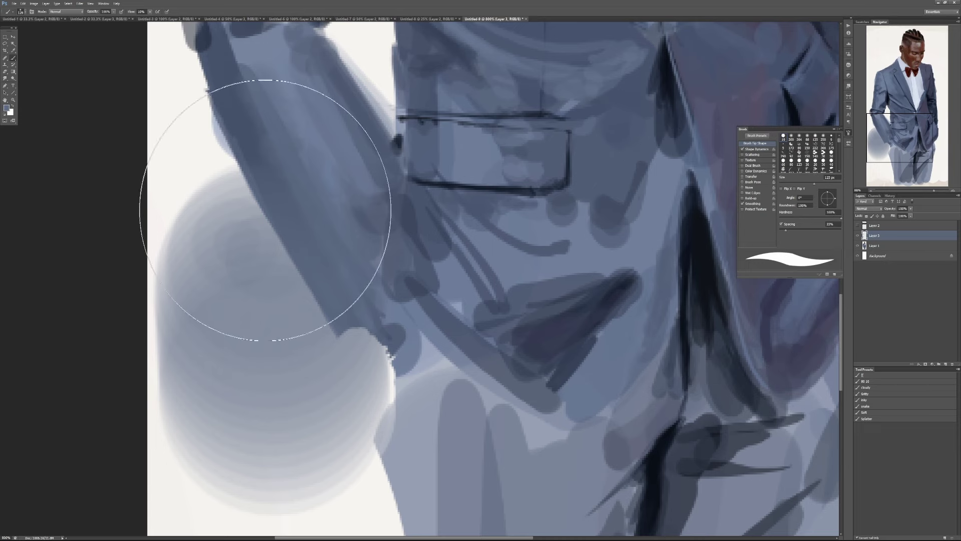
{"action": "left_click_drag", "start_coordinate": [264, 229], "coordinate": [272, 261]}
{"action": "mouse_move", "coordinate": [271, 354]}
{"action": "left_mouse_down"}
{"action": "mouse_move", "coordinate": [502, 172]}
{"action": "mouse_move", "coordinate": [207, 303]}
{"action": "mouse_move", "coordinate": [219, 384]}
{"action": "mouse_move", "coordinate": [233, 403]}
{"action": "mouse_move", "coordinate": [274, 418]}
{"action": "mouse_move", "coordinate": [326, 407]}
{"action": "mouse_move", "coordinate": [500, 249]}
{"action": "left_mouse_up"}
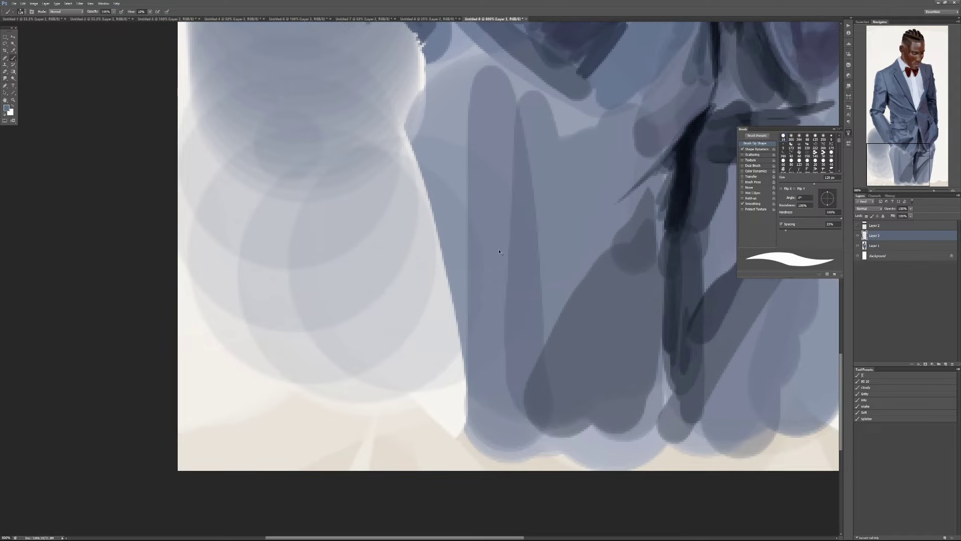
{"action": "key", "text": "ctrl+z"}
Reduce the brush size to 70 px, try a curved trail of grey circles beside the trouser leg, and undo it.
{"action": "key", "text": "bracketleft"}
{"action": "key", "text": "bracketleft"}
{"action": "key", "text": "bracketleft"}
{"action": "key", "text": "bracketleft"}
{"action": "mouse_move", "coordinate": [300, 225]}
{"action": "left_mouse_down"}
{"action": "mouse_move", "coordinate": [313, 290]}
{"action": "mouse_move", "coordinate": [361, 328]}
{"action": "mouse_move", "coordinate": [418, 322]}
{"action": "mouse_move", "coordinate": [435, 291]}
{"action": "mouse_move", "coordinate": [425, 270]}
{"action": "left_mouse_up"}
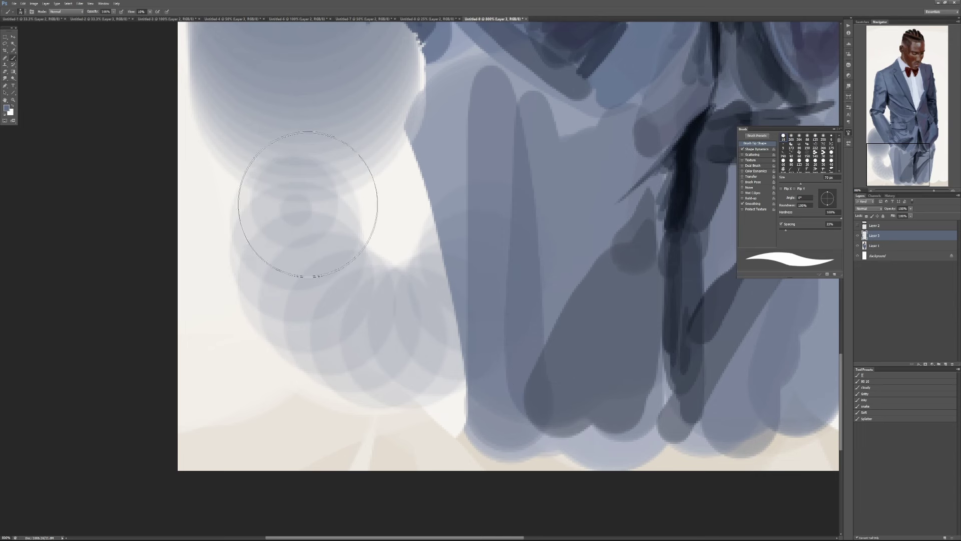
{"action": "key", "text": "ctrl+z"}
Paint a curved trail of overlapping pale grey circles beside the trouser leg and reduce the brush size to 45 px.
{"action": "mouse_move", "coordinate": [305, 193]}
{"action": "left_mouse_down"}
{"action": "mouse_move", "coordinate": [340, 330]}
{"action": "mouse_move", "coordinate": [486, 325]}
{"action": "left_mouse_up"}
{"action": "mouse_move", "coordinate": [269, 264]}
{"action": "left_mouse_down"}
{"action": "mouse_move", "coordinate": [240, 214]}
{"action": "mouse_move", "coordinate": [236, 236]}
{"action": "mouse_move", "coordinate": [279, 322]}
{"action": "mouse_move", "coordinate": [353, 327]}
{"action": "left_mouse_up"}
{"action": "key", "text": "bracketleft"}
{"action": "key", "text": "bracketleft"}
{"action": "key", "text": "bracketleft"}
{"action": "key", "text": "bracketleft"}
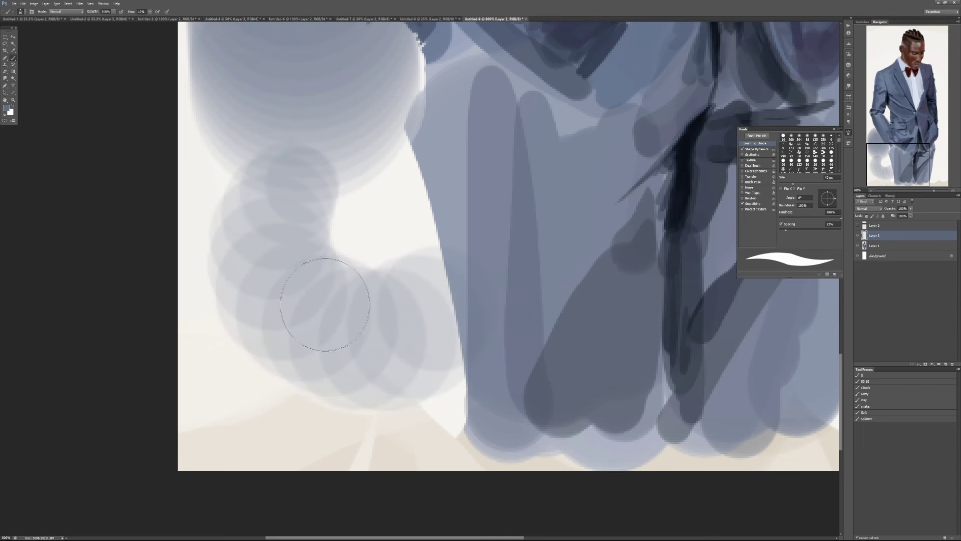
Restore the default black foreground colour, try a short vertical stroke at 5% spacing over the grey column, and undo it.
{"action": "key", "text": "5"}
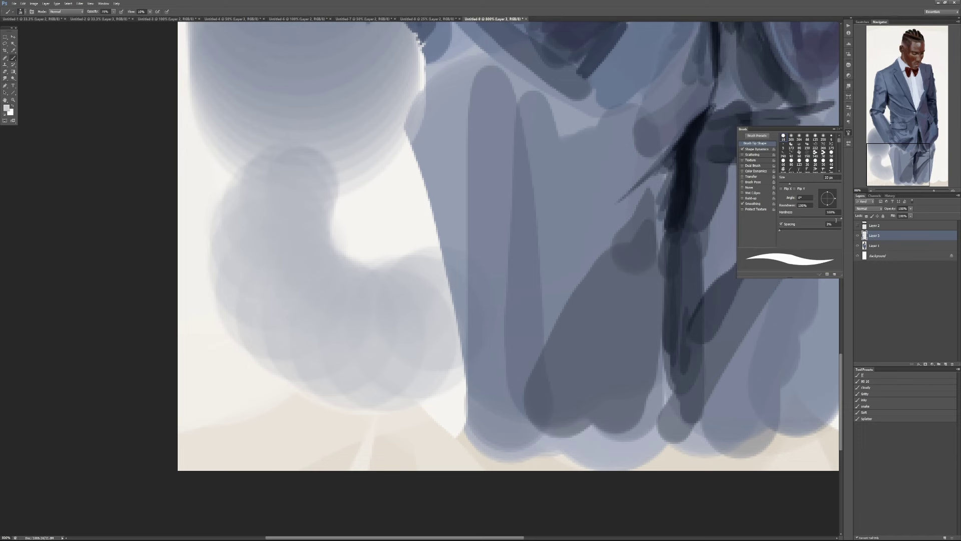
{"action": "type", "text": "5"}
{"action": "key", "text": "Return"}
{"action": "key", "text": "d"}
{"action": "left_click_drag", "start_coordinate": [322, 80], "coordinate": [318, 167]}
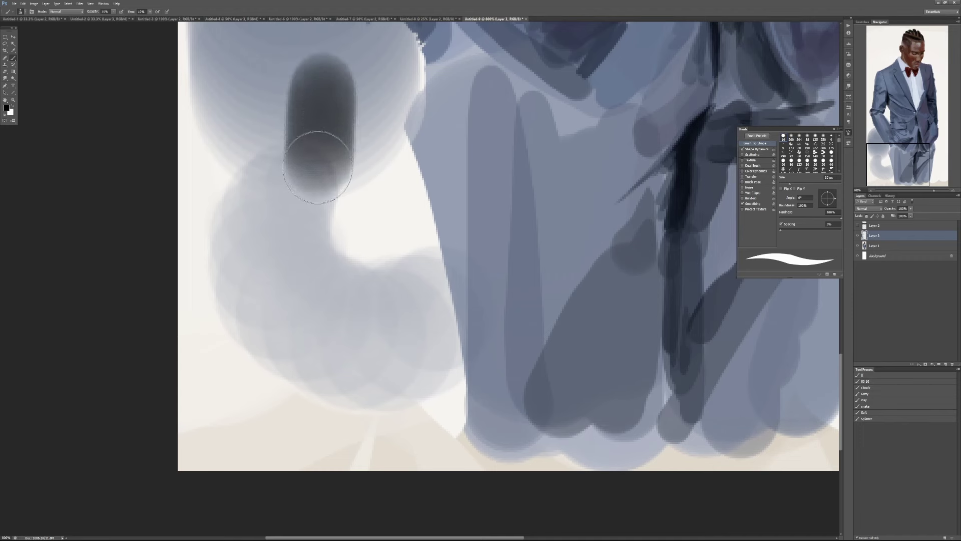
{"action": "key", "text": "ctrl+z"}
Try a short black stroke with an enlarged brush over the grey column and step back through the recent changes.
{"action": "key", "text": "bracketright"}
{"action": "key", "text": "bracketright"}
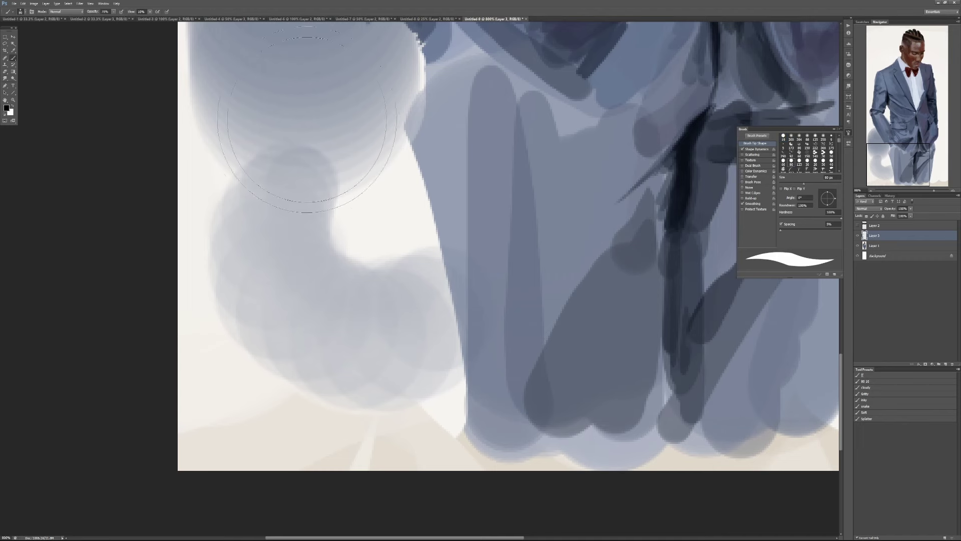
{"action": "key", "text": "bracketright"}
{"action": "key", "text": "bracketright"}
{"action": "key", "text": "bracketright"}
{"action": "mouse_move", "coordinate": [300, 116]}
{"action": "left_mouse_down"}
{"action": "mouse_move", "coordinate": [315, 217]}
{"action": "mouse_move", "coordinate": [300, 250]}
{"action": "mouse_move", "coordinate": [305, 176]}
{"action": "mouse_move", "coordinate": [311, 212]}
{"action": "mouse_move", "coordinate": [278, 133]}
{"action": "mouse_move", "coordinate": [300, 182]}
{"action": "mouse_move", "coordinate": [313, 160]}
{"action": "left_mouse_up"}
{"action": "key", "text": "ctrl+alt+z"}
{"action": "key", "text": "ctrl+alt+z"}
{"action": "key", "text": "ctrl+alt+z"}
{"action": "key", "text": "ctrl+alt+z"}
{"action": "key", "text": "ctrl+alt+z"}
{"action": "key", "text": "ctrl+alt+z"}
{"action": "key", "text": "ctrl+alt+z"}
{"action": "key", "text": "ctrl+alt+z"}
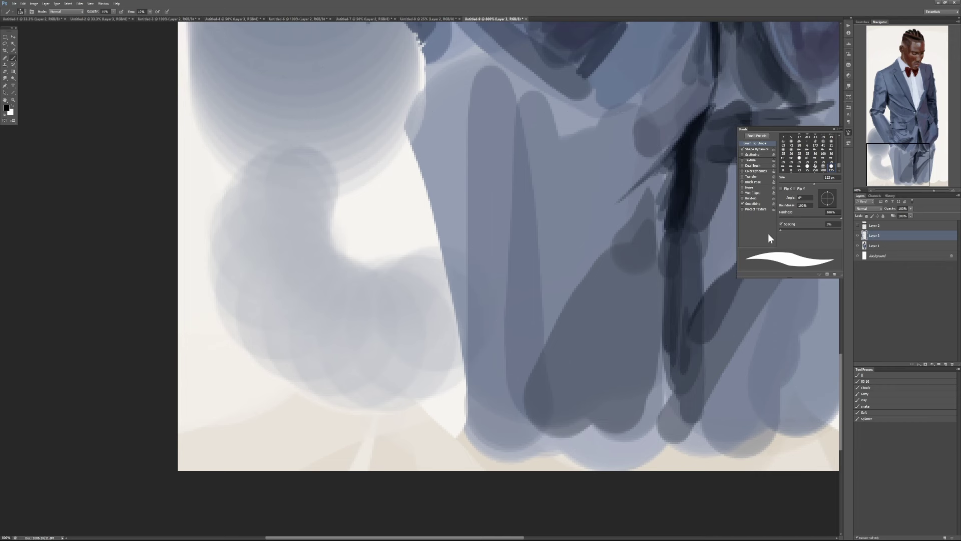
Lower the brush spacing to 1%, try a large black oval beside the trouser leg, and undo it.
{"action": "left_click_drag", "start_coordinate": [780, 230], "coordinate": [755, 245]}
{"action": "left_click_drag", "start_coordinate": [328, 125], "coordinate": [325, 281]}
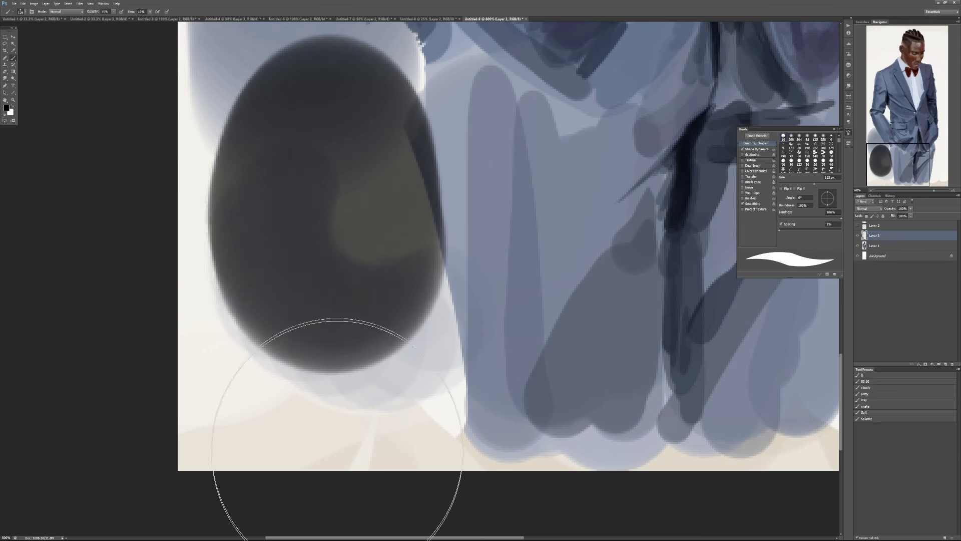
{"action": "key", "text": "ctrl+z"}
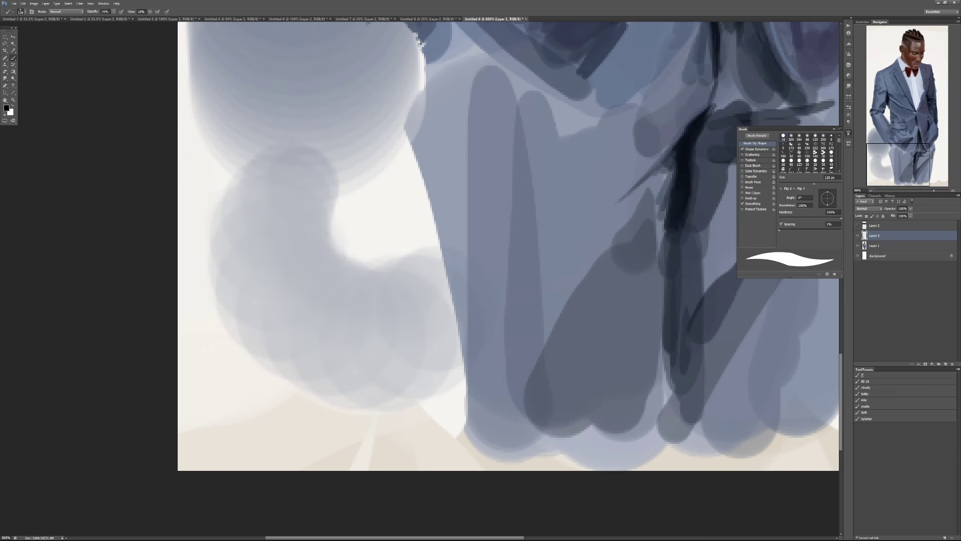
Lower the brush flow to 2%, try a large soft dark stroke beside the trouser leg, and undo it.
{"action": "left_click_drag", "start_coordinate": [131, 11], "coordinate": [125, 11]}
{"action": "mouse_move", "coordinate": [317, 193]}
{"action": "left_mouse_down"}
{"action": "mouse_move", "coordinate": [294, 189]}
{"action": "mouse_move", "coordinate": [303, 187]}
{"action": "mouse_move", "coordinate": [311, 283]}
{"action": "mouse_move", "coordinate": [328, 319]}
{"action": "left_mouse_up"}
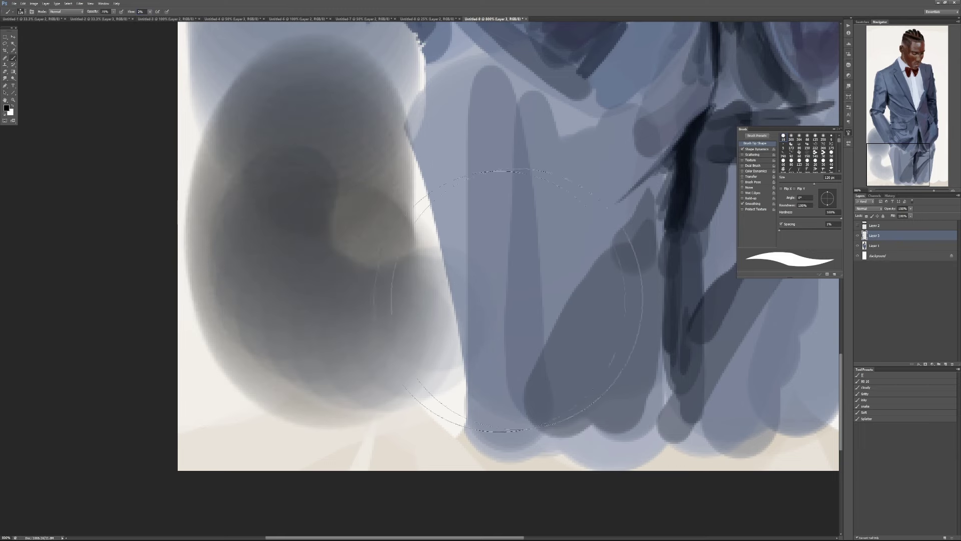
{"action": "key", "text": "ctrl+z"}
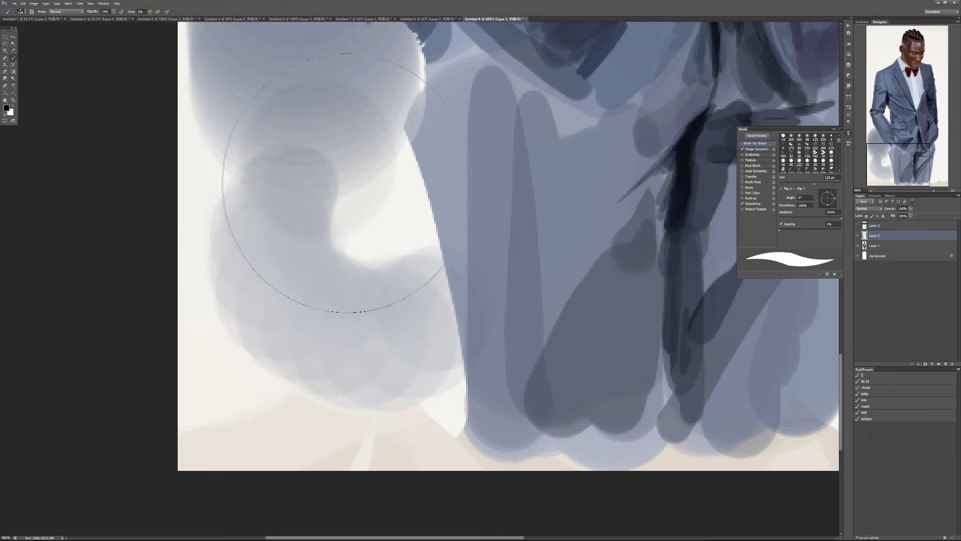
Reduce the brush size and paint a smooth dark vertical stroke beside the trouser leg at 2% flow.
{"action": "key", "text": "bracketleft"}
{"action": "key", "text": "bracketleft"}
{"action": "key", "text": "bracketleft"}
{"action": "key", "text": "bracketleft"}
{"action": "mouse_move", "coordinate": [308, 126]}
{"action": "left_mouse_down"}
{"action": "mouse_move", "coordinate": [296, 301]}
{"action": "mouse_move", "coordinate": [325, 340]}
{"action": "left_mouse_up"}
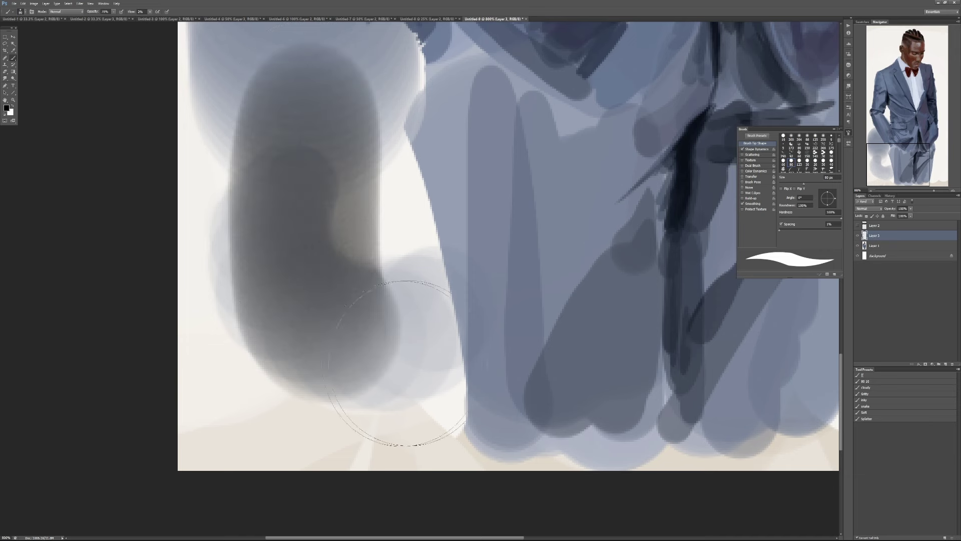
Undo the last dark stroke and paint another one on the pale background beside the trousers.
{"action": "key", "text": "ctrl+z"}
{"action": "mouse_move", "coordinate": [283, 125]}
{"action": "left_mouse_down"}
{"action": "mouse_move", "coordinate": [279, 343]}
{"action": "mouse_move", "coordinate": [382, 300]}
{"action": "left_mouse_up"}
{"action": "scroll", "coordinate": [382, 300], "scroll_direction": "down", "scroll_amount": 1}
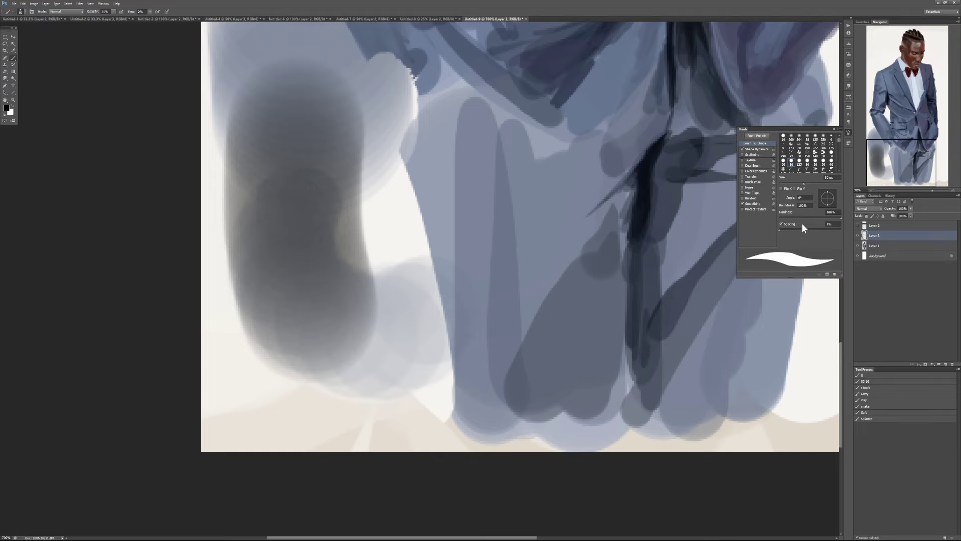
Try a dark stroke across the trousers with the second brush preset, and undo it together with the dark background stroke.
{"action": "left_click", "coordinate": [873, 375]}
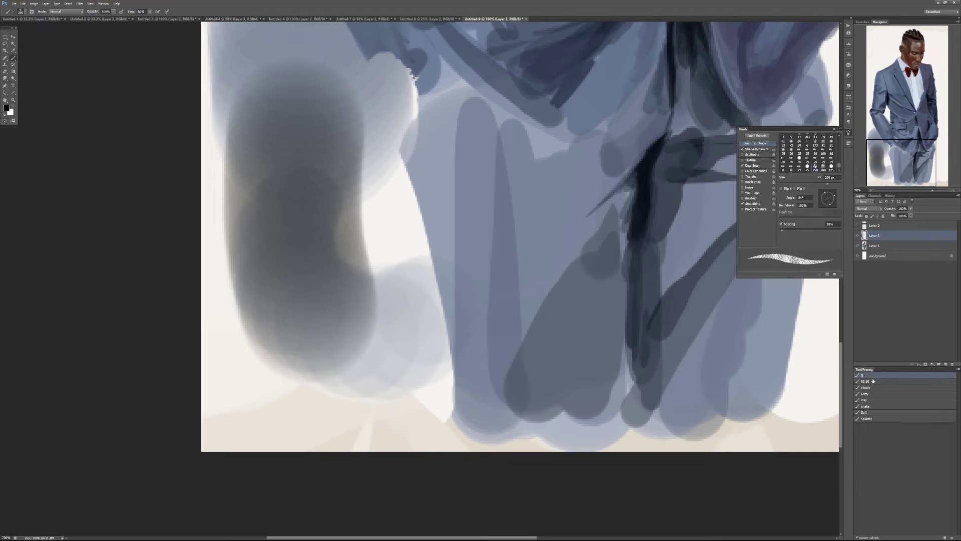
{"action": "left_click", "coordinate": [865, 381]}
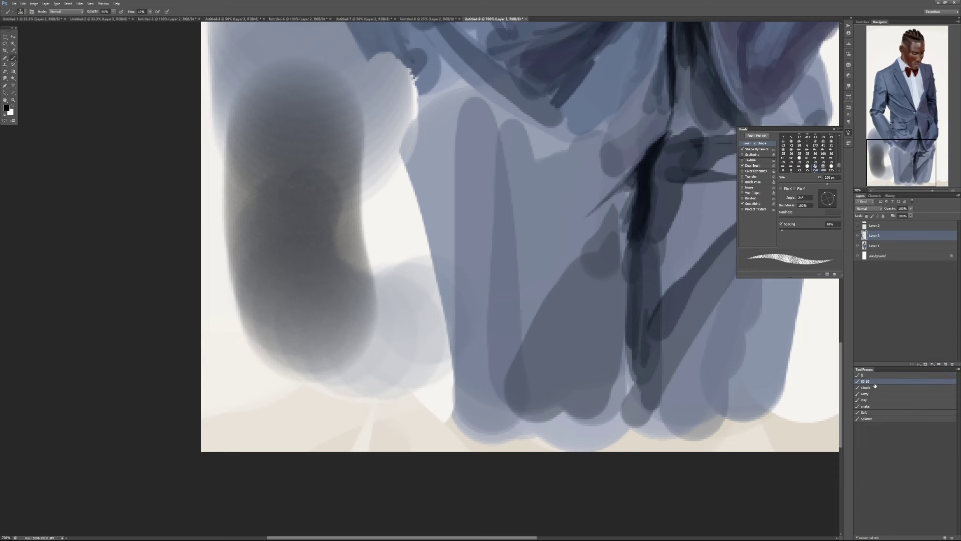
{"action": "mouse_move", "coordinate": [466, 260]}
{"action": "left_mouse_down"}
{"action": "mouse_move", "coordinate": [511, 288]}
{"action": "mouse_move", "coordinate": [593, 297]}
{"action": "left_mouse_up"}
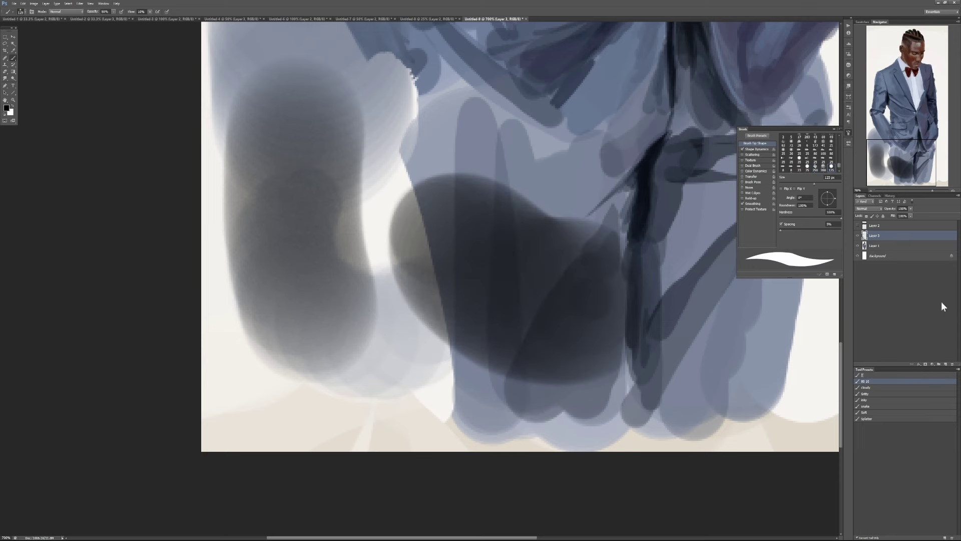
{"action": "key", "text": "ctrl+alt+z"}
{"action": "key", "text": "ctrl+alt+z"}
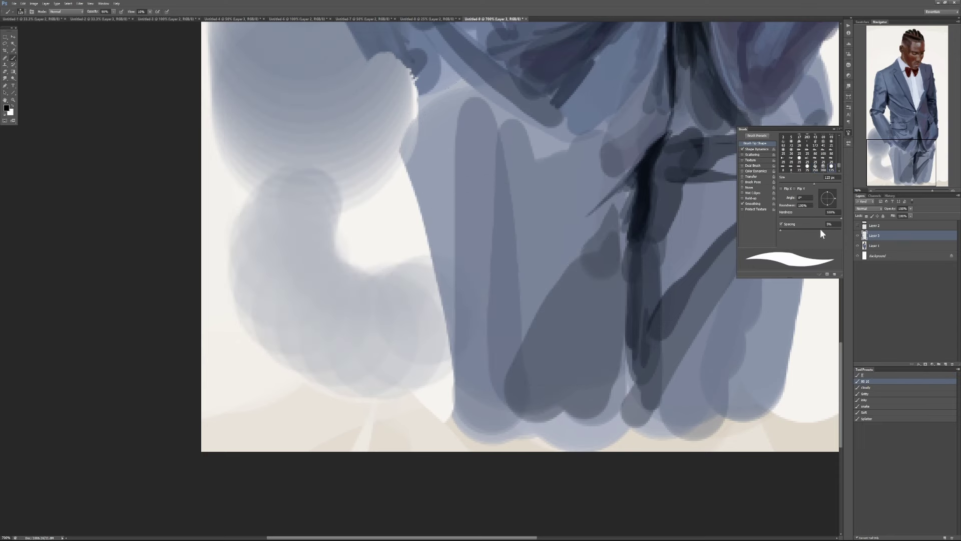
Close the brush settings and examine the painted figure from the trousers up to the head.
{"action": "left_click", "coordinate": [848, 134]}
{"action": "scroll", "coordinate": [584, 254], "scroll_direction": "right", "scroll_amount": 2}
{"action": "scroll", "coordinate": [602, 255], "scroll_direction": "down", "scroll_amount": 1}
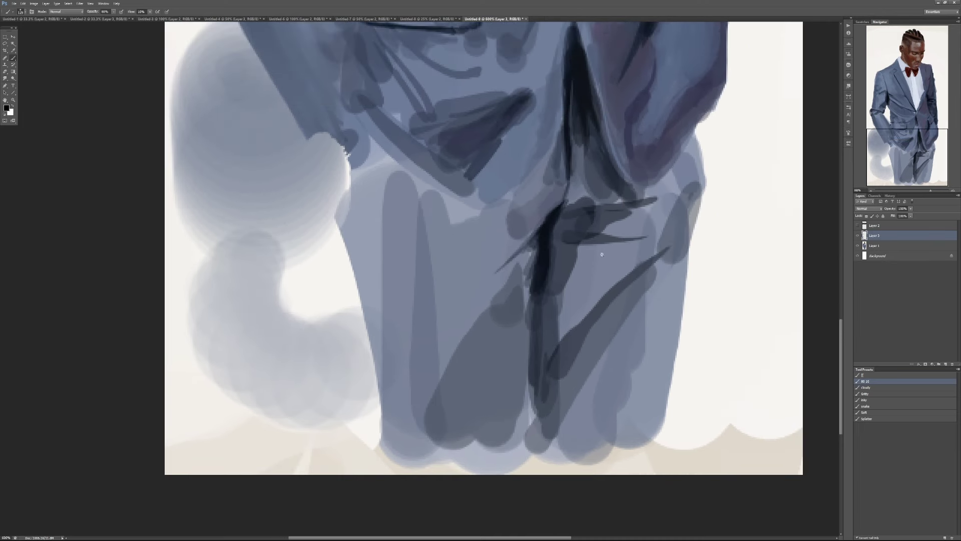
{"action": "scroll", "coordinate": [602, 255], "scroll_direction": "down", "scroll_amount": 1}
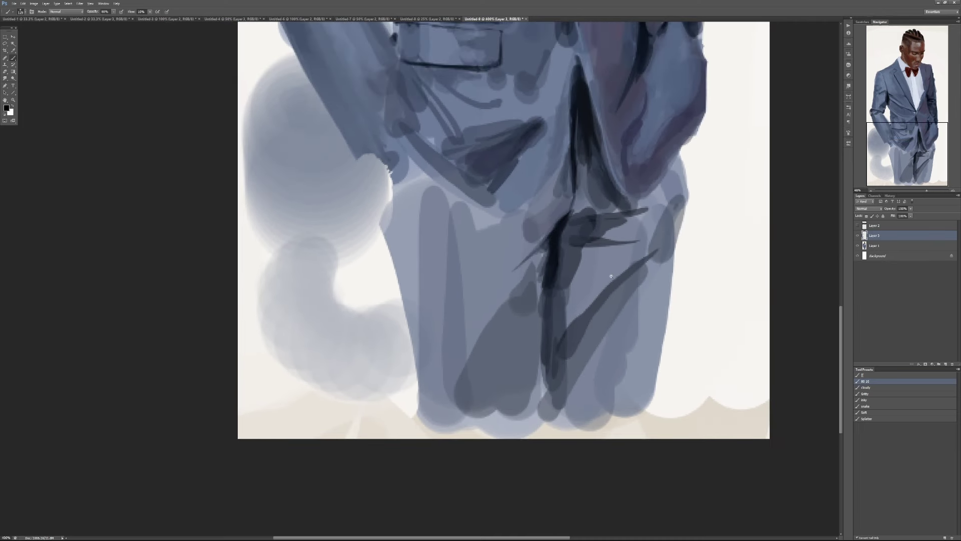
{"action": "scroll", "coordinate": [608, 270], "scroll_direction": "down", "scroll_amount": 1}
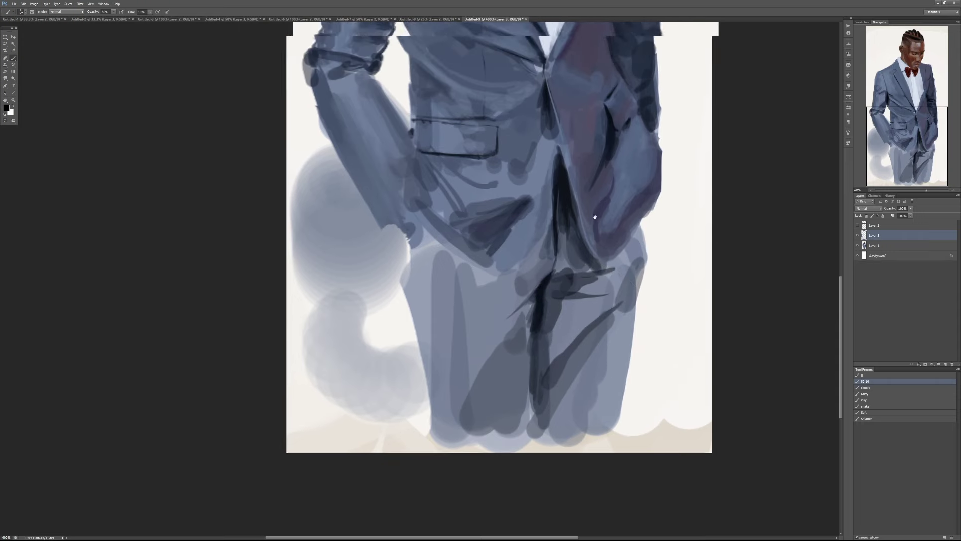
{"action": "scroll", "coordinate": [601, 260], "scroll_direction": "right", "scroll_amount": 1}
{"action": "scroll", "coordinate": [601, 250], "scroll_direction": "up", "scroll_amount": 3}
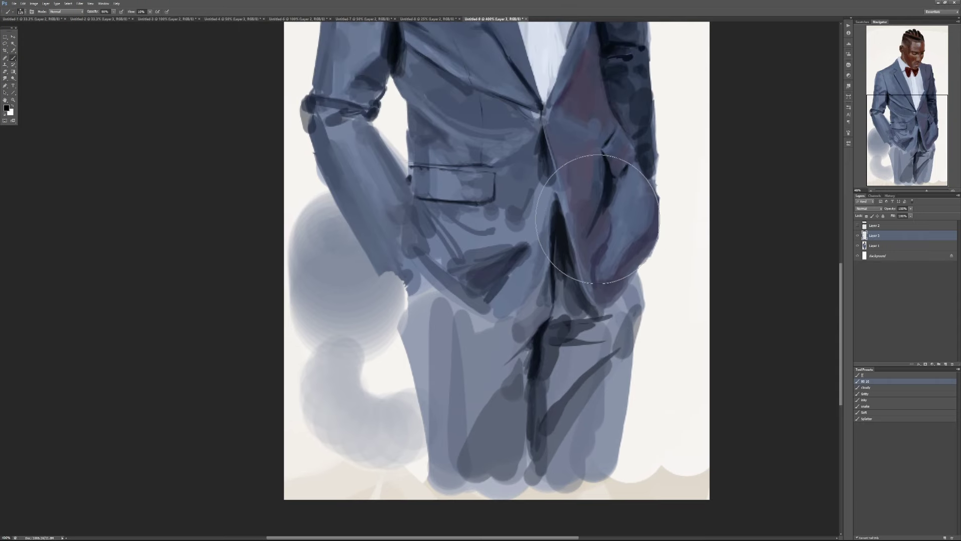
{"action": "left_click_drag", "start_coordinate": [498, 172], "coordinate": [482, 383]}
{"action": "left_click_drag", "start_coordinate": [462, 310], "coordinate": [459, 315]}
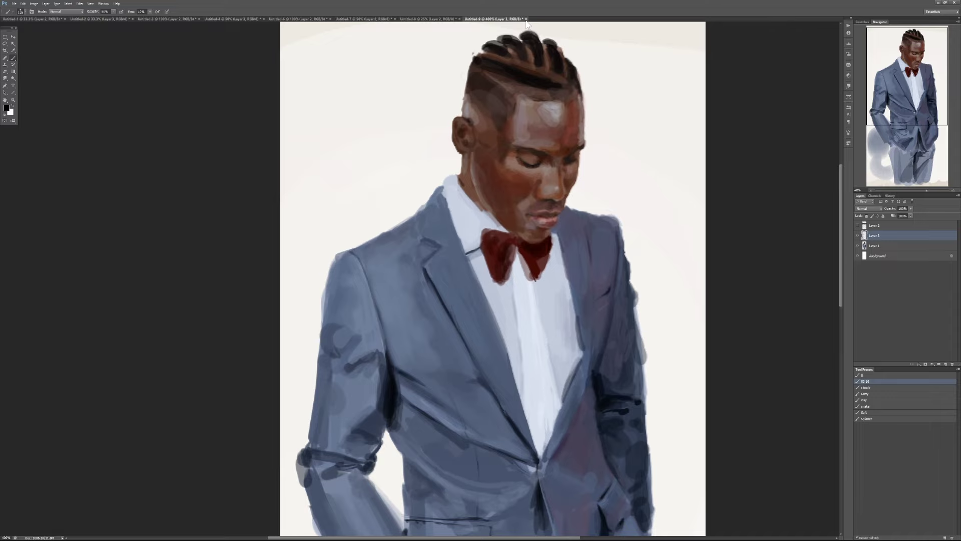
Select the textured first brush preset, reduce the brush size, and try a black stroke over the jacket and shirt, undoing it.
{"action": "left_click", "coordinate": [862, 375]}
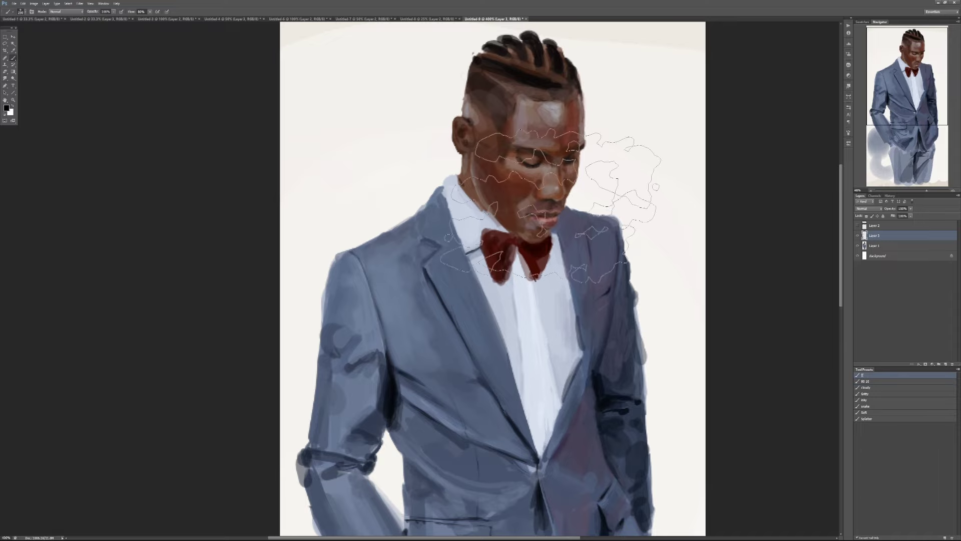
{"action": "mouse_move", "coordinate": [531, 210]}
{"action": "left_mouse_down"}
{"action": "mouse_move", "coordinate": [480, 225]}
{"action": "mouse_move", "coordinate": [460, 221]}
{"action": "left_mouse_up"}
{"action": "key", "text": "ctrl+z"}
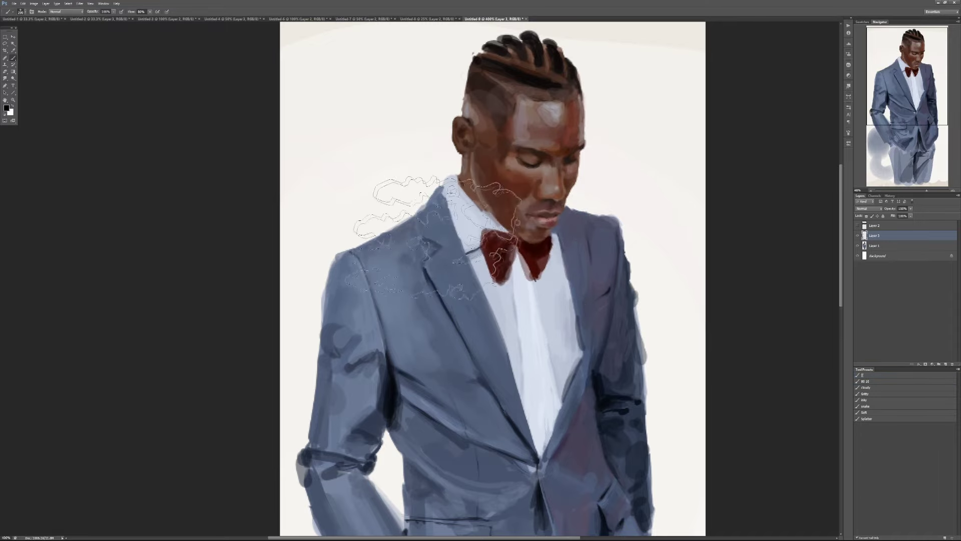
{"action": "key", "text": "bracketleft"}
{"action": "key", "text": "bracketleft"}
{"action": "key", "text": "bracketleft"}
{"action": "key", "text": "bracketleft"}
{"action": "key", "text": "bracketleft"}
{"action": "key", "text": "bracketleft"}
{"action": "key", "text": "bracketleft"}
{"action": "key", "text": "bracketleft"}
{"action": "mouse_move", "coordinate": [373, 85]}
{"action": "left_mouse_down"}
{"action": "mouse_move", "coordinate": [353, 150]}
{"action": "mouse_move", "coordinate": [476, 360]}
{"action": "mouse_move", "coordinate": [664, 343]}
{"action": "left_mouse_up"}
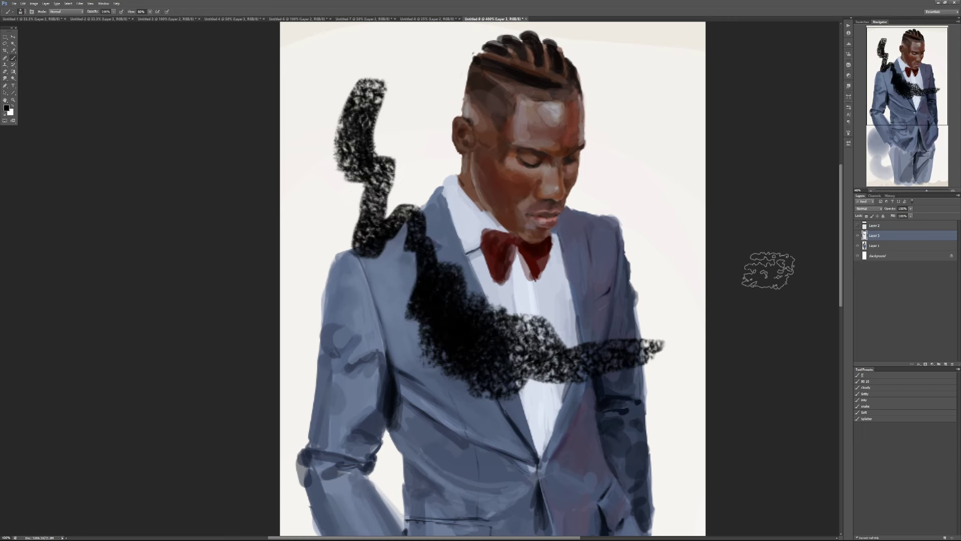
{"action": "key", "text": "ctrl+z"}
Try more black textured strokes from the background over the shoulder and chest, undoing them.
{"action": "left_click_drag", "start_coordinate": [381, 120], "coordinate": [376, 136]}
{"action": "mouse_move", "coordinate": [373, 158]}
{"action": "left_mouse_down"}
{"action": "mouse_move", "coordinate": [408, 268]}
{"action": "mouse_move", "coordinate": [536, 325]}
{"action": "mouse_move", "coordinate": [659, 272]}
{"action": "left_mouse_up"}
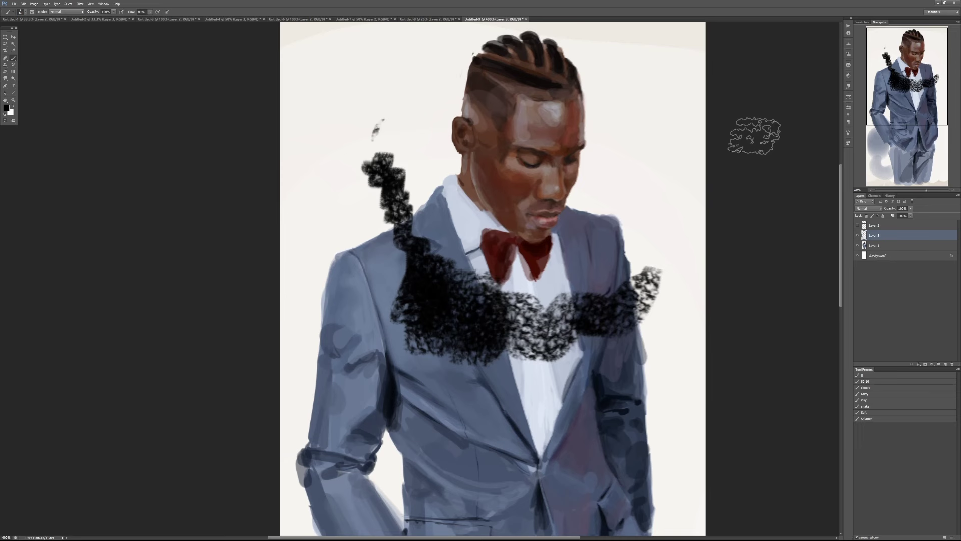
{"action": "key", "text": "ctrl+z"}
{"action": "mouse_move", "coordinate": [350, 163]}
{"action": "left_mouse_down"}
{"action": "mouse_move", "coordinate": [380, 165]}
{"action": "mouse_move", "coordinate": [385, 213]}
{"action": "mouse_move", "coordinate": [455, 349]}
{"action": "left_mouse_up"}
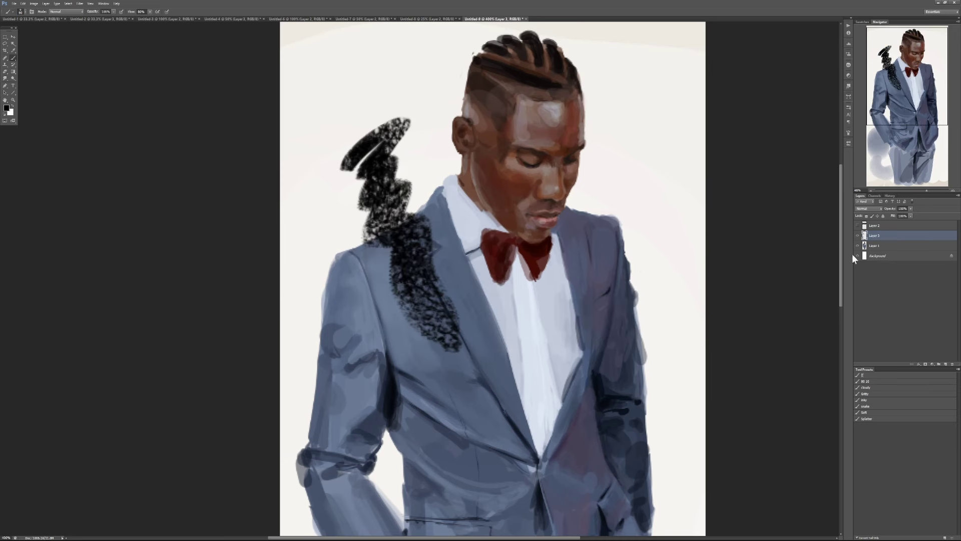
{"action": "key", "text": "ctrl+z"}
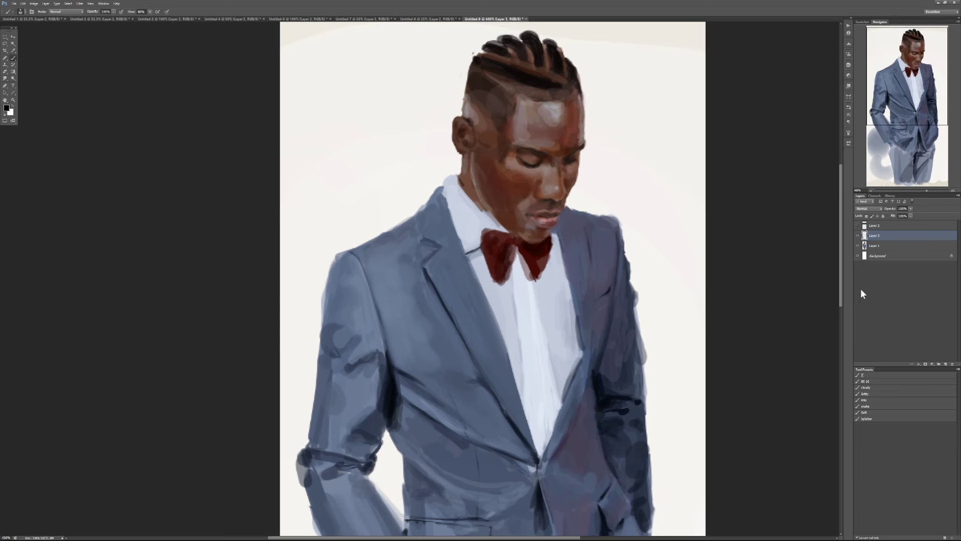
Close the open painting without saving its changes and switch to the suit painting with looping background lines.
{"action": "left_click", "coordinate": [526, 19]}
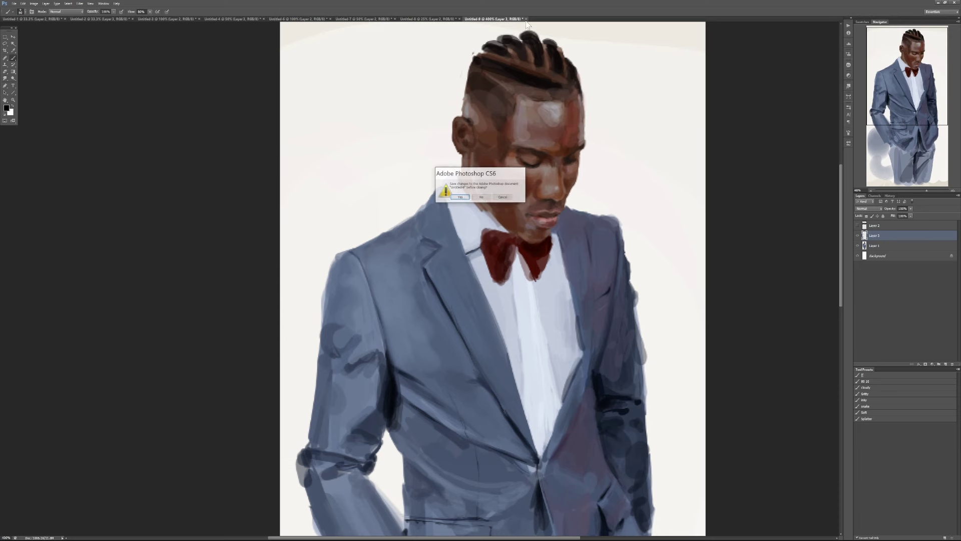
{"action": "left_click", "coordinate": [482, 197]}
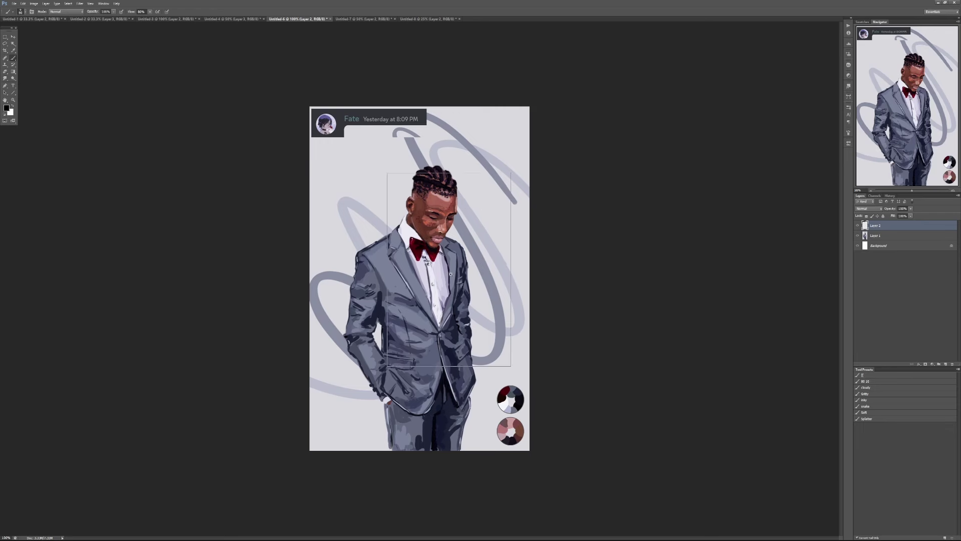
Add a new layer directly above Layer 1.
{"action": "key", "text": "ctrl+plus"}
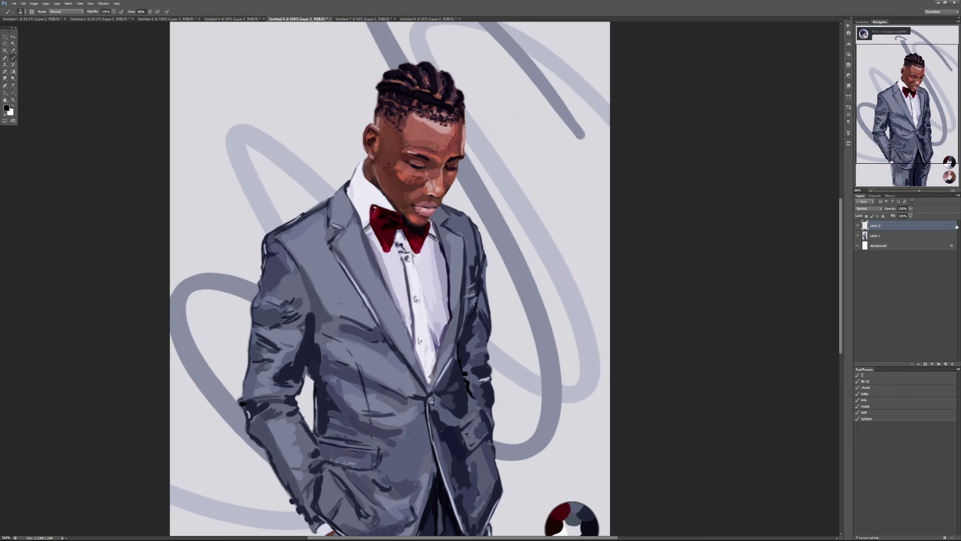
{"action": "mouse_move", "coordinate": [901, 104]}
{"action": "left_mouse_down"}
{"action": "mouse_move", "coordinate": [898, 86]}
{"action": "mouse_move", "coordinate": [896, 125]}
{"action": "left_mouse_up"}
{"action": "left_click", "coordinate": [887, 233]}
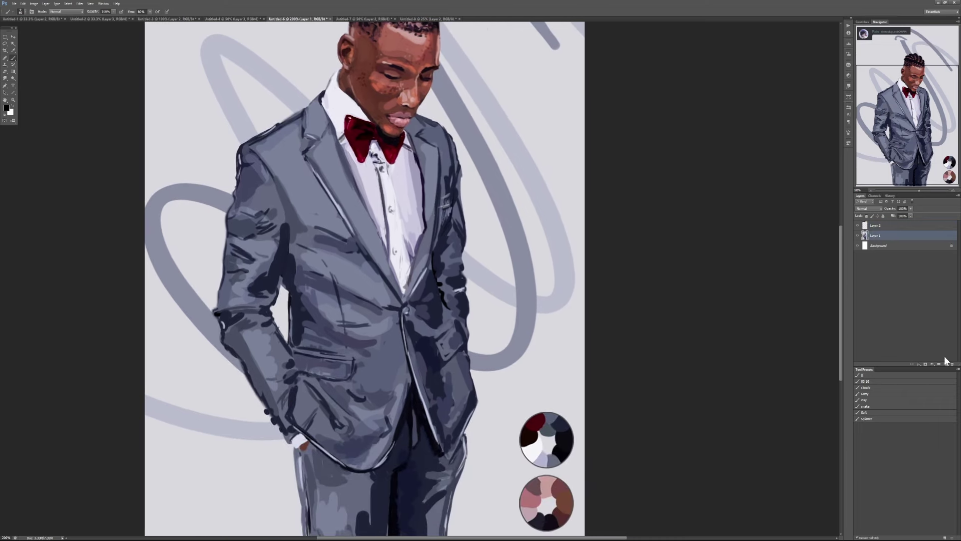
{"action": "left_click", "coordinate": [948, 365]}
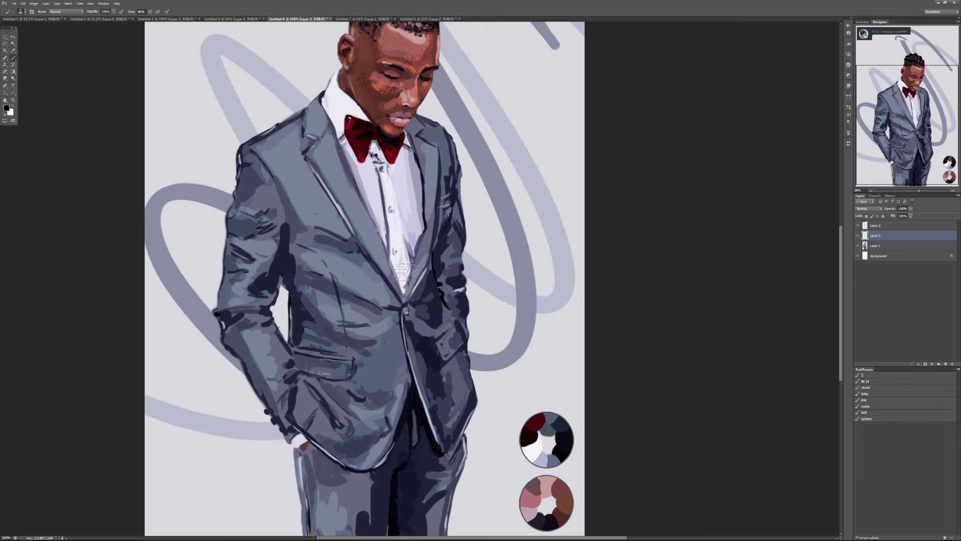
Select the second brush preset, set its flow to 100%, and paint navy test strokes beside the torso, undoing the last one.
{"action": "left_click", "coordinate": [884, 381]}
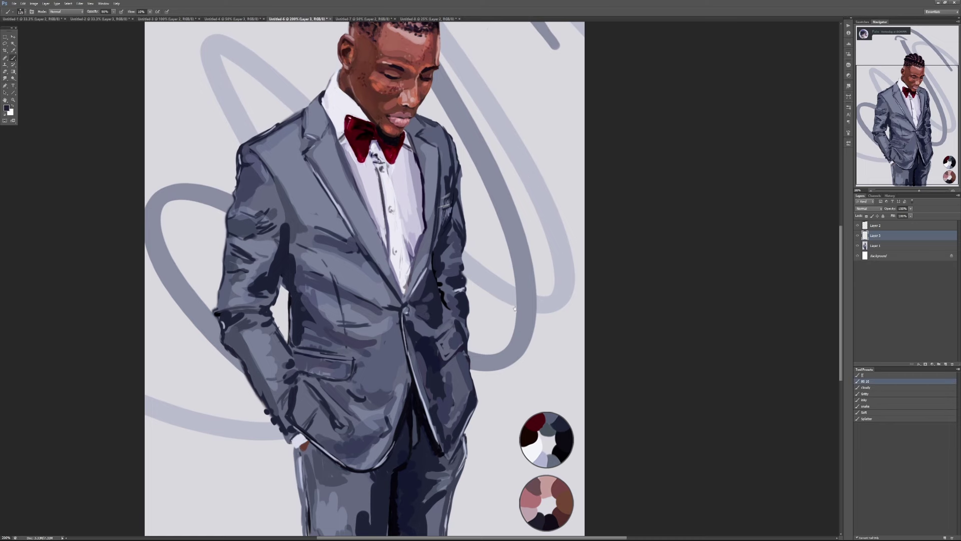
{"action": "scroll", "coordinate": [514, 308], "scroll_direction": "down", "scroll_amount": 3}
{"action": "scroll", "coordinate": [511, 310], "scroll_direction": "up", "scroll_amount": 4}
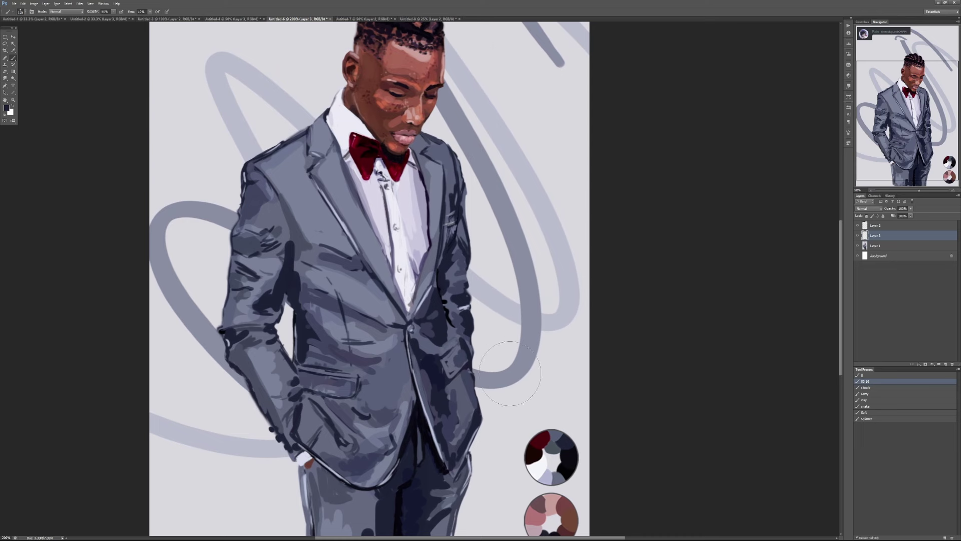
{"action": "key", "text": "0"}
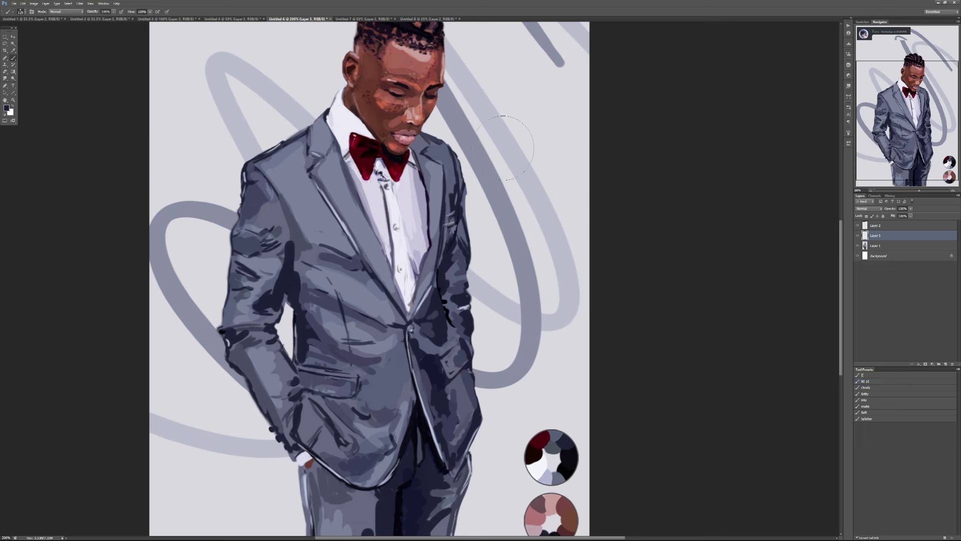
{"action": "mouse_move", "coordinate": [503, 148]}
{"action": "left_mouse_down"}
{"action": "mouse_move", "coordinate": [494, 174]}
{"action": "mouse_move", "coordinate": [511, 272]}
{"action": "mouse_move", "coordinate": [523, 290]}
{"action": "left_mouse_up"}
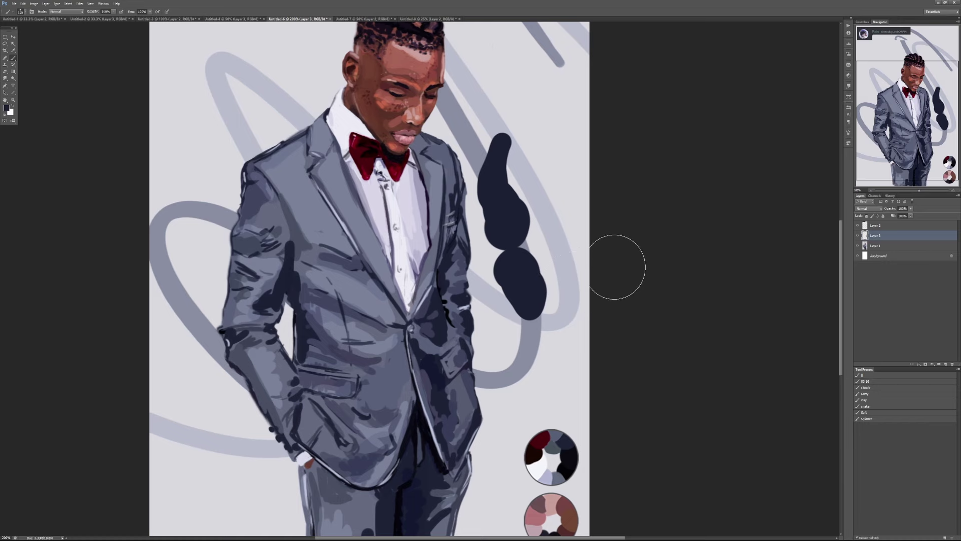
{"action": "key", "text": "ctrl+z"}
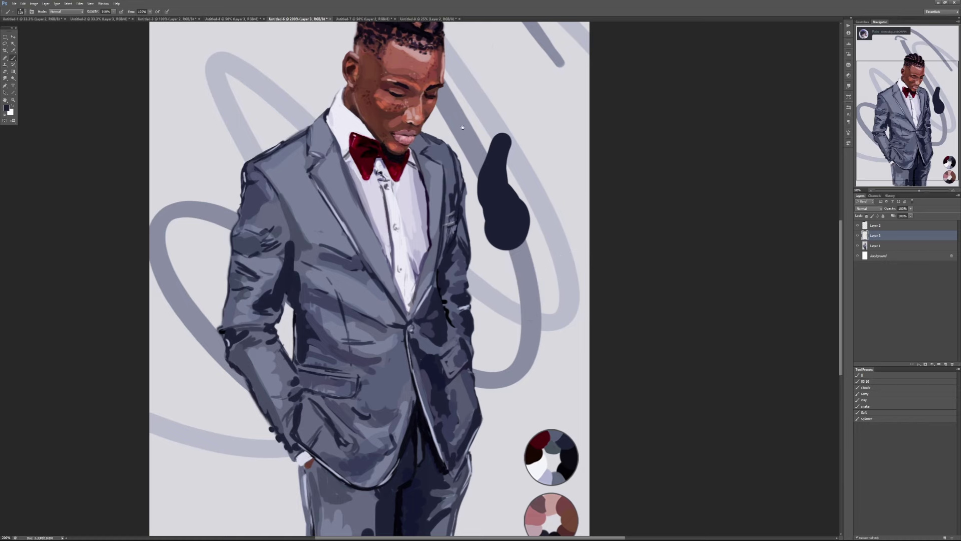
Examine the face, jacket and trousers of the painting up close.
{"action": "scroll", "coordinate": [462, 127], "scroll_direction": "up", "scroll_amount": 3}
{"action": "scroll", "coordinate": [481, 323], "scroll_direction": "up", "scroll_amount": 1}
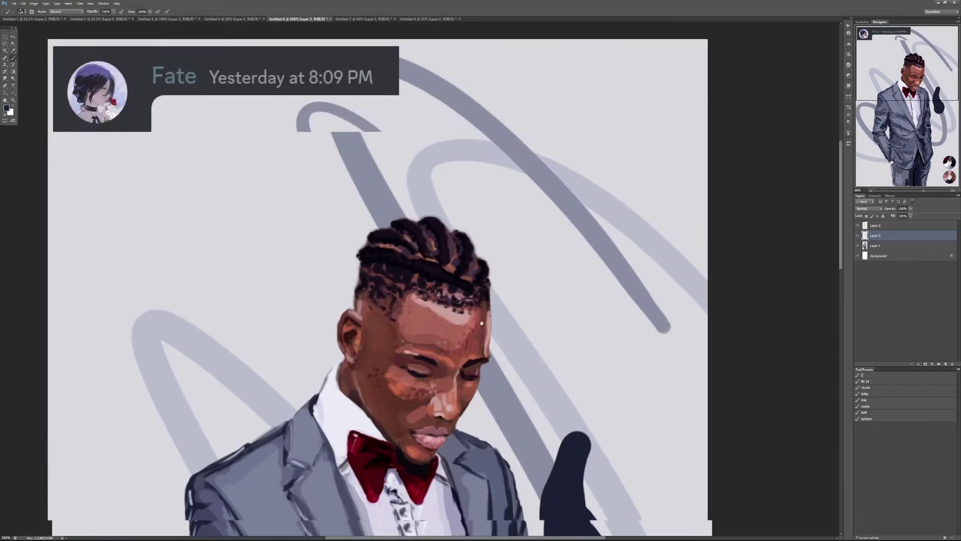
{"action": "left_click_drag", "start_coordinate": [481, 323], "coordinate": [468, 288]}
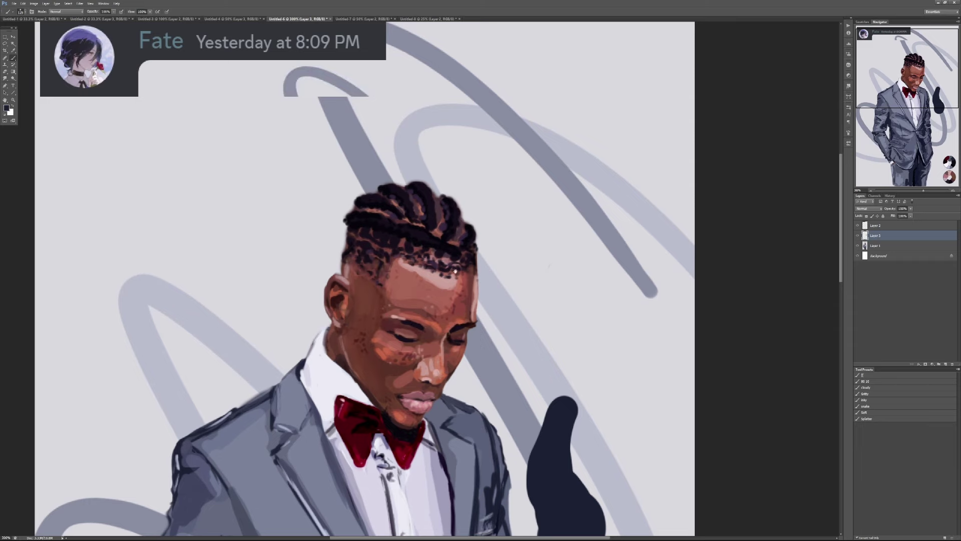
{"action": "scroll", "coordinate": [520, 161], "scroll_direction": "down", "scroll_amount": 1}
{"action": "scroll", "coordinate": [495, 147], "scroll_direction": "up", "scroll_amount": 1}
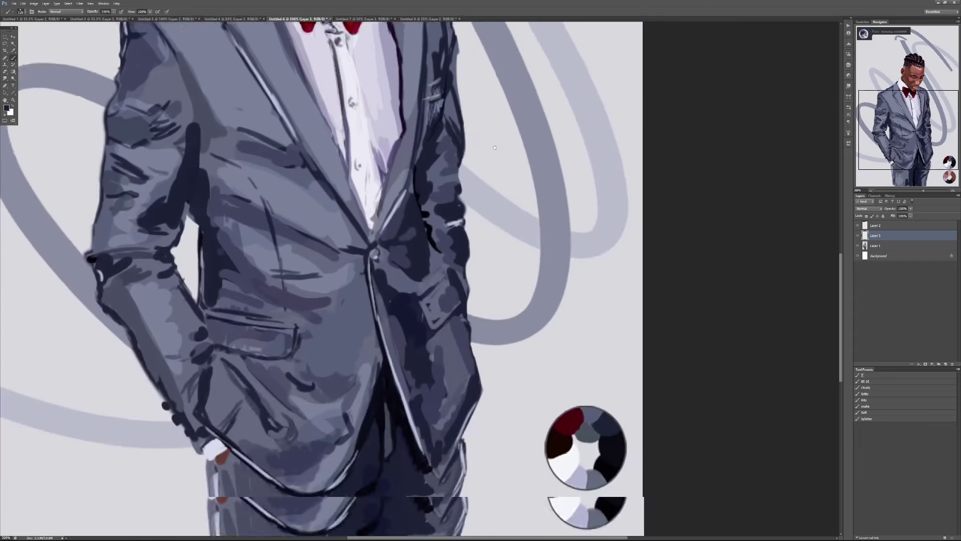
{"action": "scroll", "coordinate": [494, 147], "scroll_direction": "down", "scroll_amount": 1}
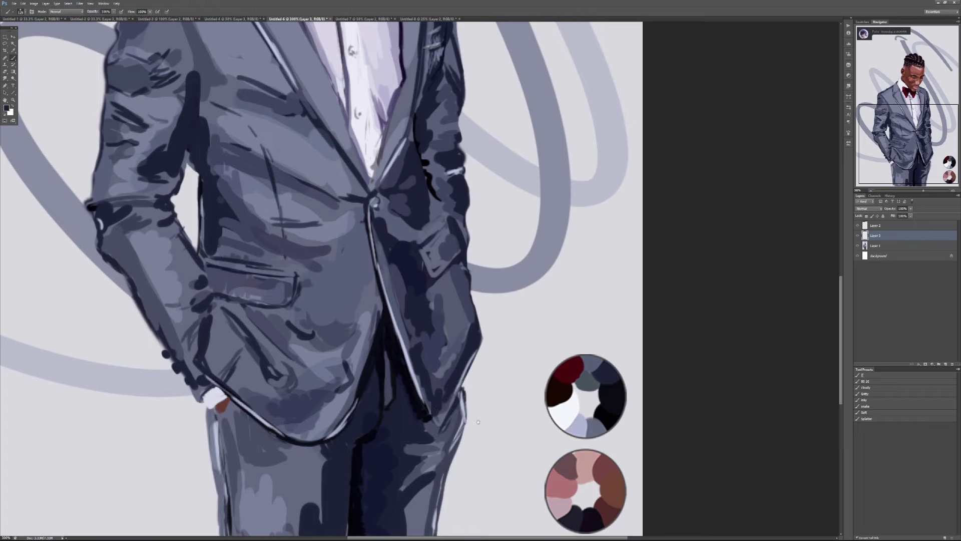
{"action": "scroll", "coordinate": [478, 421], "scroll_direction": "down", "scroll_amount": 1}
{"action": "scroll", "coordinate": [522, 374], "scroll_direction": "up", "scroll_amount": 1}
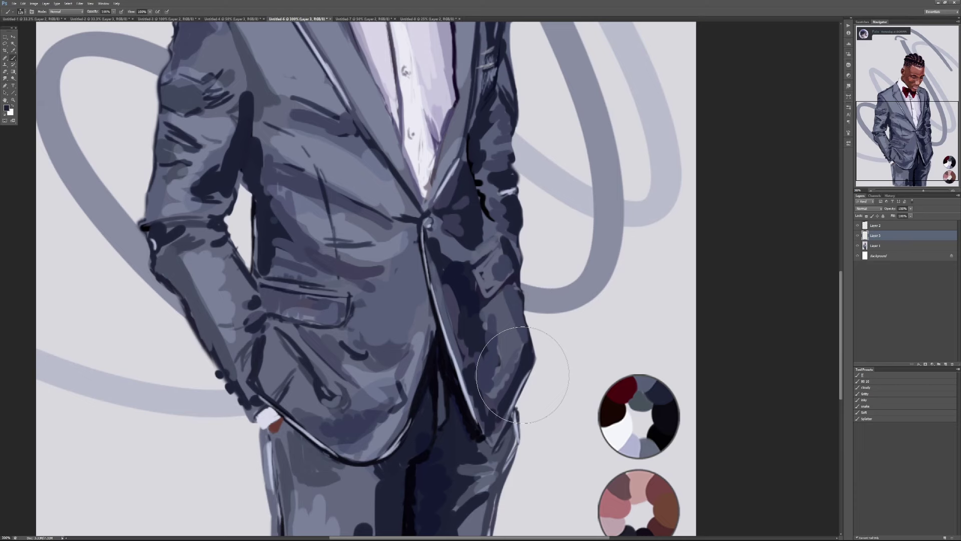
{"action": "left_click_drag", "start_coordinate": [380, 121], "coordinate": [330, 311]}
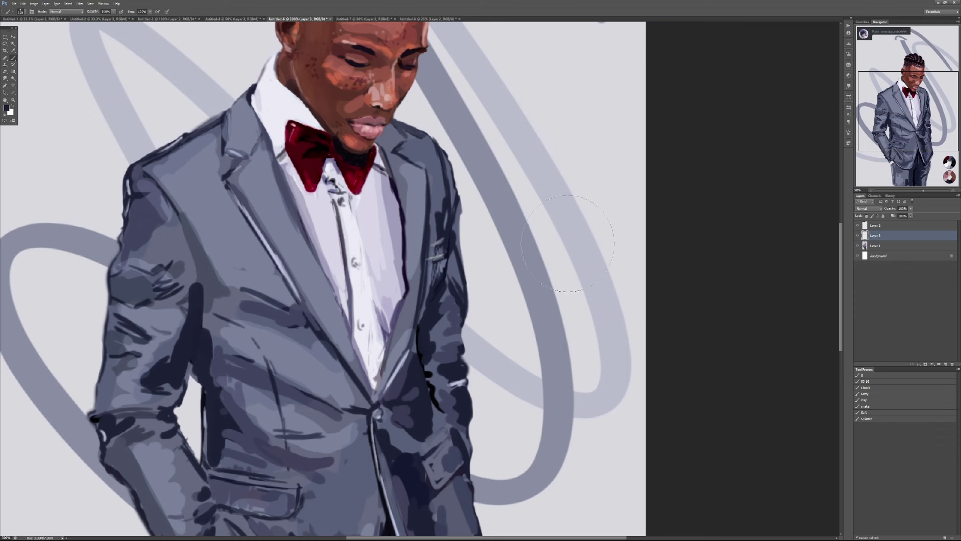
Try several brush strokes on the background beside the shoulder and arm, undoing each one.
{"action": "left_click", "coordinate": [558, 77]}
{"action": "mouse_move", "coordinate": [538, 98]}
{"action": "left_mouse_down"}
{"action": "mouse_move", "coordinate": [556, 210]}
{"action": "mouse_move", "coordinate": [562, 376]}
{"action": "left_mouse_up"}
{"action": "key", "text": "ctrl+z"}
{"action": "mouse_move", "coordinate": [527, 336]}
{"action": "left_mouse_down"}
{"action": "mouse_move", "coordinate": [506, 235]}
{"action": "mouse_move", "coordinate": [557, 279]}
{"action": "left_mouse_up"}
{"action": "key", "text": "ctrl+z"}
{"action": "left_click_drag", "start_coordinate": [530, 137], "coordinate": [558, 396]}
{"action": "key", "text": "ctrl+z"}
{"action": "mouse_move", "coordinate": [552, 124]}
{"action": "left_mouse_down"}
{"action": "mouse_move", "coordinate": [548, 205]}
{"action": "mouse_move", "coordinate": [583, 331]}
{"action": "left_mouse_up"}
{"action": "key", "text": "ctrl+z"}
Paint a soft, translucent blue-grey haze over the background beside the face and shoulder.
{"action": "mouse_move", "coordinate": [545, 162]}
{"action": "left_mouse_down"}
{"action": "mouse_move", "coordinate": [562, 122]}
{"action": "mouse_move", "coordinate": [550, 116]}
{"action": "mouse_move", "coordinate": [539, 130]}
{"action": "mouse_move", "coordinate": [517, 61]}
{"action": "mouse_move", "coordinate": [575, 72]}
{"action": "mouse_move", "coordinate": [588, 105]}
{"action": "mouse_move", "coordinate": [572, 152]}
{"action": "mouse_move", "coordinate": [591, 131]}
{"action": "mouse_move", "coordinate": [586, 205]}
{"action": "mouse_move", "coordinate": [610, 163]}
{"action": "left_mouse_up"}
{"action": "scroll", "coordinate": [583, 205], "scroll_direction": "up", "scroll_amount": 5}
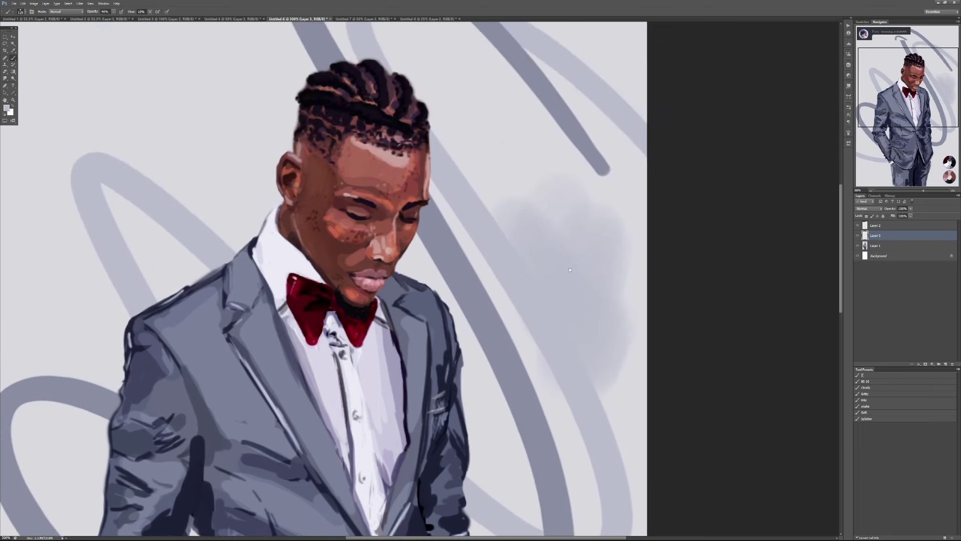
{"action": "mouse_move", "coordinate": [531, 246]}
{"action": "left_mouse_down"}
{"action": "mouse_move", "coordinate": [495, 165]}
{"action": "mouse_move", "coordinate": [530, 232]}
{"action": "mouse_move", "coordinate": [590, 193]}
{"action": "mouse_move", "coordinate": [594, 395]}
{"action": "left_mouse_up"}
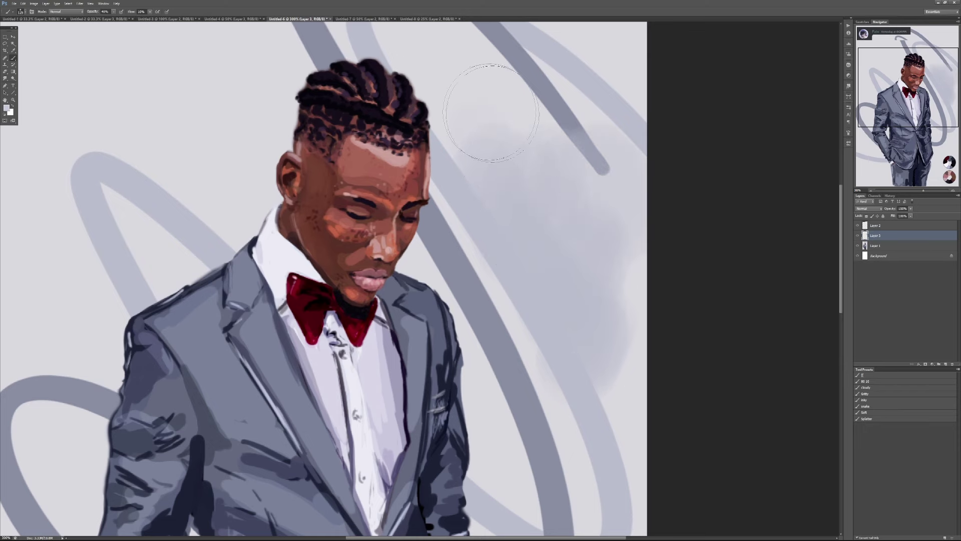
{"action": "scroll", "coordinate": [466, 303], "scroll_direction": "down", "scroll_amount": 5}
{"action": "key", "text": "ctrl+minus"}
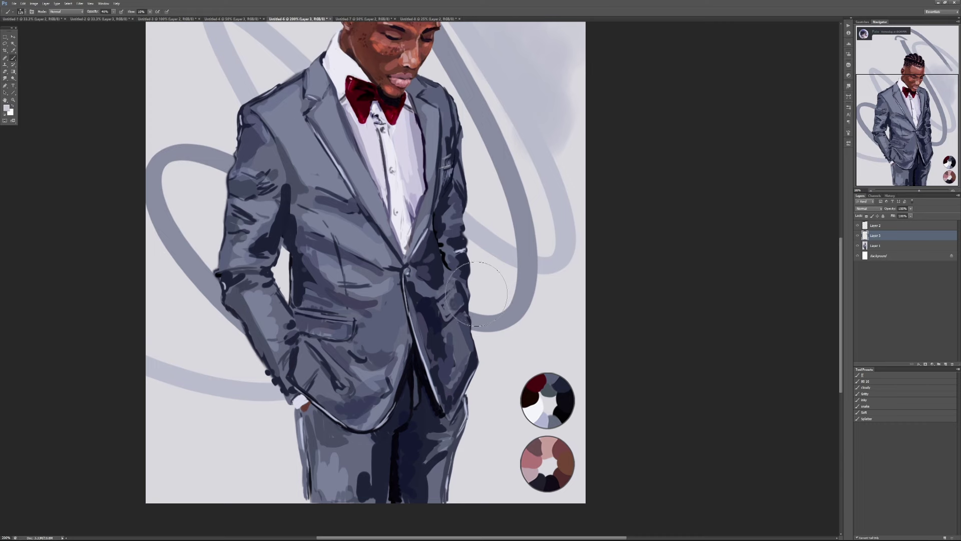
Set the brush opacity and flow to 100%, sample dark navy from the jacket, and paint solid overlapping blobs on the background beside the arm.
{"action": "left_click_drag", "start_coordinate": [450, 280], "coordinate": [449, 260]}
{"action": "left_click_drag", "start_coordinate": [250, 243], "coordinate": [283, 216]}
{"action": "key", "text": "0"}
{"action": "key", "text": "shift+0"}
{"action": "left_click_drag", "start_coordinate": [203, 114], "coordinate": [197, 199]}
{"action": "key", "text": "ctrl+z"}
{"action": "left_click", "coordinate": [441, 220], "text": "alt"}
{"action": "left_click_drag", "start_coordinate": [503, 115], "coordinate": [534, 233]}
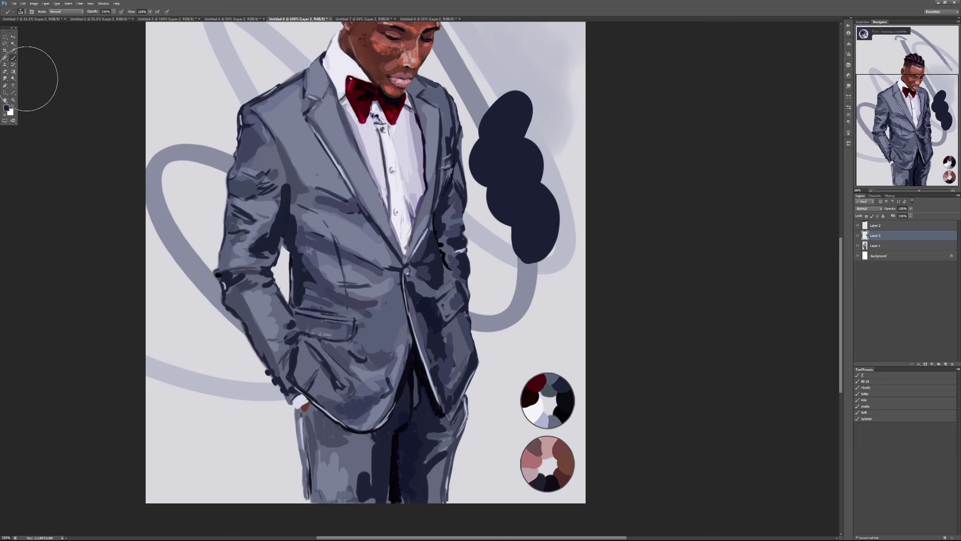
Soften the outer edge of the navy blobs with the smudge tool.
{"action": "left_click", "coordinate": [5, 79]}
{"action": "mouse_move", "coordinate": [552, 256]}
{"action": "left_mouse_down"}
{"action": "mouse_move", "coordinate": [539, 276]}
{"action": "mouse_move", "coordinate": [554, 266]}
{"action": "mouse_move", "coordinate": [555, 169]}
{"action": "mouse_move", "coordinate": [542, 145]}
{"action": "mouse_move", "coordinate": [562, 89]}
{"action": "mouse_move", "coordinate": [537, 86]}
{"action": "mouse_move", "coordinate": [545, 119]}
{"action": "mouse_move", "coordinate": [528, 142]}
{"action": "mouse_move", "coordinate": [521, 99]}
{"action": "mouse_move", "coordinate": [495, 95]}
{"action": "mouse_move", "coordinate": [501, 112]}
{"action": "mouse_move", "coordinate": [513, 71]}
{"action": "mouse_move", "coordinate": [557, 103]}
{"action": "mouse_move", "coordinate": [514, 95]}
{"action": "mouse_move", "coordinate": [503, 115]}
{"action": "mouse_move", "coordinate": [509, 65]}
{"action": "mouse_move", "coordinate": [531, 69]}
{"action": "mouse_move", "coordinate": [548, 128]}
{"action": "mouse_move", "coordinate": [534, 263]}
{"action": "left_mouse_up"}
{"action": "mouse_move", "coordinate": [496, 195]}
{"action": "left_mouse_down"}
{"action": "mouse_move", "coordinate": [530, 171]}
{"action": "mouse_move", "coordinate": [527, 239]}
{"action": "mouse_move", "coordinate": [543, 214]}
{"action": "mouse_move", "coordinate": [495, 213]}
{"action": "mouse_move", "coordinate": [492, 120]}
{"action": "mouse_move", "coordinate": [498, 172]}
{"action": "mouse_move", "coordinate": [508, 161]}
{"action": "mouse_move", "coordinate": [502, 143]}
{"action": "mouse_move", "coordinate": [498, 186]}
{"action": "mouse_move", "coordinate": [507, 188]}
{"action": "mouse_move", "coordinate": [530, 146]}
{"action": "mouse_move", "coordinate": [516, 233]}
{"action": "mouse_move", "coordinate": [537, 164]}
{"action": "mouse_move", "coordinate": [543, 294]}
{"action": "mouse_move", "coordinate": [500, 230]}
{"action": "mouse_move", "coordinate": [518, 217]}
{"action": "mouse_move", "coordinate": [528, 268]}
{"action": "mouse_move", "coordinate": [551, 219]}
{"action": "mouse_move", "coordinate": [546, 294]}
{"action": "mouse_move", "coordinate": [539, 221]}
{"action": "mouse_move", "coordinate": [565, 340]}
{"action": "left_mouse_up"}
Set the brush opacity to 40% and flow to 10%, and blend a soft navy-to-grey gradient from the blobs up to the canvas's upper edge.
{"action": "key", "text": "b"}
{"action": "key", "text": "shift+1"}
{"action": "key", "text": "4"}
{"action": "scroll", "coordinate": [536, 247], "scroll_direction": "up", "scroll_amount": 5}
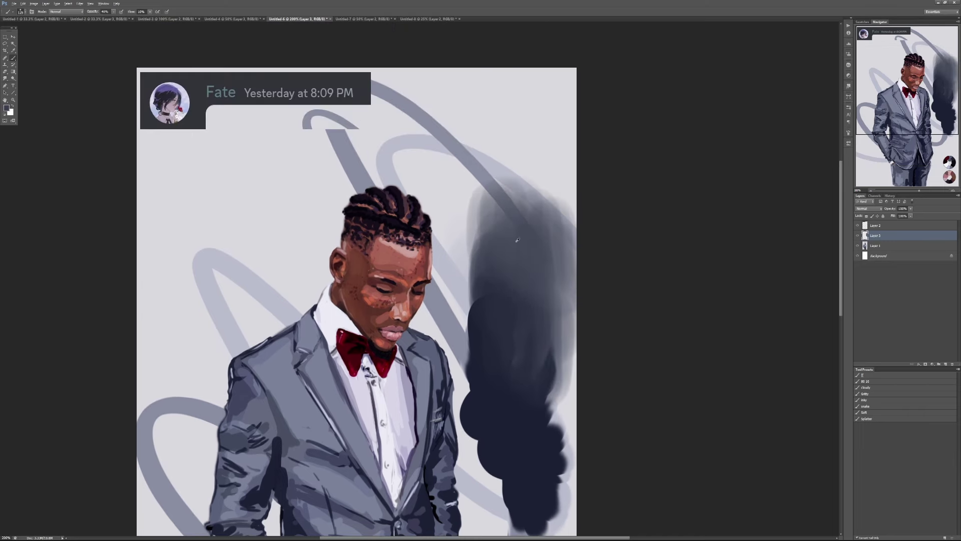
{"action": "mouse_move", "coordinate": [499, 189]}
{"action": "left_mouse_down"}
{"action": "mouse_move", "coordinate": [512, 161]}
{"action": "mouse_move", "coordinate": [528, 240]}
{"action": "mouse_move", "coordinate": [546, 203]}
{"action": "mouse_move", "coordinate": [527, 228]}
{"action": "mouse_move", "coordinate": [502, 230]}
{"action": "mouse_move", "coordinate": [500, 247]}
{"action": "mouse_move", "coordinate": [513, 168]}
{"action": "mouse_move", "coordinate": [516, 182]}
{"action": "mouse_move", "coordinate": [502, 181]}
{"action": "mouse_move", "coordinate": [501, 158]}
{"action": "mouse_move", "coordinate": [513, 98]}
{"action": "mouse_move", "coordinate": [525, 138]}
{"action": "mouse_move", "coordinate": [547, 161]}
{"action": "mouse_move", "coordinate": [550, 146]}
{"action": "mouse_move", "coordinate": [563, 215]}
{"action": "left_mouse_up"}
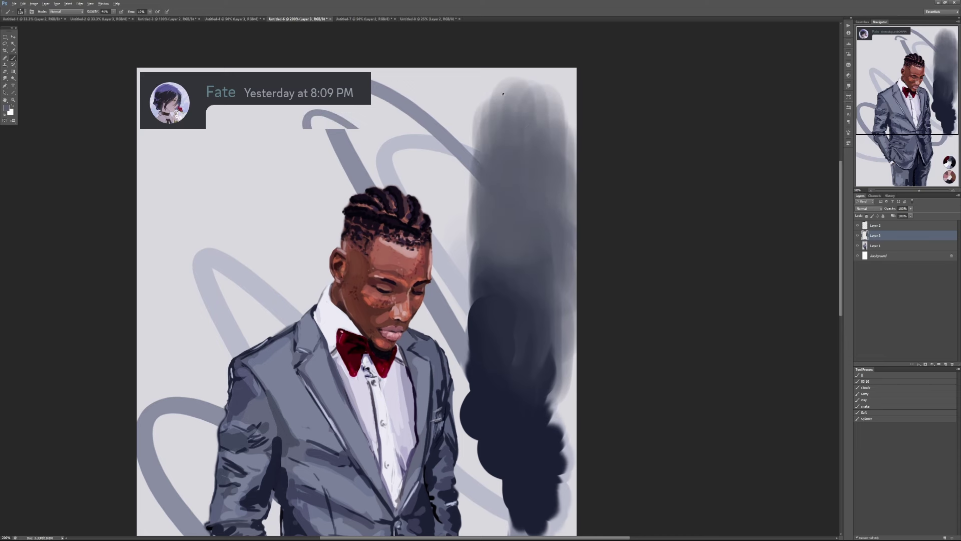
{"action": "mouse_move", "coordinate": [513, 101]}
{"action": "left_mouse_down"}
{"action": "mouse_move", "coordinate": [515, 74]}
{"action": "mouse_move", "coordinate": [552, 120]}
{"action": "mouse_move", "coordinate": [583, 110]}
{"action": "left_mouse_up"}
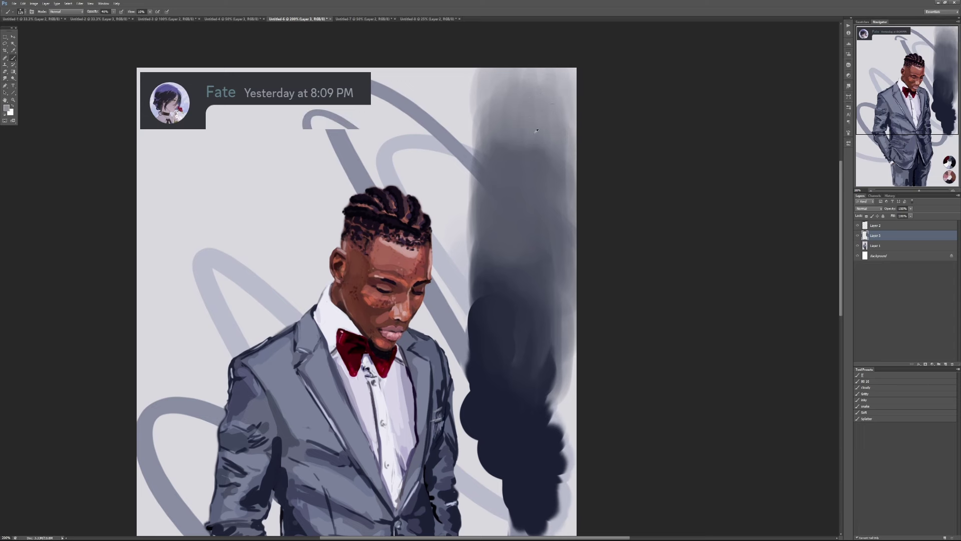
{"action": "left_click_drag", "start_coordinate": [503, 132], "coordinate": [580, 148]}
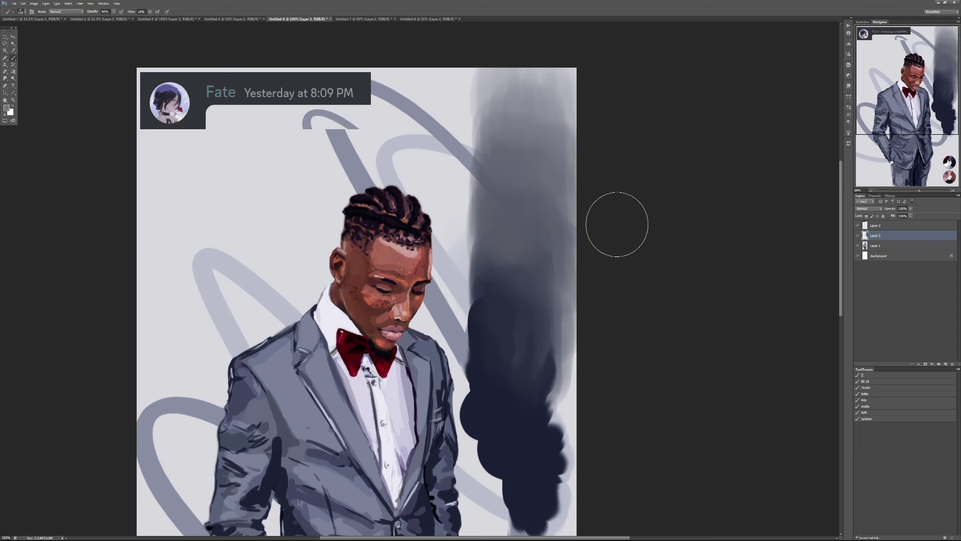
Close the current painting without saving and examine the face of the next painting up close.
{"action": "left_click", "coordinate": [328, 19]}
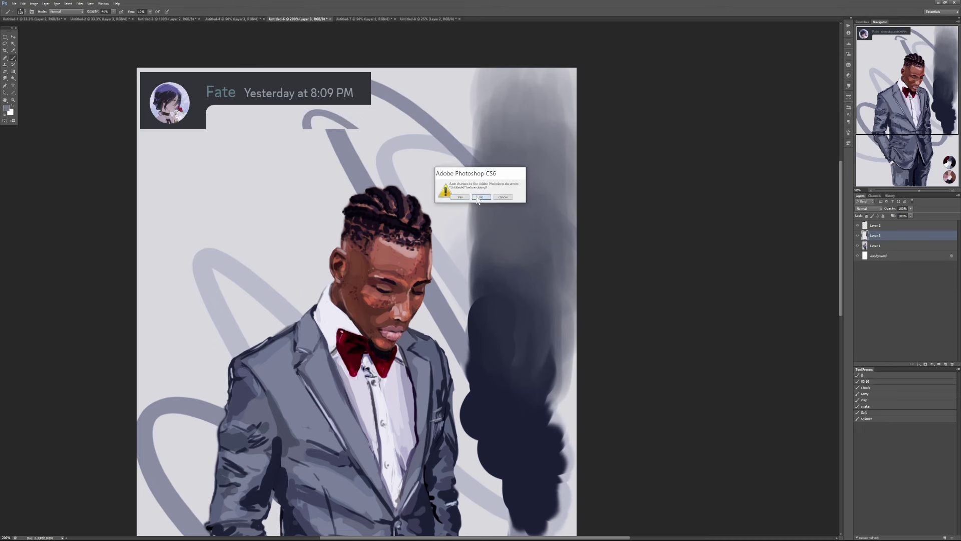
{"action": "left_click", "coordinate": [479, 200]}
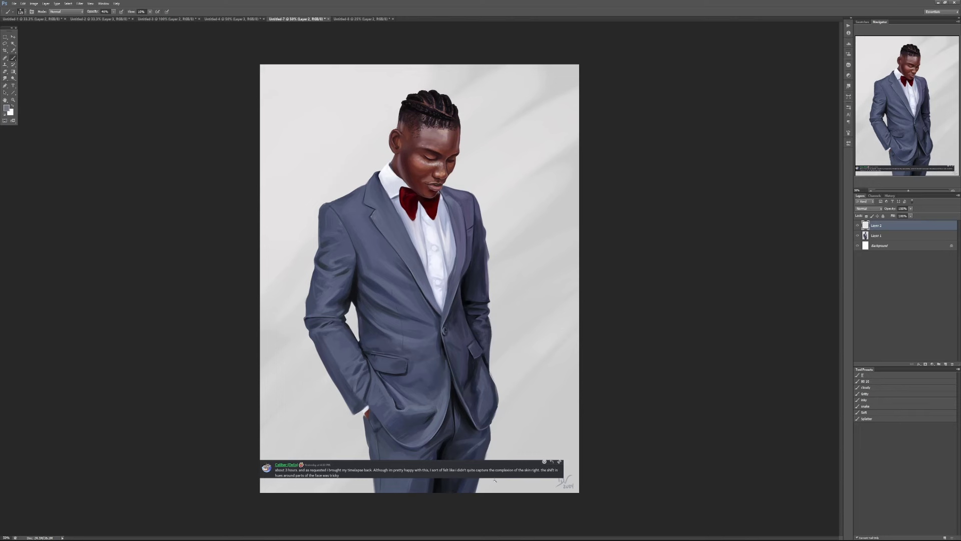
{"action": "scroll", "coordinate": [494, 479], "scroll_direction": "up", "scroll_amount": 1}
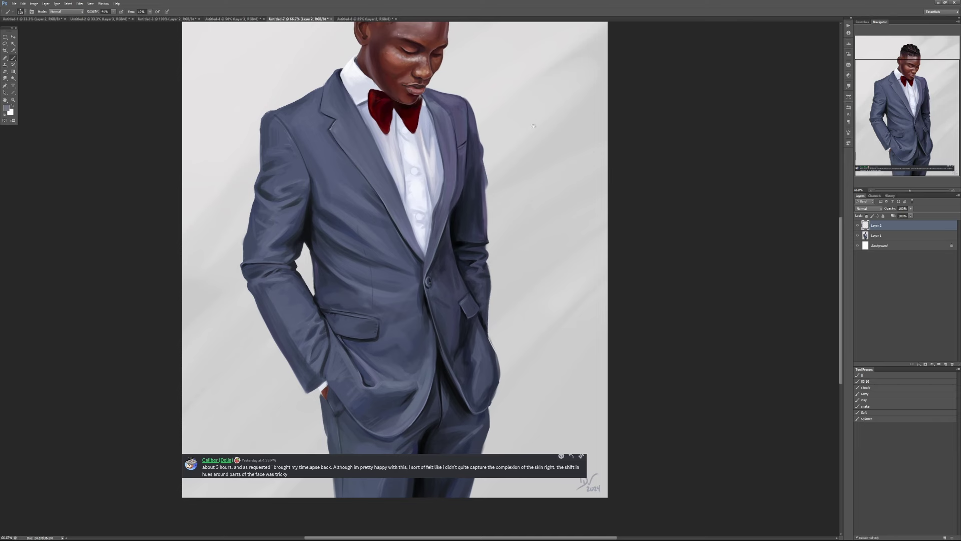
{"action": "left_click_drag", "start_coordinate": [533, 126], "coordinate": [554, 231]}
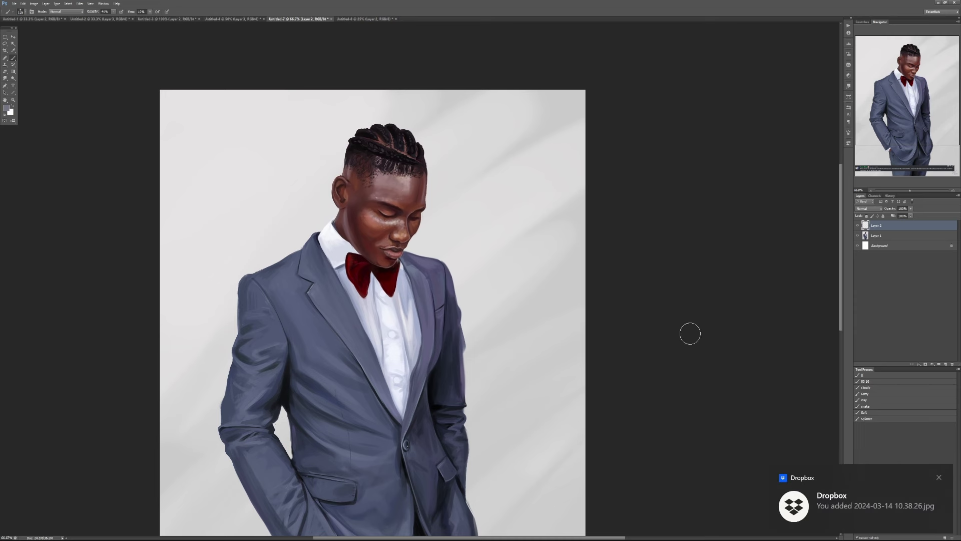
{"action": "scroll", "coordinate": [413, 197], "scroll_direction": "up", "scroll_amount": 1}
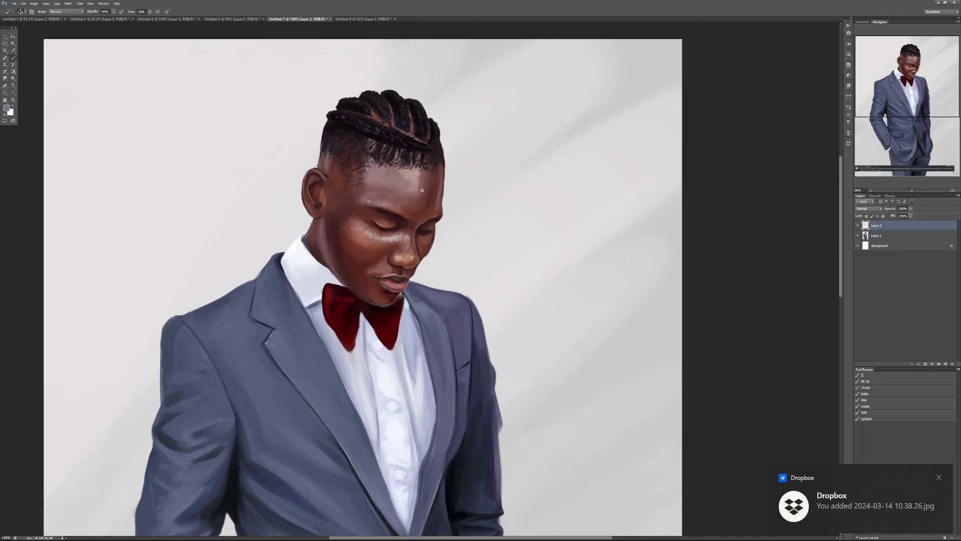
{"action": "scroll", "coordinate": [421, 195], "scroll_direction": "up", "scroll_amount": 1}
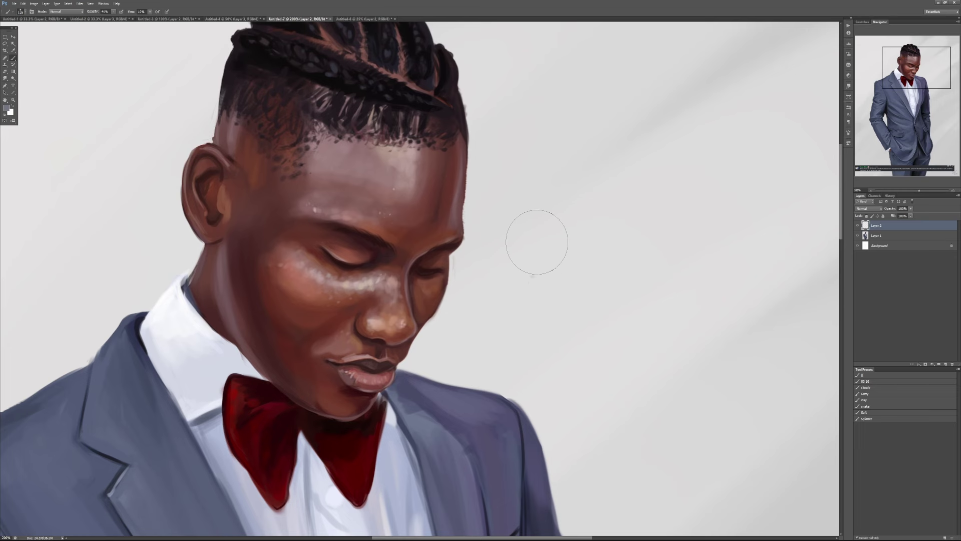
Add a new empty layer directly above Layer 1 for painting over the portrait.
{"action": "left_click", "coordinate": [880, 235]}
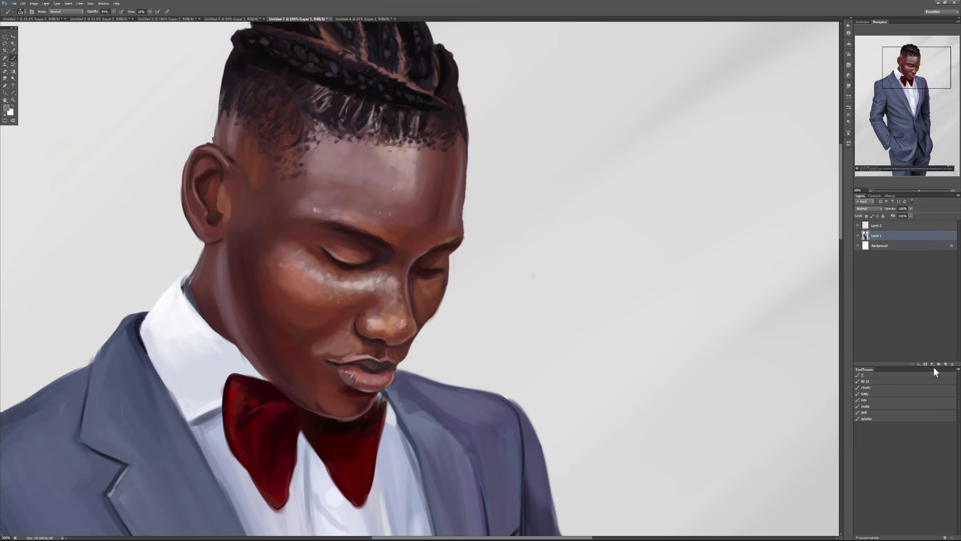
{"action": "left_click", "coordinate": [944, 364]}
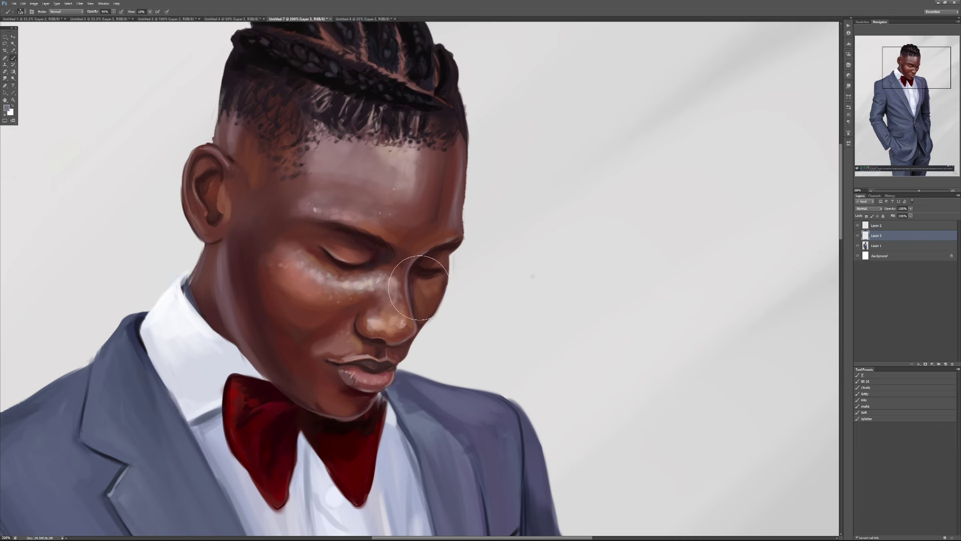
{"action": "mouse_move", "coordinate": [354, 281]}
{"action": "left_mouse_down"}
{"action": "mouse_move", "coordinate": [279, 274]}
{"action": "mouse_move", "coordinate": [288, 291]}
{"action": "left_mouse_up"}
{"action": "left_click_drag", "start_coordinate": [438, 161], "coordinate": [415, 216]}
Sample a skin tone, shift it to a brighter, more saturated orange-red, and dab it on the bridge of the nose.
{"action": "left_click", "coordinate": [374, 228], "text": "alt"}
{"action": "left_click", "coordinate": [7, 108]}
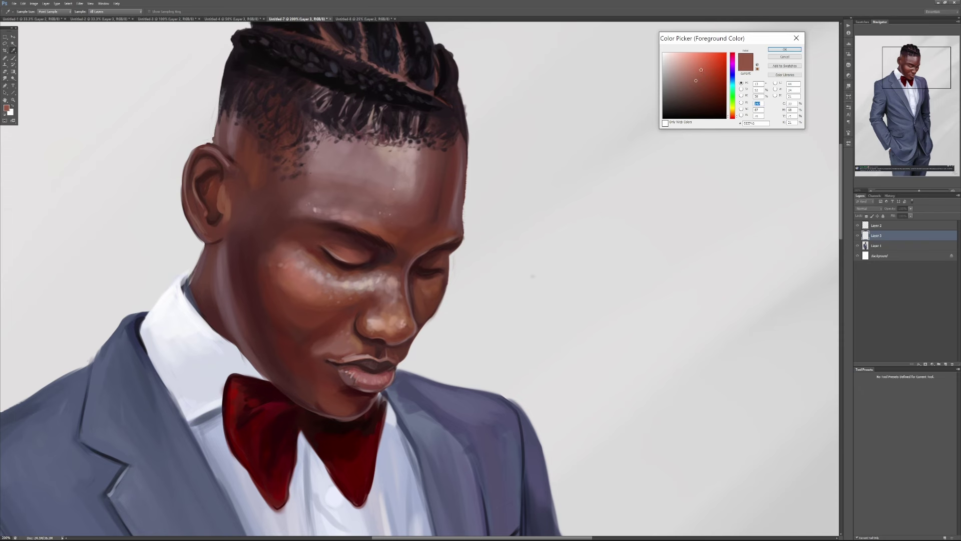
{"action": "left_click_drag", "start_coordinate": [701, 70], "coordinate": [712, 59]}
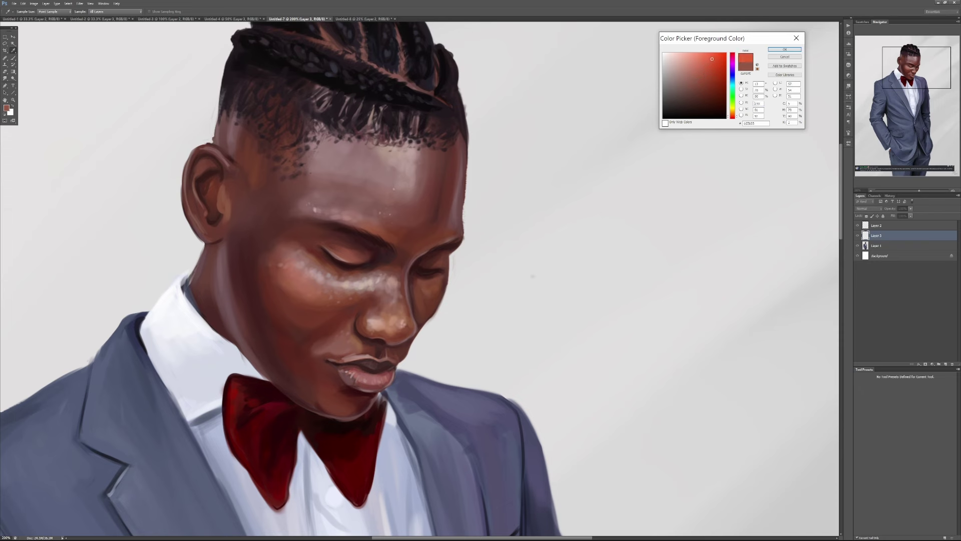
{"action": "left_click", "coordinate": [784, 51]}
{"action": "key", "text": "b"}
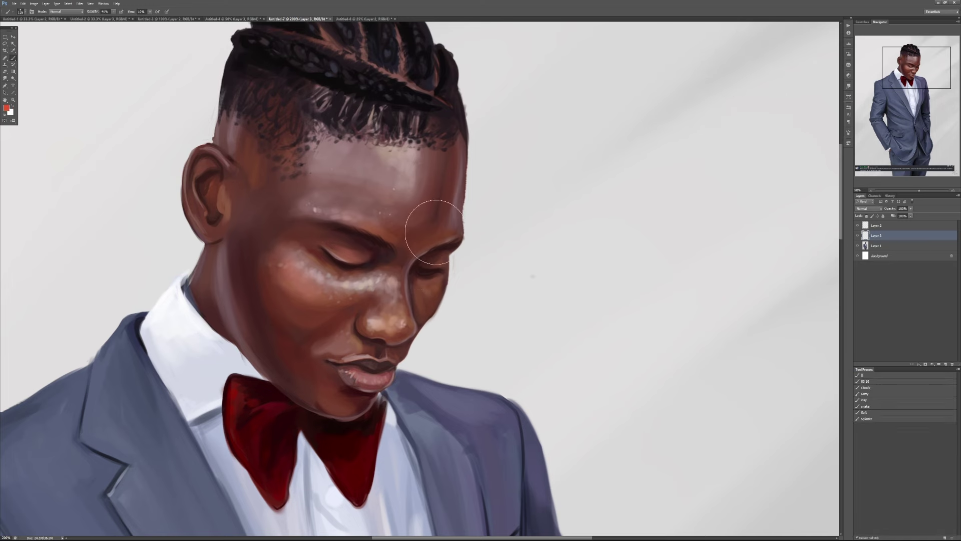
{"action": "key", "text": "p"}
{"action": "key", "text": "b"}
{"action": "left_click_drag", "start_coordinate": [402, 303], "coordinate": [399, 291]}
{"action": "scroll", "coordinate": [397, 291], "scroll_direction": "up", "scroll_amount": 1}
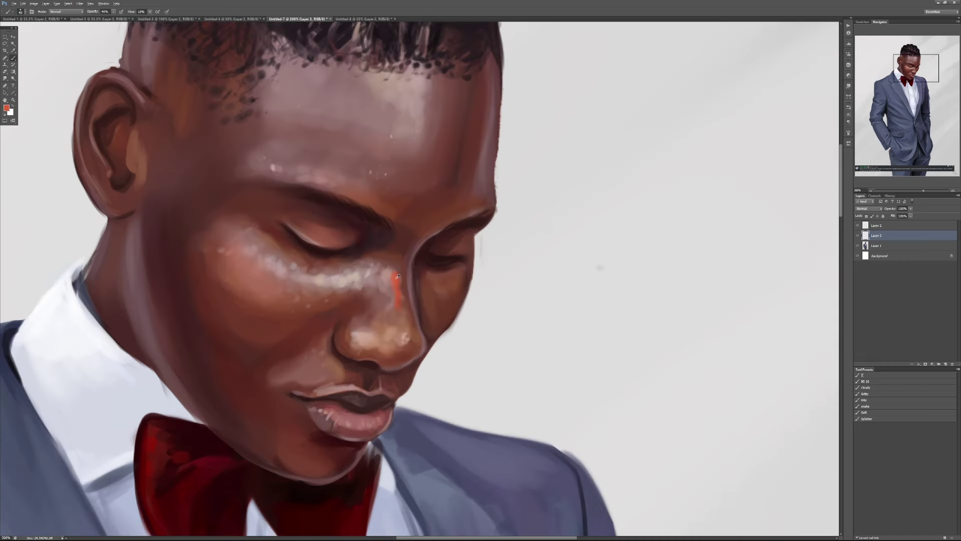
{"action": "key", "text": "0"}
Change the brush colour to magenta and paint a patch along the jawline above the collar.
{"action": "left_click", "coordinate": [7, 108]}
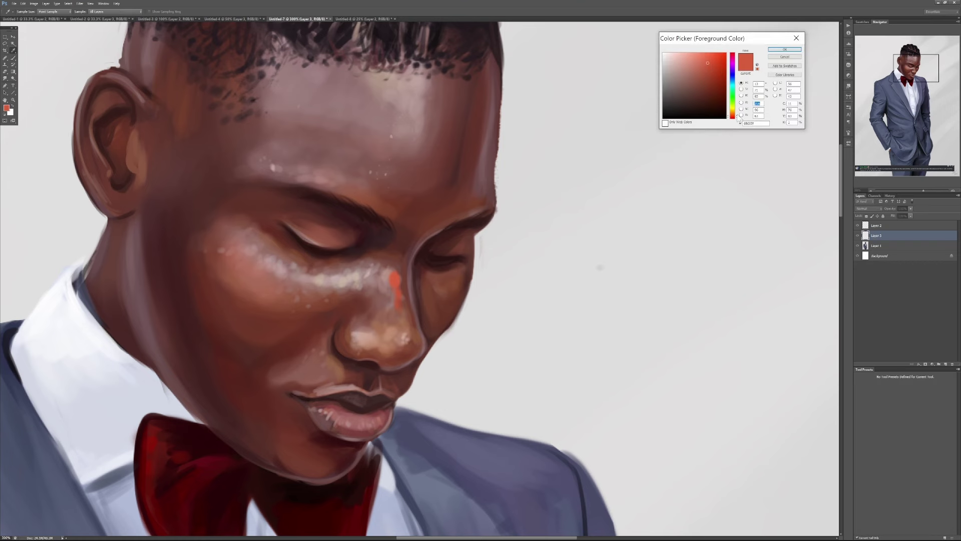
{"action": "left_click_drag", "start_coordinate": [734, 59], "coordinate": [734, 63]}
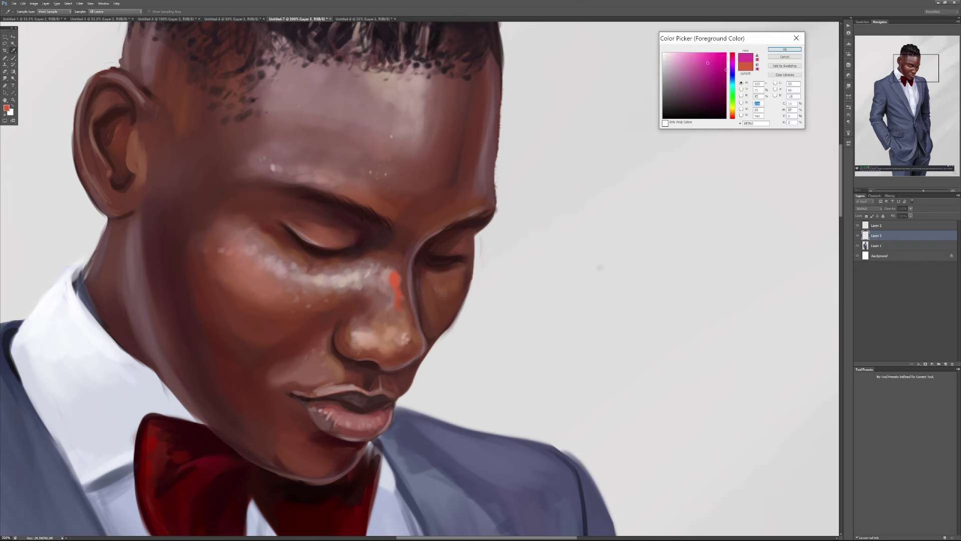
{"action": "left_click", "coordinate": [784, 49]}
{"action": "mouse_move", "coordinate": [146, 373]}
{"action": "left_mouse_down"}
{"action": "mouse_move", "coordinate": [202, 411]}
{"action": "mouse_move", "coordinate": [173, 365]}
{"action": "mouse_move", "coordinate": [214, 422]}
{"action": "mouse_move", "coordinate": [187, 382]}
{"action": "left_mouse_up"}
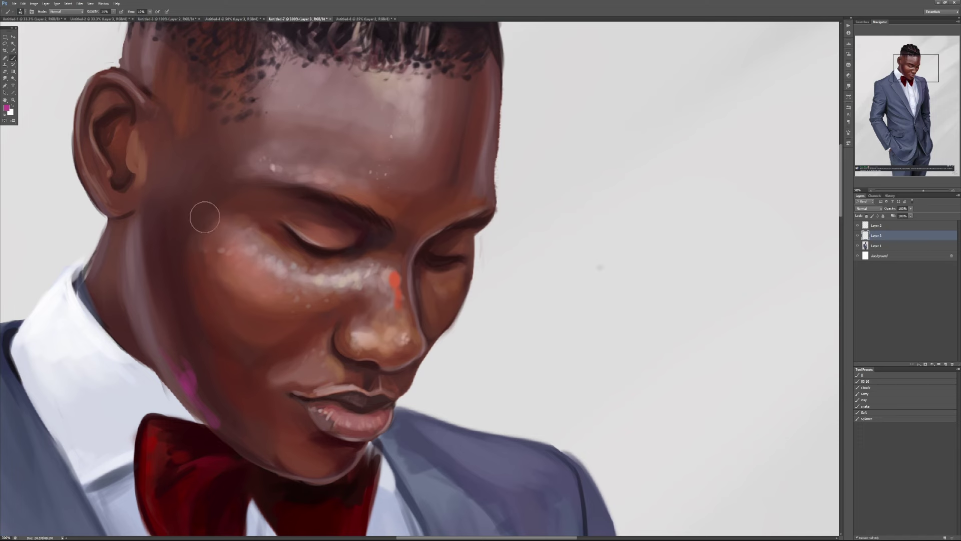
Change the brush colour to golden yellow and paint patches across the forehead.
{"action": "left_click", "coordinate": [6, 108]}
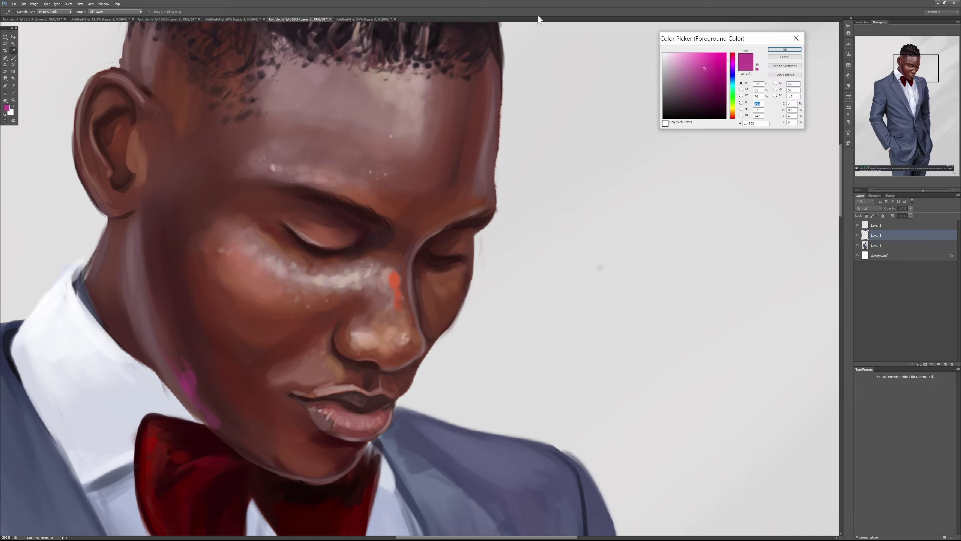
{"action": "left_click", "coordinate": [732, 115]}
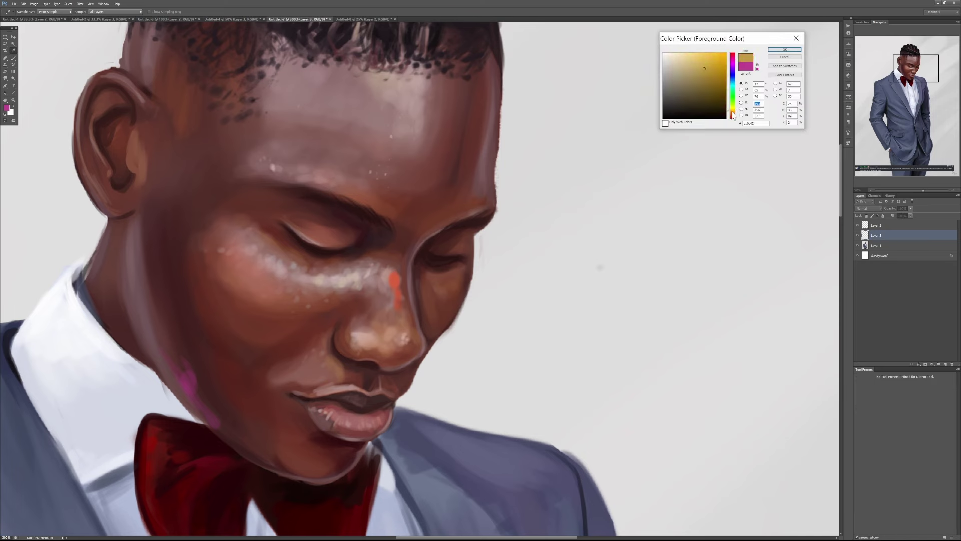
{"action": "left_click", "coordinate": [785, 49]}
{"action": "mouse_move", "coordinate": [422, 141]}
{"action": "left_mouse_down"}
{"action": "mouse_move", "coordinate": [413, 152]}
{"action": "mouse_move", "coordinate": [408, 141]}
{"action": "left_mouse_up"}
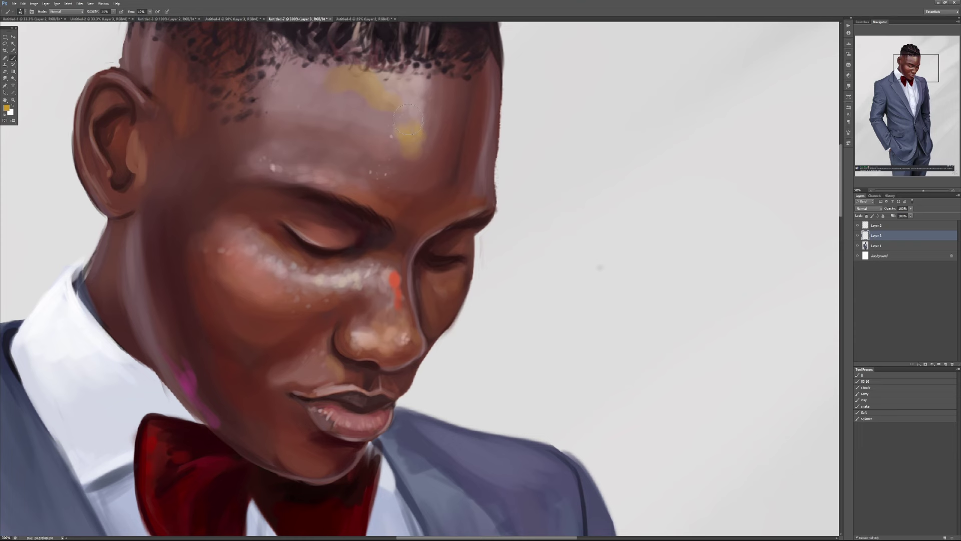
Adjust the yellow to a slightly brighter shade and dab it on the nose just below the red mark.
{"action": "left_click", "coordinate": [6, 108]}
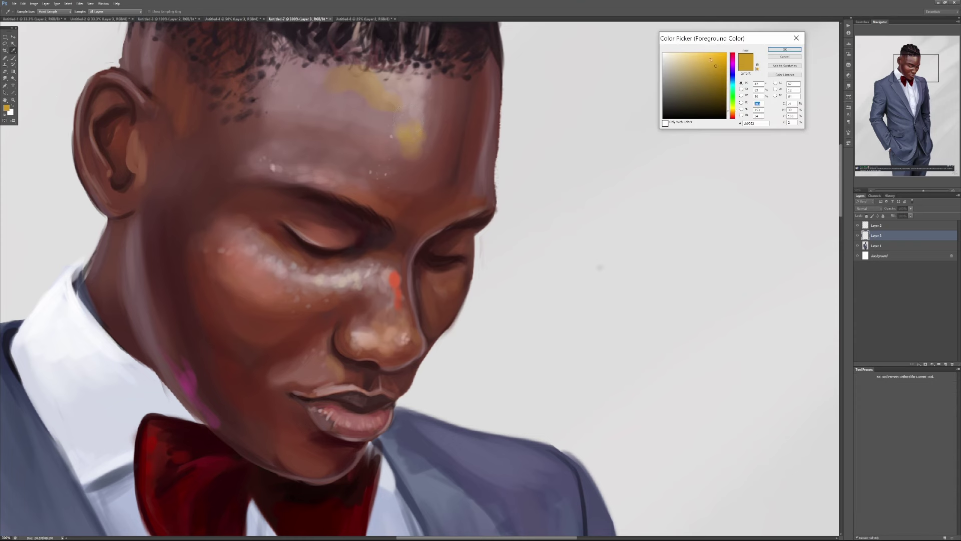
{"action": "left_click_drag", "start_coordinate": [709, 59], "coordinate": [711, 63]}
{"action": "left_click", "coordinate": [784, 49]}
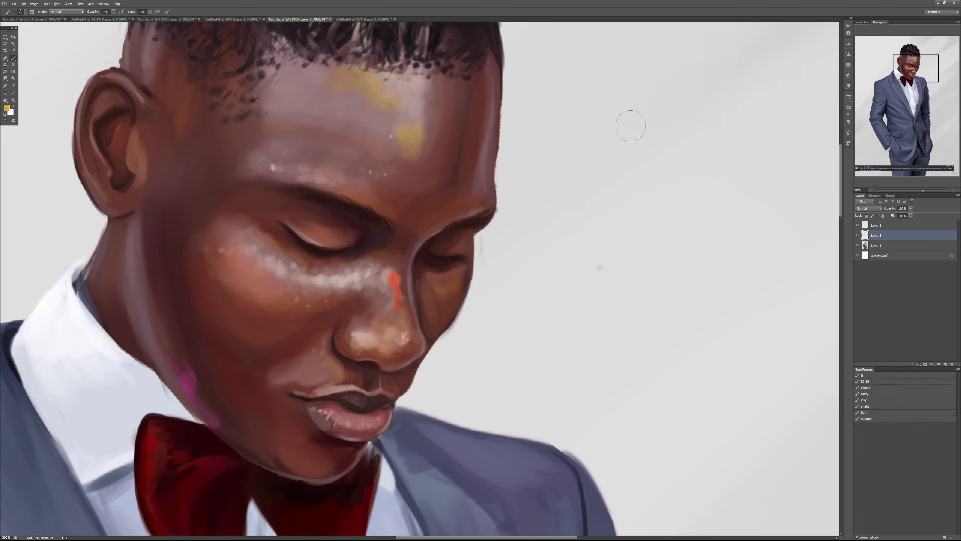
{"action": "mouse_move", "coordinate": [402, 300]}
{"action": "left_mouse_down"}
{"action": "mouse_move", "coordinate": [400, 317]}
{"action": "mouse_move", "coordinate": [402, 307]}
{"action": "mouse_move", "coordinate": [414, 319]}
{"action": "left_mouse_up"}
Set the brush opacity to 20% and glaze the forehead with orange and red sampled from the marks on the nose.
{"action": "left_click", "coordinate": [398, 269], "text": "alt"}
{"action": "key", "text": "2"}
{"action": "mouse_move", "coordinate": [401, 167]}
{"action": "left_mouse_down"}
{"action": "mouse_move", "coordinate": [383, 158]}
{"action": "mouse_move", "coordinate": [409, 142]}
{"action": "mouse_move", "coordinate": [408, 156]}
{"action": "mouse_move", "coordinate": [391, 135]}
{"action": "mouse_move", "coordinate": [370, 158]}
{"action": "mouse_move", "coordinate": [347, 102]}
{"action": "mouse_move", "coordinate": [323, 133]}
{"action": "mouse_move", "coordinate": [322, 97]}
{"action": "mouse_move", "coordinate": [292, 125]}
{"action": "mouse_move", "coordinate": [308, 73]}
{"action": "mouse_move", "coordinate": [399, 144]}
{"action": "mouse_move", "coordinate": [412, 249]}
{"action": "mouse_move", "coordinate": [351, 132]}
{"action": "mouse_move", "coordinate": [275, 100]}
{"action": "mouse_move", "coordinate": [268, 77]}
{"action": "mouse_move", "coordinate": [282, 131]}
{"action": "left_mouse_up"}
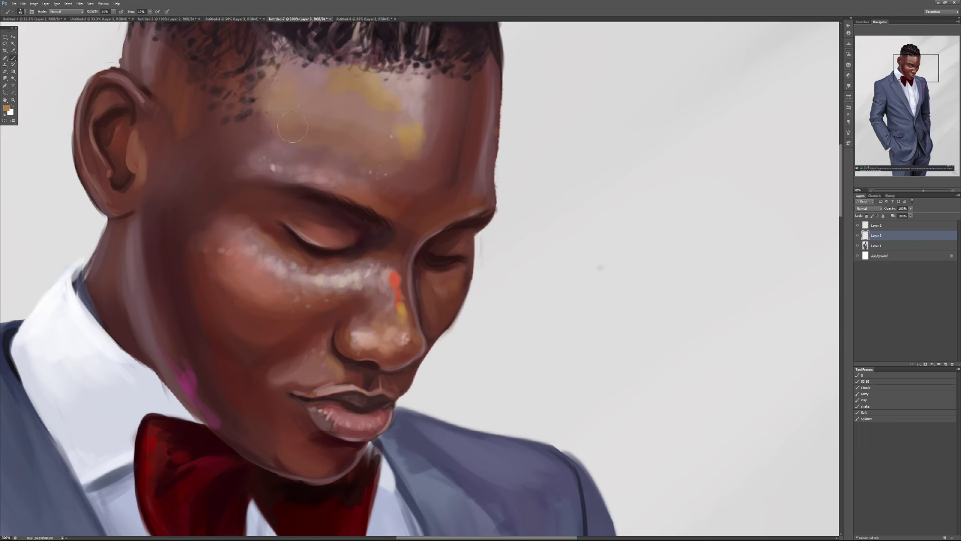
{"action": "left_click", "coordinate": [398, 274], "text": "alt"}
{"action": "mouse_move", "coordinate": [439, 92]}
{"action": "left_mouse_down"}
{"action": "mouse_move", "coordinate": [420, 140]}
{"action": "mouse_move", "coordinate": [431, 159]}
{"action": "mouse_move", "coordinate": [440, 85]}
{"action": "left_mouse_up"}
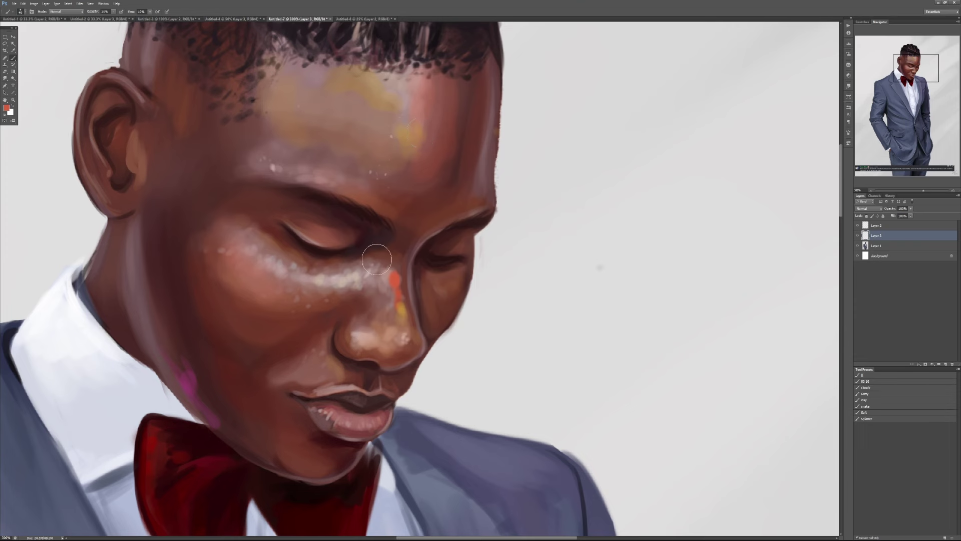
Change the brush colour to blue, set the opacity to 90%, and dab it beside the red mark on the nose.
{"action": "left_click", "coordinate": [7, 107]}
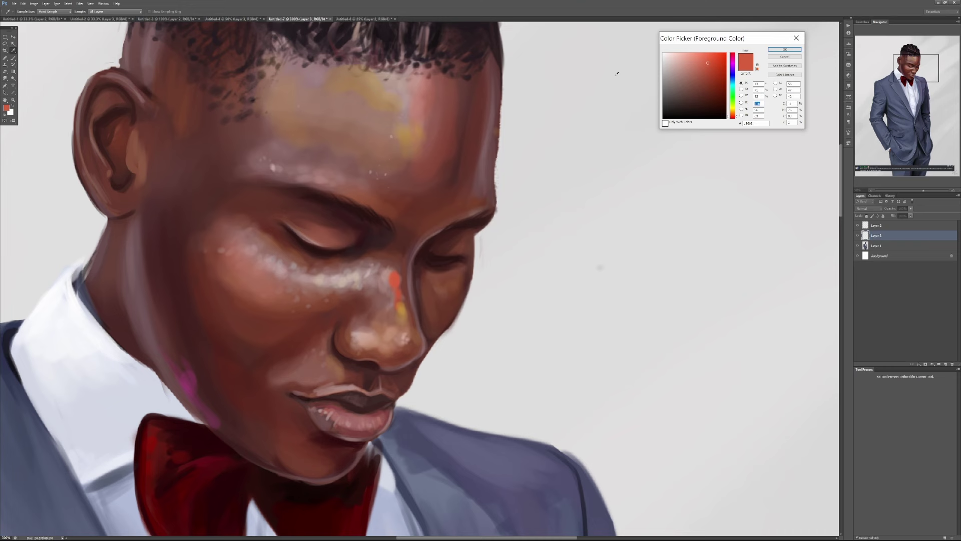
{"action": "left_click", "coordinate": [734, 80]}
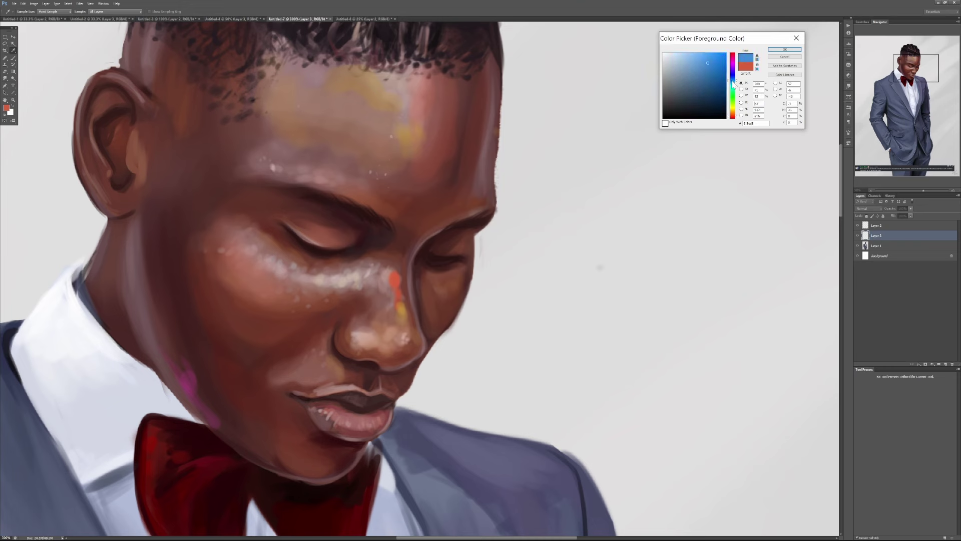
{"action": "left_click", "coordinate": [784, 50]}
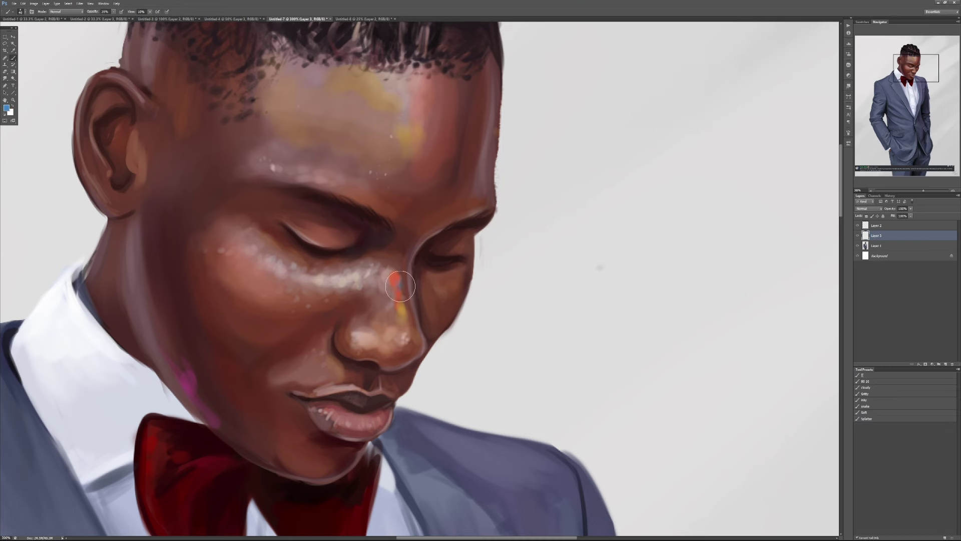
{"action": "key", "text": "9"}
{"action": "mouse_move", "coordinate": [399, 291]}
{"action": "left_mouse_down"}
{"action": "mouse_move", "coordinate": [399, 277]}
{"action": "mouse_move", "coordinate": [392, 301]}
{"action": "left_mouse_up"}
{"action": "left_click", "coordinate": [388, 289]}
Review the whole blue-suit painting at reduced size and close it without saving.
{"action": "key", "text": "ctrl+1"}
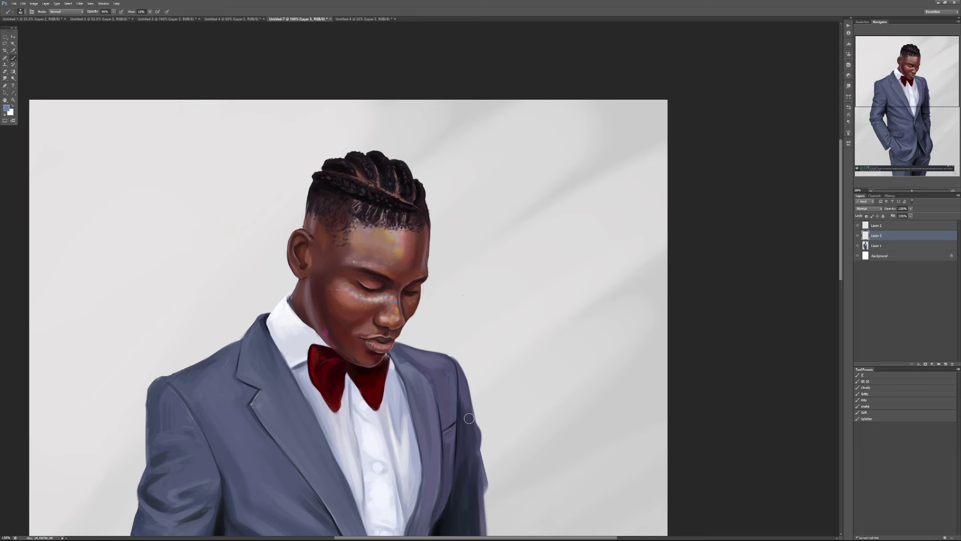
{"action": "scroll", "coordinate": [469, 418], "scroll_direction": "down", "scroll_amount": 5}
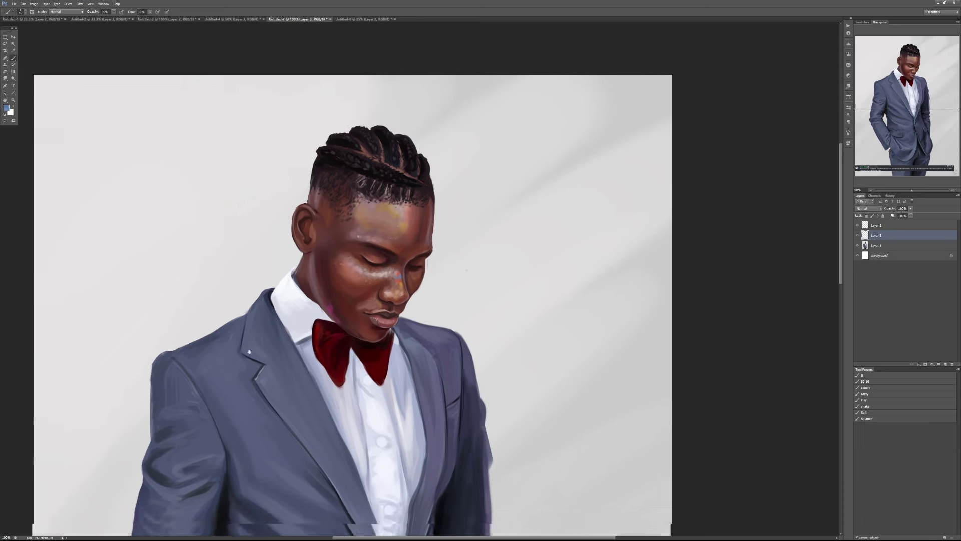
{"action": "key", "text": "ctrl+minus"}
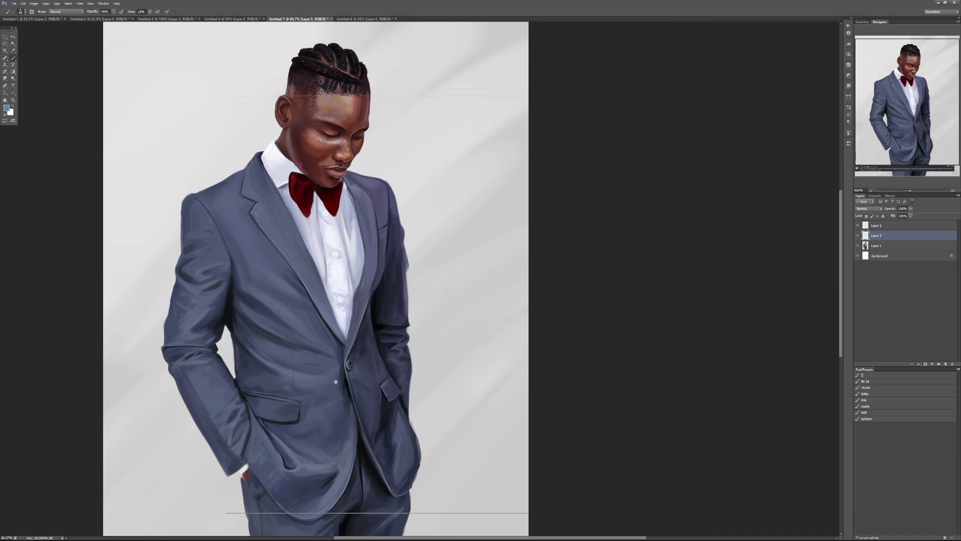
{"action": "key", "text": "ctrl+minus"}
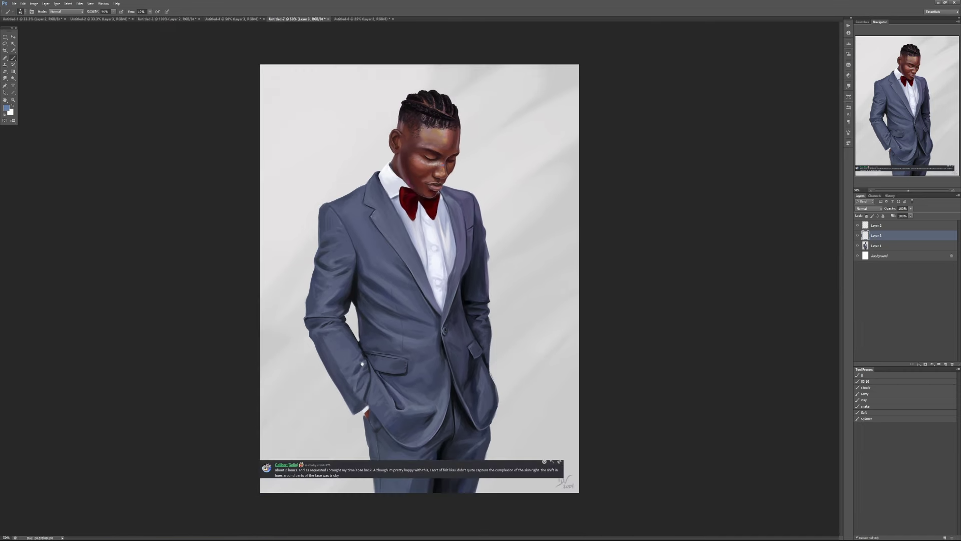
{"action": "left_click", "coordinate": [328, 19]}
{"action": "left_click", "coordinate": [485, 197]}
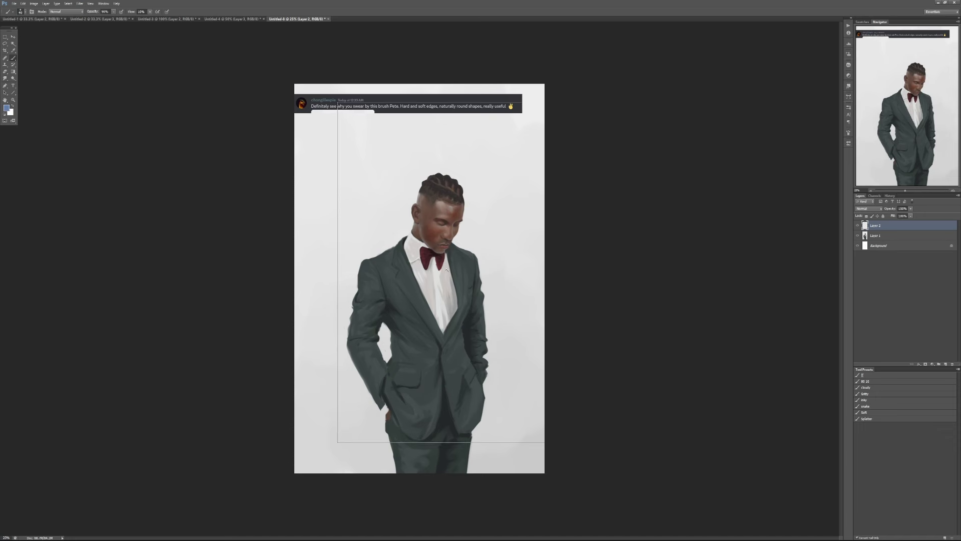
Examine the green-suit painting up close, from the face and bow tie down over the jacket.
{"action": "scroll", "coordinate": [447, 273], "scroll_direction": "up", "scroll_amount": 1}
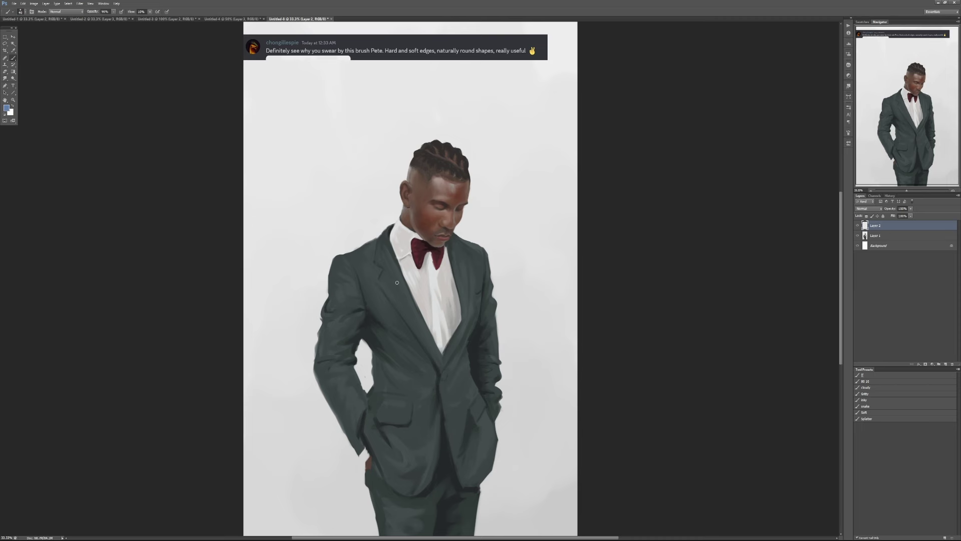
{"action": "left_click", "coordinate": [409, 345]}
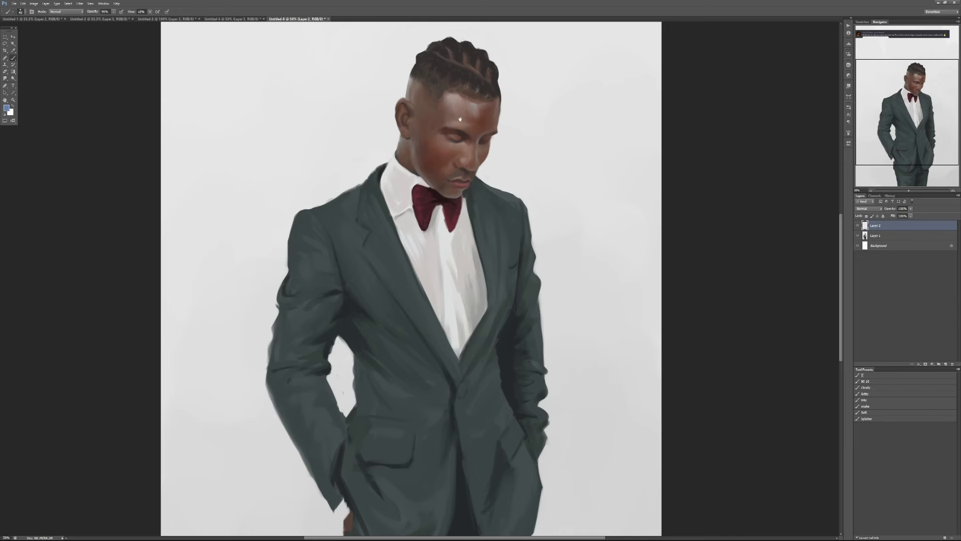
{"action": "key", "text": "ctrl+plus"}
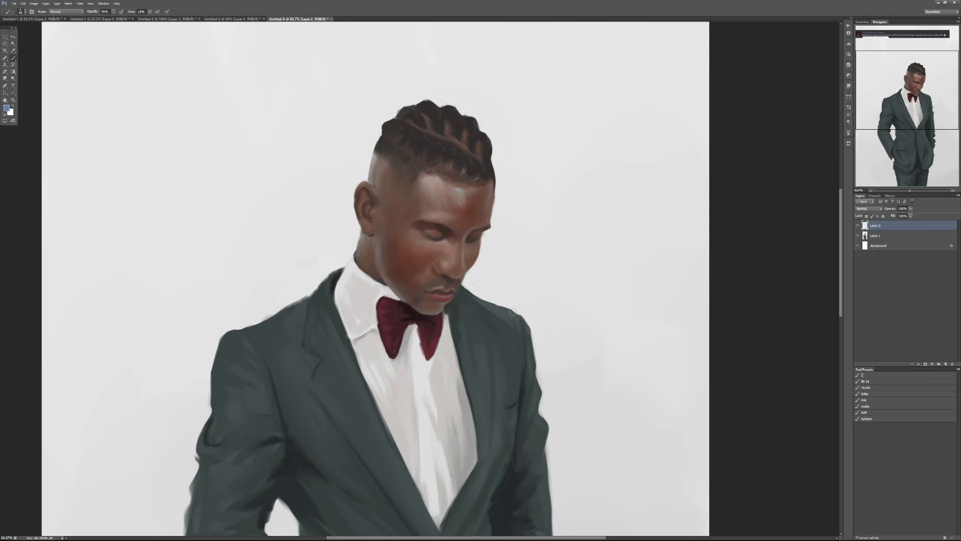
{"action": "left_click_drag", "start_coordinate": [468, 378], "coordinate": [449, 310]}
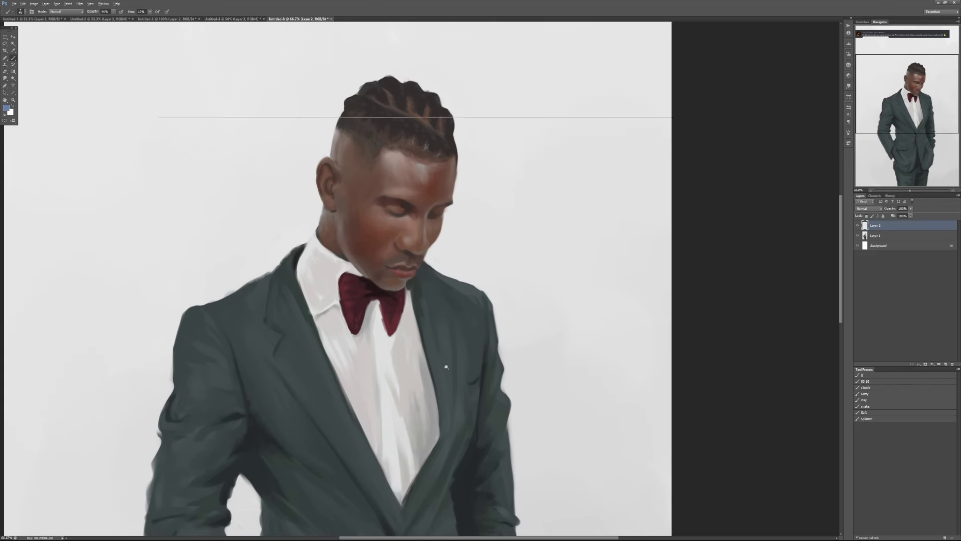
{"action": "scroll", "coordinate": [440, 333], "scroll_direction": "down", "scroll_amount": 1}
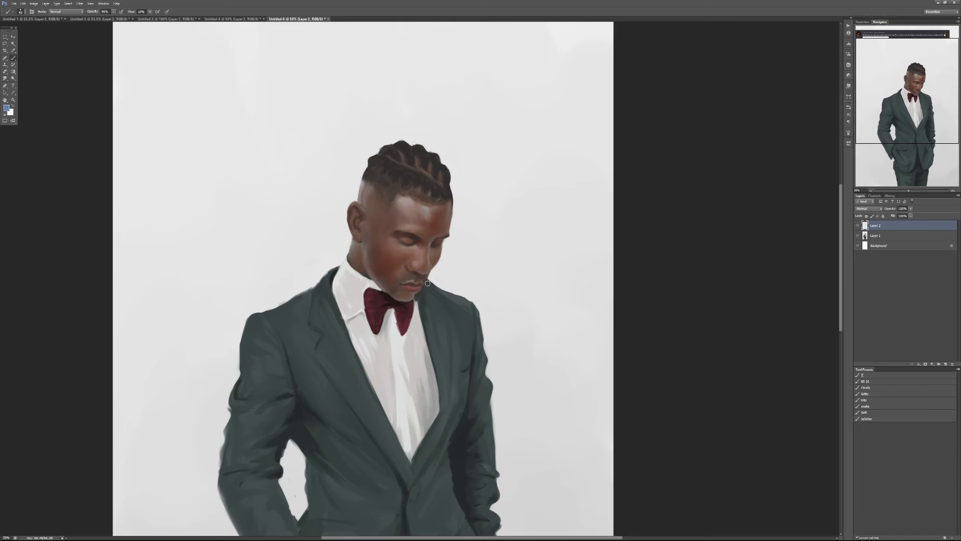
{"action": "left_click_drag", "start_coordinate": [452, 419], "coordinate": [464, 232]}
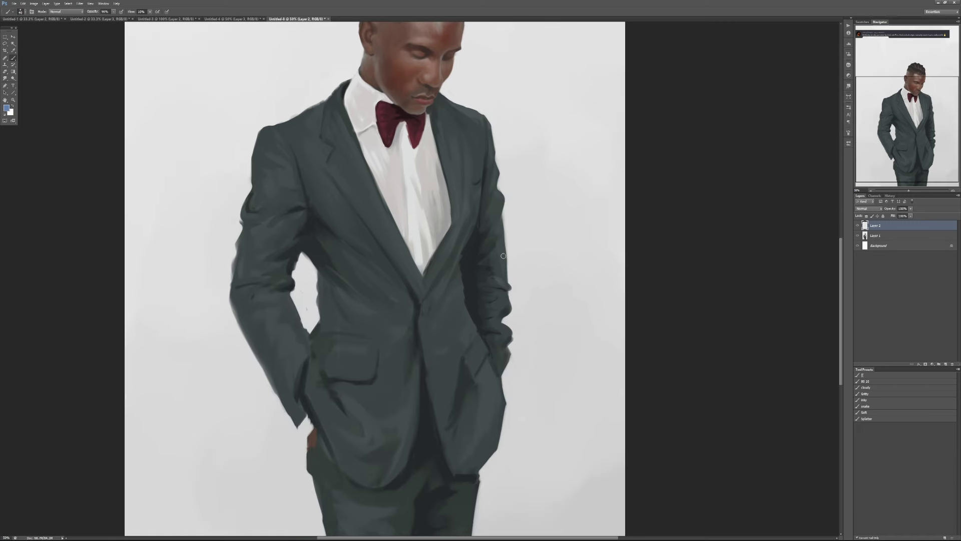
{"action": "left_click_drag", "start_coordinate": [485, 234], "coordinate": [522, 289]}
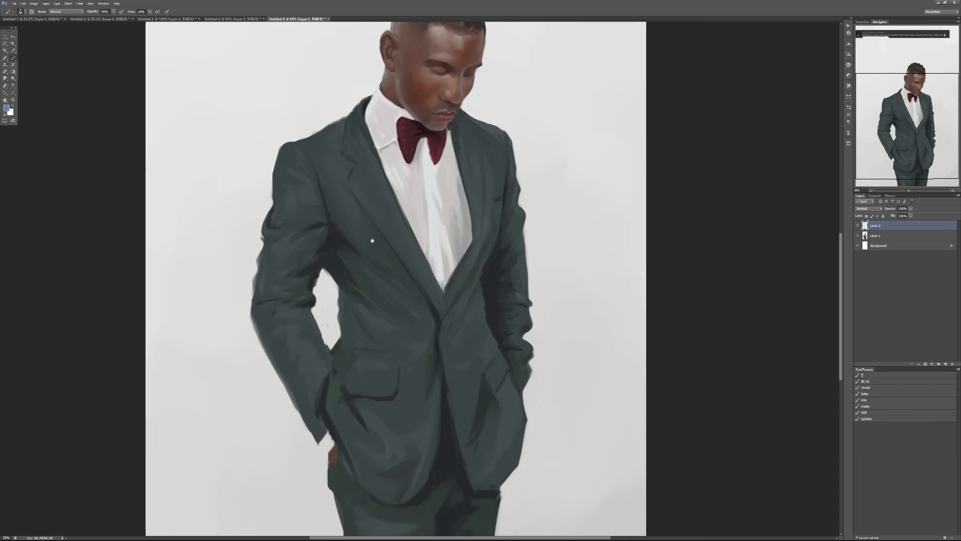
{"action": "left_click_drag", "start_coordinate": [391, 297], "coordinate": [406, 364]}
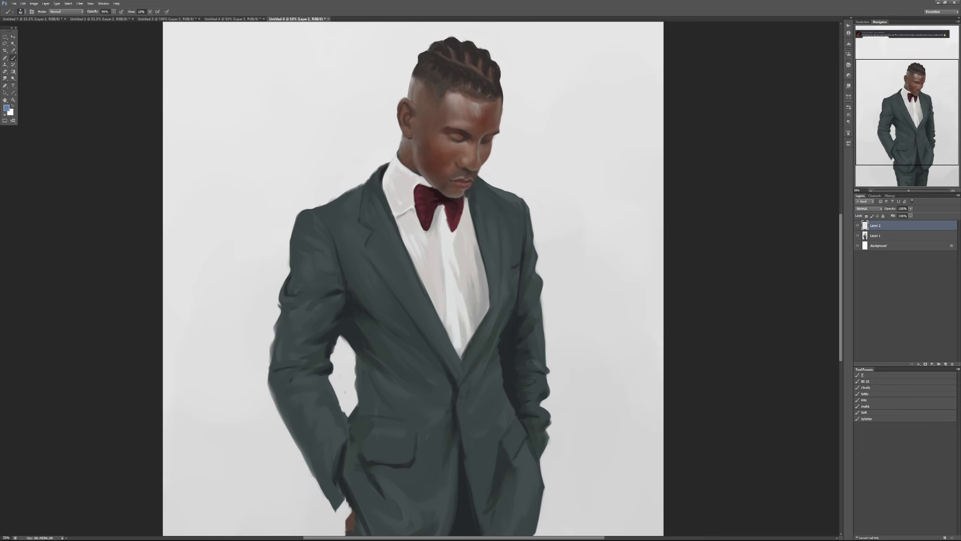
Sample the light grey background beside the man's head as the brush colour and enlarge the brush considerably.
{"action": "left_click", "coordinate": [374, 136], "text": "alt"}
{"action": "left_click_drag", "start_coordinate": [486, 357], "coordinate": [479, 265]}
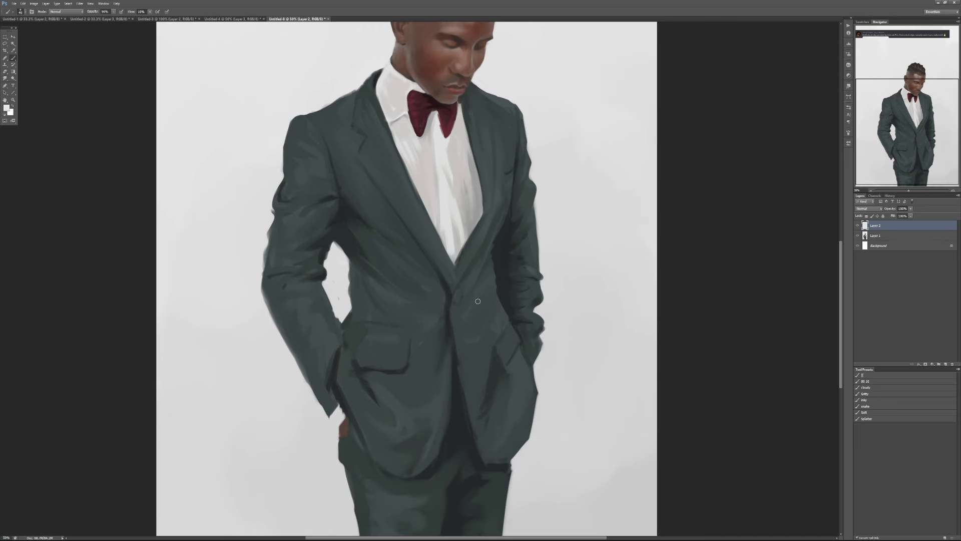
{"action": "key", "text": "bracketright"}
{"action": "key", "text": "bracketright"}
{"action": "key", "text": "bracketright"}
{"action": "key", "text": "bracketright"}
{"action": "key", "text": "bracketright"}
{"action": "key", "text": "bracketright"}
{"action": "key", "text": "bracketright"}
{"action": "key", "text": "bracketright"}
Review the green-suit figure and its sleeve folds at several magnifications, and close the painting without saving.
{"action": "scroll", "coordinate": [458, 450], "scroll_direction": "up", "scroll_amount": 5}
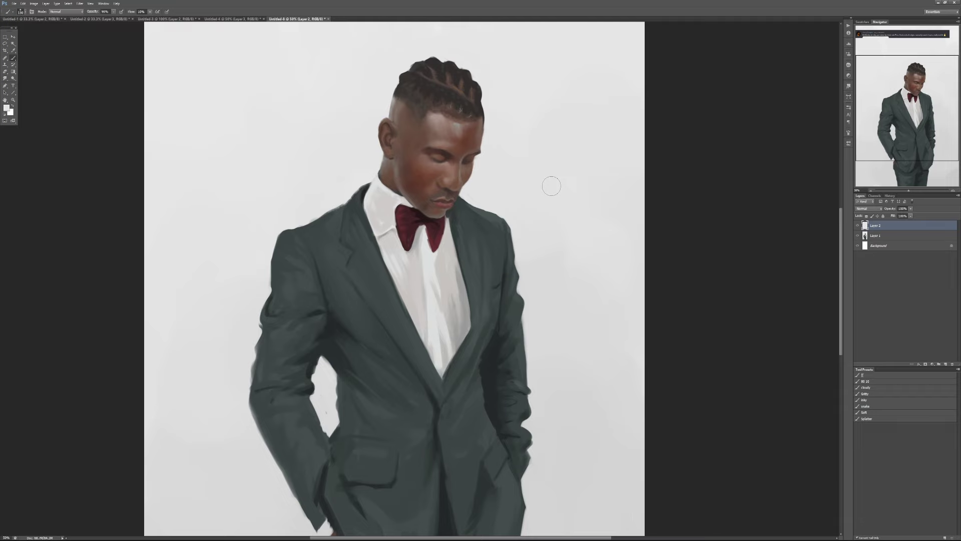
{"action": "key", "text": "ctrl+minus"}
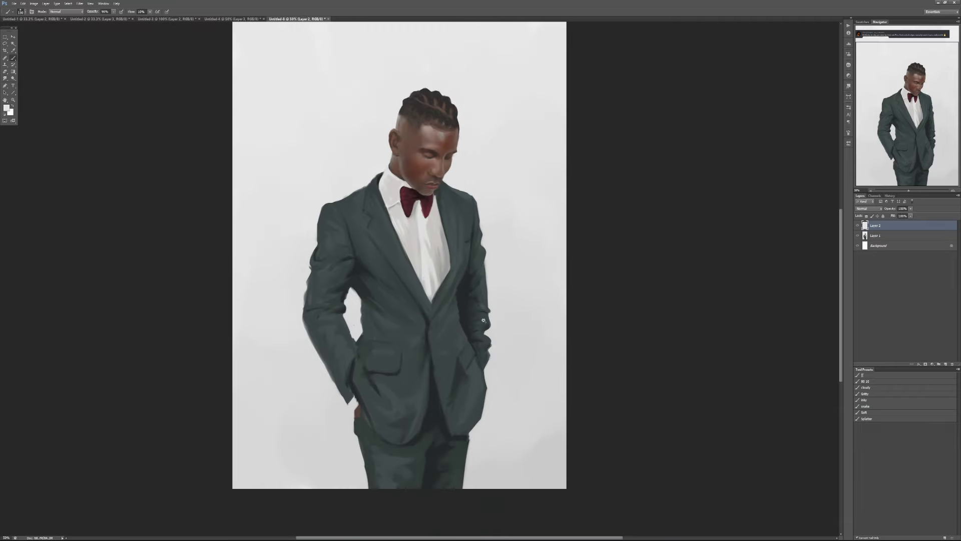
{"action": "key", "text": "ctrl+plus"}
{"action": "key", "text": "ctrl+plus"}
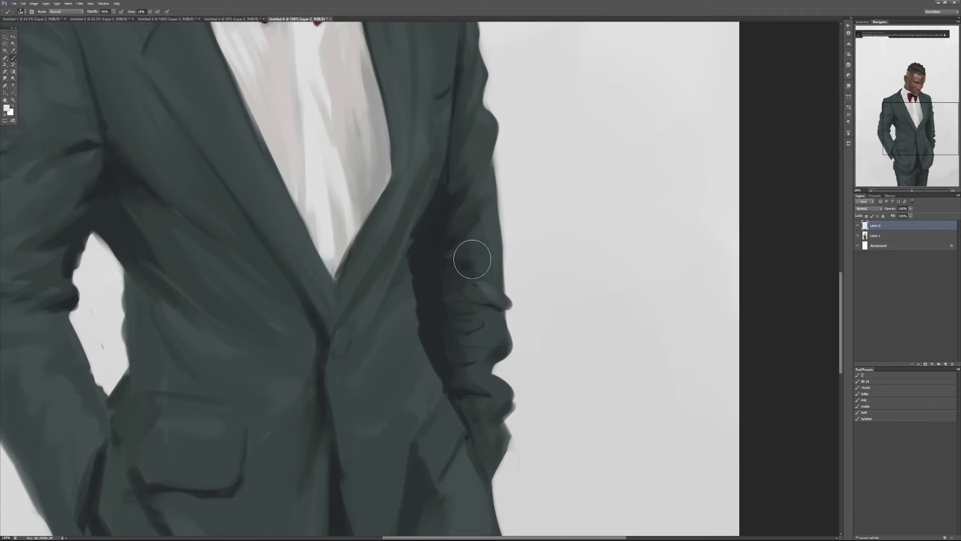
{"action": "key", "text": "ctrl+minus"}
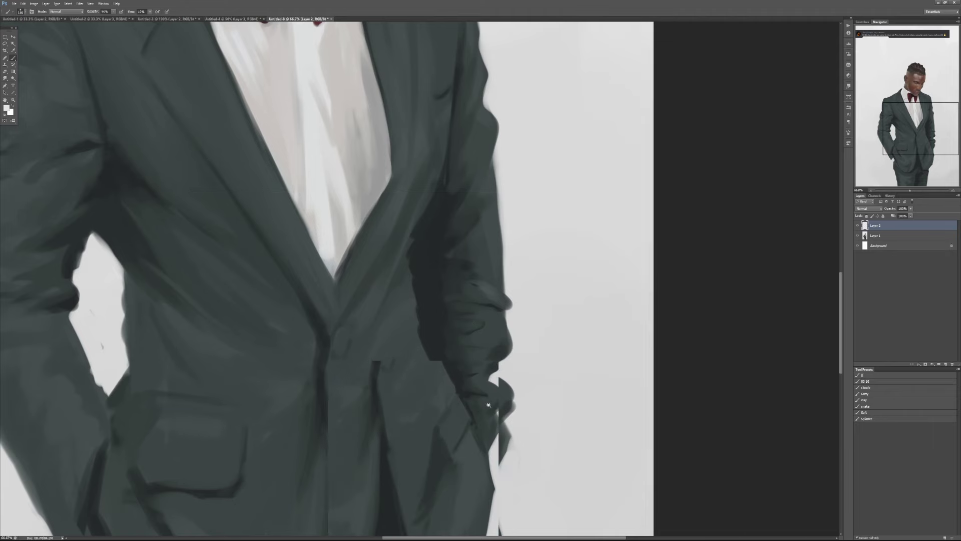
{"action": "key", "text": "ctrl+minus"}
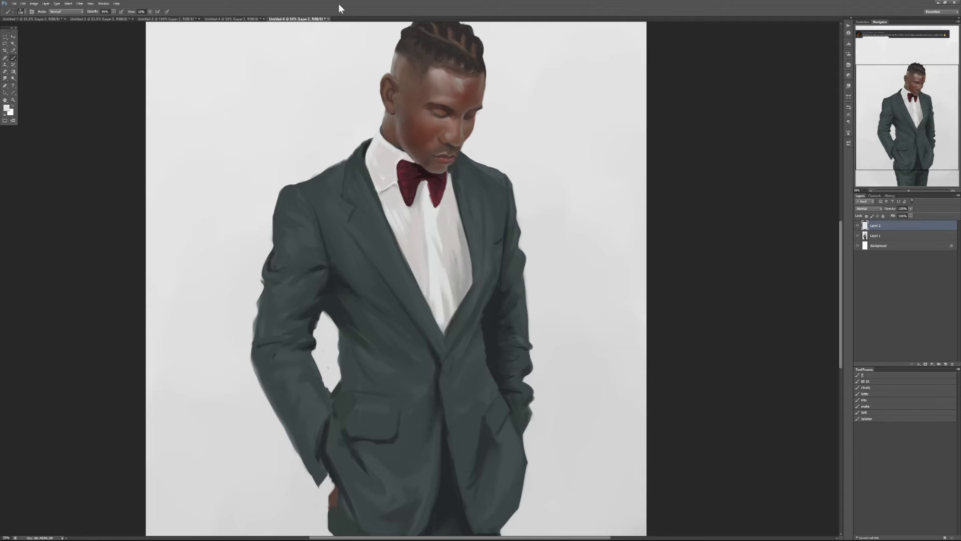
{"action": "left_click", "coordinate": [328, 18]}
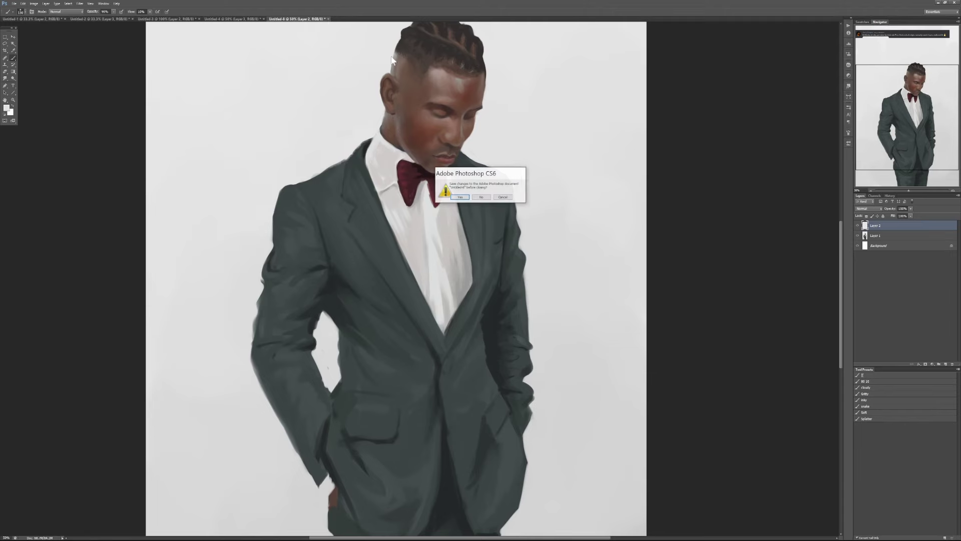
{"action": "left_click", "coordinate": [481, 196]}
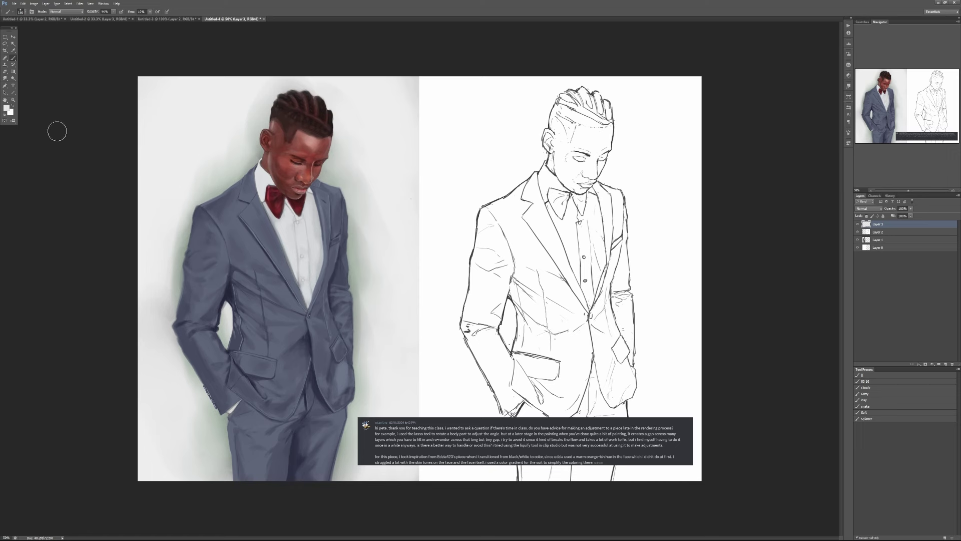
Lasso the bent arm of the line drawing on Layer 2, copy it to a new layer and check the copy in isolation.
{"action": "left_click", "coordinate": [4, 44]}
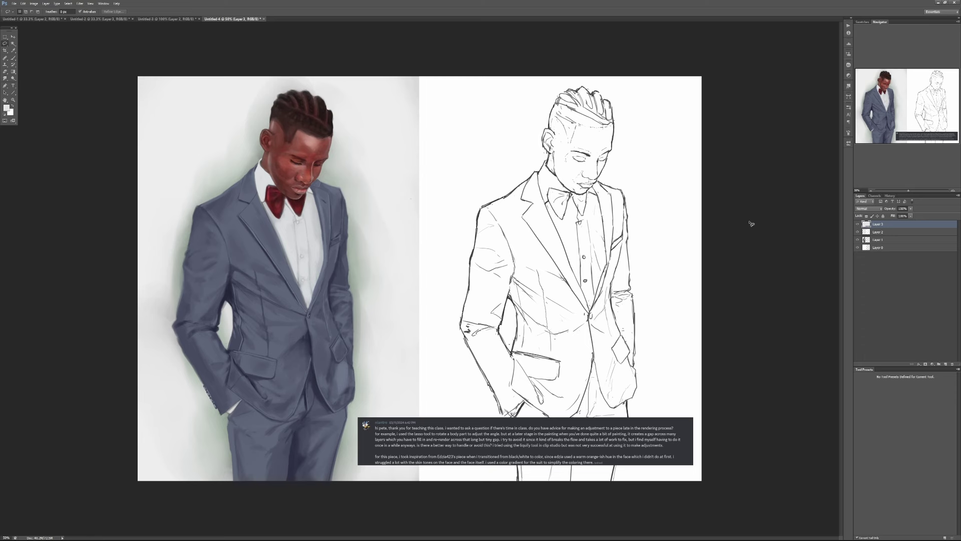
{"action": "left_click", "coordinate": [884, 232]}
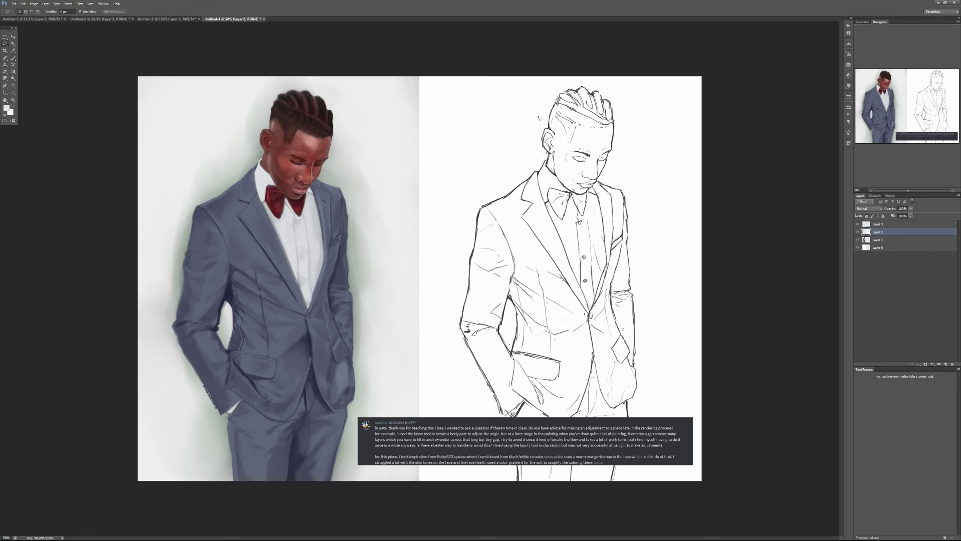
{"action": "mouse_move", "coordinate": [469, 220]}
{"action": "left_mouse_down"}
{"action": "mouse_move", "coordinate": [452, 312]}
{"action": "mouse_move", "coordinate": [457, 389]}
{"action": "left_mouse_up"}
{"action": "left_click_drag", "start_coordinate": [539, 320], "coordinate": [511, 178]}
{"action": "key", "text": "ctrl+j"}
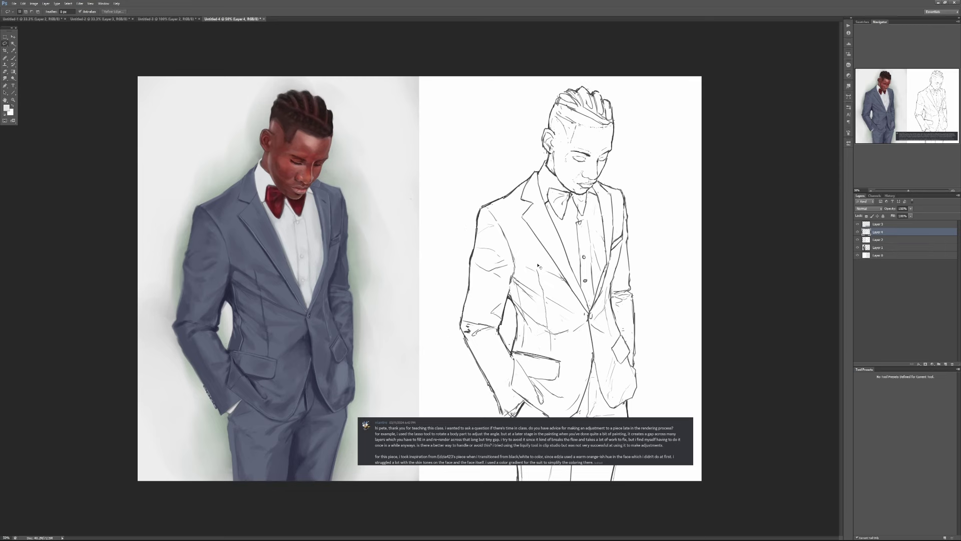
{"action": "left_click", "coordinate": [857, 232], "text": "alt"}
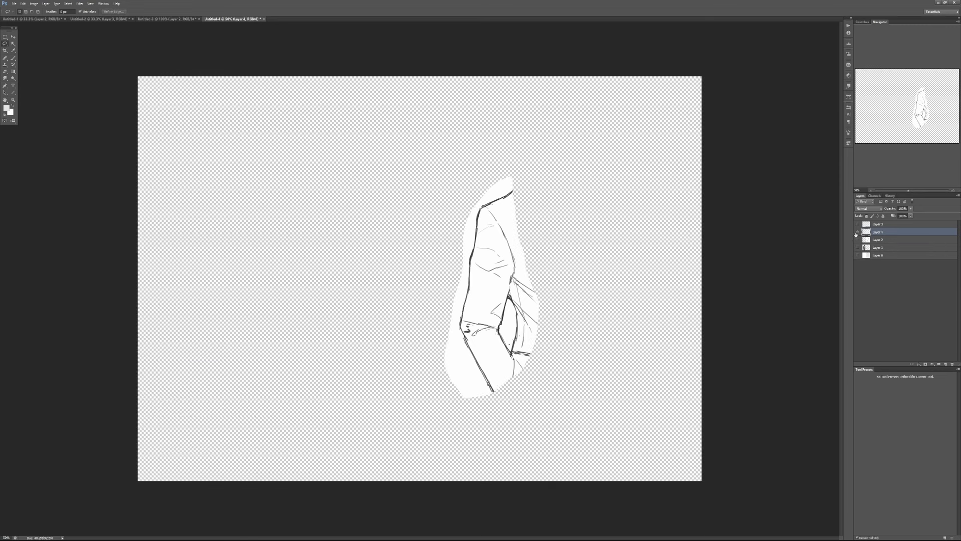
{"action": "left_click", "coordinate": [856, 232], "text": "alt"}
Warp the copied line-art arm so the elbow bulges outward from the torso, and apply the transformation.
{"action": "key", "text": "v"}
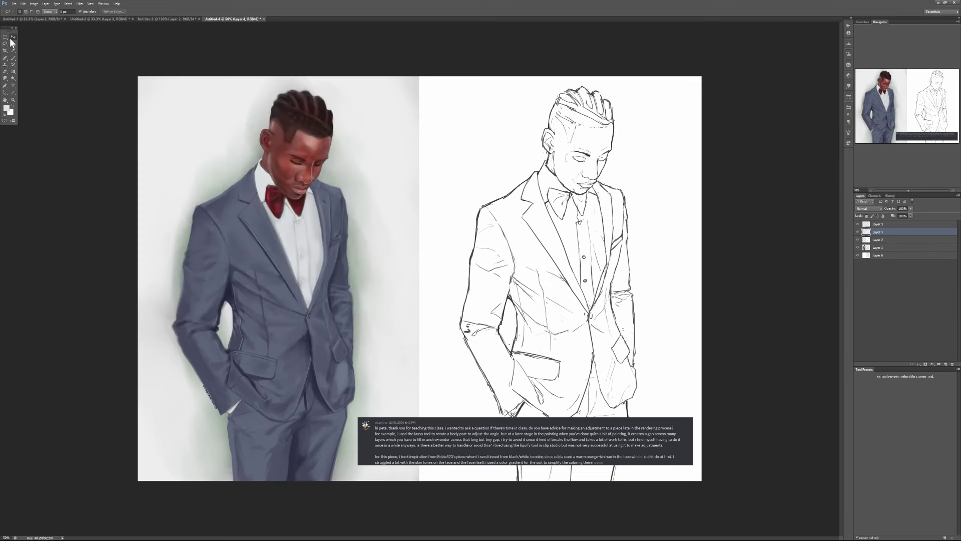
{"action": "key", "text": "ctrl+t"}
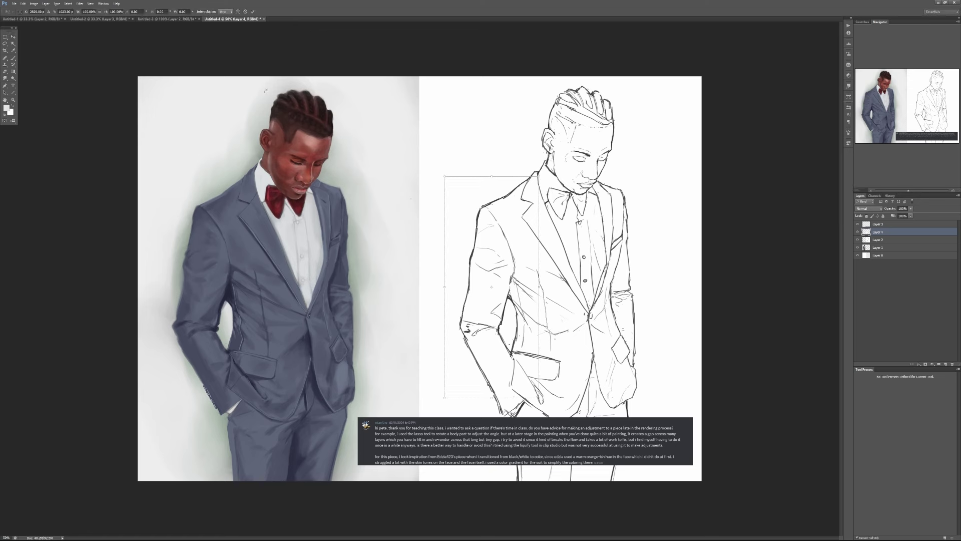
{"action": "left_click", "coordinate": [238, 12]}
{"action": "mouse_move", "coordinate": [497, 302]}
{"action": "left_mouse_down"}
{"action": "mouse_move", "coordinate": [470, 325]}
{"action": "mouse_move", "coordinate": [465, 379]}
{"action": "mouse_move", "coordinate": [509, 399]}
{"action": "mouse_move", "coordinate": [520, 350]}
{"action": "mouse_move", "coordinate": [531, 373]}
{"action": "mouse_move", "coordinate": [520, 325]}
{"action": "left_mouse_up"}
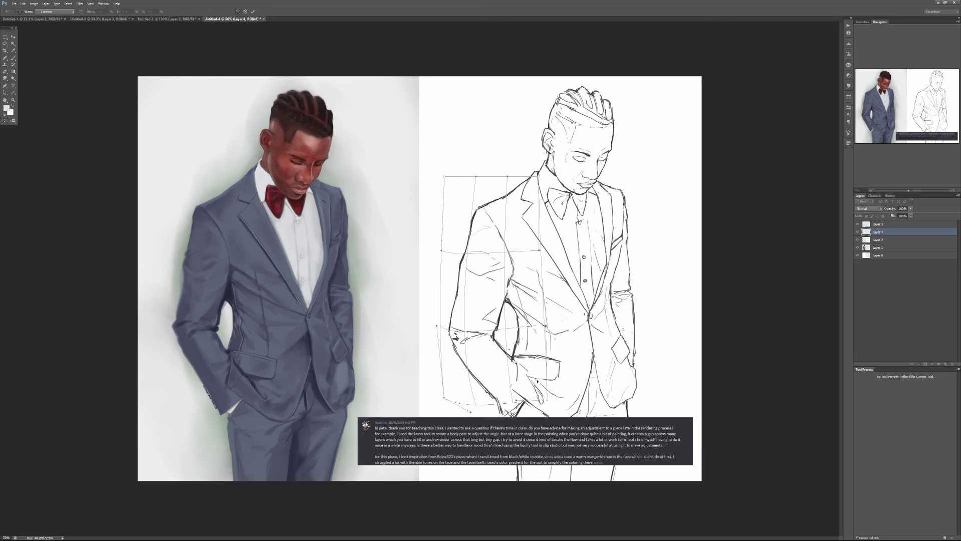
{"action": "left_click", "coordinate": [253, 11]}
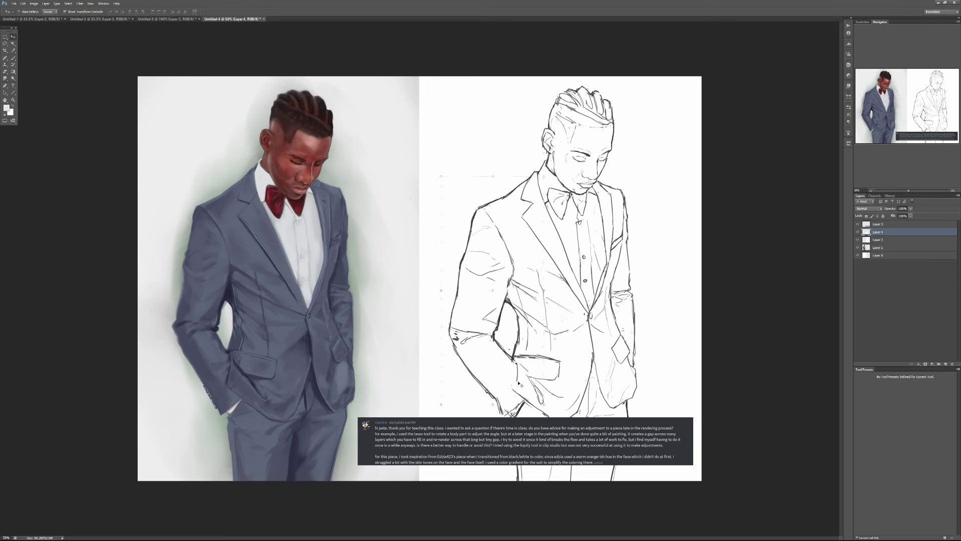
Lasso the matching bent arm on the painted blue-suit figure and copy it to a new layer.
{"action": "left_click", "coordinate": [5, 44]}
{"action": "mouse_move", "coordinate": [199, 174]}
{"action": "left_mouse_down"}
{"action": "mouse_move", "coordinate": [253, 293]}
{"action": "mouse_move", "coordinate": [255, 414]}
{"action": "mouse_move", "coordinate": [198, 414]}
{"action": "mouse_move", "coordinate": [164, 384]}
{"action": "mouse_move", "coordinate": [146, 277]}
{"action": "mouse_move", "coordinate": [170, 184]}
{"action": "left_mouse_up"}
{"action": "key", "text": "ctrl+j"}
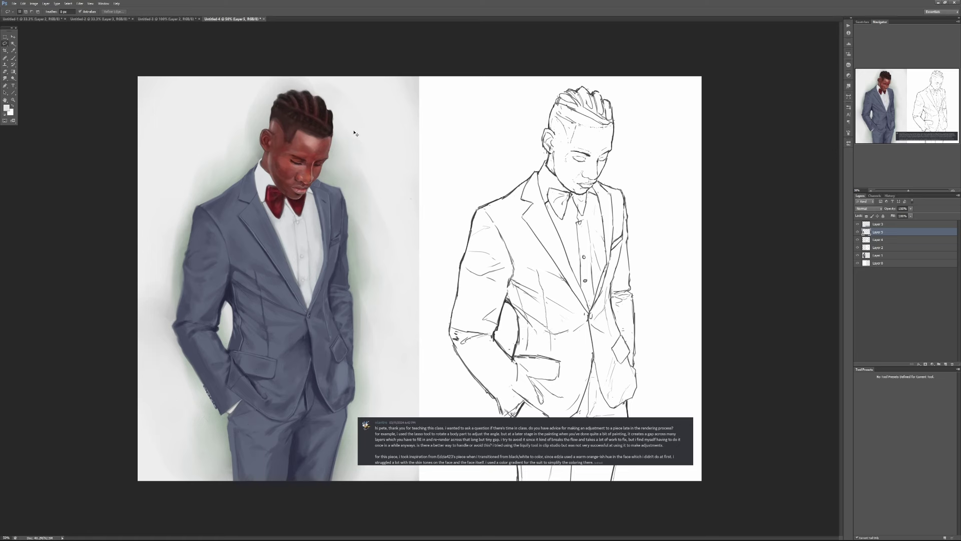
Rotate the copied painted arm slightly, distort its lower inner corner inward and its upper outer corner outward, and apply the transformation.
{"action": "key", "text": "ctrl+t"}
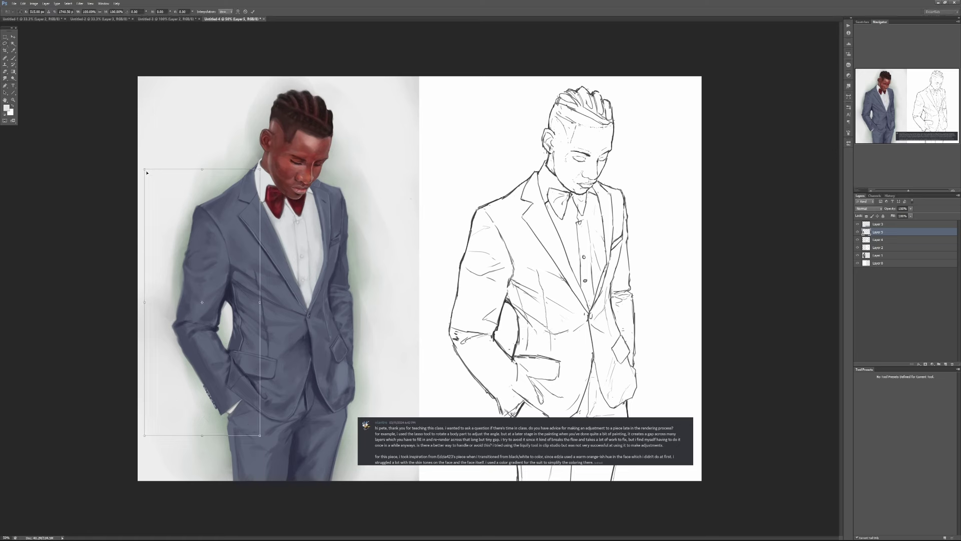
{"action": "left_click_drag", "start_coordinate": [145, 171], "coordinate": [142, 170]}
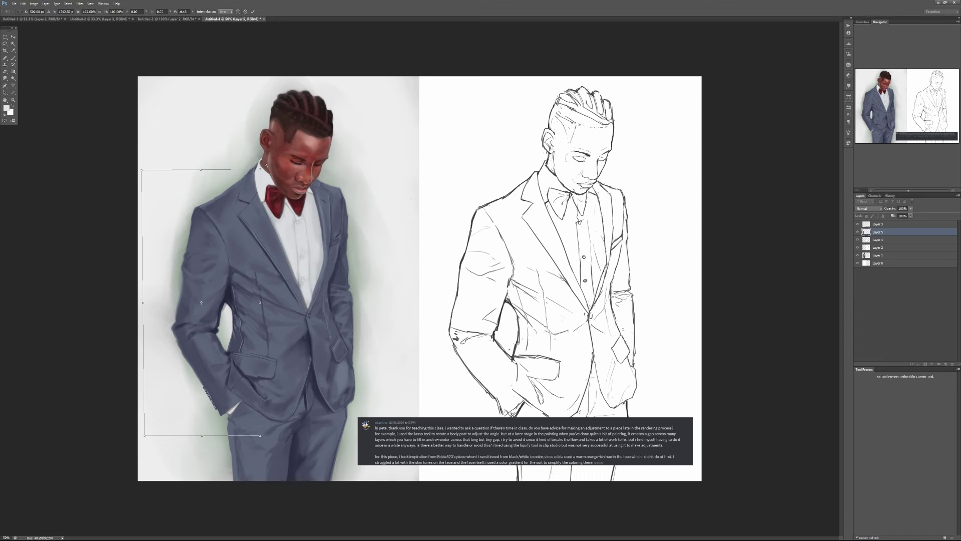
{"action": "left_click_drag", "start_coordinate": [265, 165], "coordinate": [257, 161]}
{"action": "mouse_move", "coordinate": [228, 218]}
{"action": "left_mouse_down"}
{"action": "mouse_move", "coordinate": [231, 228]}
{"action": "mouse_move", "coordinate": [227, 217]}
{"action": "left_mouse_up"}
{"action": "left_click_drag", "start_coordinate": [253, 343], "coordinate": [240, 340]}
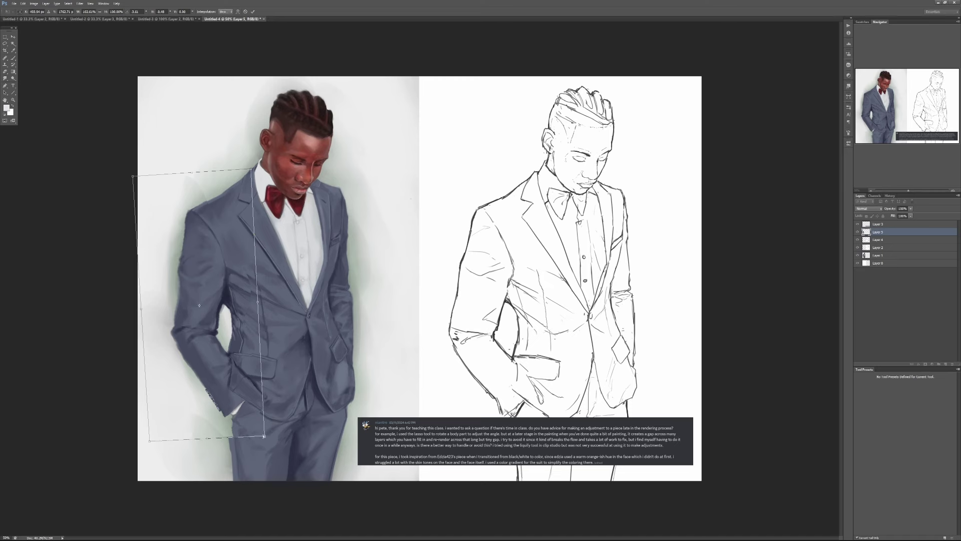
{"action": "left_click_drag", "start_coordinate": [265, 435], "coordinate": [247, 384]}
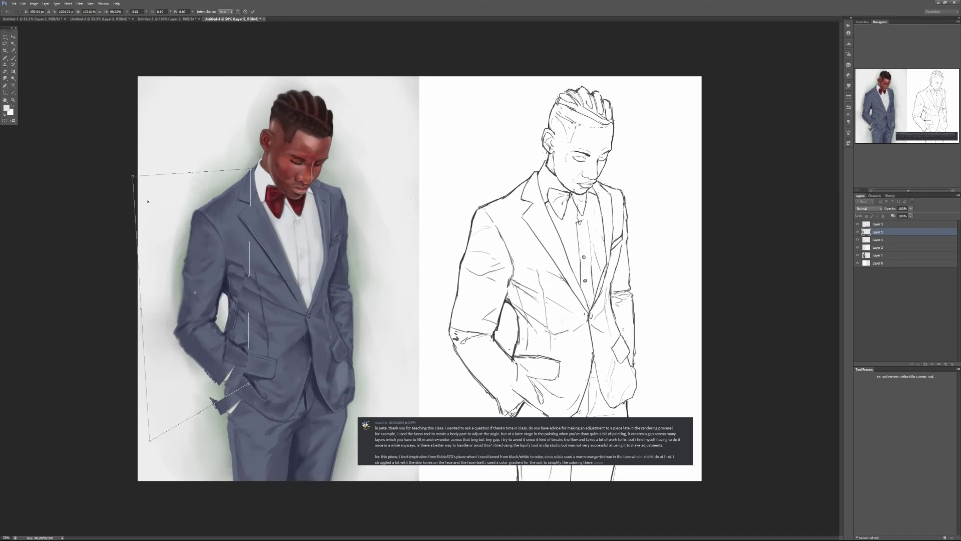
{"action": "left_click_drag", "start_coordinate": [135, 176], "coordinate": [110, 133]}
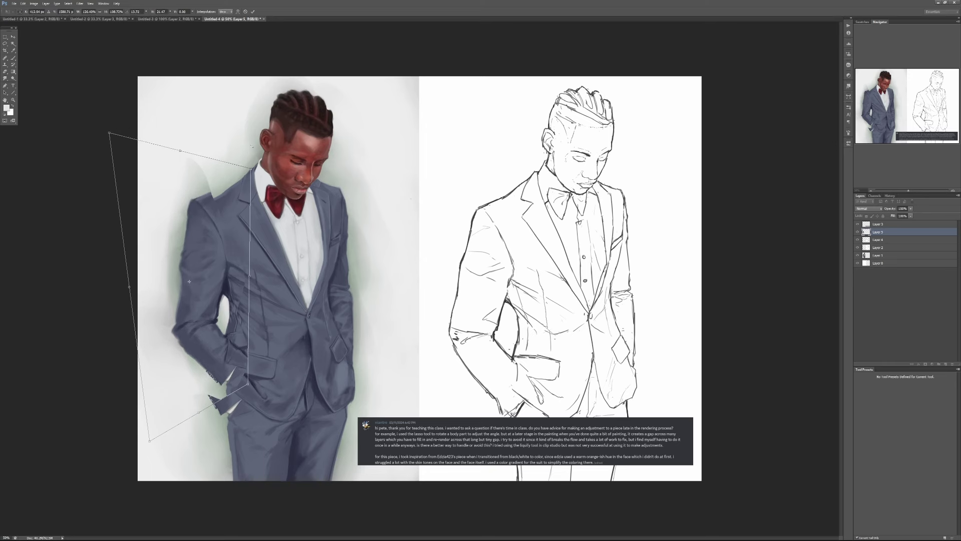
{"action": "left_click", "coordinate": [253, 11]}
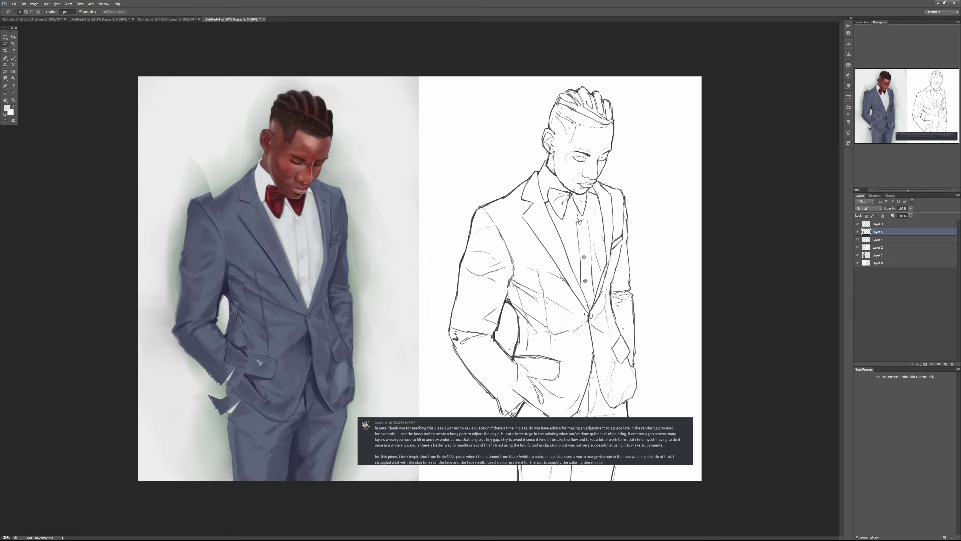
Brush over the notch where the copied painted arm meets the jacket's shoulder line.
{"action": "key", "text": "b"}
{"action": "scroll", "coordinate": [244, 377], "scroll_direction": "up", "scroll_amount": 1}
{"action": "scroll", "coordinate": [243, 378], "scroll_direction": "up", "scroll_amount": 3}
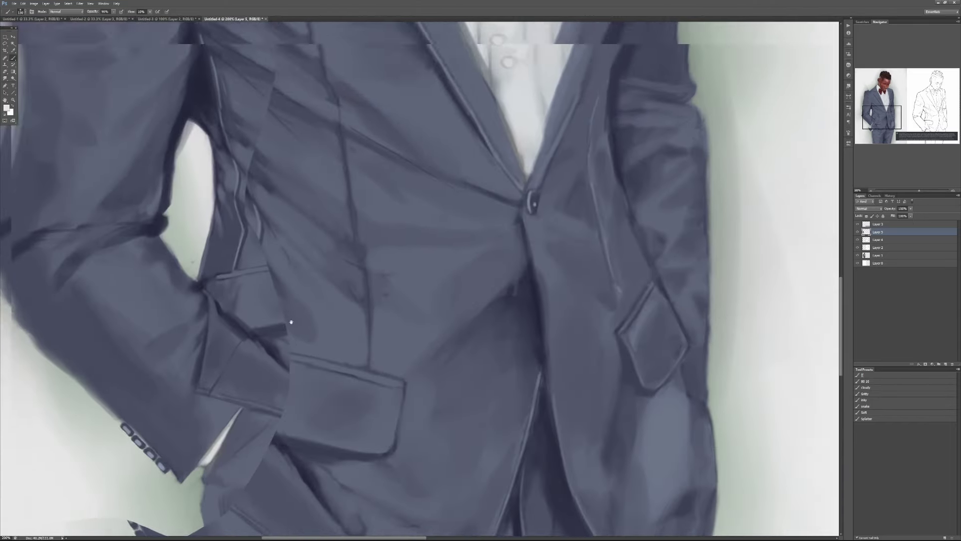
{"action": "left_click_drag", "start_coordinate": [290, 322], "coordinate": [343, 435]}
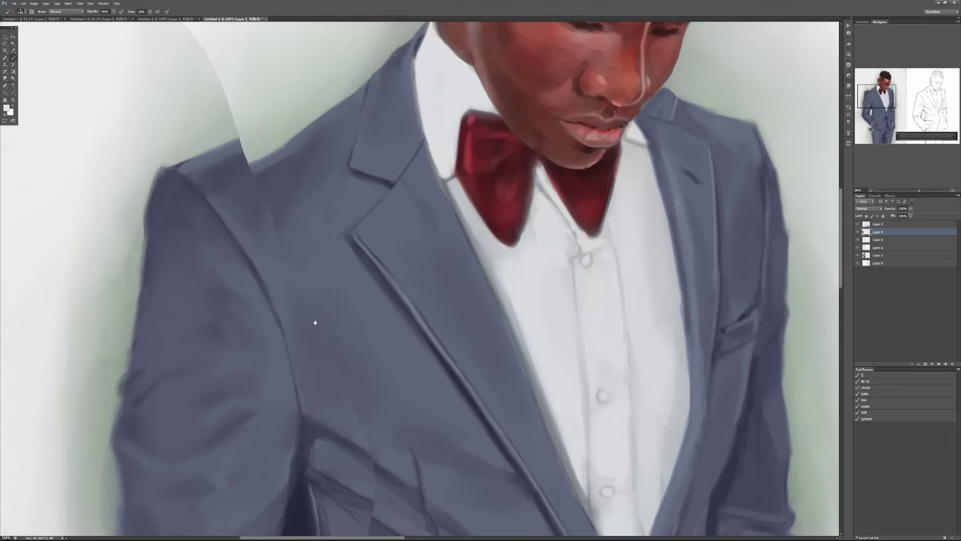
{"action": "mouse_move", "coordinate": [315, 322]}
{"action": "left_mouse_down"}
{"action": "mouse_move", "coordinate": [347, 281]}
{"action": "mouse_move", "coordinate": [325, 296]}
{"action": "mouse_move", "coordinate": [350, 150]}
{"action": "mouse_move", "coordinate": [369, 322]}
{"action": "left_mouse_up"}
{"action": "scroll", "coordinate": [348, 279], "scroll_direction": "down", "scroll_amount": 2}
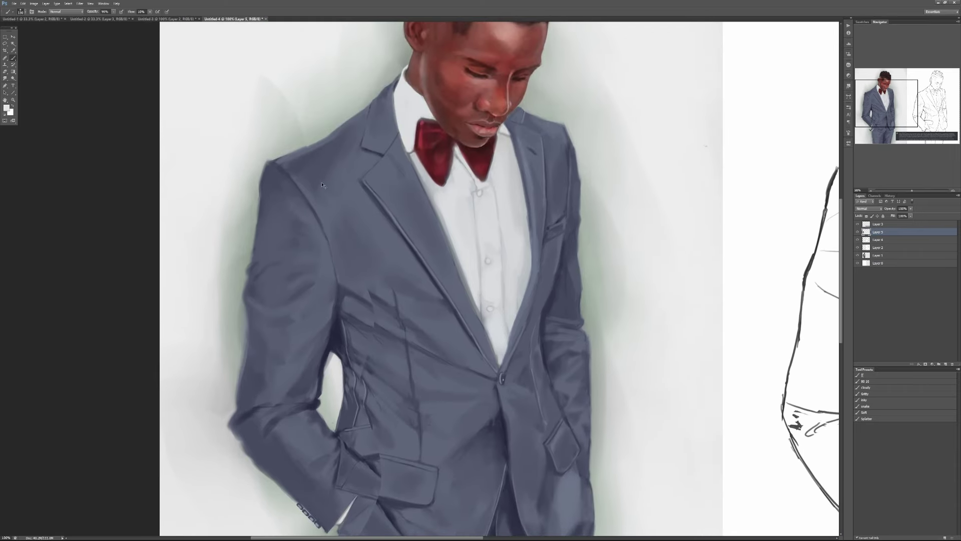
{"action": "scroll", "coordinate": [308, 112], "scroll_direction": "up", "scroll_amount": 2}
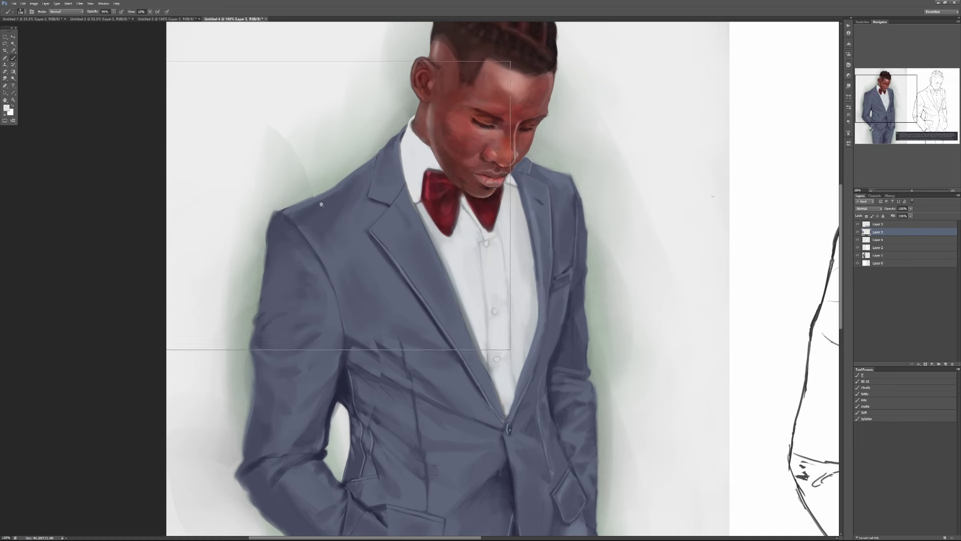
Blend the seam along the shoulder and upper chest with sampled suit colour, using a smaller brush at 80% opacity.
{"action": "scroll", "coordinate": [322, 214], "scroll_direction": "up", "scroll_amount": 1}
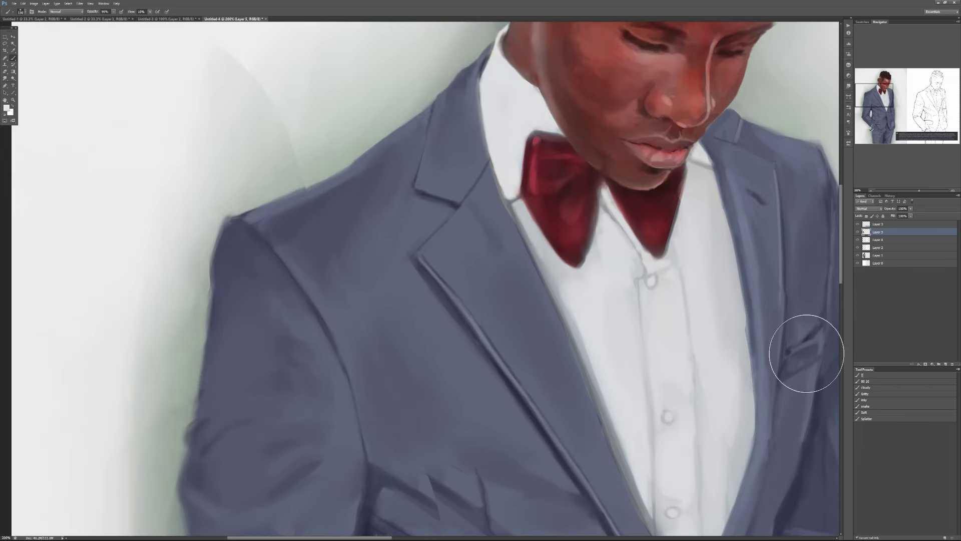
{"action": "key", "text": "bracketleft"}
{"action": "key", "text": "bracketleft"}
{"action": "key", "text": "bracketleft"}
{"action": "key", "text": "bracketleft"}
{"action": "key", "text": "bracketleft"}
{"action": "left_click", "coordinate": [304, 202], "text": "alt"}
{"action": "key", "text": "8"}
{"action": "mouse_move", "coordinate": [302, 204]}
{"action": "left_mouse_down"}
{"action": "mouse_move", "coordinate": [277, 215]}
{"action": "mouse_move", "coordinate": [339, 183]}
{"action": "mouse_move", "coordinate": [302, 222]}
{"action": "mouse_move", "coordinate": [339, 221]}
{"action": "mouse_move", "coordinate": [331, 278]}
{"action": "mouse_move", "coordinate": [349, 272]}
{"action": "mouse_move", "coordinate": [376, 307]}
{"action": "left_mouse_up"}
{"action": "left_click_drag", "start_coordinate": [332, 273], "coordinate": [336, 320]}
{"action": "left_click", "coordinate": [442, 222]}
{"action": "left_click_drag", "start_coordinate": [743, 179], "coordinate": [618, 110]}
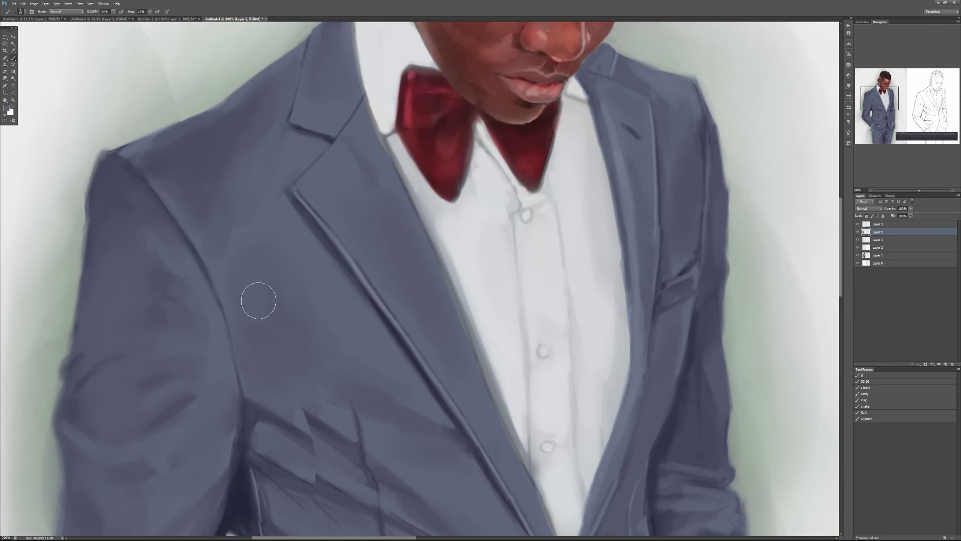
Paint sampled suit tones over the broken fold lines where the copied arm overlaps the chest and waist.
{"action": "left_click_drag", "start_coordinate": [362, 337], "coordinate": [381, 190]}
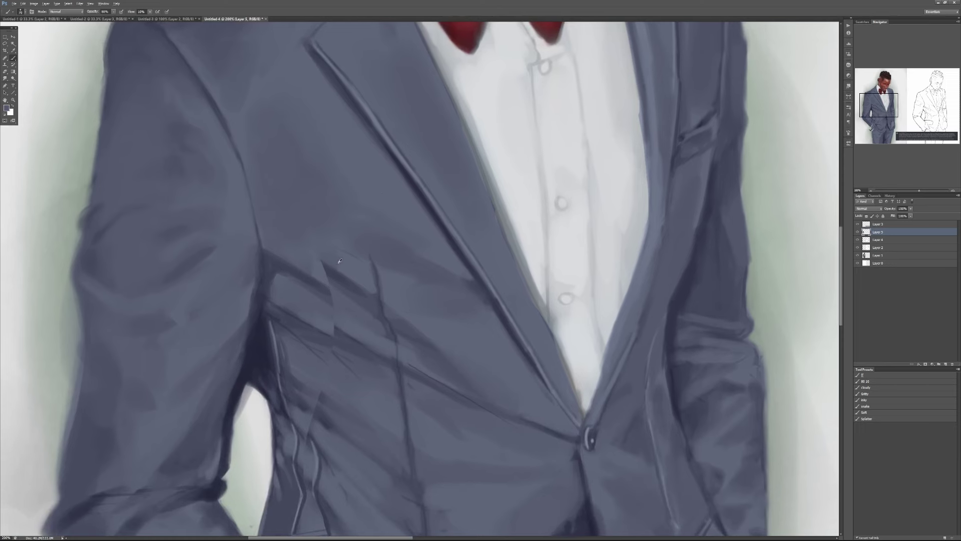
{"action": "mouse_move", "coordinate": [311, 255]}
{"action": "left_mouse_down"}
{"action": "mouse_move", "coordinate": [372, 300]}
{"action": "mouse_move", "coordinate": [367, 318]}
{"action": "mouse_move", "coordinate": [358, 285]}
{"action": "mouse_move", "coordinate": [360, 316]}
{"action": "mouse_move", "coordinate": [321, 307]}
{"action": "mouse_move", "coordinate": [317, 317]}
{"action": "mouse_move", "coordinate": [366, 301]}
{"action": "mouse_move", "coordinate": [352, 337]}
{"action": "mouse_move", "coordinate": [328, 320]}
{"action": "mouse_move", "coordinate": [366, 345]}
{"action": "mouse_move", "coordinate": [382, 378]}
{"action": "mouse_move", "coordinate": [339, 332]}
{"action": "mouse_move", "coordinate": [358, 182]}
{"action": "left_mouse_up"}
{"action": "left_click", "coordinate": [358, 285], "text": "alt"}
{"action": "mouse_move", "coordinate": [338, 151]}
{"action": "left_mouse_down"}
{"action": "mouse_move", "coordinate": [334, 126]}
{"action": "mouse_move", "coordinate": [366, 166]}
{"action": "mouse_move", "coordinate": [320, 171]}
{"action": "mouse_move", "coordinate": [349, 215]}
{"action": "left_mouse_up"}
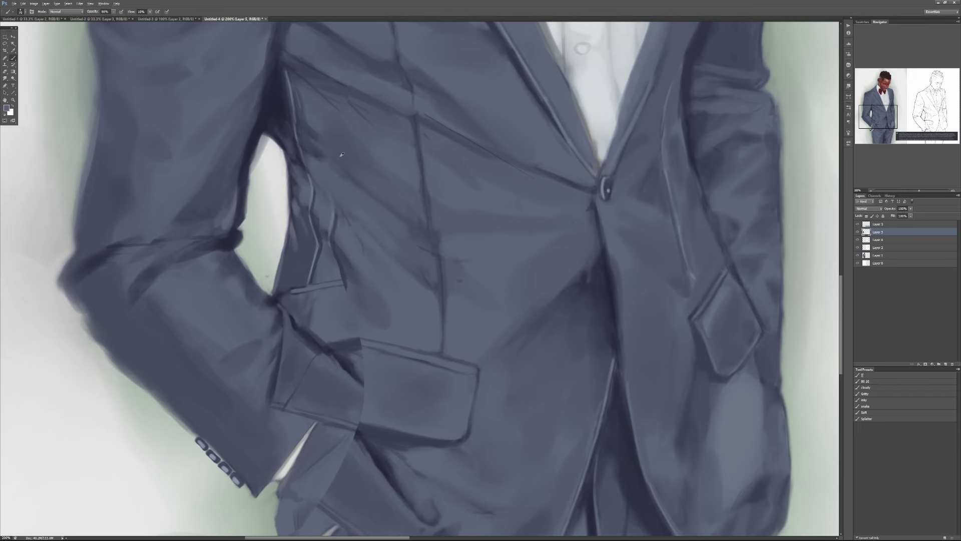
{"action": "left_click_drag", "start_coordinate": [314, 149], "coordinate": [361, 188]}
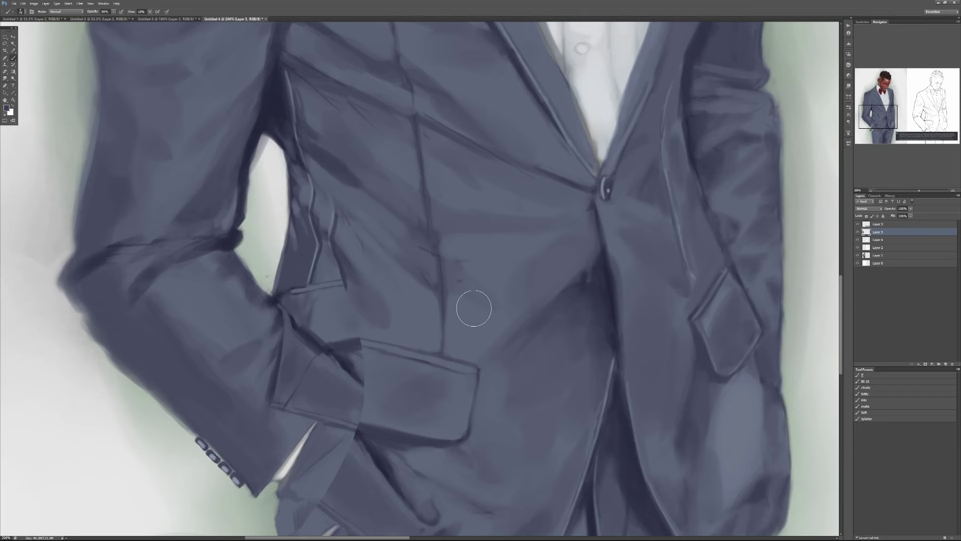
Isolate the copied arm layer to examine the blending strokes, and show all layers again.
{"action": "left_click", "coordinate": [857, 232], "text": "alt"}
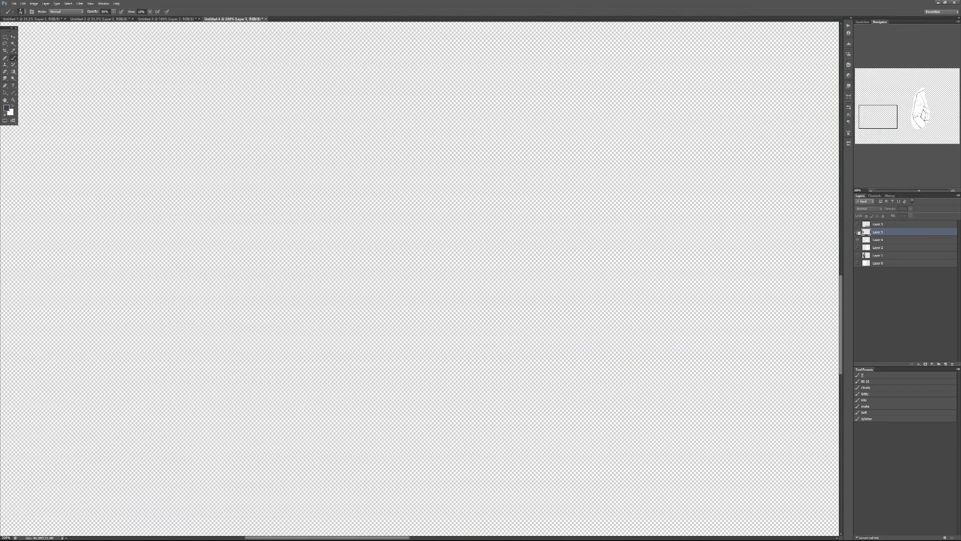
{"action": "left_click", "coordinate": [857, 232], "text": "alt"}
{"action": "left_click", "coordinate": [857, 232], "text": "alt"}
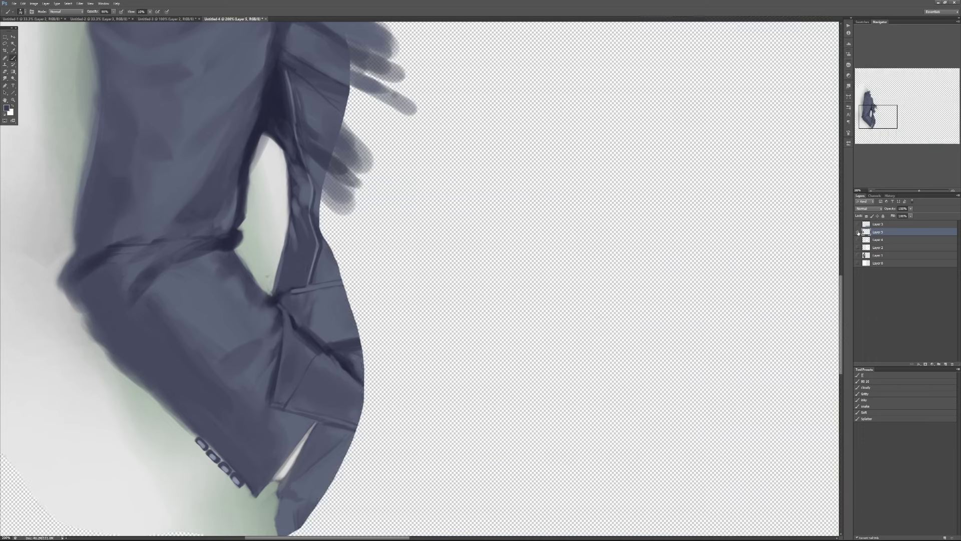
{"action": "left_click", "coordinate": [857, 232], "text": "alt"}
{"action": "left_click", "coordinate": [857, 232], "text": "alt"}
{"action": "left_click", "coordinate": [857, 232], "text": "alt"}
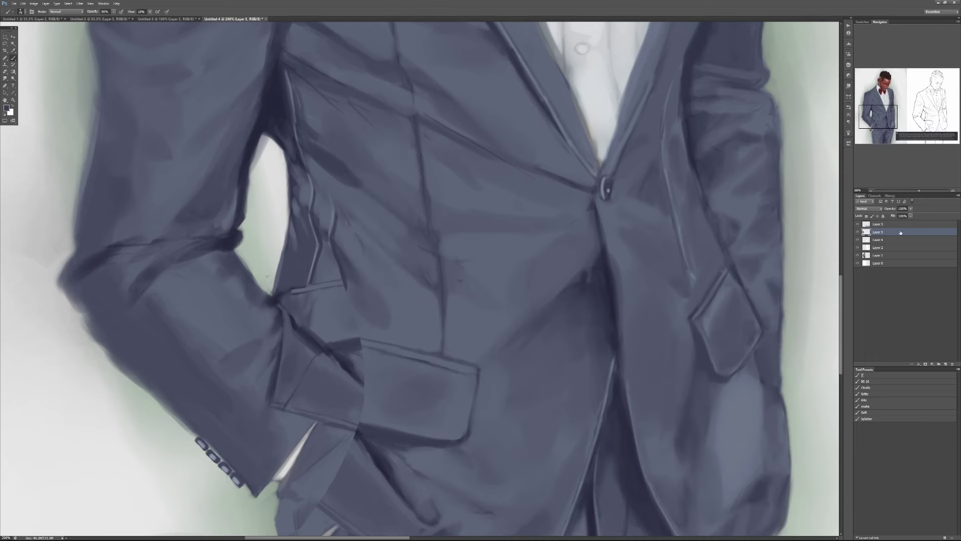
Paint out the duplicated edge beside the hip pocket and extend the pocket flap's dark outline to the sleeve with sampled colours.
{"action": "left_click", "coordinate": [342, 293], "text": "alt"}
{"action": "mouse_move", "coordinate": [343, 293]}
{"action": "left_mouse_down"}
{"action": "mouse_move", "coordinate": [329, 258]}
{"action": "mouse_move", "coordinate": [379, 318]}
{"action": "mouse_move", "coordinate": [339, 245]}
{"action": "mouse_move", "coordinate": [347, 267]}
{"action": "left_mouse_up"}
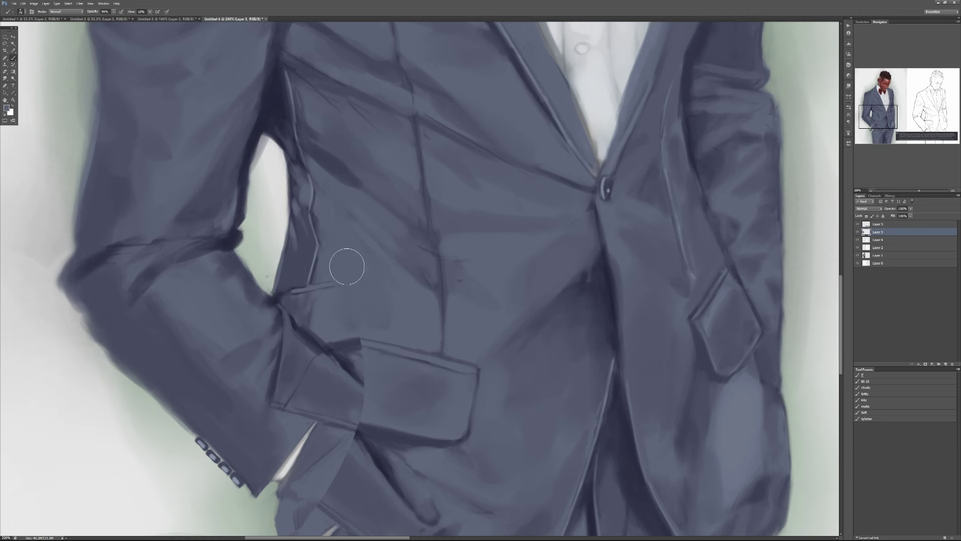
{"action": "left_click", "coordinate": [350, 345], "text": "alt"}
{"action": "left_click_drag", "start_coordinate": [351, 345], "coordinate": [321, 333]}
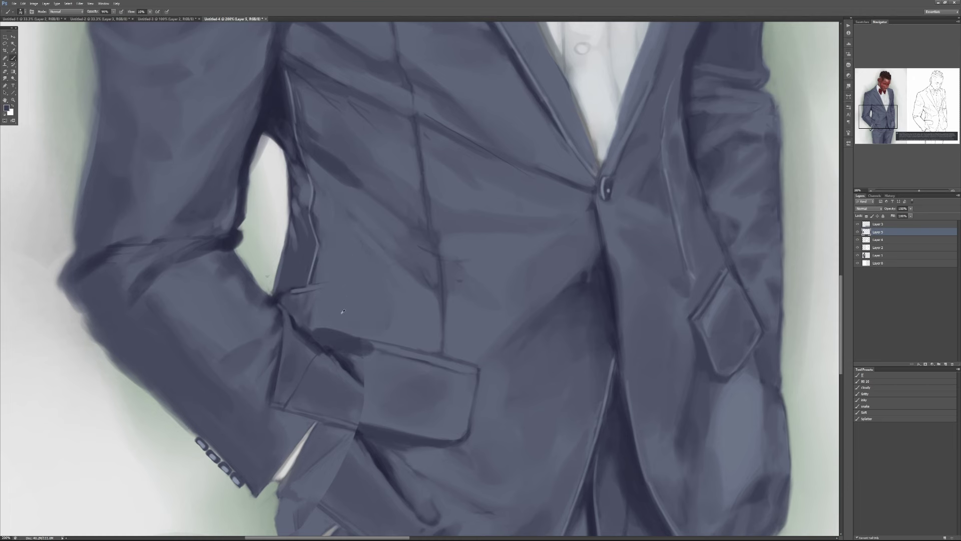
{"action": "mouse_move", "coordinate": [299, 274]}
{"action": "left_mouse_down"}
{"action": "mouse_move", "coordinate": [300, 313]}
{"action": "mouse_move", "coordinate": [323, 274]}
{"action": "mouse_move", "coordinate": [320, 300]}
{"action": "left_mouse_up"}
{"action": "left_click", "coordinate": [322, 273], "text": "alt"}
{"action": "mouse_move", "coordinate": [345, 345]}
{"action": "left_mouse_down"}
{"action": "mouse_move", "coordinate": [380, 365]}
{"action": "mouse_move", "coordinate": [375, 375]}
{"action": "mouse_move", "coordinate": [327, 411]}
{"action": "mouse_move", "coordinate": [371, 398]}
{"action": "mouse_move", "coordinate": [364, 367]}
{"action": "mouse_move", "coordinate": [361, 379]}
{"action": "mouse_move", "coordinate": [337, 355]}
{"action": "left_mouse_up"}
{"action": "left_click", "coordinate": [303, 328], "text": "alt"}
{"action": "mouse_move", "coordinate": [303, 328]}
{"action": "left_mouse_down"}
{"action": "mouse_move", "coordinate": [374, 454]}
{"action": "mouse_move", "coordinate": [448, 267]}
{"action": "mouse_move", "coordinate": [485, 246]}
{"action": "left_mouse_up"}
Cover the leftover old cuff below the sleeve with sampled background colour at 40% opacity and suit colour at 80%.
{"action": "key", "text": "h"}
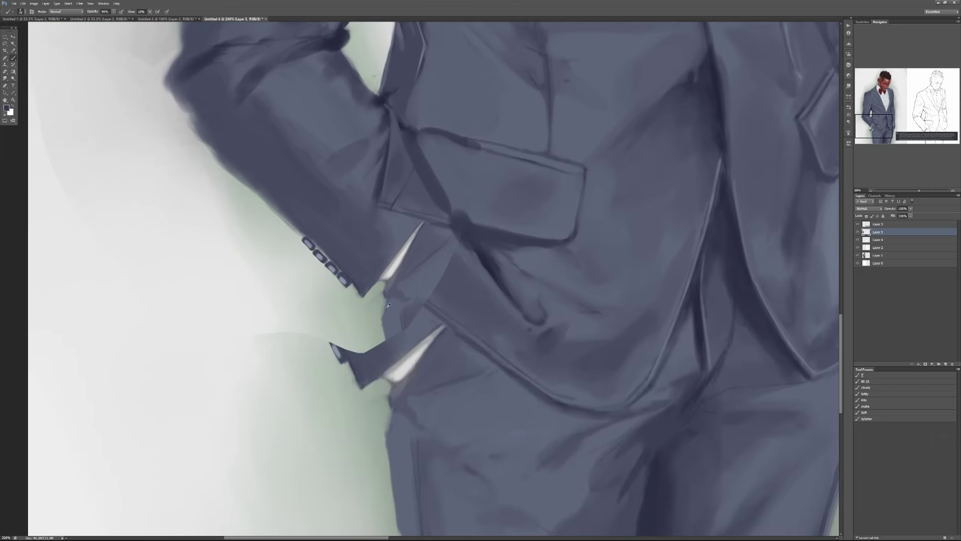
{"action": "mouse_move", "coordinate": [374, 335]}
{"action": "left_mouse_down"}
{"action": "mouse_move", "coordinate": [367, 380]}
{"action": "mouse_move", "coordinate": [339, 314]}
{"action": "mouse_move", "coordinate": [330, 364]}
{"action": "mouse_move", "coordinate": [317, 324]}
{"action": "mouse_move", "coordinate": [302, 332]}
{"action": "mouse_move", "coordinate": [305, 300]}
{"action": "mouse_move", "coordinate": [332, 383]}
{"action": "mouse_move", "coordinate": [344, 400]}
{"action": "mouse_move", "coordinate": [340, 329]}
{"action": "mouse_move", "coordinate": [365, 403]}
{"action": "left_mouse_up"}
{"action": "key", "text": "4"}
{"action": "left_click", "coordinate": [408, 406], "text": "alt"}
{"action": "key", "text": "8"}
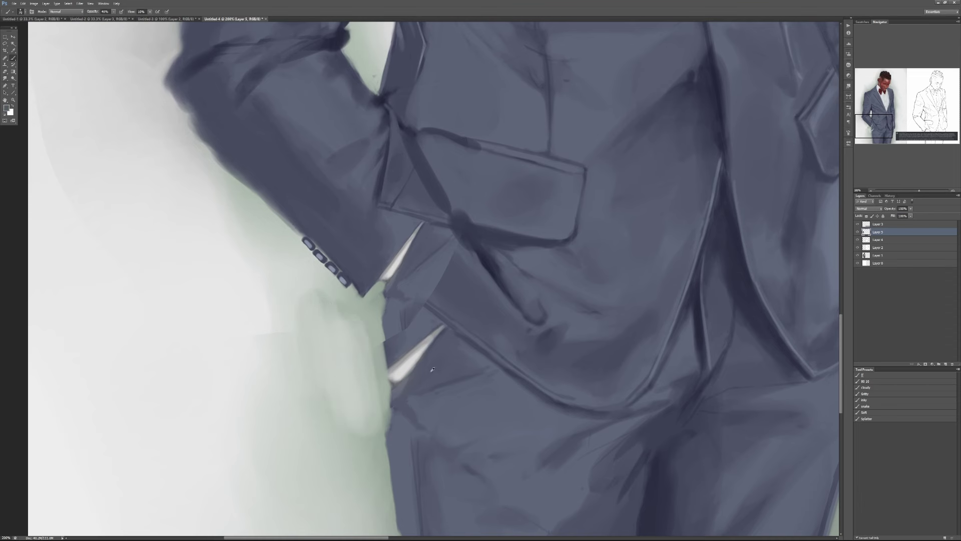
{"action": "mouse_move", "coordinate": [444, 343]}
{"action": "left_mouse_down"}
{"action": "mouse_move", "coordinate": [407, 382]}
{"action": "mouse_move", "coordinate": [438, 340]}
{"action": "left_mouse_up"}
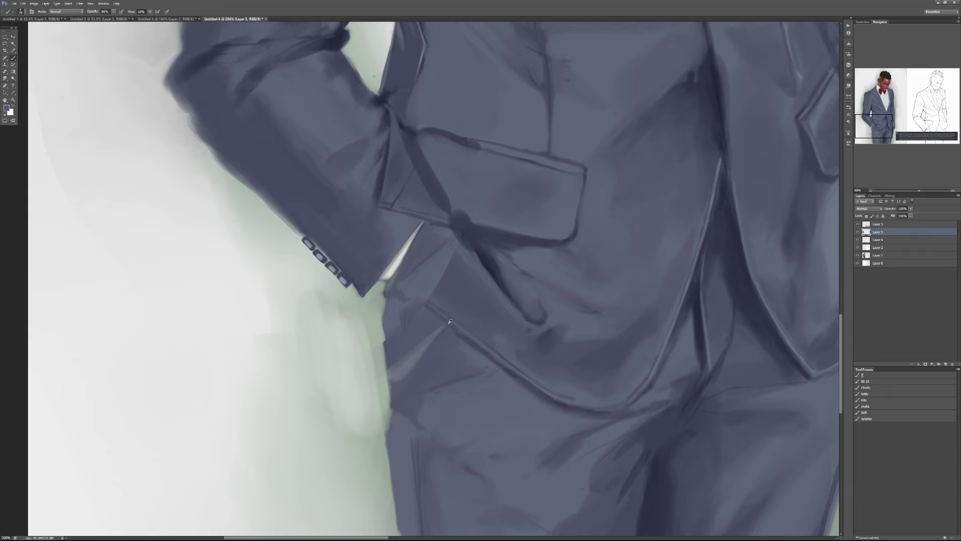
Blend the background seam above the shoulder with a sampled background tone at 70% brush opacity.
{"action": "key", "text": "7"}
{"action": "left_click_drag", "start_coordinate": [438, 118], "coordinate": [507, 424]}
{"action": "left_click_drag", "start_coordinate": [498, 297], "coordinate": [494, 459]}
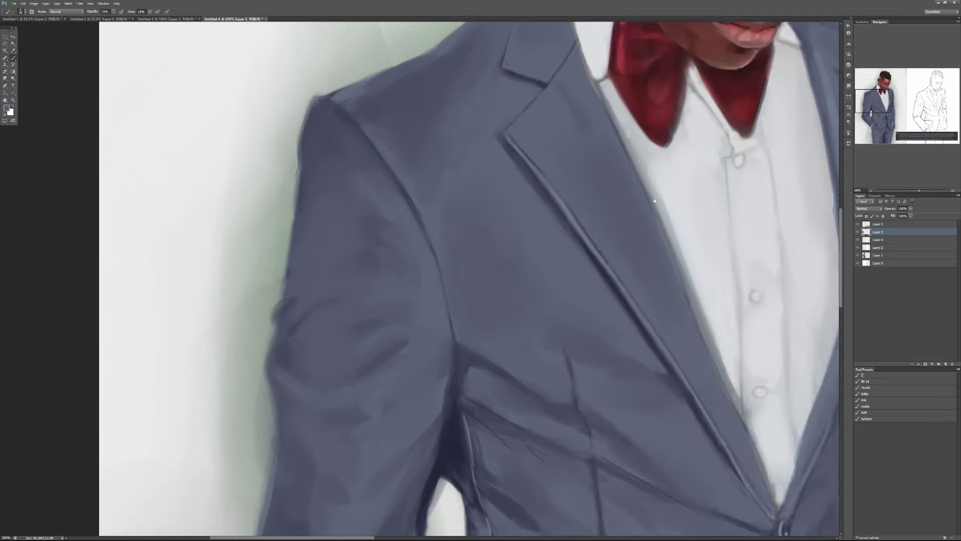
{"action": "left_click_drag", "start_coordinate": [460, 144], "coordinate": [492, 334]}
{"action": "left_click", "coordinate": [426, 230], "text": "alt"}
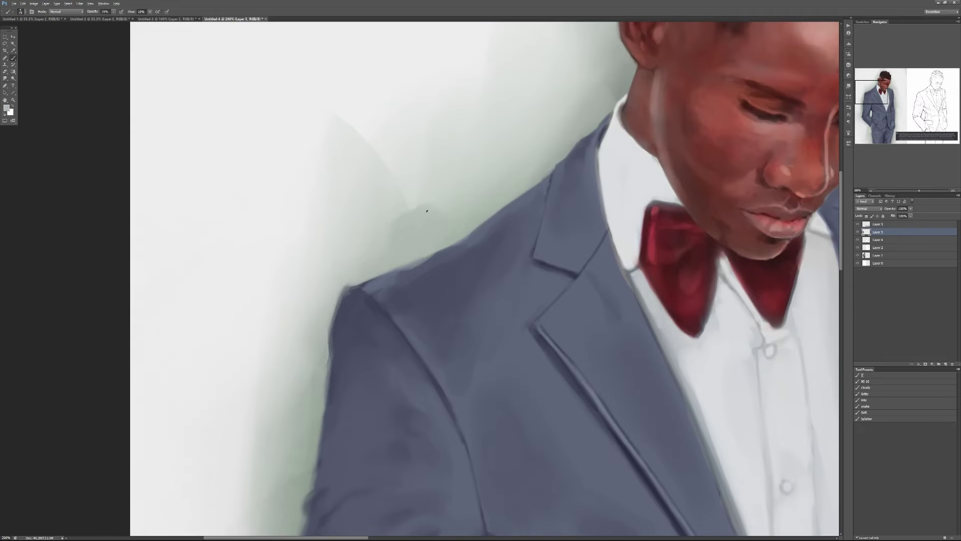
{"action": "mouse_move", "coordinate": [414, 198]}
{"action": "left_mouse_down"}
{"action": "mouse_move", "coordinate": [379, 146]}
{"action": "mouse_move", "coordinate": [365, 156]}
{"action": "mouse_move", "coordinate": [359, 128]}
{"action": "mouse_move", "coordinate": [378, 128]}
{"action": "mouse_move", "coordinate": [367, 186]}
{"action": "left_mouse_up"}
Brush a dark semi-transparent stroke across the lower trouser legs and touch up its outer end.
{"action": "key", "text": "ctrl+minus"}
{"action": "mouse_move", "coordinate": [679, 418]}
{"action": "left_mouse_down"}
{"action": "mouse_move", "coordinate": [379, 161]}
{"action": "mouse_move", "coordinate": [414, 411]}
{"action": "left_mouse_up"}
{"action": "scroll", "coordinate": [414, 411], "scroll_direction": "down", "scroll_amount": 5}
{"action": "scroll", "coordinate": [408, 307], "scroll_direction": "up", "scroll_amount": 1}
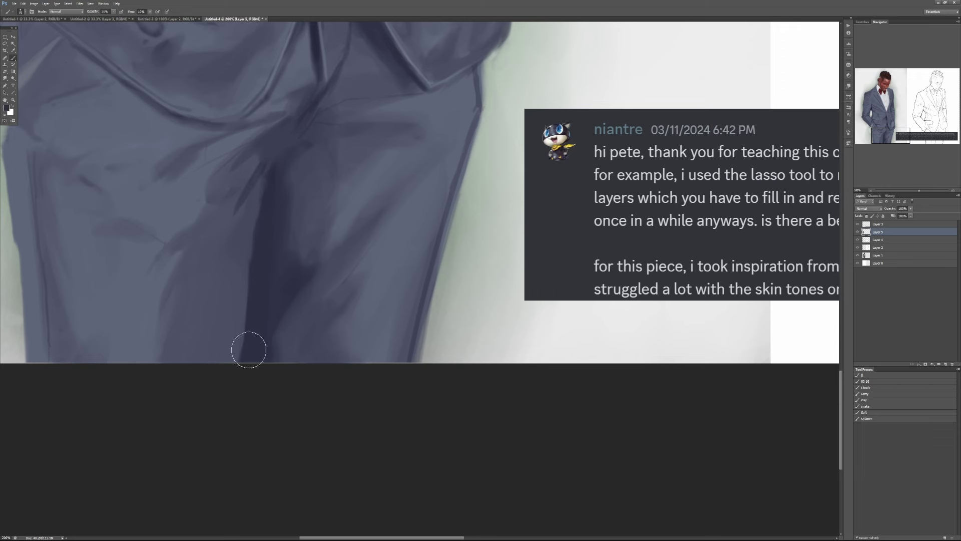
{"action": "left_click_drag", "start_coordinate": [361, 323], "coordinate": [470, 299]}
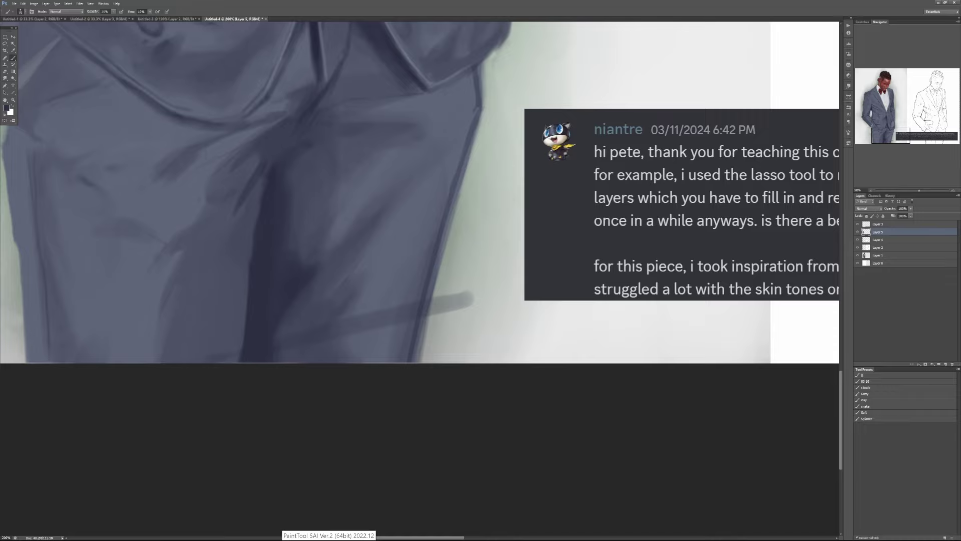
{"action": "key", "text": "ctrl+minus"}
{"action": "key", "text": "ctrl+minus"}
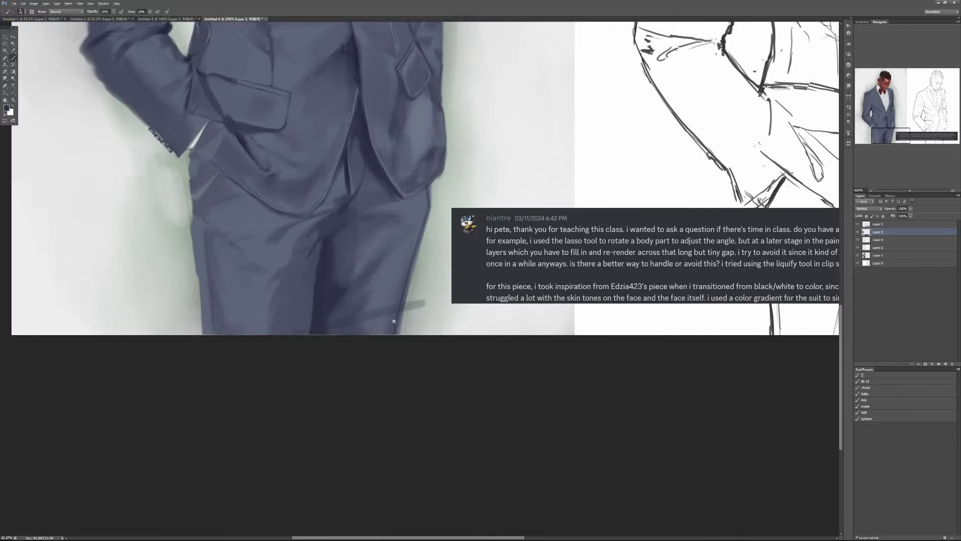
{"action": "left_click_drag", "start_coordinate": [247, 199], "coordinate": [465, 380]}
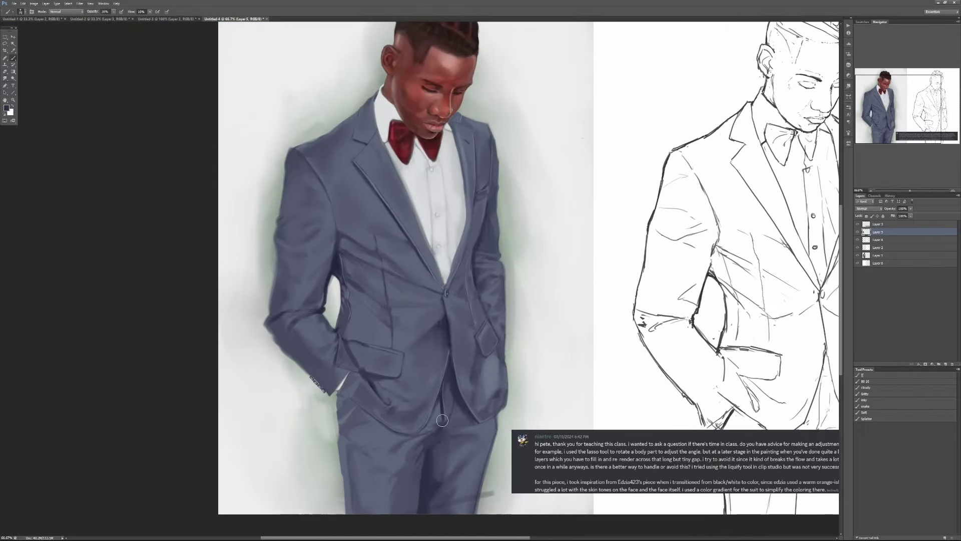
{"action": "left_click_drag", "start_coordinate": [485, 493], "coordinate": [451, 499]}
Soften the jacket's shoulder area with a sampled suit tone at 40% brush opacity.
{"action": "left_click", "coordinate": [357, 161], "text": "ctrl"}
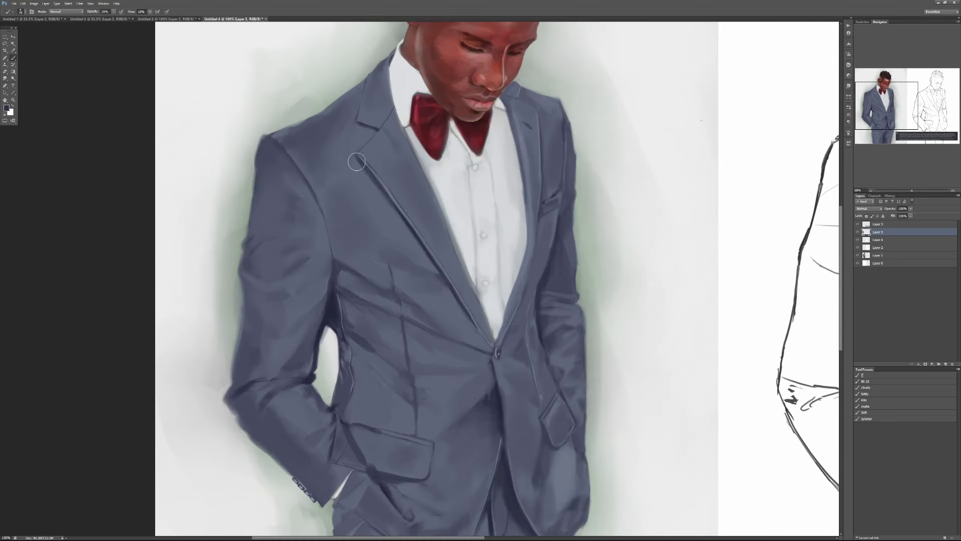
{"action": "left_click", "coordinate": [334, 166], "text": "alt"}
{"action": "key", "text": "4"}
{"action": "mouse_move", "coordinate": [326, 135]}
{"action": "left_mouse_down"}
{"action": "mouse_move", "coordinate": [336, 123]}
{"action": "mouse_move", "coordinate": [411, 236]}
{"action": "left_mouse_up"}
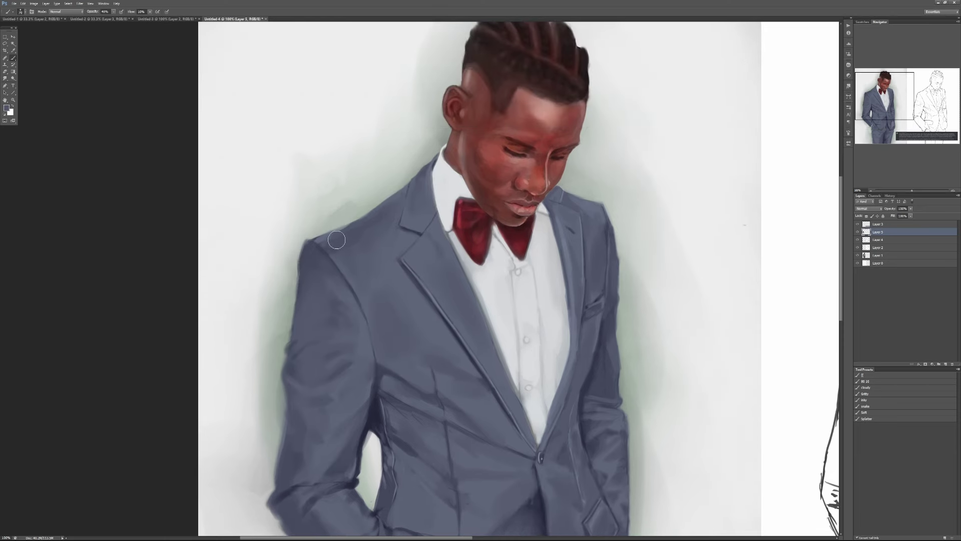
{"action": "left_click_drag", "start_coordinate": [378, 297], "coordinate": [381, 168]}
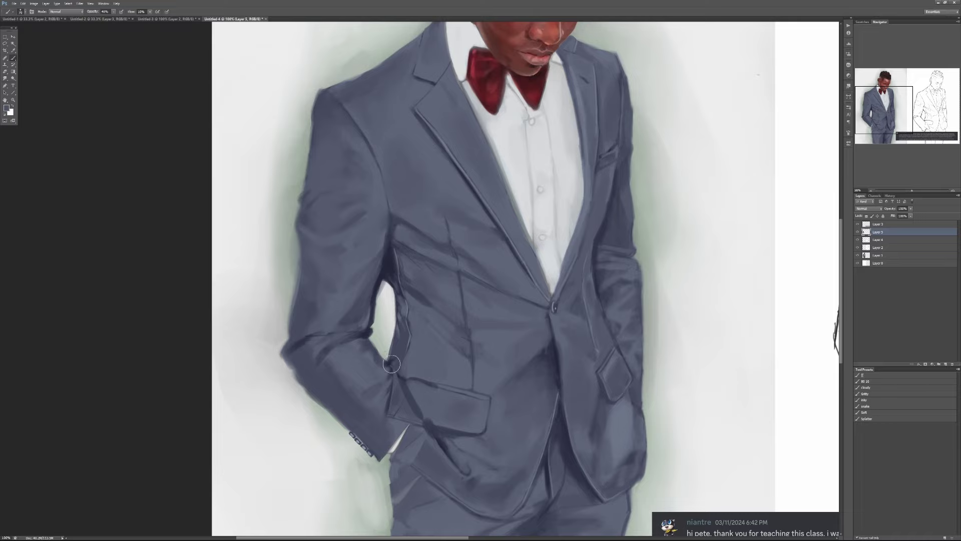
Toggle the isolated view of the repainted arm layer to compare it, and delete that layer.
{"action": "scroll", "coordinate": [438, 440], "scroll_direction": "down", "scroll_amount": 1}
{"action": "scroll", "coordinate": [438, 439], "scroll_direction": "down", "scroll_amount": 1}
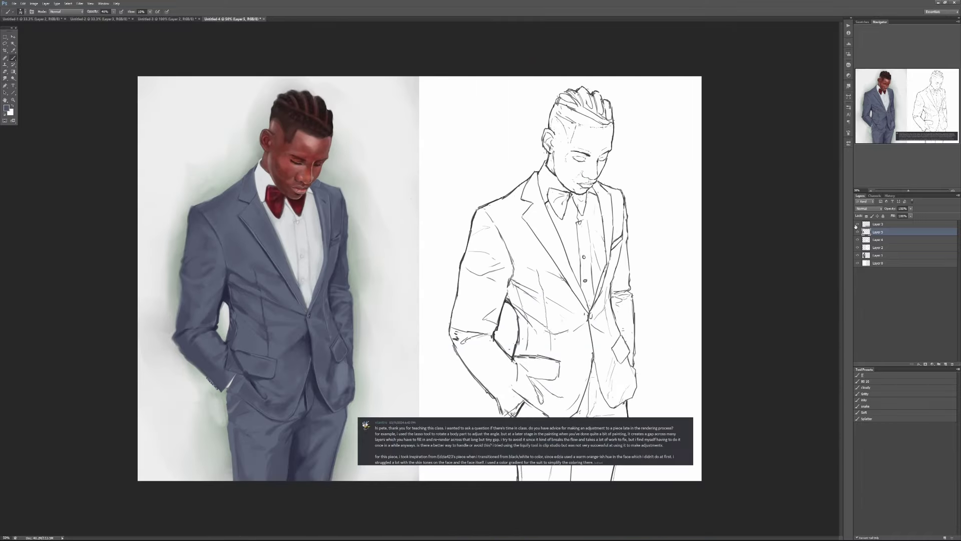
{"action": "left_click", "coordinate": [858, 231], "text": "alt"}
{"action": "left_click", "coordinate": [858, 232], "text": "alt"}
{"action": "mouse_move", "coordinate": [892, 235]}
{"action": "left_mouse_down"}
{"action": "mouse_move", "coordinate": [921, 342]}
{"action": "mouse_move", "coordinate": [952, 364]}
{"action": "left_mouse_up"}
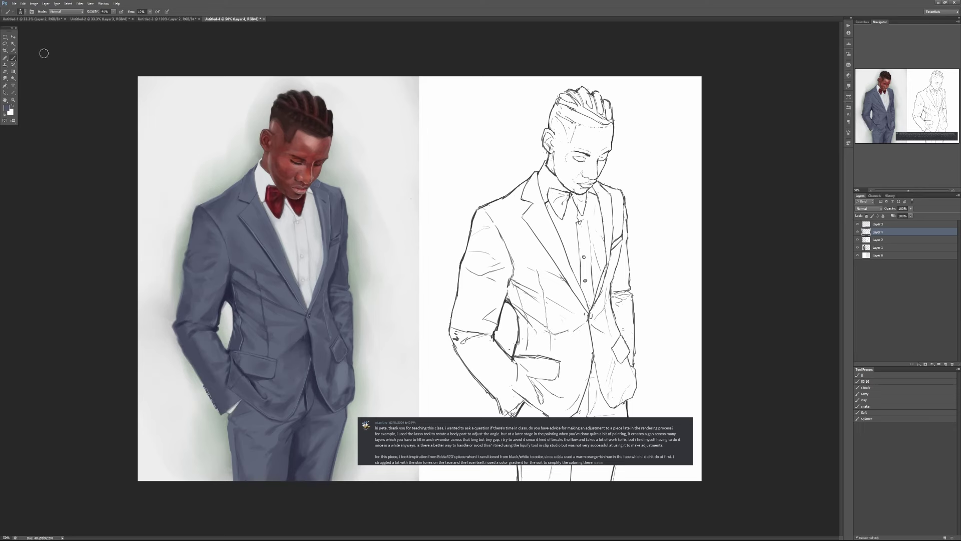
Lasso the painted figure's head, collar and bow tie, copy them to a new layer and view it in isolation.
{"action": "left_click", "coordinate": [5, 43]}
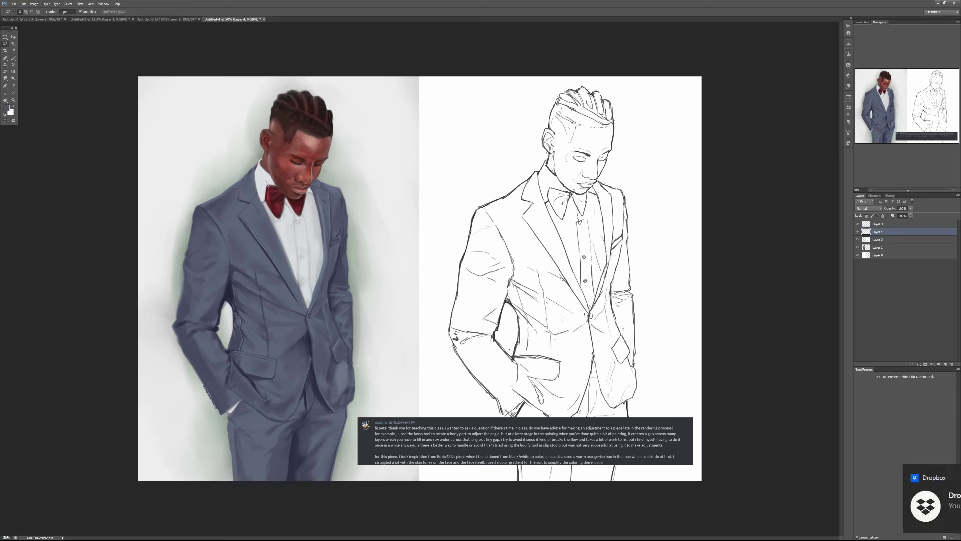
{"action": "mouse_move", "coordinate": [235, 129]}
{"action": "left_mouse_down"}
{"action": "mouse_move", "coordinate": [235, 165]}
{"action": "mouse_move", "coordinate": [261, 226]}
{"action": "left_mouse_up"}
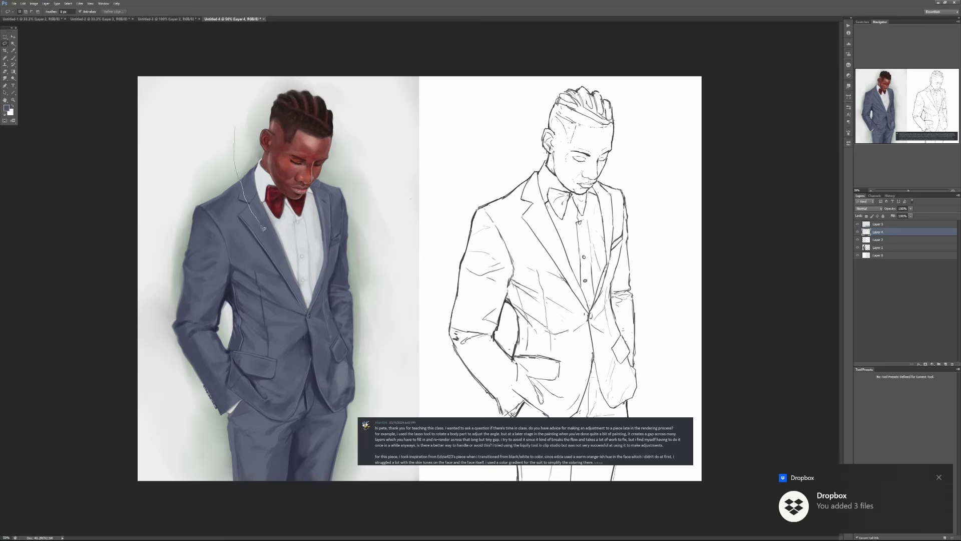
{"action": "mouse_move", "coordinate": [331, 216]}
{"action": "left_mouse_down"}
{"action": "mouse_move", "coordinate": [366, 126]}
{"action": "mouse_move", "coordinate": [352, 99]}
{"action": "mouse_move", "coordinate": [284, 83]}
{"action": "mouse_move", "coordinate": [234, 117]}
{"action": "left_mouse_up"}
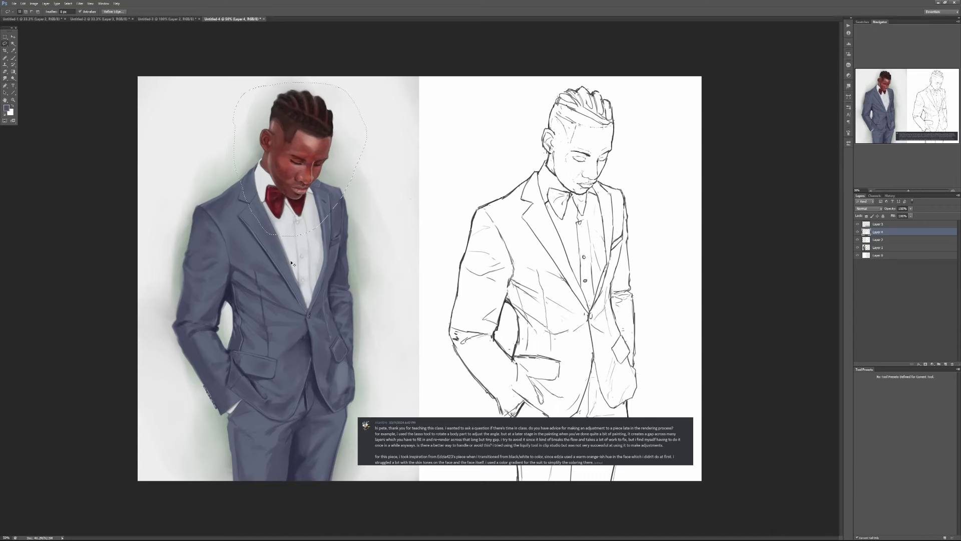
{"action": "left_click", "coordinate": [23, 4]}
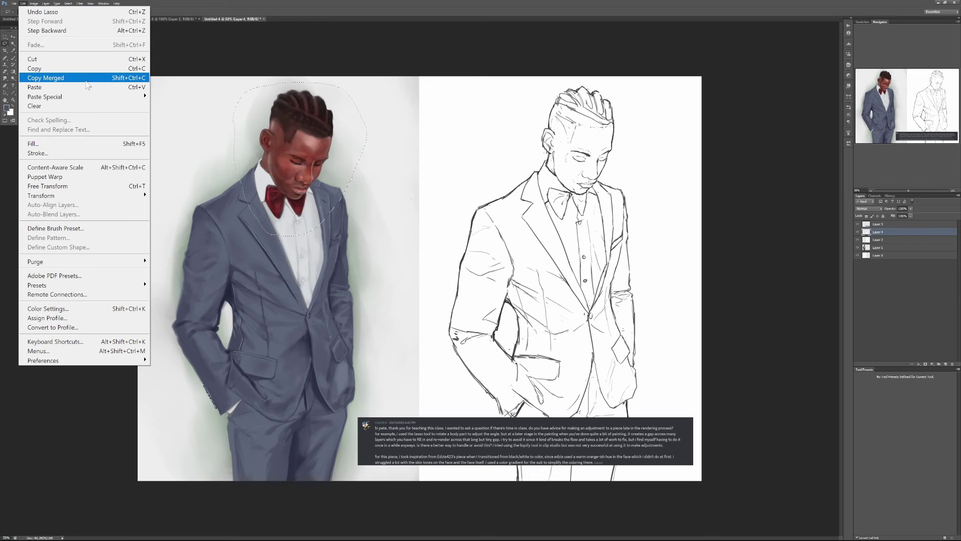
{"action": "left_click", "coordinate": [191, 6]}
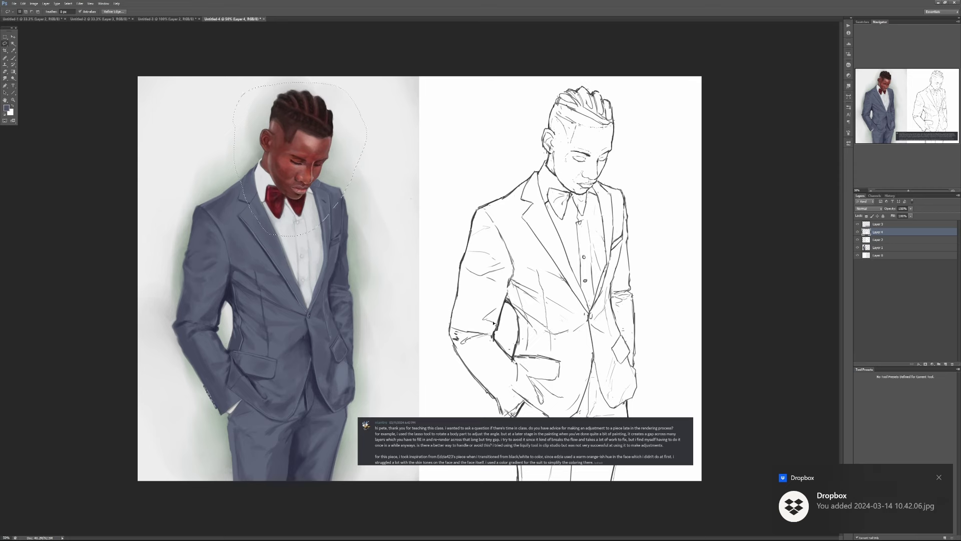
{"action": "key", "text": "ctrl+j"}
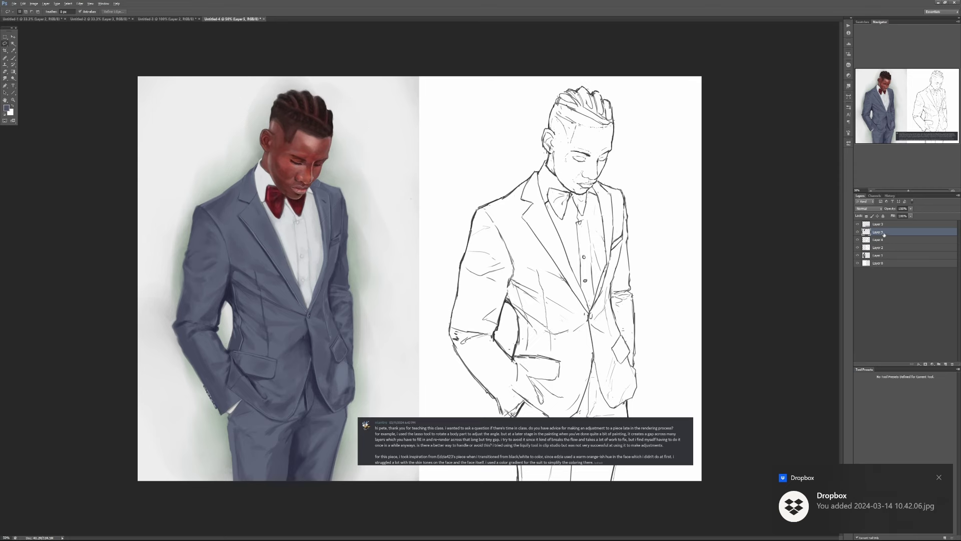
{"action": "left_click", "coordinate": [858, 233], "text": "alt"}
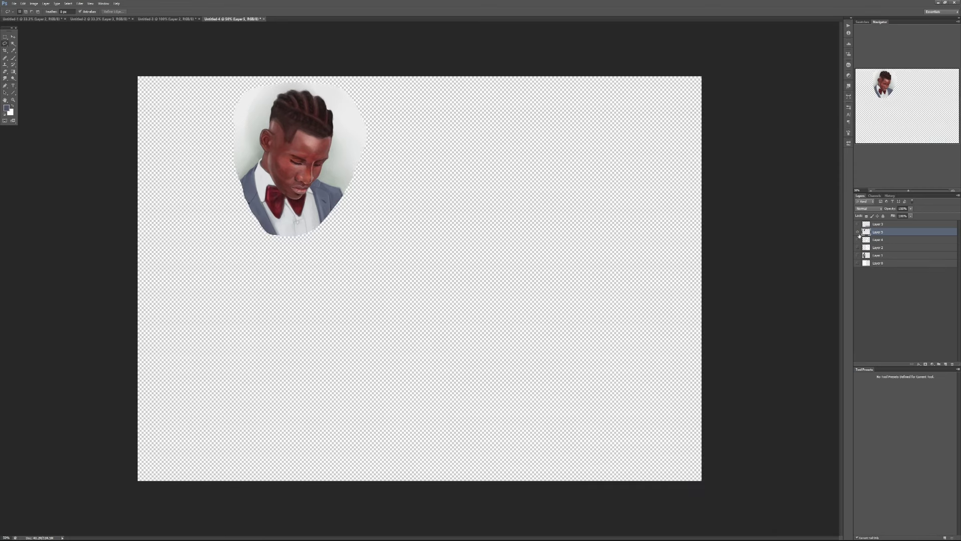
Show all layers again, undo the head copy's move and scale the copy down to about 87%.
{"action": "left_click", "coordinate": [858, 232], "text": "alt"}
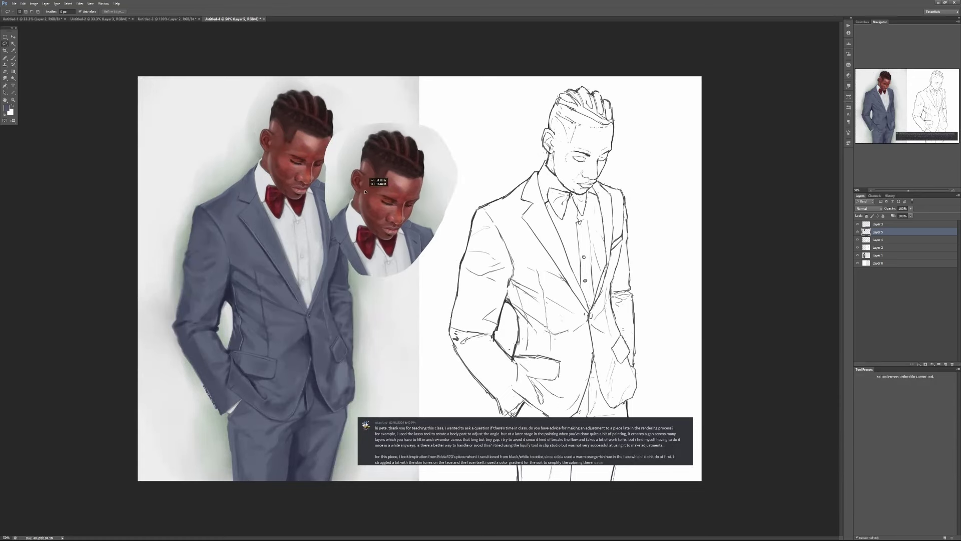
{"action": "key", "text": "ctrl+z"}
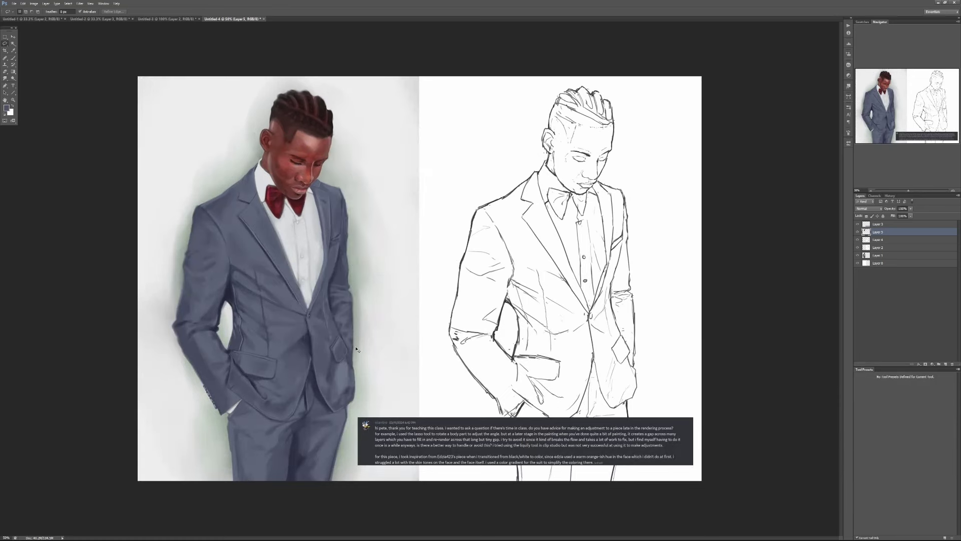
{"action": "key", "text": "ctrl+t"}
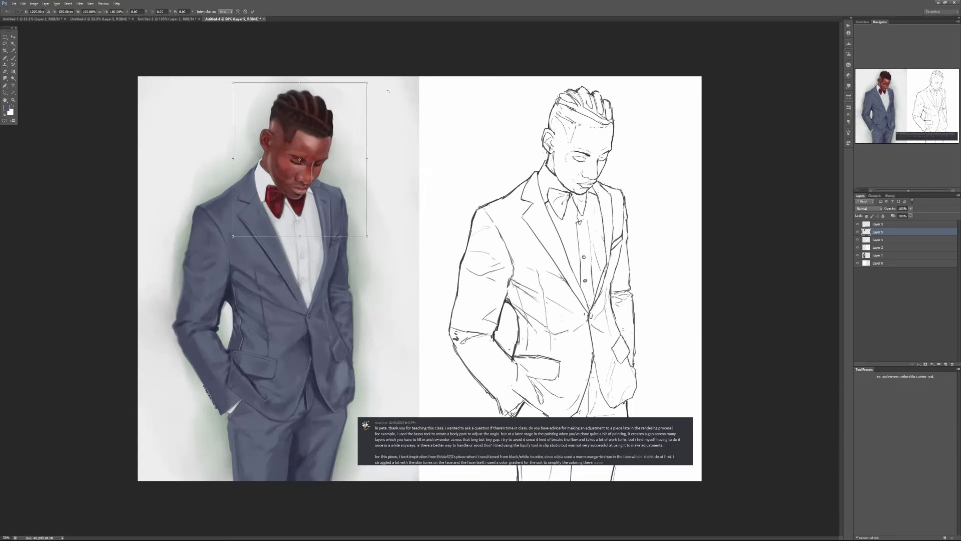
{"action": "left_click_drag", "start_coordinate": [366, 81], "coordinate": [336, 115]}
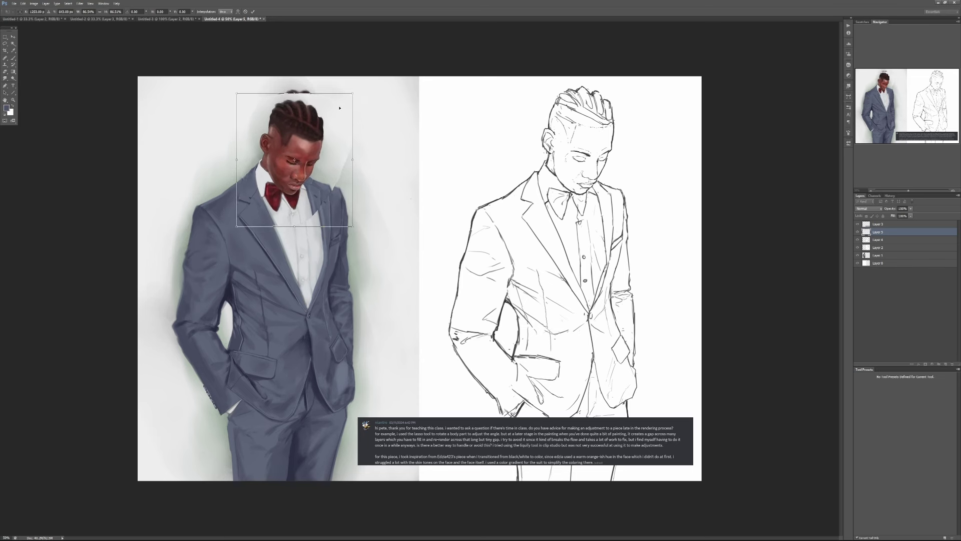
{"action": "left_click", "coordinate": [253, 11]}
Blend the scaled head copy into the jacket and shirt by erasing its lower edge with a large soft eraser.
{"action": "key", "text": "e"}
{"action": "scroll", "coordinate": [281, 212], "scroll_direction": "up", "scroll_amount": 1}
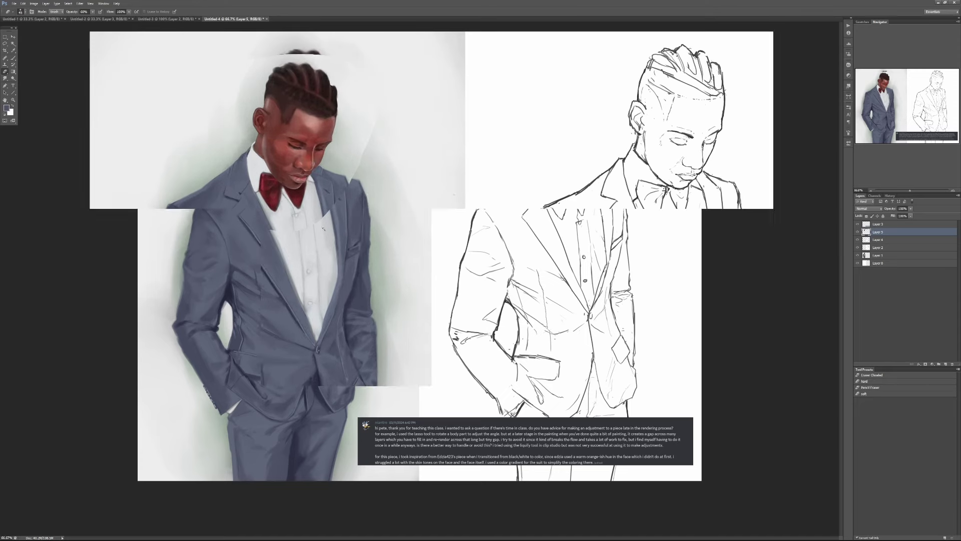
{"action": "left_click", "coordinate": [872, 395]}
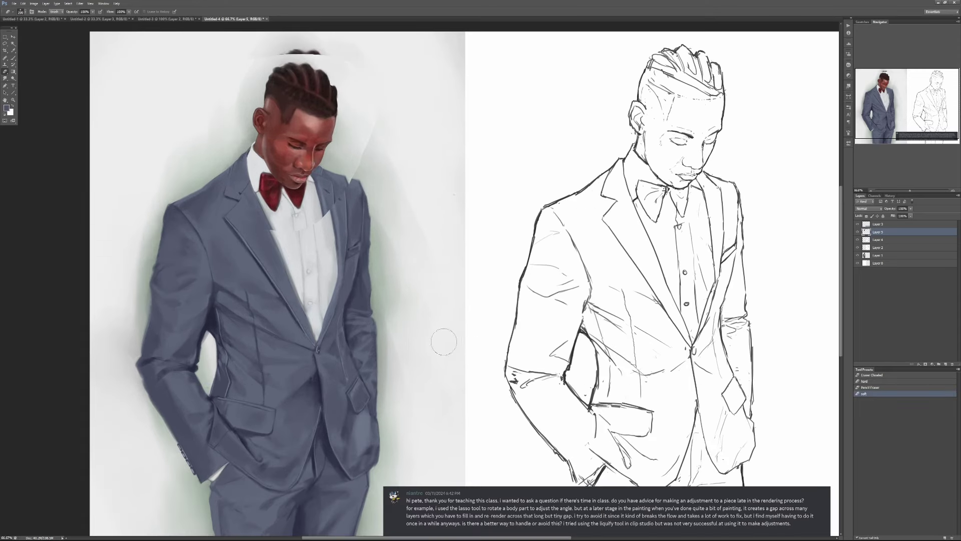
{"action": "key", "text": "bracketright"}
{"action": "key", "text": "bracketright"}
{"action": "key", "text": "bracketright"}
{"action": "key", "text": "bracketright"}
{"action": "key", "text": "bracketright"}
{"action": "mouse_move", "coordinate": [277, 239]}
{"action": "left_mouse_down"}
{"action": "mouse_move", "coordinate": [336, 211]}
{"action": "mouse_move", "coordinate": [328, 204]}
{"action": "mouse_move", "coordinate": [298, 221]}
{"action": "mouse_move", "coordinate": [283, 215]}
{"action": "mouse_move", "coordinate": [303, 215]}
{"action": "mouse_move", "coordinate": [350, 188]}
{"action": "mouse_move", "coordinate": [390, 103]}
{"action": "mouse_move", "coordinate": [394, 127]}
{"action": "mouse_move", "coordinate": [367, 127]}
{"action": "mouse_move", "coordinate": [380, 188]}
{"action": "mouse_move", "coordinate": [384, 166]}
{"action": "left_mouse_up"}
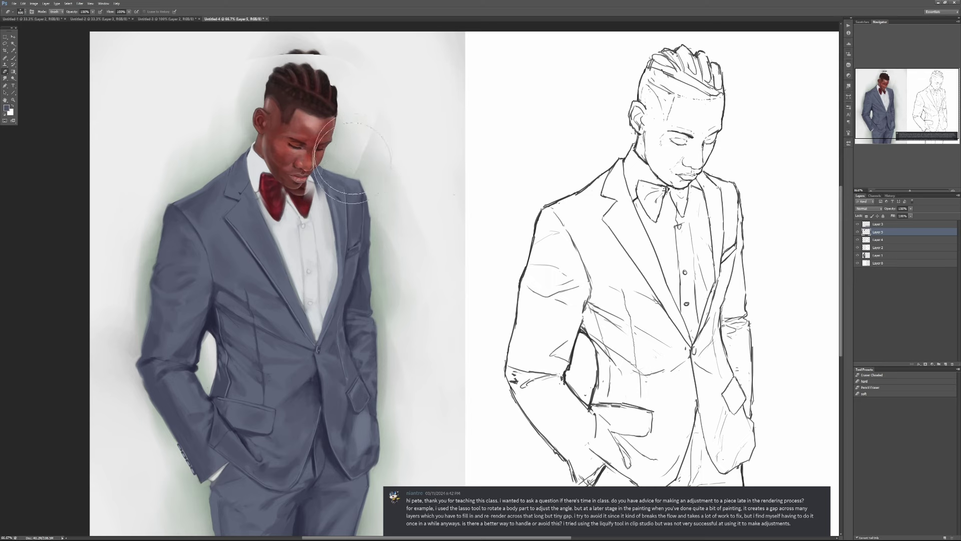
Erase the head copy's outer edge beside the neck and jacket collar with a smaller soft eraser.
{"action": "key", "text": "bracketleft"}
{"action": "key", "text": "bracketleft"}
{"action": "key", "text": "bracketleft"}
{"action": "key", "text": "bracketleft"}
{"action": "key", "text": "bracketleft"}
{"action": "left_click_drag", "start_coordinate": [233, 124], "coordinate": [240, 198]}
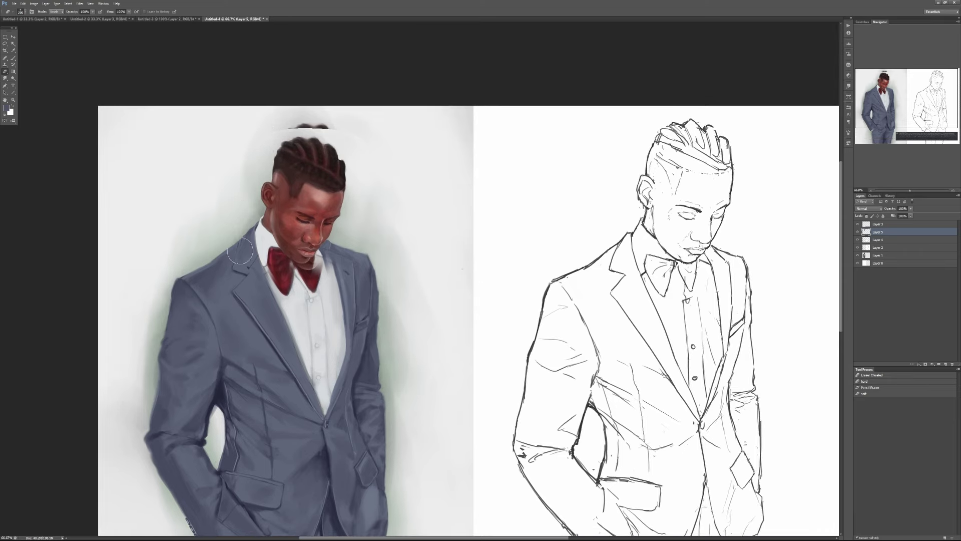
Erase the copy's remaining overlap around the chin, bow tie and collar, and try shifting the head's position.
{"action": "scroll", "coordinate": [395, 218], "scroll_direction": "up", "scroll_amount": 1}
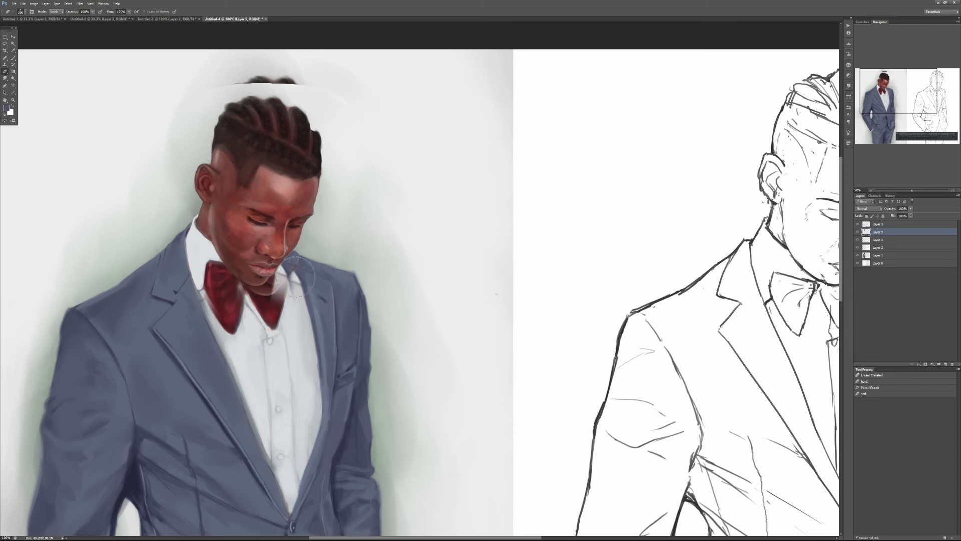
{"action": "left_click_drag", "start_coordinate": [280, 300], "coordinate": [273, 282]}
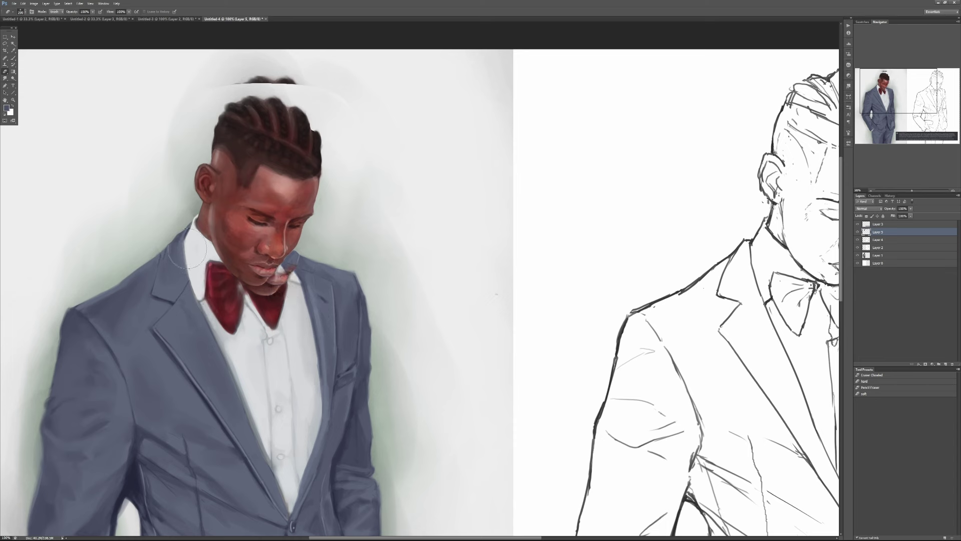
{"action": "mouse_move", "coordinate": [295, 237]}
{"action": "left_mouse_down"}
{"action": "mouse_move", "coordinate": [321, 208]}
{"action": "mouse_move", "coordinate": [314, 213]}
{"action": "left_mouse_up"}
{"action": "left_click_drag", "start_coordinate": [170, 266], "coordinate": [196, 228]}
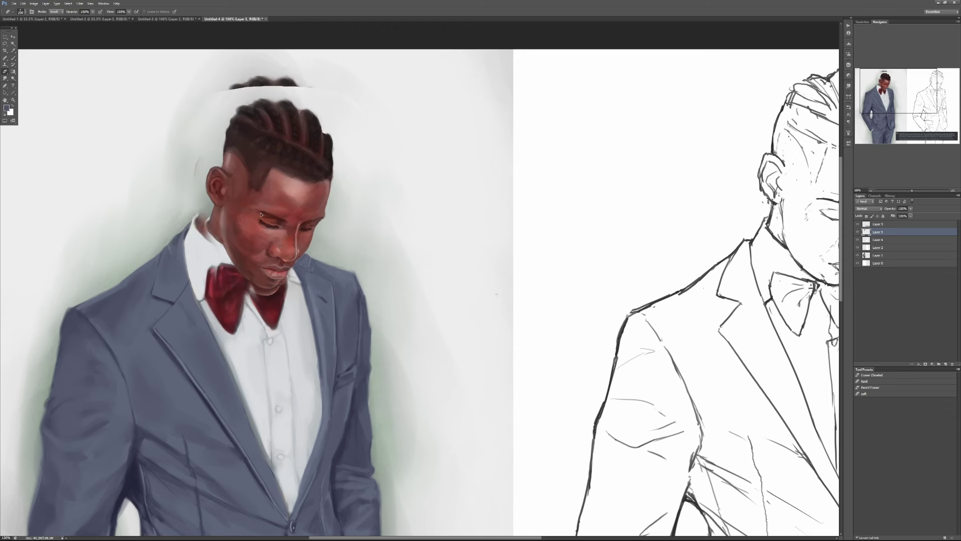
{"action": "left_click_drag", "start_coordinate": [274, 206], "coordinate": [262, 199]}
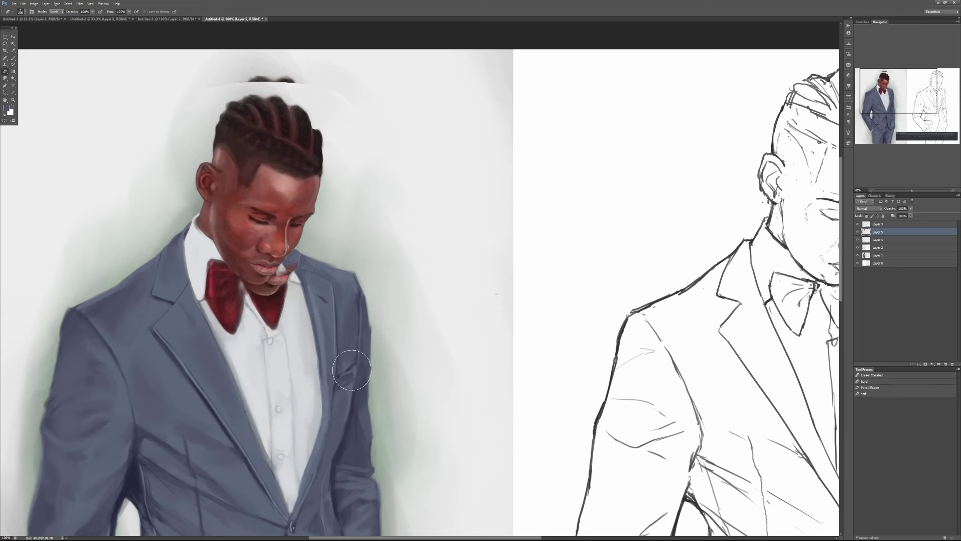
{"action": "left_click_drag", "start_coordinate": [351, 367], "coordinate": [333, 349]}
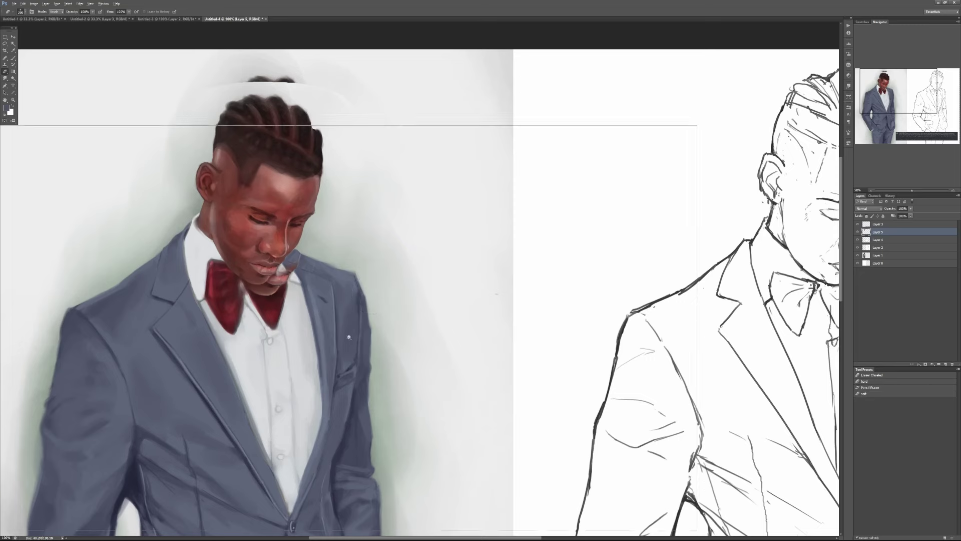
Close the Untitled-4 document without saving its changes.
{"action": "key", "text": "ctrl+minus"}
{"action": "key", "text": "ctrl+minus"}
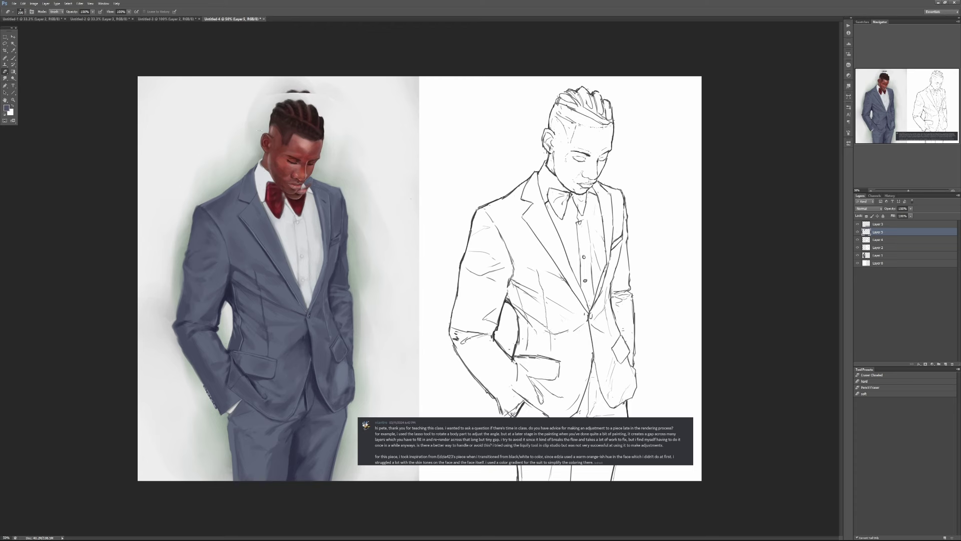
{"action": "left_click", "coordinate": [264, 18]}
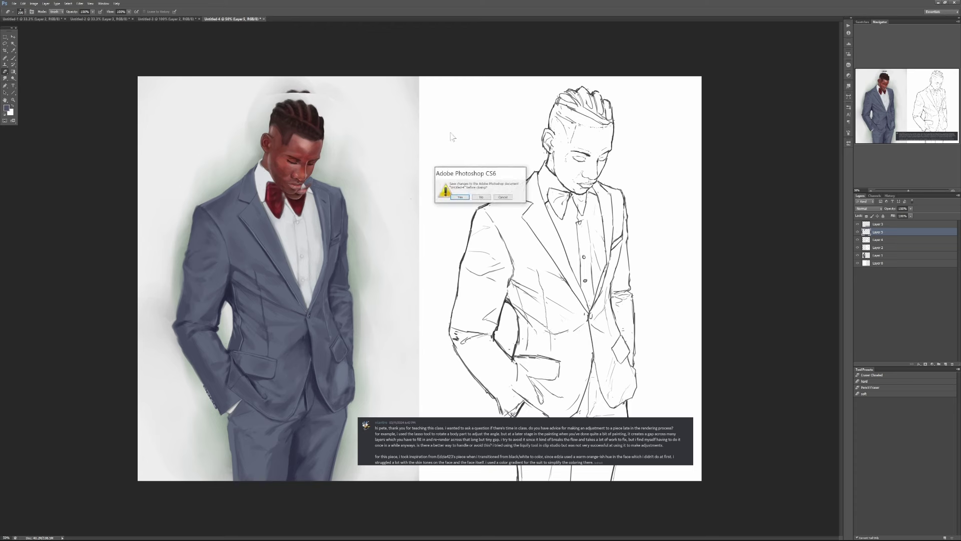
{"action": "left_click", "coordinate": [480, 198]}
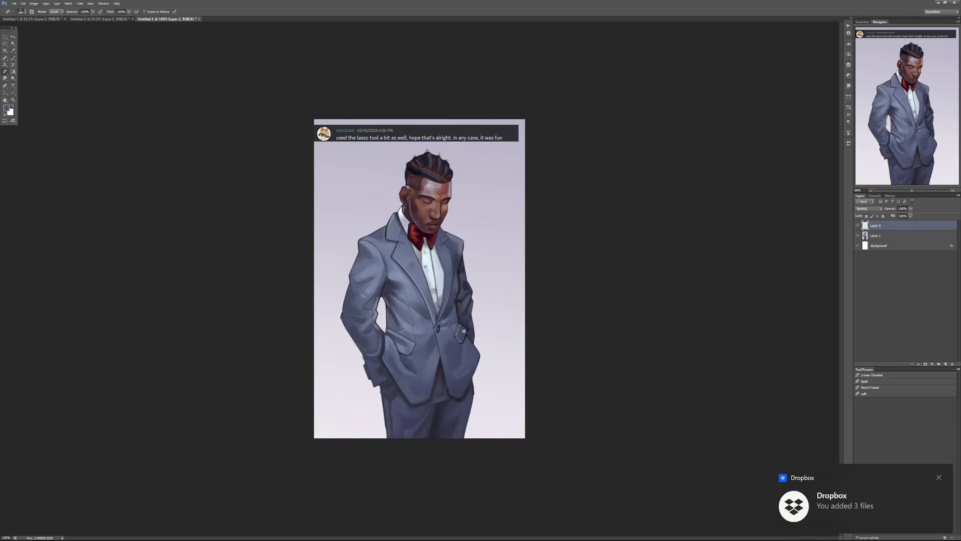
Add a new layer directly above Layer 1 in the blue-suit painting and pick a brush preset.
{"action": "scroll", "coordinate": [464, 331], "scroll_direction": "up", "scroll_amount": 1}
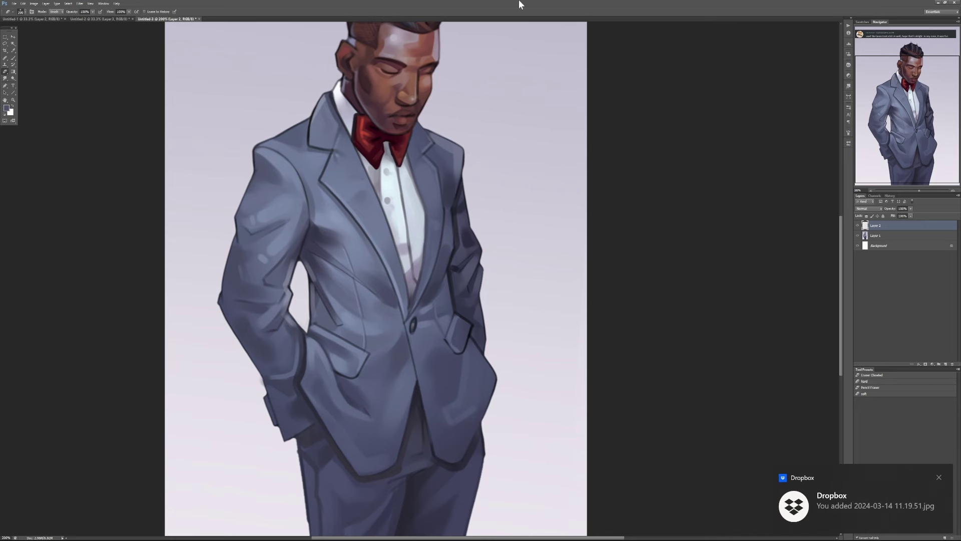
{"action": "left_click_drag", "start_coordinate": [395, 342], "coordinate": [393, 173]}
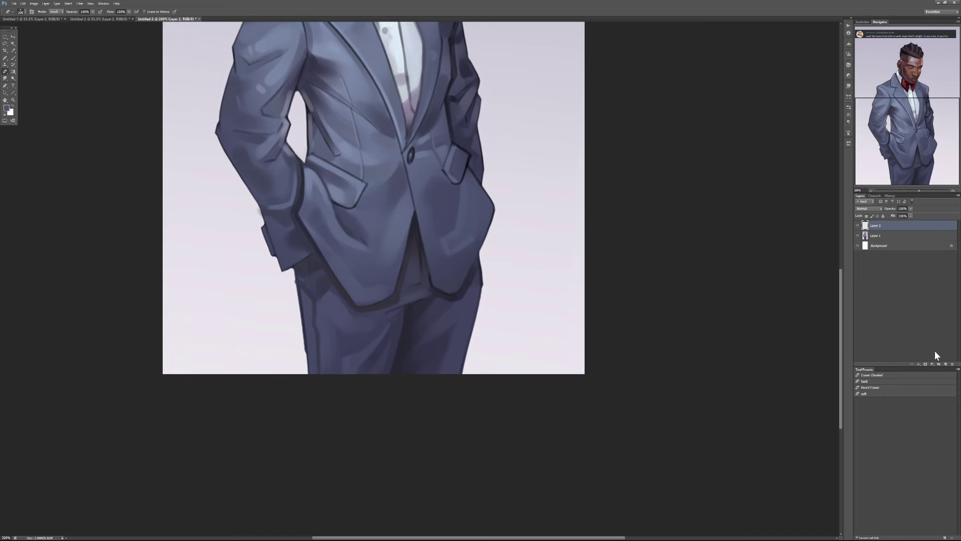
{"action": "left_click", "coordinate": [883, 235]}
{"action": "left_click", "coordinate": [944, 364]}
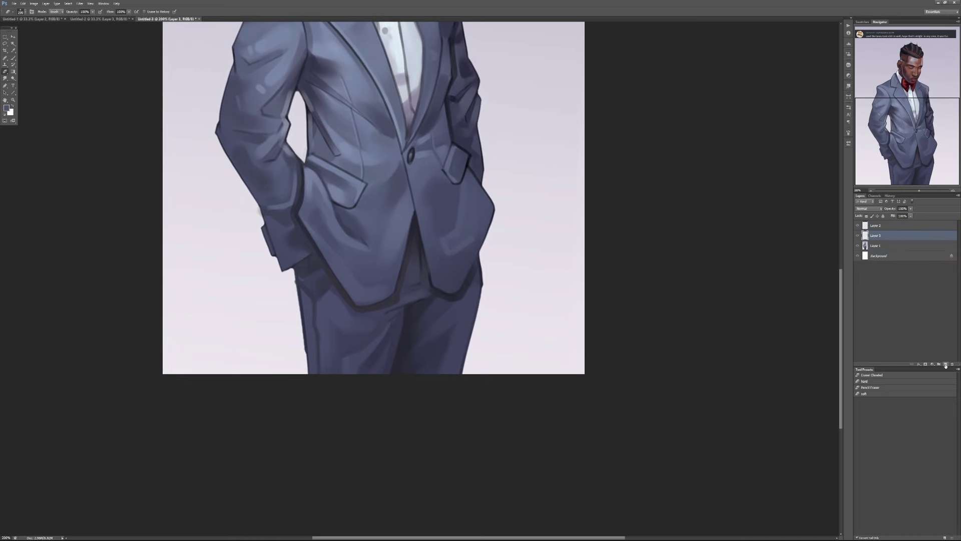
{"action": "key", "text": "b"}
{"action": "left_click", "coordinate": [873, 380]}
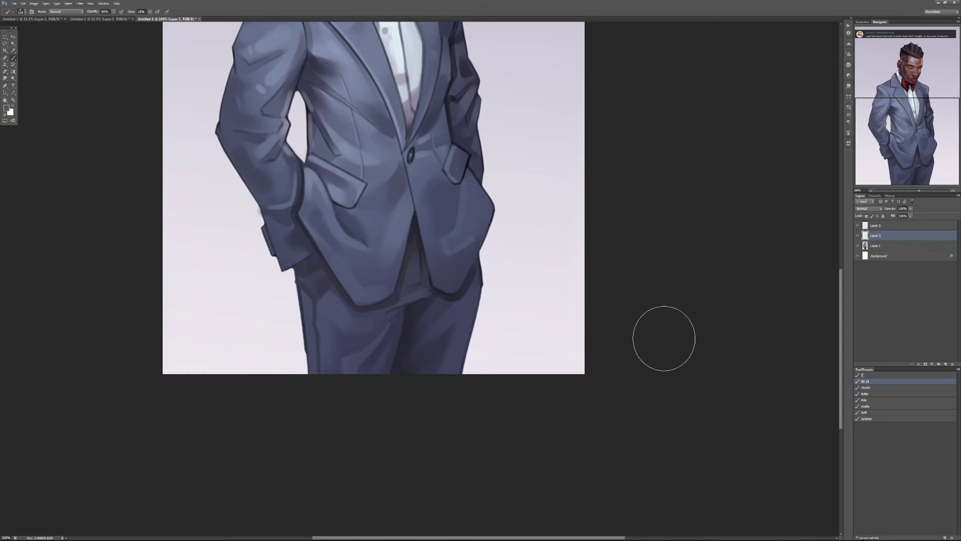
Try broad semi-transparent grey strokes on the plain background beside the figure, undoing each one.
{"action": "left_click_drag", "start_coordinate": [524, 235], "coordinate": [506, 354]}
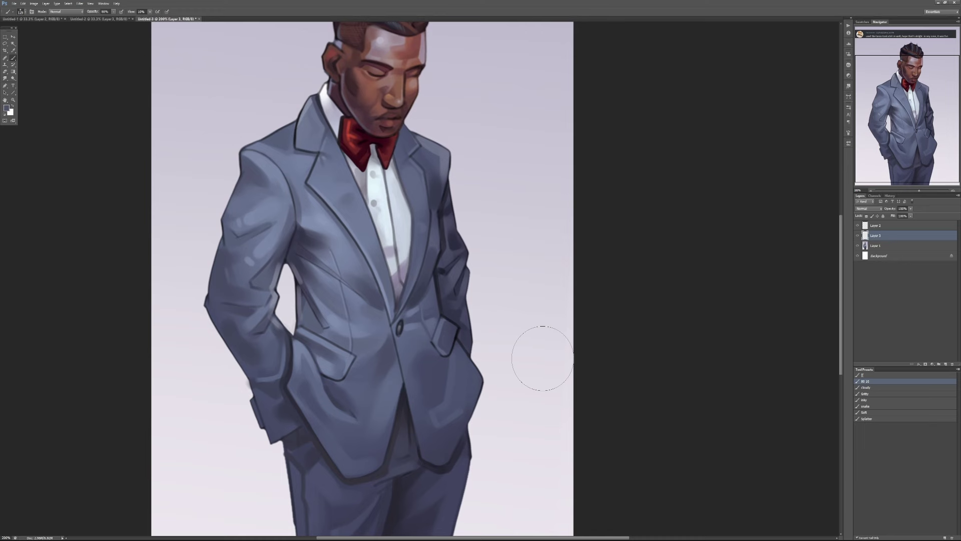
{"action": "mouse_move", "coordinate": [478, 95]}
{"action": "left_mouse_down"}
{"action": "mouse_move", "coordinate": [518, 179]}
{"action": "mouse_move", "coordinate": [547, 317]}
{"action": "left_mouse_up"}
{"action": "key", "text": "ctrl+z"}
{"action": "left_click_drag", "start_coordinate": [492, 127], "coordinate": [515, 222]}
{"action": "mouse_move", "coordinate": [500, 189]}
{"action": "left_mouse_down"}
{"action": "mouse_move", "coordinate": [498, 175]}
{"action": "mouse_move", "coordinate": [561, 356]}
{"action": "left_mouse_up"}
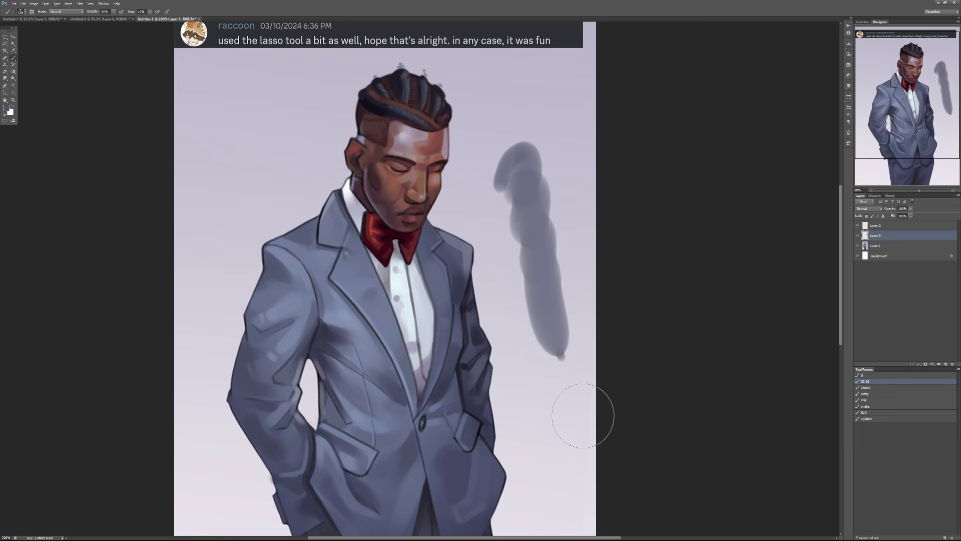
{"action": "key", "text": "ctrl+z"}
{"action": "mouse_move", "coordinate": [488, 215]}
{"action": "left_mouse_down"}
{"action": "mouse_move", "coordinate": [498, 145]}
{"action": "mouse_move", "coordinate": [534, 326]}
{"action": "mouse_move", "coordinate": [558, 376]}
{"action": "left_mouse_up"}
{"action": "key", "text": "ctrl+z"}
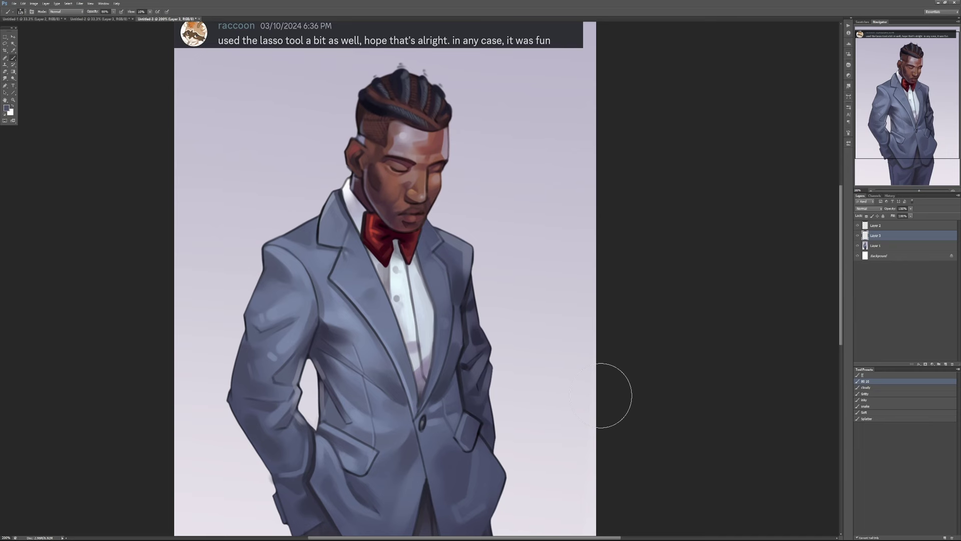
Try thin black horizontal and vertical lines across the figure's shoulders and sleeve, and undo them.
{"action": "key", "text": "ctrl+minus"}
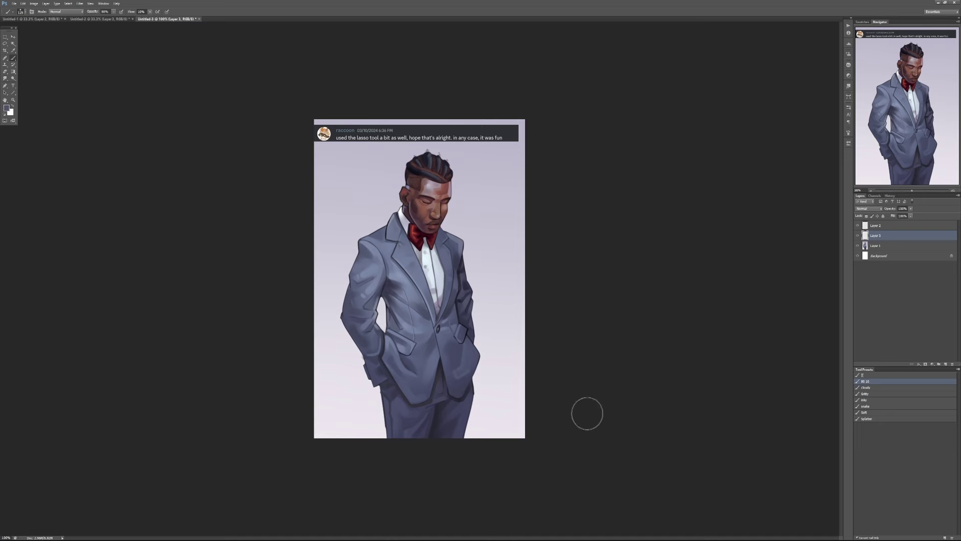
{"action": "scroll", "coordinate": [472, 372], "scroll_direction": "up", "scroll_amount": 1}
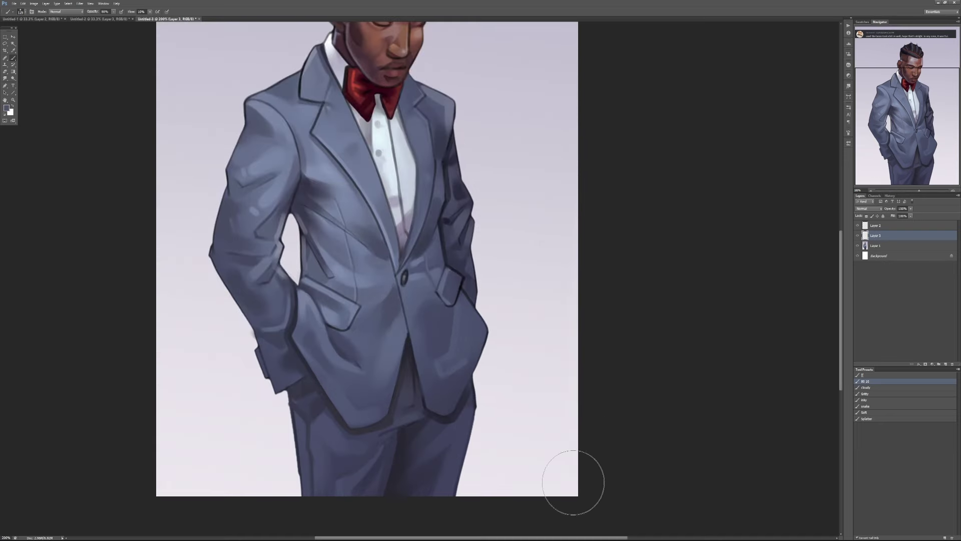
{"action": "left_click_drag", "start_coordinate": [521, 344], "coordinate": [560, 449]}
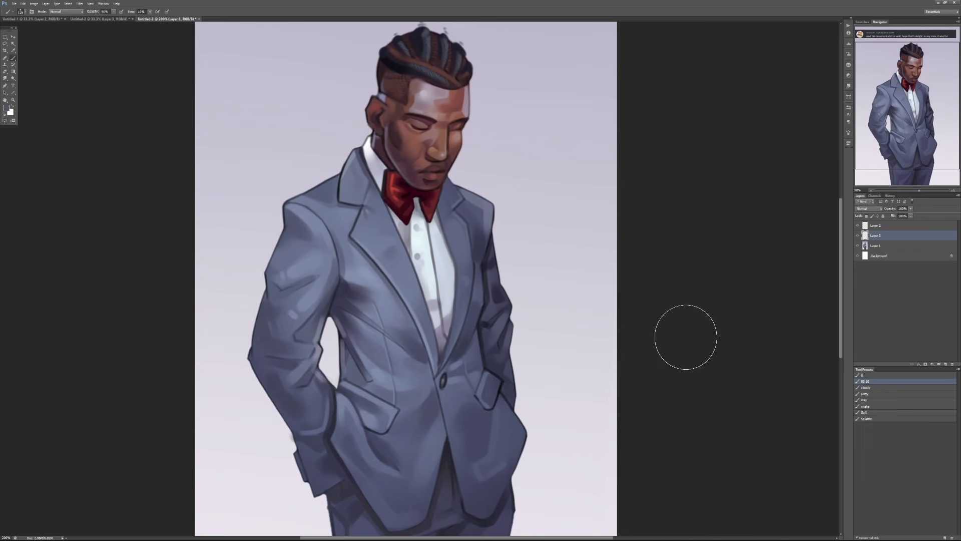
{"action": "key", "text": "bracketleft"}
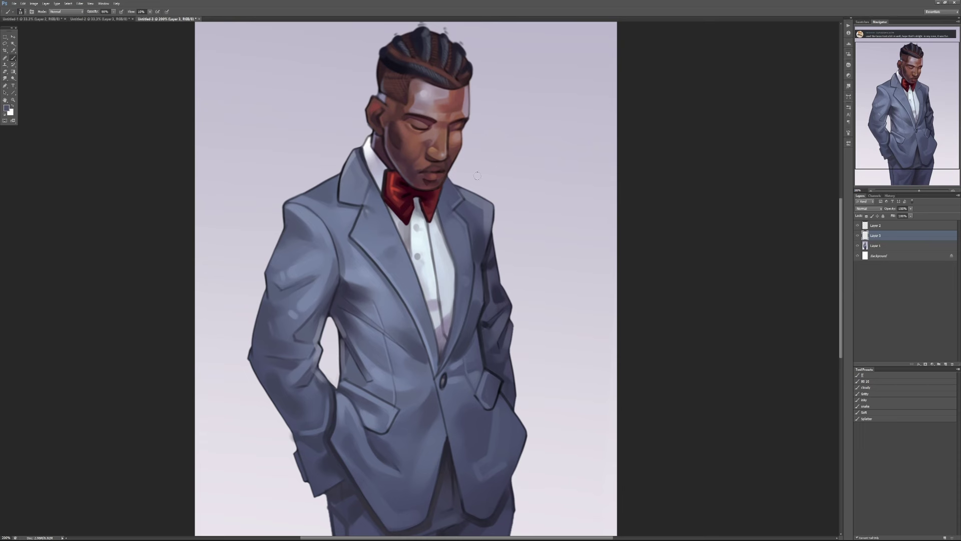
{"action": "key", "text": "d"}
{"action": "left_click_drag", "start_coordinate": [206, 213], "coordinate": [619, 214]}
{"action": "left_click_drag", "start_coordinate": [497, 49], "coordinate": [498, 372]}
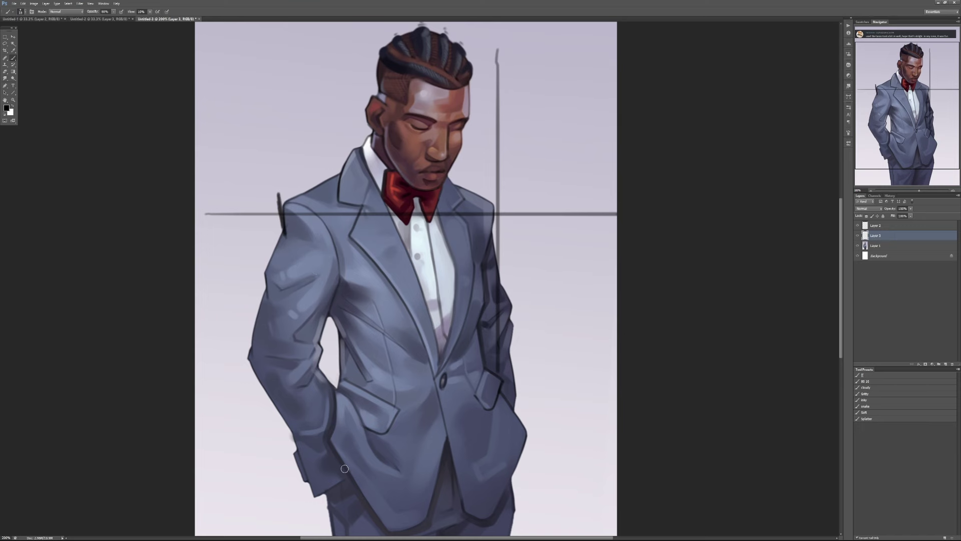
{"action": "key", "text": "ctrl+alt+z"}
{"action": "key", "text": "ctrl+alt+z"}
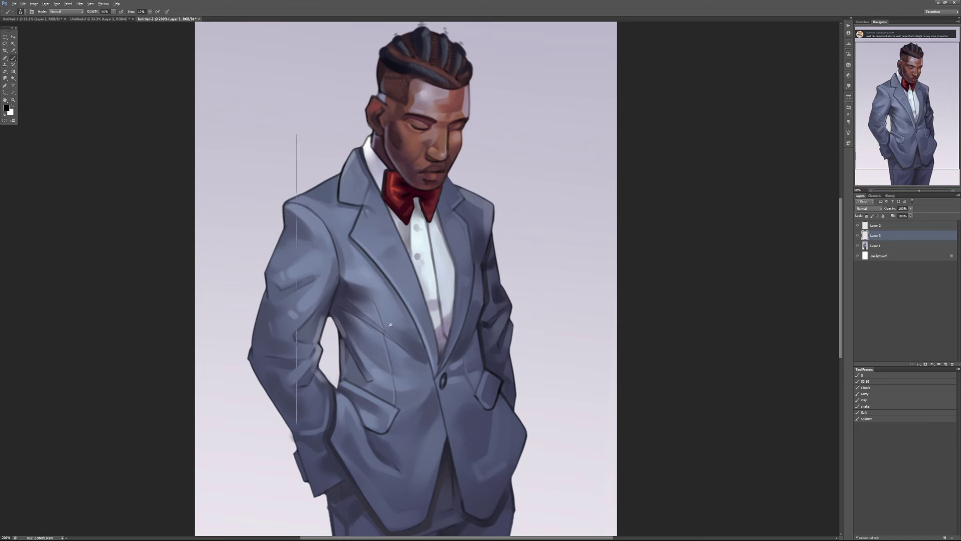
Close the Untitled-3 document without saving its changes.
{"action": "key", "text": "ctrl+minus"}
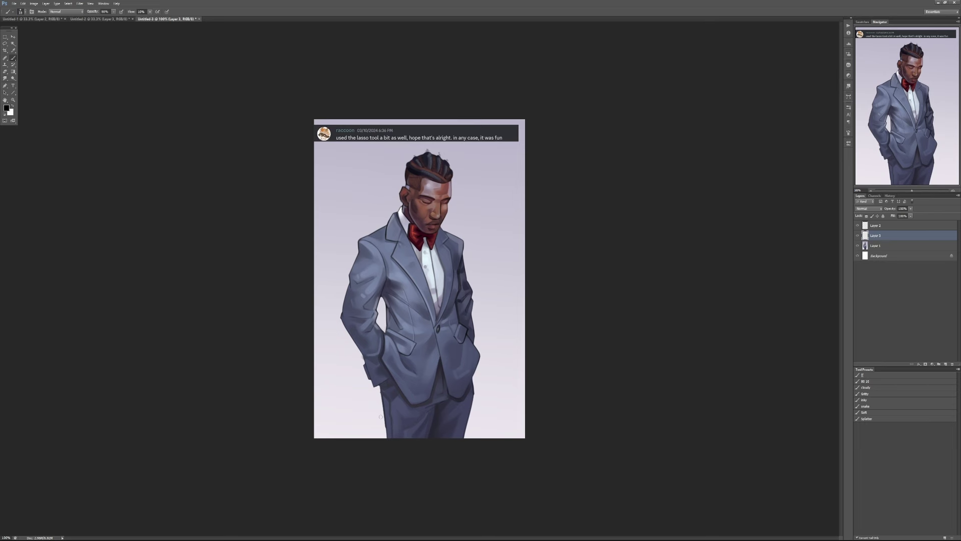
{"action": "left_click", "coordinate": [198, 19]}
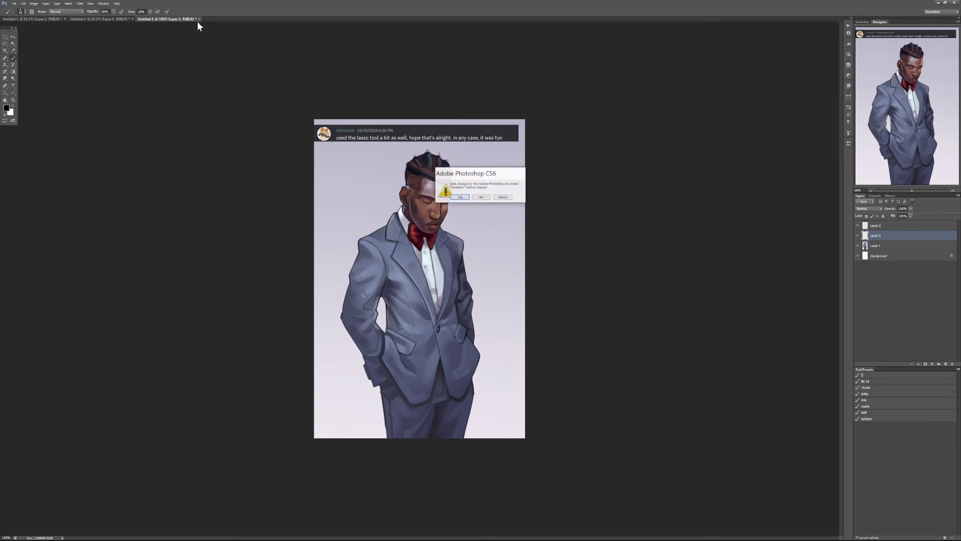
{"action": "left_click", "coordinate": [481, 198]}
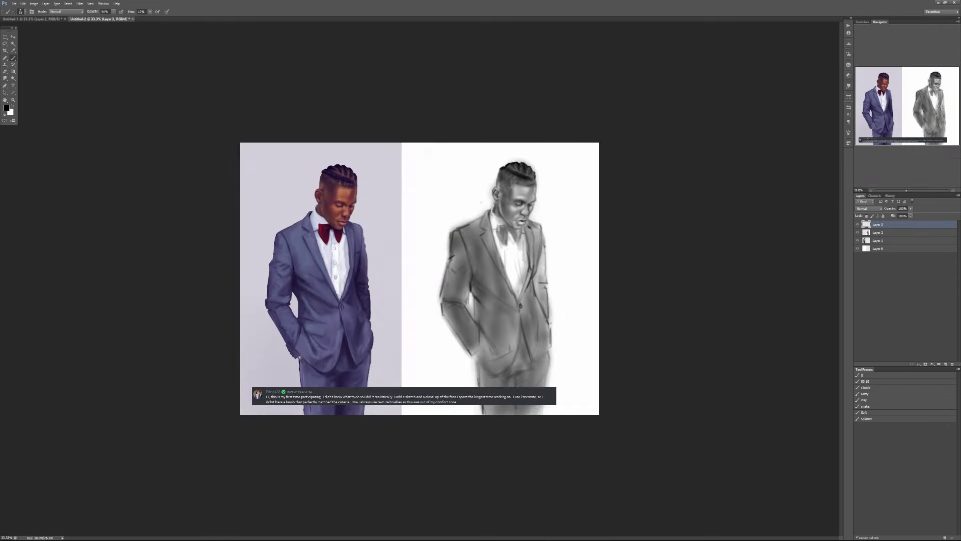
Try a thin and a much thicker black brush stroke on the white area beside the greyscale figure, undoing both.
{"action": "left_click", "coordinate": [421, 332]}
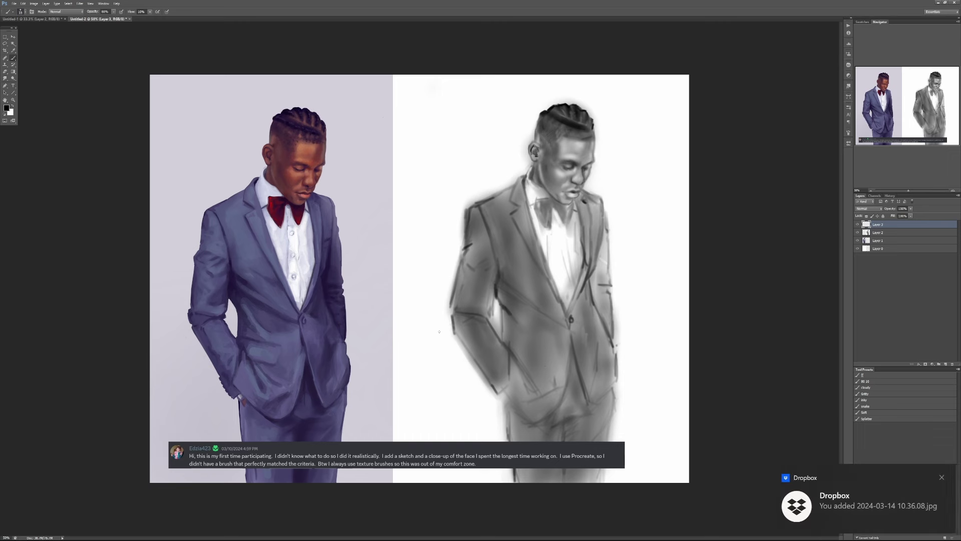
{"action": "mouse_move", "coordinate": [429, 136]}
{"action": "left_mouse_down"}
{"action": "mouse_move", "coordinate": [420, 155]}
{"action": "mouse_move", "coordinate": [428, 188]}
{"action": "left_mouse_up"}
{"action": "key", "text": "ctrl+z"}
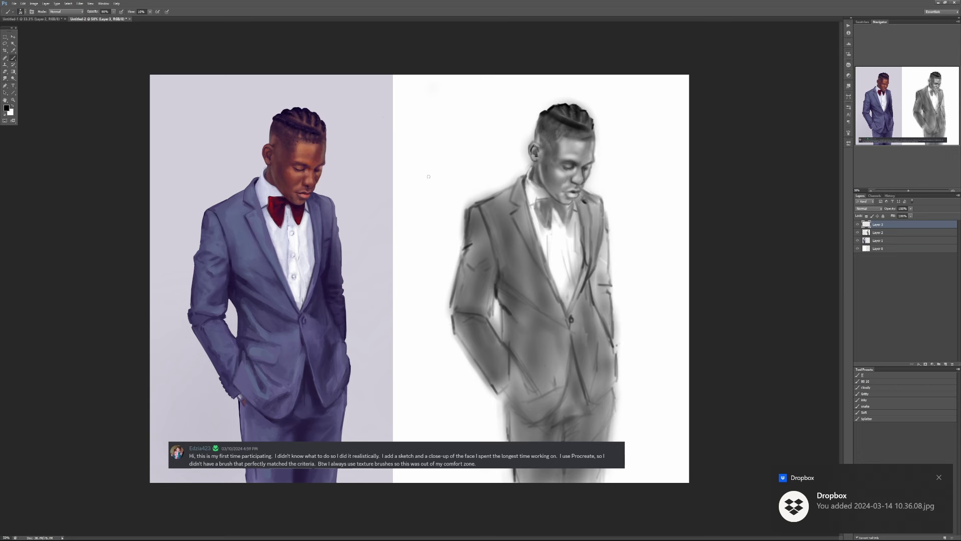
{"action": "key", "text": "bracketright"}
{"action": "key", "text": "bracketright"}
{"action": "key", "text": "bracketright"}
{"action": "key", "text": "bracketright"}
{"action": "key", "text": "bracketright"}
{"action": "key", "text": "bracketright"}
{"action": "key", "text": "bracketright"}
{"action": "key", "text": "bracketright"}
{"action": "key", "text": "bracketright"}
{"action": "key", "text": "bracketright"}
{"action": "mouse_move", "coordinate": [414, 261]}
{"action": "left_mouse_down"}
{"action": "mouse_move", "coordinate": [425, 171]}
{"action": "mouse_move", "coordinate": [442, 130]}
{"action": "mouse_move", "coordinate": [417, 265]}
{"action": "mouse_move", "coordinate": [438, 149]}
{"action": "left_mouse_up"}
{"action": "key", "text": "ctrl+z"}
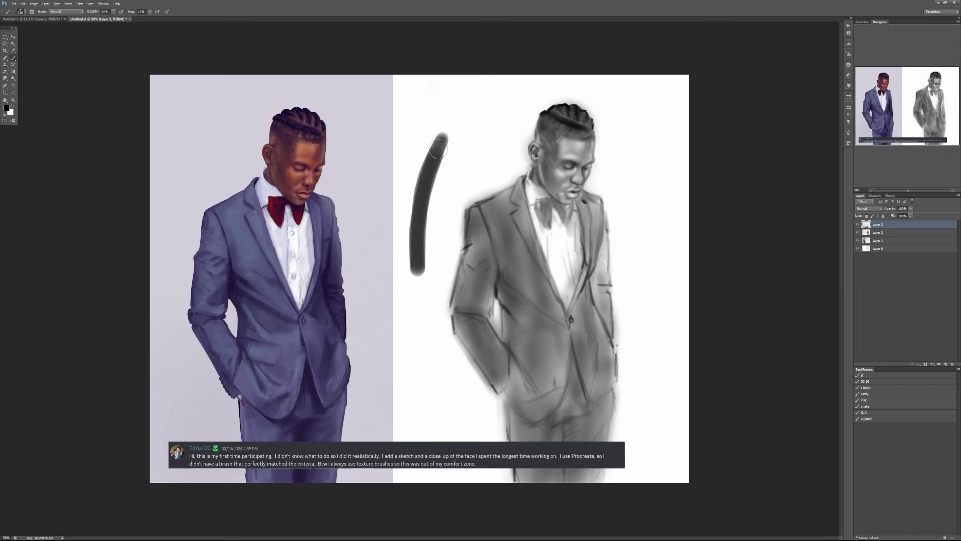
Try a black vertical stroke beside the greyscale figure and a curved arrow sweeping across its hips, undoing both.
{"action": "key", "text": "ctrl+z"}
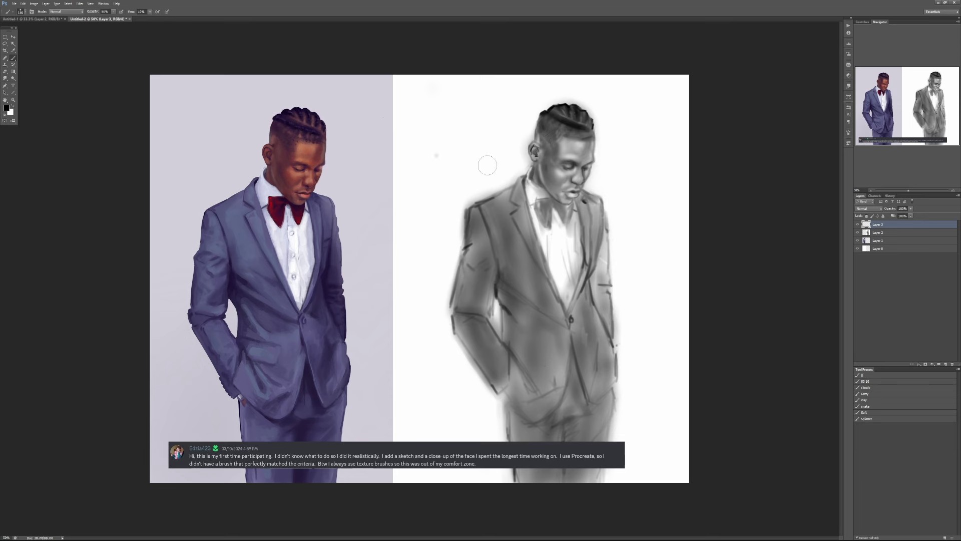
{"action": "left_click_drag", "start_coordinate": [442, 131], "coordinate": [431, 214]}
{"action": "key", "text": "ctrl+z"}
{"action": "mouse_move", "coordinate": [429, 346]}
{"action": "left_mouse_down"}
{"action": "mouse_move", "coordinate": [472, 364]}
{"action": "mouse_move", "coordinate": [636, 353]}
{"action": "mouse_move", "coordinate": [679, 317]}
{"action": "mouse_move", "coordinate": [639, 309]}
{"action": "mouse_move", "coordinate": [660, 350]}
{"action": "left_mouse_up"}
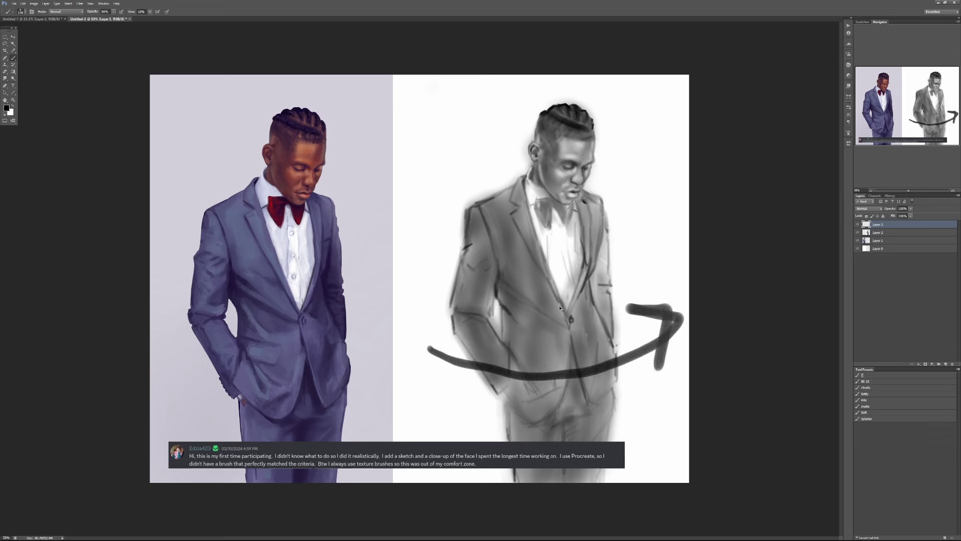
{"action": "key", "text": "ctrl+z"}
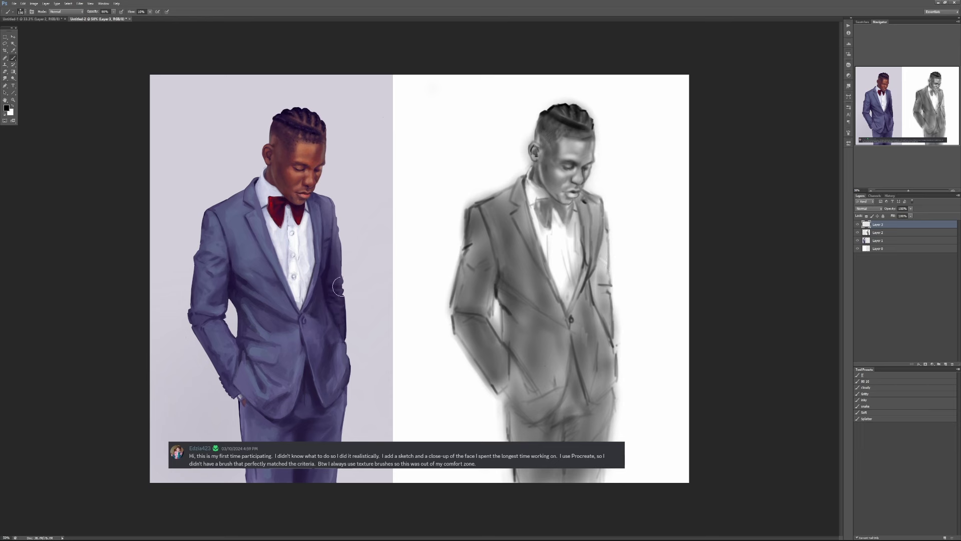
Compare the suit rendering of the purple-blue figure with the figure on the pink background in the other open document.
{"action": "scroll", "coordinate": [333, 220], "scroll_direction": "up", "scroll_amount": 1}
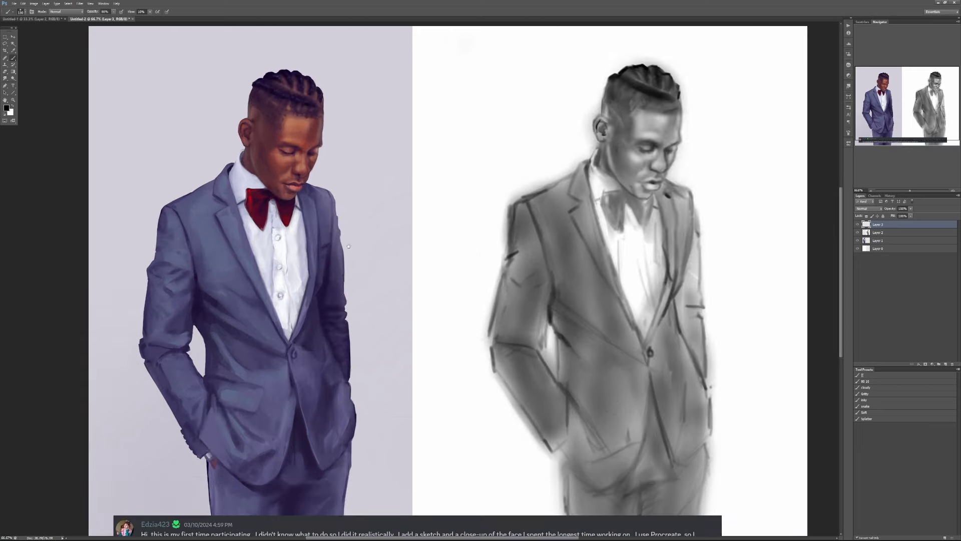
{"action": "left_click_drag", "start_coordinate": [349, 238], "coordinate": [432, 239]}
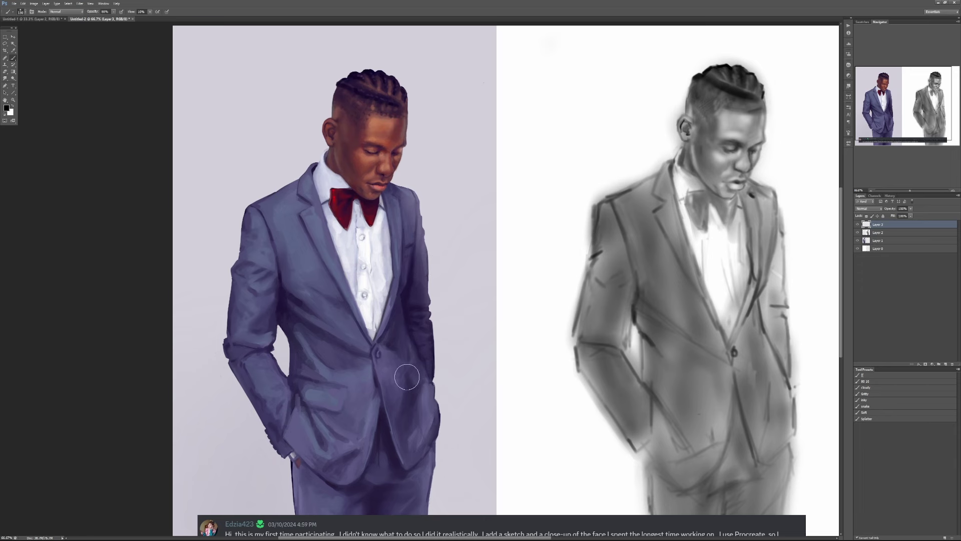
{"action": "key", "text": "x"}
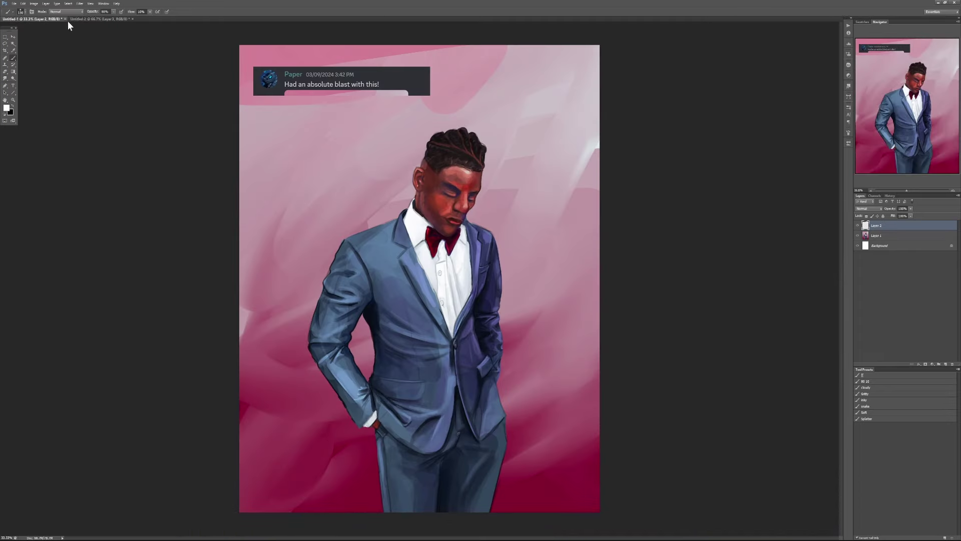
{"action": "left_click", "coordinate": [88, 20]}
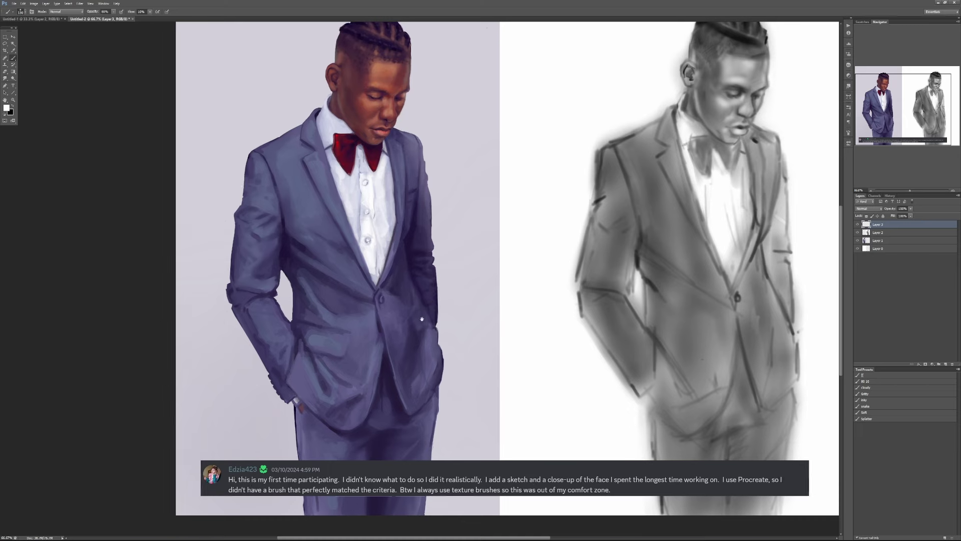
{"action": "left_click_drag", "start_coordinate": [429, 307], "coordinate": [360, 367]}
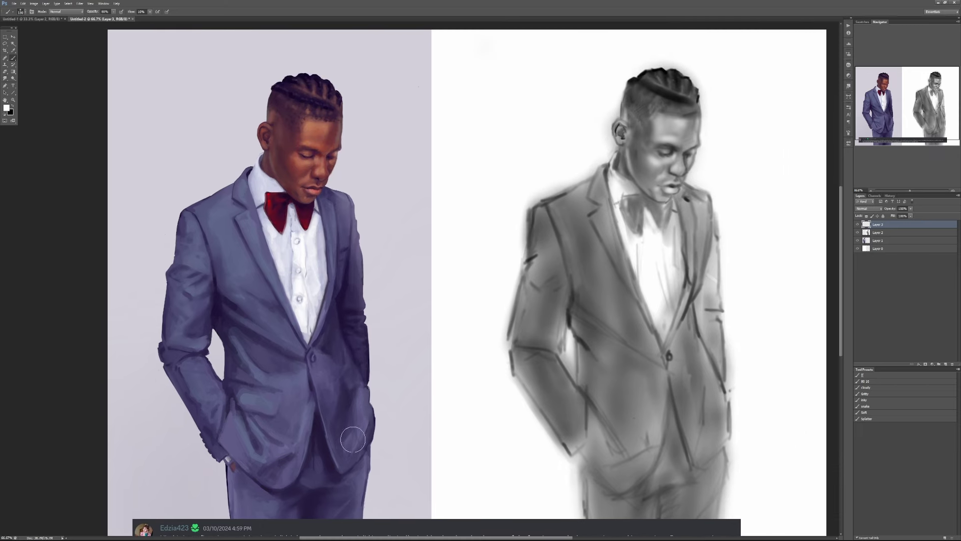
{"action": "scroll", "coordinate": [475, 391], "scroll_direction": "down", "scroll_amount": 3}
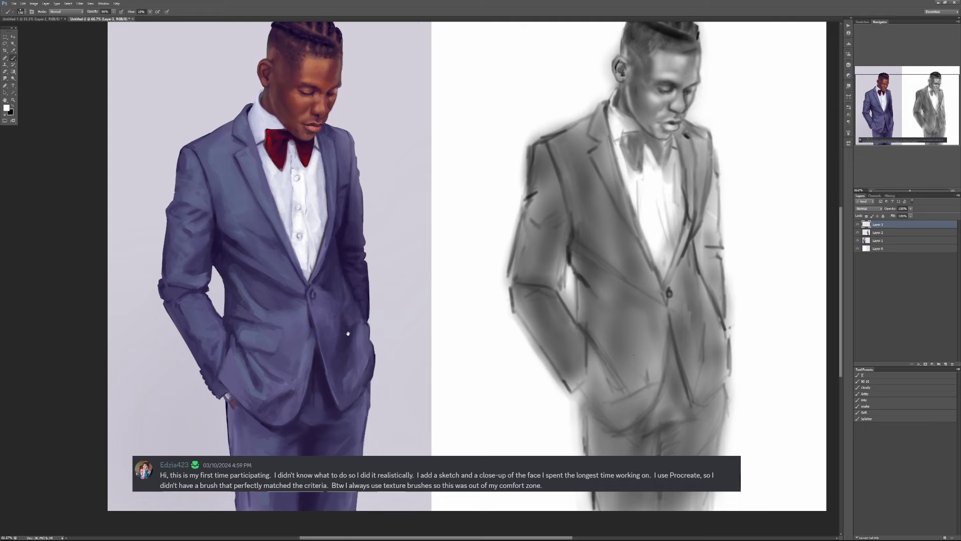
{"action": "left_click_drag", "start_coordinate": [351, 329], "coordinate": [392, 364]}
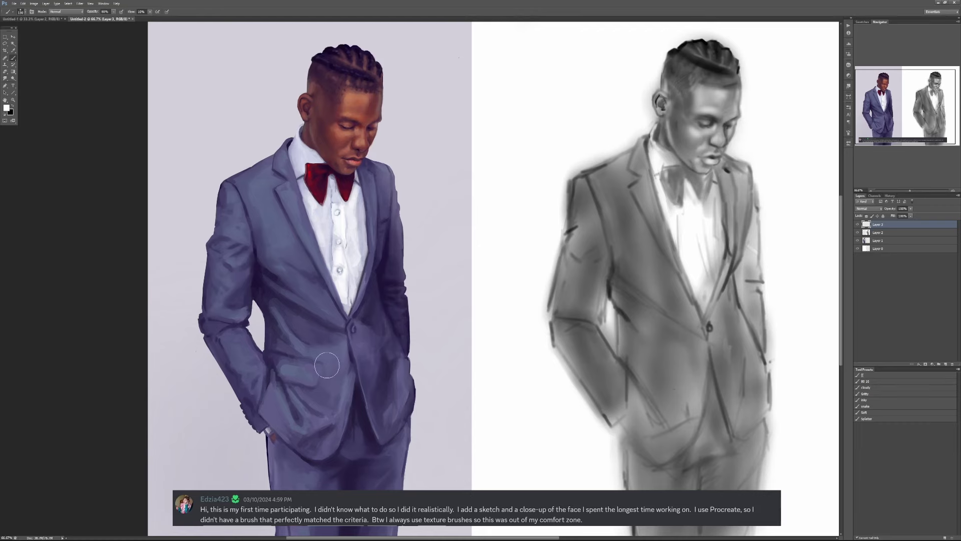
Add a Gradient Map adjustment layer and apply the muted ochre, teal and red preset gradient.
{"action": "left_click", "coordinate": [933, 363]}
{"action": "left_click", "coordinate": [920, 350]}
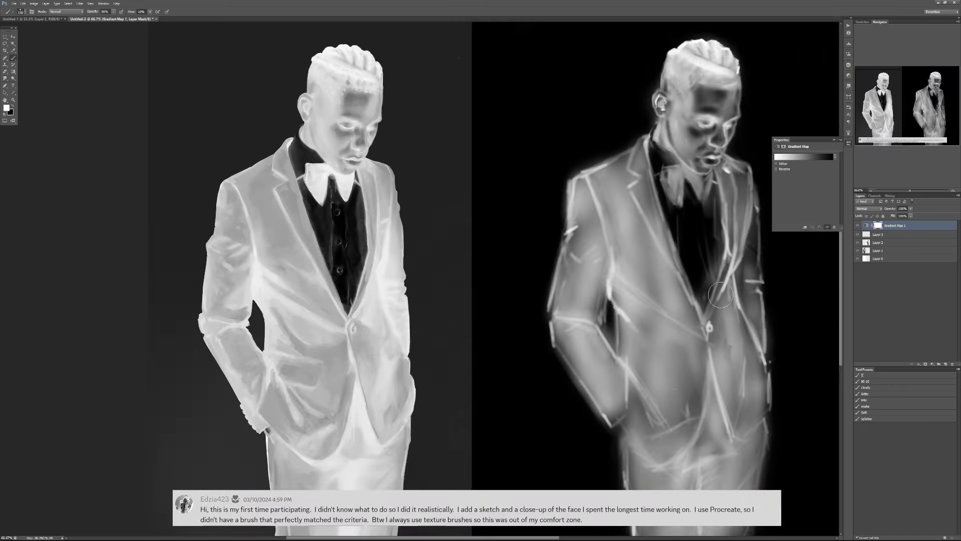
{"action": "left_click", "coordinate": [811, 158]}
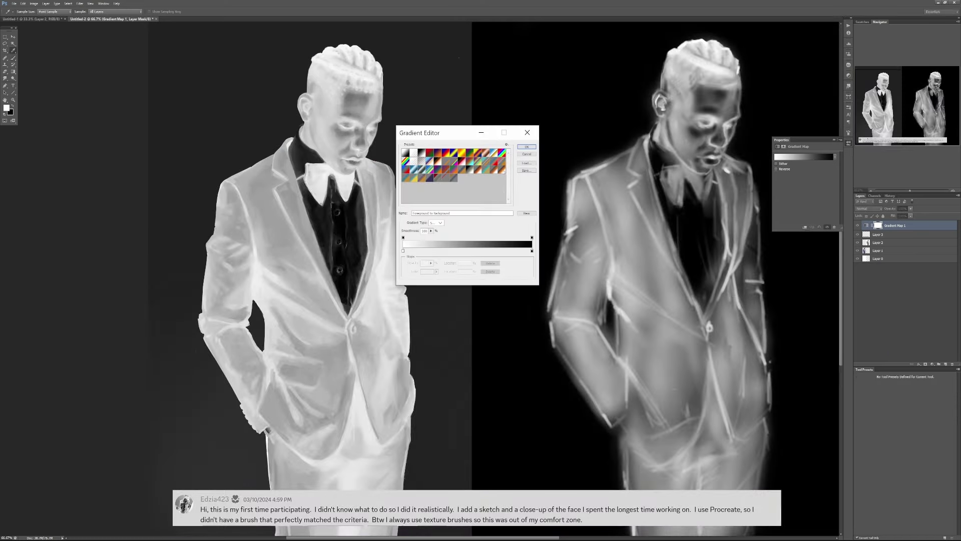
{"action": "left_click", "coordinate": [453, 178]}
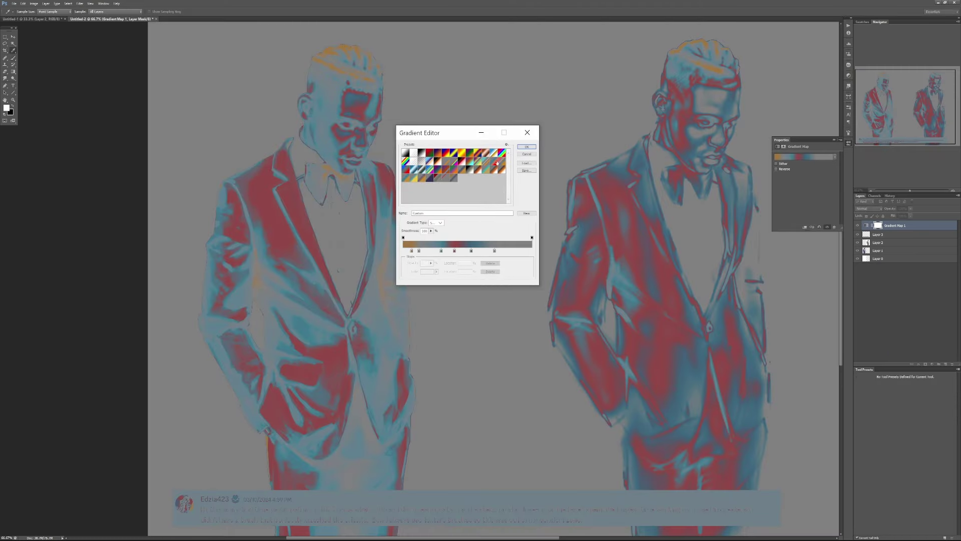
{"action": "left_click", "coordinate": [526, 147]}
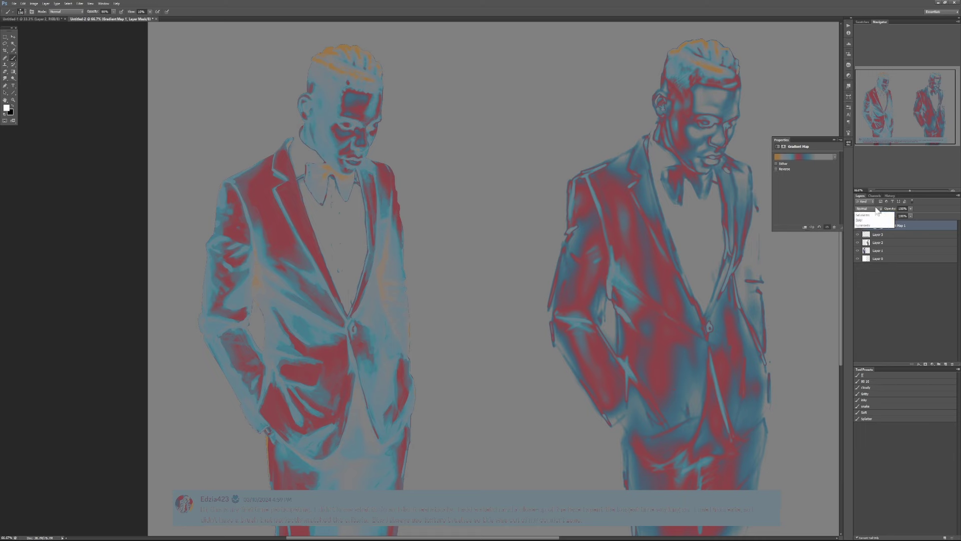
Set the gradient map layer's blend mode to Soft Light and lower its opacity to a faint tint.
{"action": "left_click", "coordinate": [880, 302]}
{"action": "left_click", "coordinate": [885, 209]}
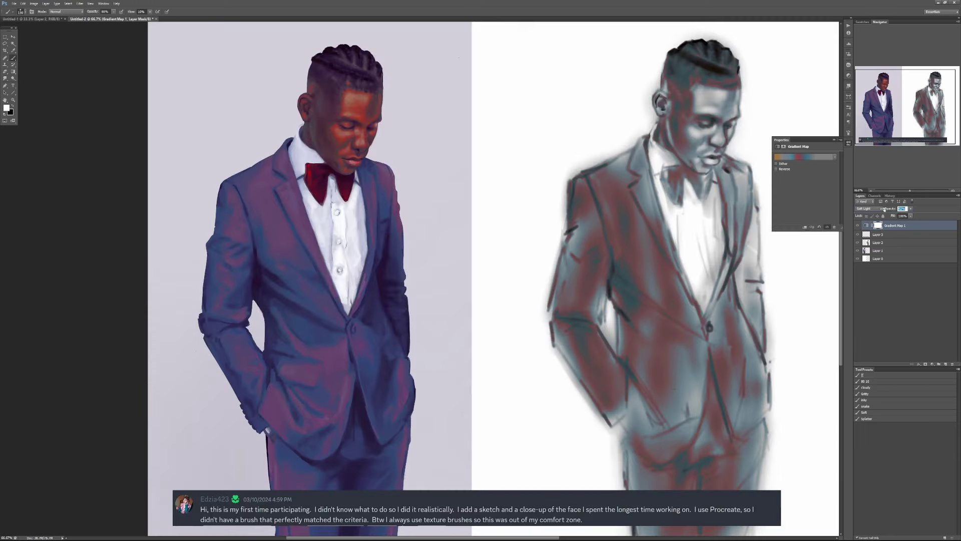
{"action": "left_click_drag", "start_coordinate": [885, 209], "coordinate": [868, 210]}
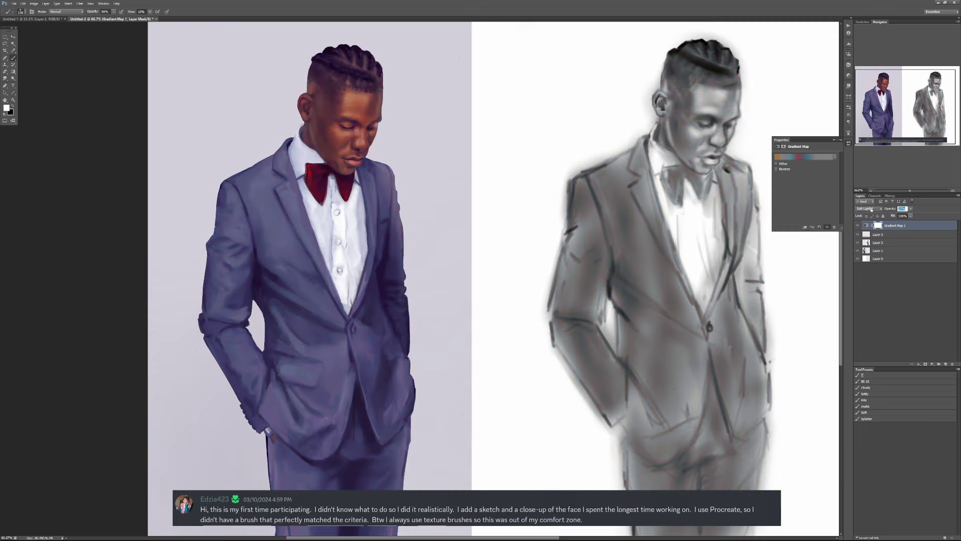
{"action": "left_click_drag", "start_coordinate": [873, 209], "coordinate": [890, 209]}
Paste the copied grey-suit painting as a new layer and sample the lit side of its jacket up close.
{"action": "key", "text": "ctrl+v"}
{"action": "scroll", "coordinate": [446, 317], "scroll_direction": "up", "scroll_amount": 3}
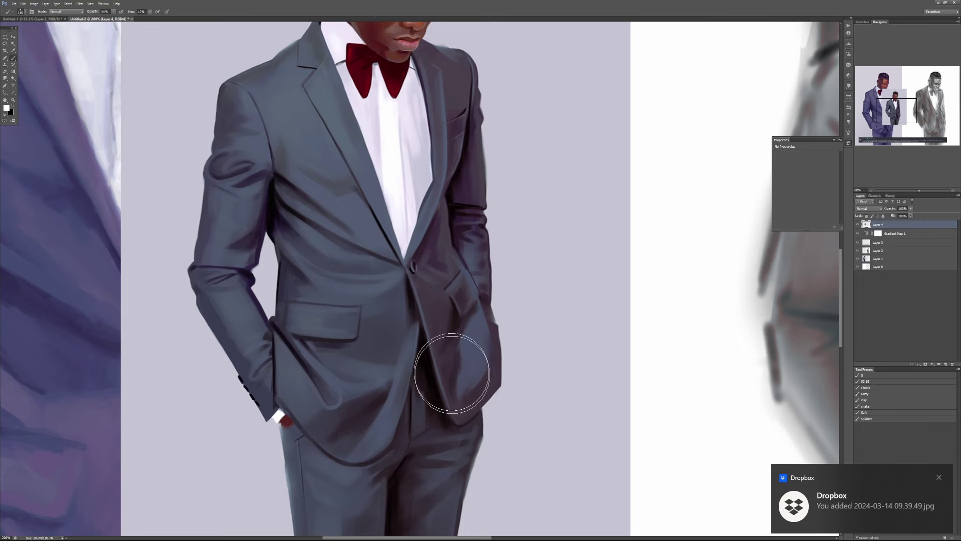
{"action": "left_click_drag", "start_coordinate": [426, 277], "coordinate": [470, 350]}
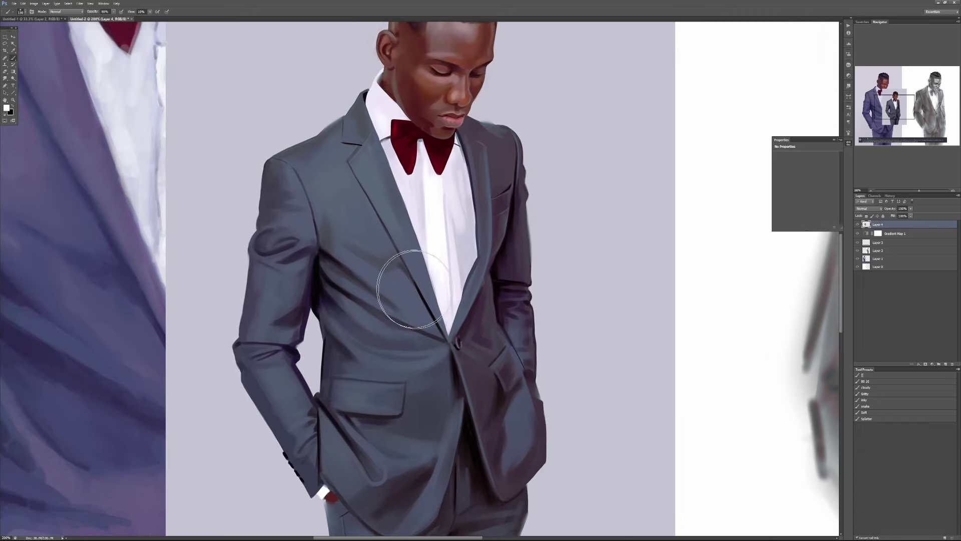
{"action": "left_click", "coordinate": [382, 261], "text": "alt"}
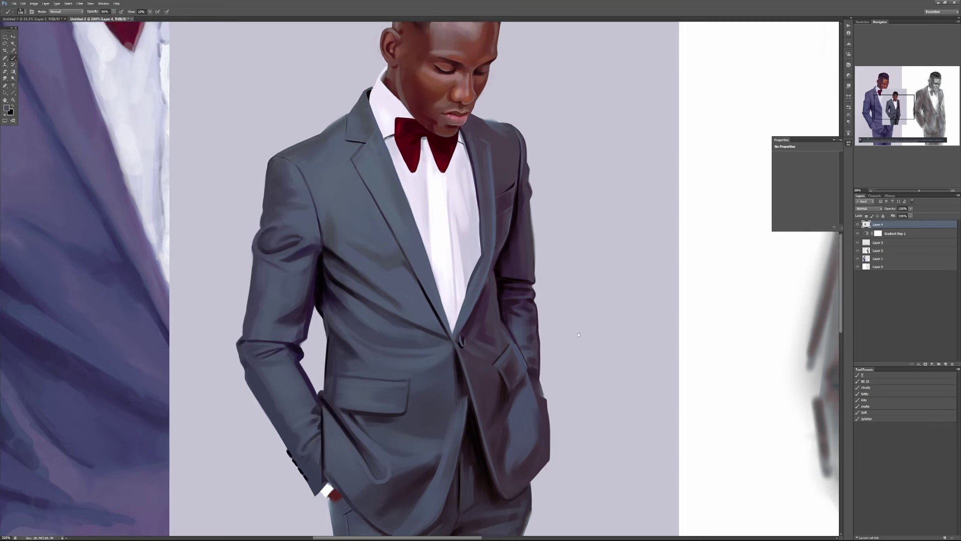
{"action": "scroll", "coordinate": [621, 295], "scroll_direction": "left", "scroll_amount": 3}
{"action": "scroll", "coordinate": [621, 295], "scroll_direction": "down", "scroll_amount": 2}
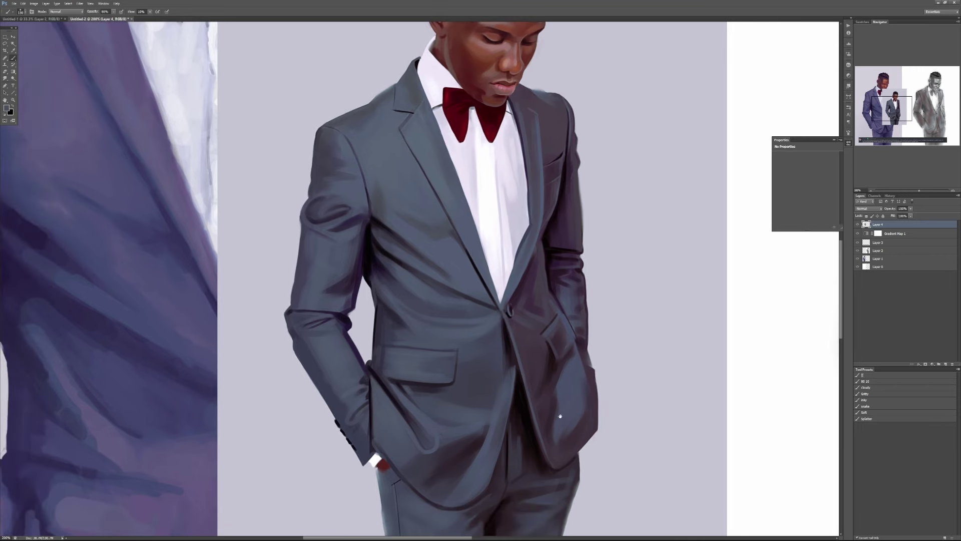
{"action": "scroll", "coordinate": [546, 415], "scroll_direction": "up", "scroll_amount": 3}
{"action": "scroll", "coordinate": [546, 416], "scroll_direction": "right", "scroll_amount": 2}
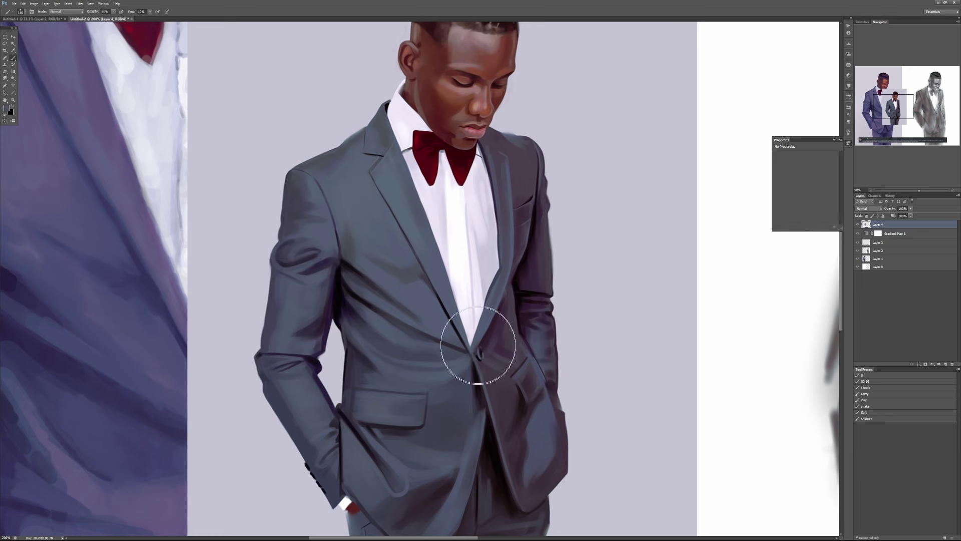
Reduce the brush size and sample the blue-grey on the lit front of the pasted figure's jacket.
{"action": "key", "text": "bracketleft"}
{"action": "key", "text": "bracketleft"}
{"action": "key", "text": "bracketleft"}
{"action": "key", "text": "bracketleft"}
{"action": "key", "text": "bracketleft"}
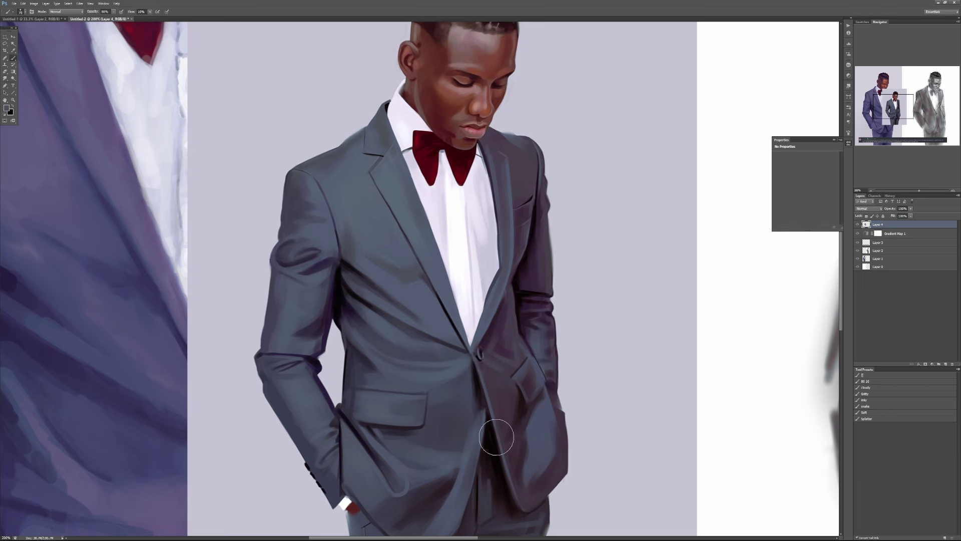
{"action": "key", "text": "x"}
{"action": "mouse_move", "coordinate": [368, 370]}
{"action": "left_mouse_down"}
{"action": "mouse_move", "coordinate": [467, 371]}
{"action": "mouse_move", "coordinate": [601, 300]}
{"action": "mouse_move", "coordinate": [575, 284]}
{"action": "mouse_move", "coordinate": [613, 284]}
{"action": "mouse_move", "coordinate": [612, 348]}
{"action": "left_mouse_up"}
{"action": "left_click", "coordinate": [398, 352], "text": "alt"}
Sample the dark purple tones on the shaded side of the pasted figure's jacket for comparison with the lit side.
{"action": "left_click", "coordinate": [498, 321], "text": "alt"}
{"action": "left_click_drag", "start_coordinate": [523, 388], "coordinate": [486, 299]}
{"action": "left_click", "coordinate": [390, 262], "text": "alt"}
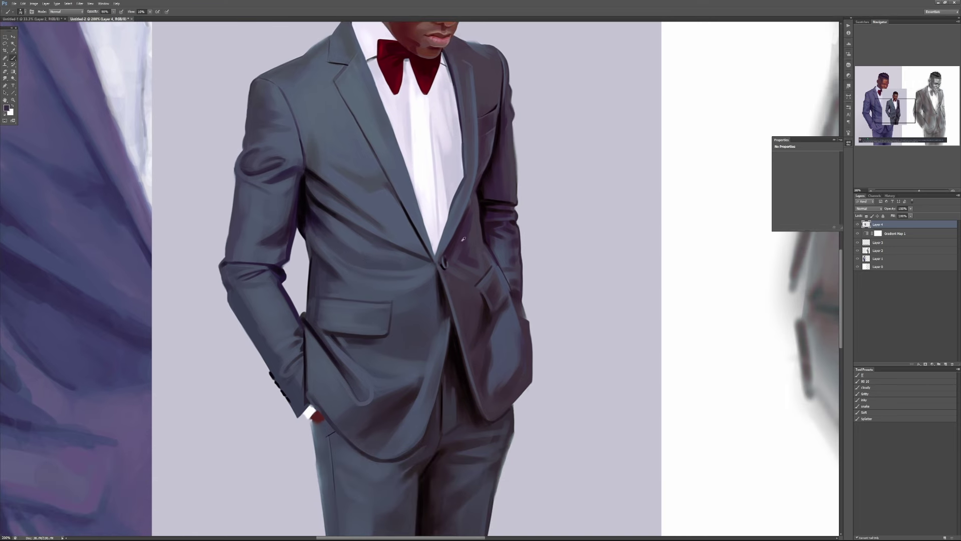
{"action": "key", "text": "alt"}
{"action": "key", "text": "alt"}
{"action": "left_click", "coordinate": [508, 349], "text": "alt"}
{"action": "left_click_drag", "start_coordinate": [492, 480], "coordinate": [502, 463]}
Try brush marks on the pasted figure's face, undo the last one, and reset the colours to white foreground over black.
{"action": "left_click_drag", "start_coordinate": [348, 147], "coordinate": [435, 494]}
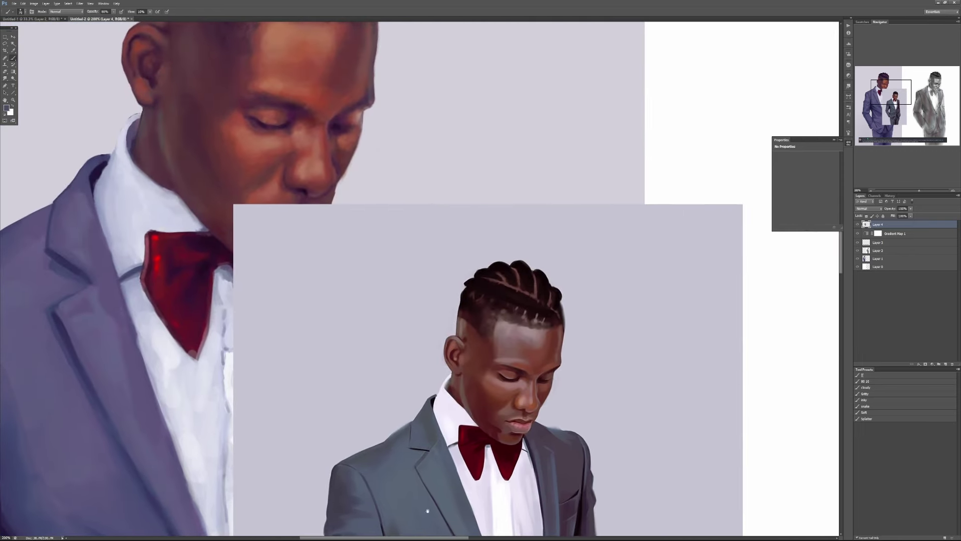
{"action": "left_click_drag", "start_coordinate": [446, 387], "coordinate": [448, 398]}
{"action": "mouse_move", "coordinate": [509, 370]}
{"action": "left_mouse_down"}
{"action": "mouse_move", "coordinate": [537, 402]}
{"action": "mouse_move", "coordinate": [471, 350]}
{"action": "mouse_move", "coordinate": [512, 417]}
{"action": "mouse_move", "coordinate": [493, 391]}
{"action": "mouse_move", "coordinate": [507, 433]}
{"action": "mouse_move", "coordinate": [499, 391]}
{"action": "mouse_move", "coordinate": [490, 397]}
{"action": "mouse_move", "coordinate": [534, 426]}
{"action": "mouse_move", "coordinate": [498, 404]}
{"action": "mouse_move", "coordinate": [505, 424]}
{"action": "mouse_move", "coordinate": [490, 412]}
{"action": "mouse_move", "coordinate": [508, 419]}
{"action": "mouse_move", "coordinate": [505, 431]}
{"action": "mouse_move", "coordinate": [488, 397]}
{"action": "mouse_move", "coordinate": [499, 427]}
{"action": "mouse_move", "coordinate": [485, 362]}
{"action": "mouse_move", "coordinate": [540, 346]}
{"action": "mouse_move", "coordinate": [512, 351]}
{"action": "mouse_move", "coordinate": [516, 382]}
{"action": "mouse_move", "coordinate": [524, 373]}
{"action": "mouse_move", "coordinate": [513, 341]}
{"action": "mouse_move", "coordinate": [508, 350]}
{"action": "mouse_move", "coordinate": [580, 350]}
{"action": "mouse_move", "coordinate": [559, 360]}
{"action": "mouse_move", "coordinate": [507, 341]}
{"action": "mouse_move", "coordinate": [558, 353]}
{"action": "mouse_move", "coordinate": [515, 352]}
{"action": "mouse_move", "coordinate": [558, 374]}
{"action": "mouse_move", "coordinate": [531, 354]}
{"action": "mouse_move", "coordinate": [504, 378]}
{"action": "mouse_move", "coordinate": [549, 357]}
{"action": "mouse_move", "coordinate": [511, 349]}
{"action": "mouse_move", "coordinate": [544, 364]}
{"action": "mouse_move", "coordinate": [546, 409]}
{"action": "mouse_move", "coordinate": [510, 415]}
{"action": "mouse_move", "coordinate": [498, 401]}
{"action": "mouse_move", "coordinate": [488, 412]}
{"action": "mouse_move", "coordinate": [496, 396]}
{"action": "mouse_move", "coordinate": [491, 415]}
{"action": "mouse_move", "coordinate": [507, 363]}
{"action": "mouse_move", "coordinate": [501, 414]}
{"action": "mouse_move", "coordinate": [496, 378]}
{"action": "mouse_move", "coordinate": [512, 336]}
{"action": "mouse_move", "coordinate": [552, 374]}
{"action": "left_mouse_up"}
{"action": "left_click", "coordinate": [538, 422], "text": "alt"}
{"action": "key", "text": "d"}
{"action": "key", "text": "x"}
{"action": "key", "text": "ctrl+z"}
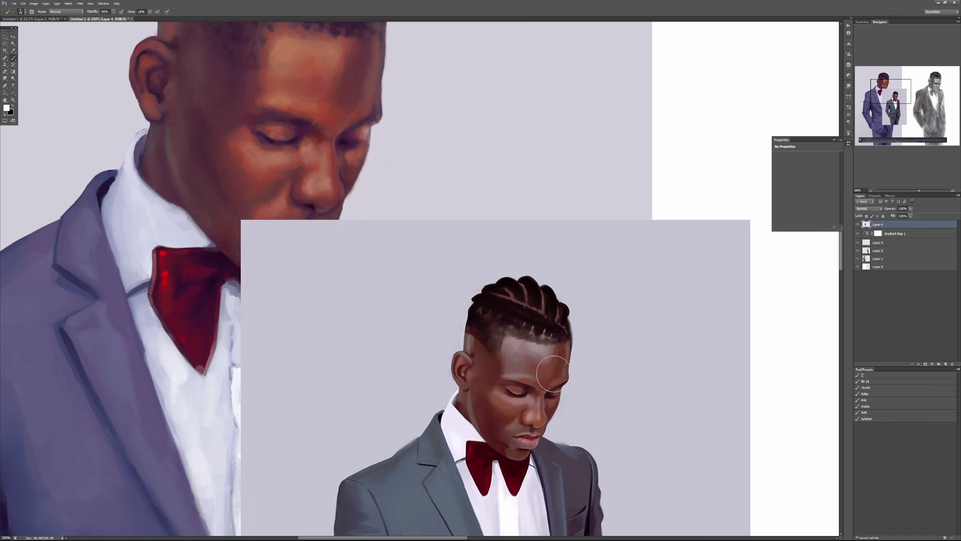
Hide the pasted painting's layer so the purple-blue suit figure beneath can be viewed in full.
{"action": "left_click", "coordinate": [857, 225]}
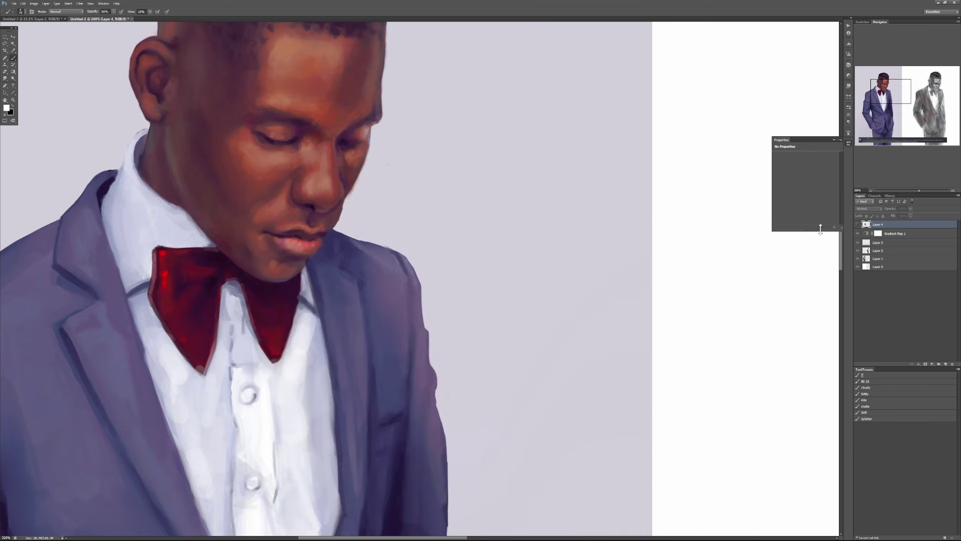
{"action": "key", "text": "ctrl+minus"}
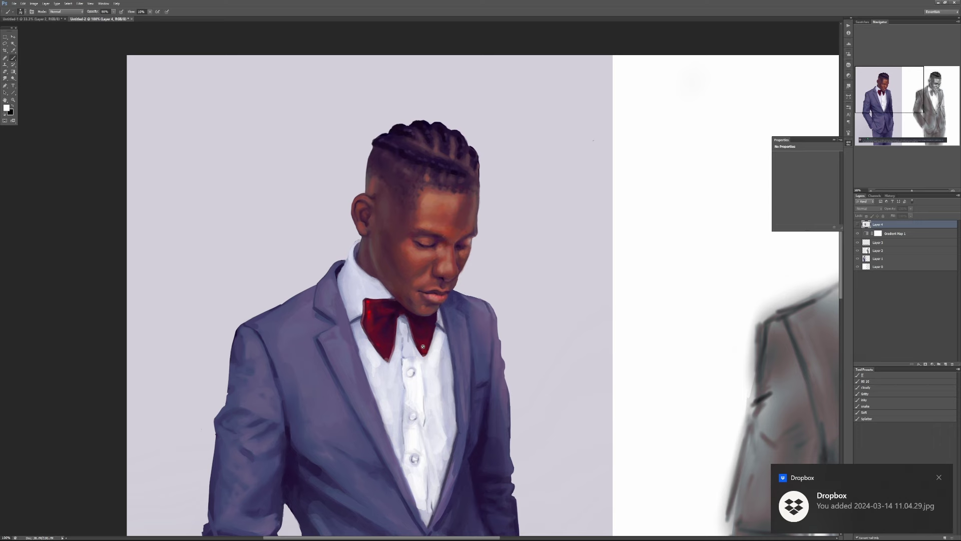
{"action": "left_click", "coordinate": [6, 107]}
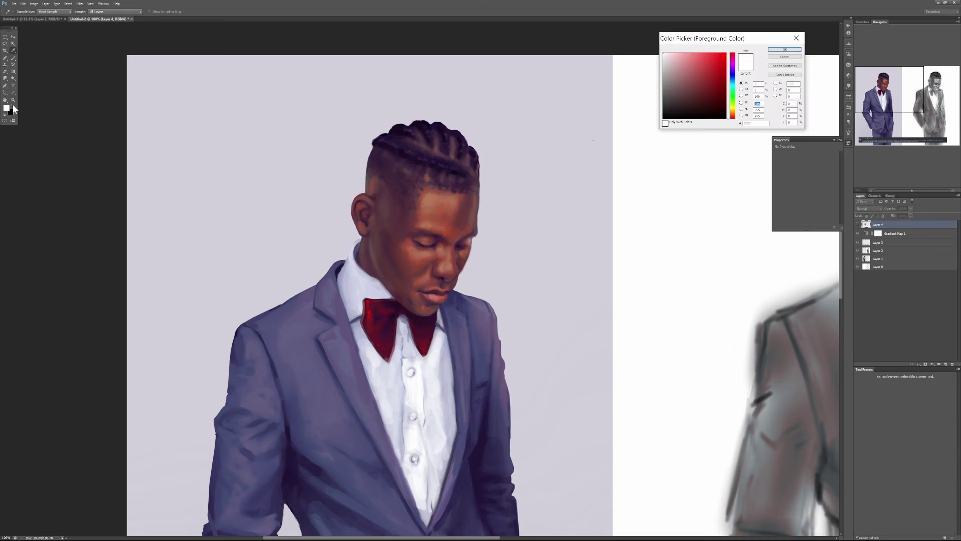
{"action": "left_click", "coordinate": [784, 57]}
{"action": "key", "text": "b"}
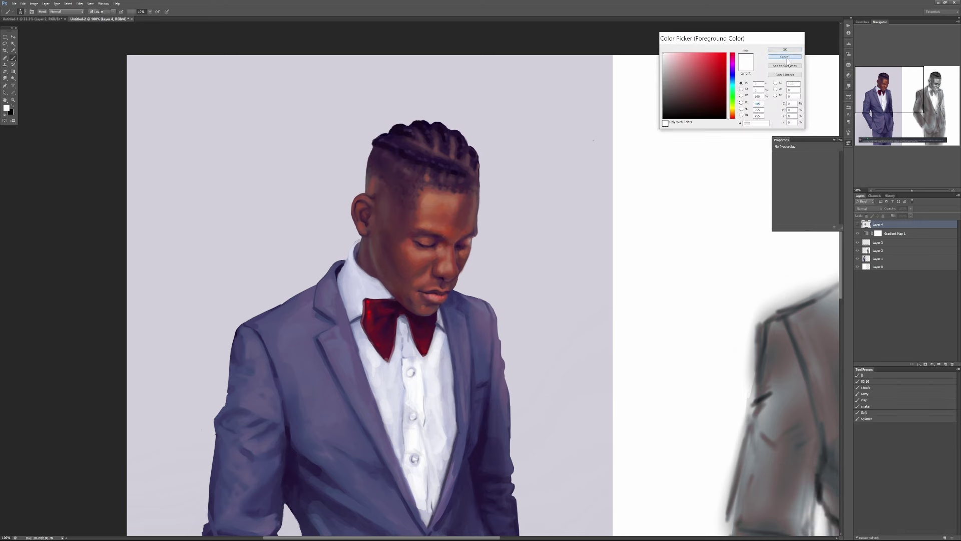
{"action": "scroll", "coordinate": [569, 381], "scroll_direction": "down", "scroll_amount": 5}
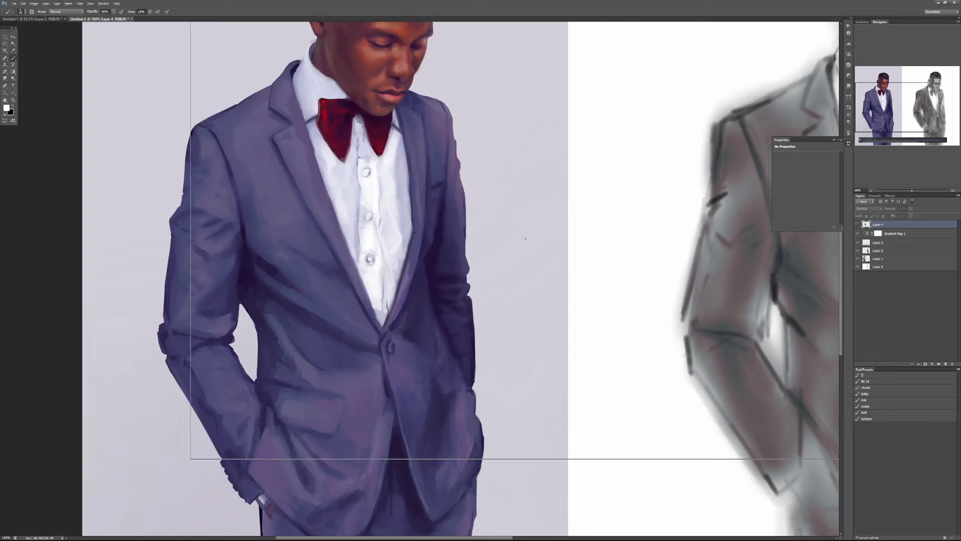
Delete the gradient map adjustment layer and collapse its properties.
{"action": "key", "text": "ctrl+minus"}
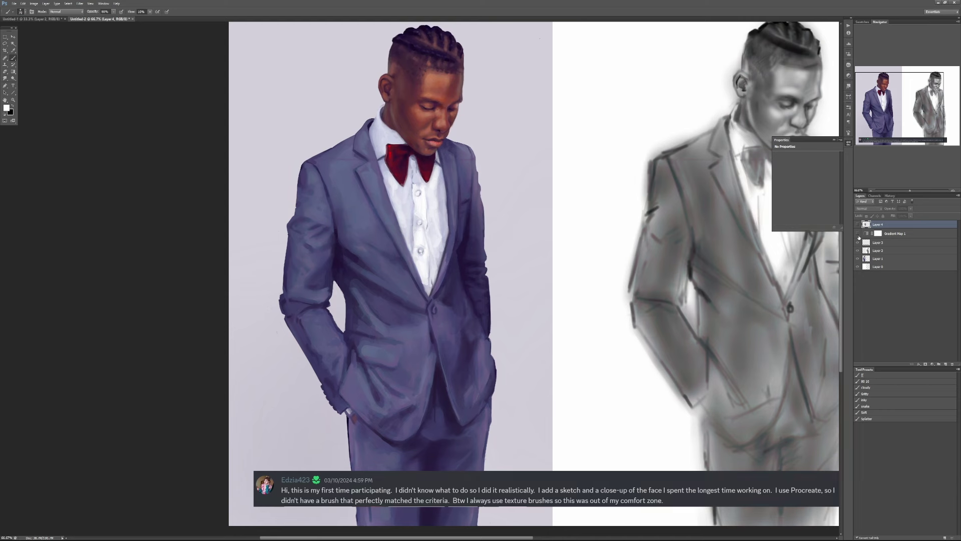
{"action": "left_click", "coordinate": [858, 233]}
{"action": "left_click_drag", "start_coordinate": [898, 234], "coordinate": [946, 363]}
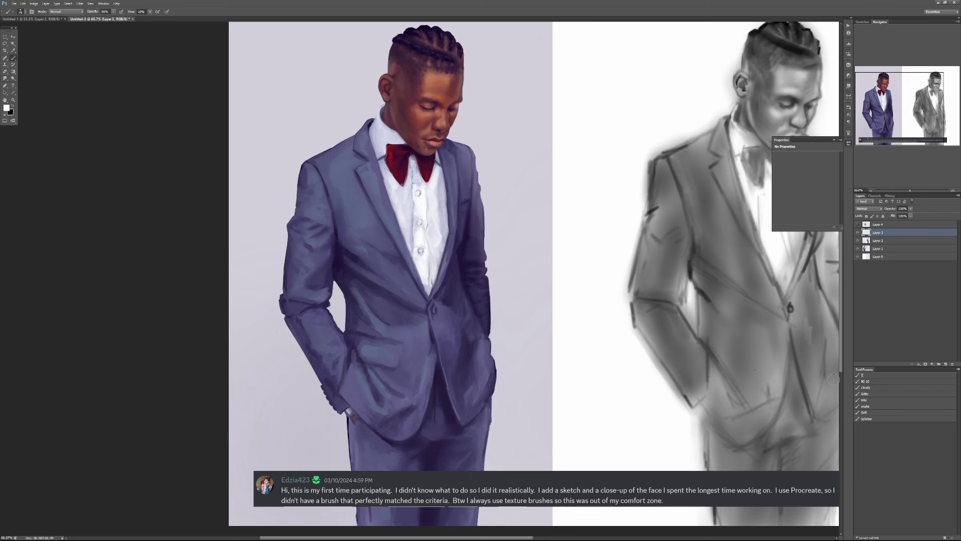
{"action": "left_click", "coordinate": [848, 143]}
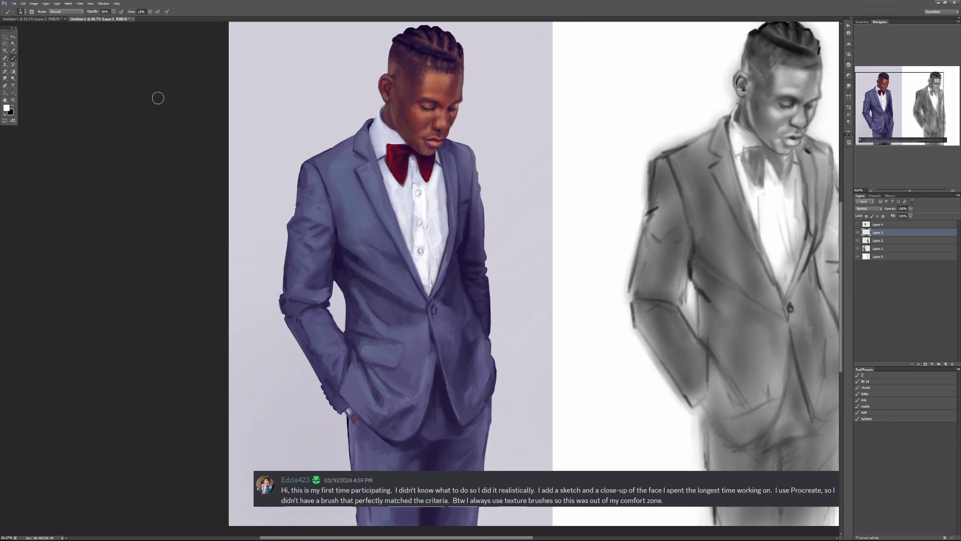
Close the Untitled-2 document without saving its changes.
{"action": "left_click", "coordinate": [133, 18]}
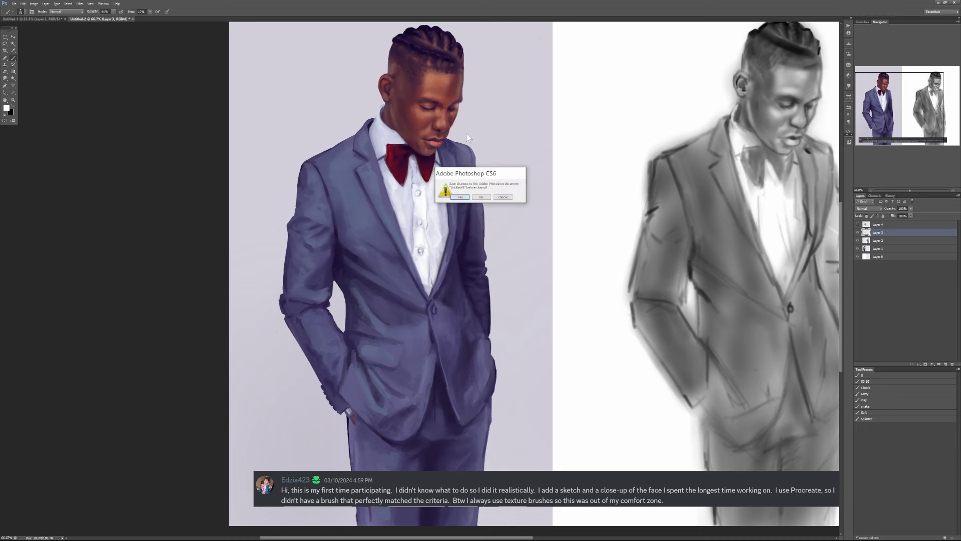
{"action": "left_click", "coordinate": [485, 202]}
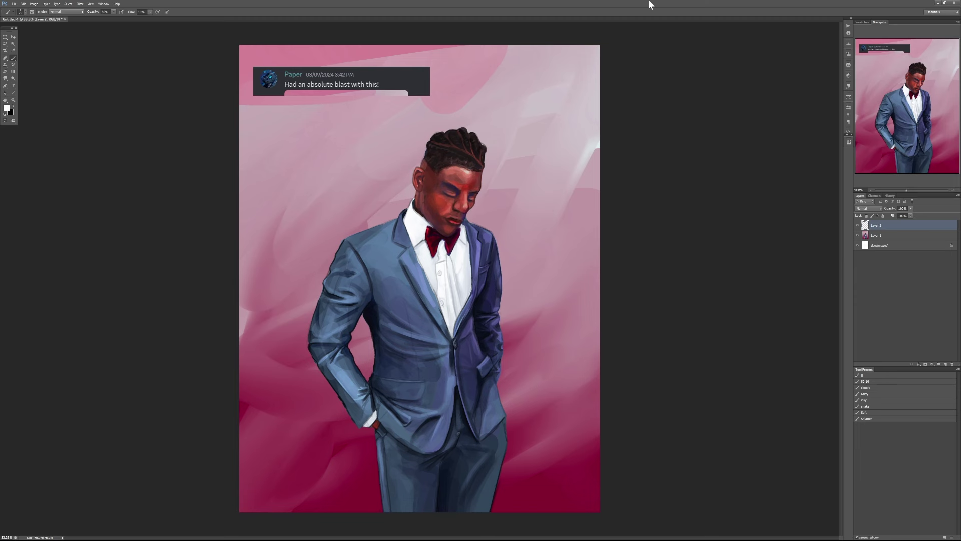
Try long vertical brush strokes in the background beside the suit figure and undo each of them.
{"action": "mouse_move", "coordinate": [298, 220]}
{"action": "left_mouse_down"}
{"action": "mouse_move", "coordinate": [328, 195]}
{"action": "mouse_move", "coordinate": [305, 373]}
{"action": "left_mouse_up"}
{"action": "key", "text": "ctrl+z"}
{"action": "mouse_move", "coordinate": [308, 185]}
{"action": "left_mouse_down"}
{"action": "mouse_move", "coordinate": [272, 277]}
{"action": "mouse_move", "coordinate": [300, 311]}
{"action": "left_mouse_up"}
{"action": "key", "text": "ctrl+z"}
Sketch a slanted four-sided outline in black on the pink background beside the figure's face.
{"action": "scroll", "coordinate": [459, 211], "scroll_direction": "up", "scroll_amount": 1}
{"action": "scroll", "coordinate": [459, 218], "scroll_direction": "up", "scroll_amount": 1}
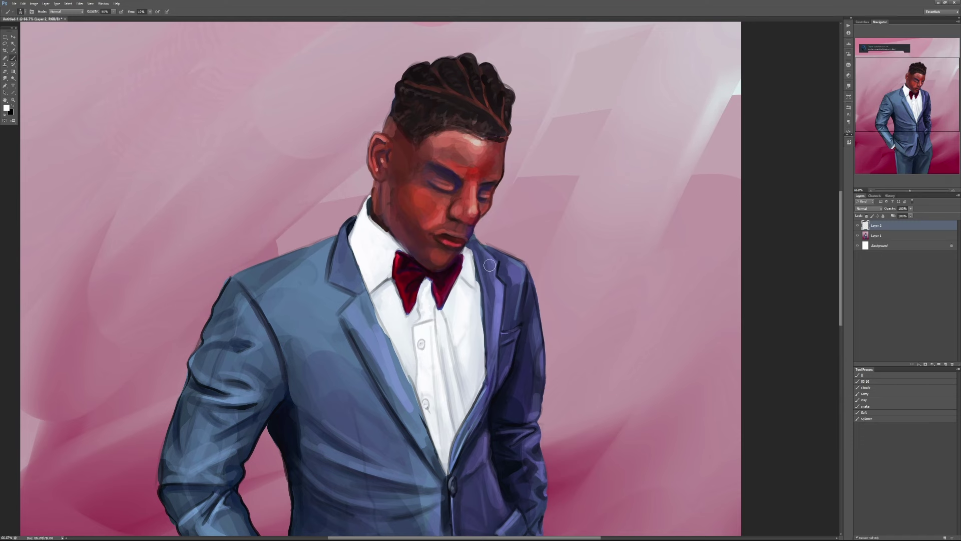
{"action": "left_click_drag", "start_coordinate": [485, 270], "coordinate": [460, 306]}
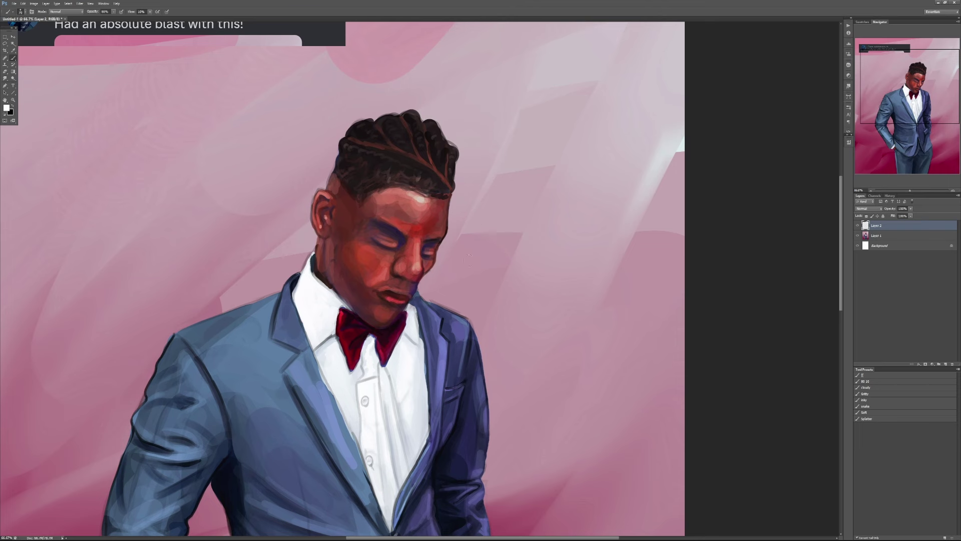
{"action": "key", "text": "ctrl+plus"}
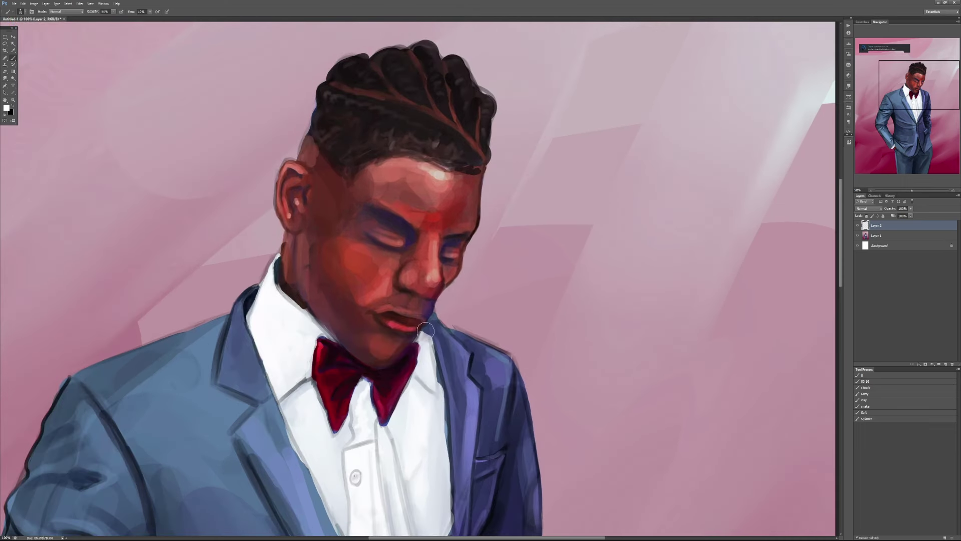
{"action": "mouse_move", "coordinate": [480, 483]}
{"action": "left_mouse_down"}
{"action": "mouse_move", "coordinate": [490, 493]}
{"action": "mouse_move", "coordinate": [491, 468]}
{"action": "left_mouse_up"}
{"action": "left_click_drag", "start_coordinate": [442, 205], "coordinate": [437, 216]}
{"action": "key", "text": "x"}
{"action": "mouse_move", "coordinate": [652, 203]}
{"action": "left_mouse_down"}
{"action": "mouse_move", "coordinate": [548, 247]}
{"action": "mouse_move", "coordinate": [665, 191]}
{"action": "mouse_move", "coordinate": [789, 218]}
{"action": "mouse_move", "coordinate": [667, 324]}
{"action": "left_mouse_up"}
{"action": "key", "text": "ctrl+z"}
{"action": "left_click_drag", "start_coordinate": [516, 274], "coordinate": [662, 322]}
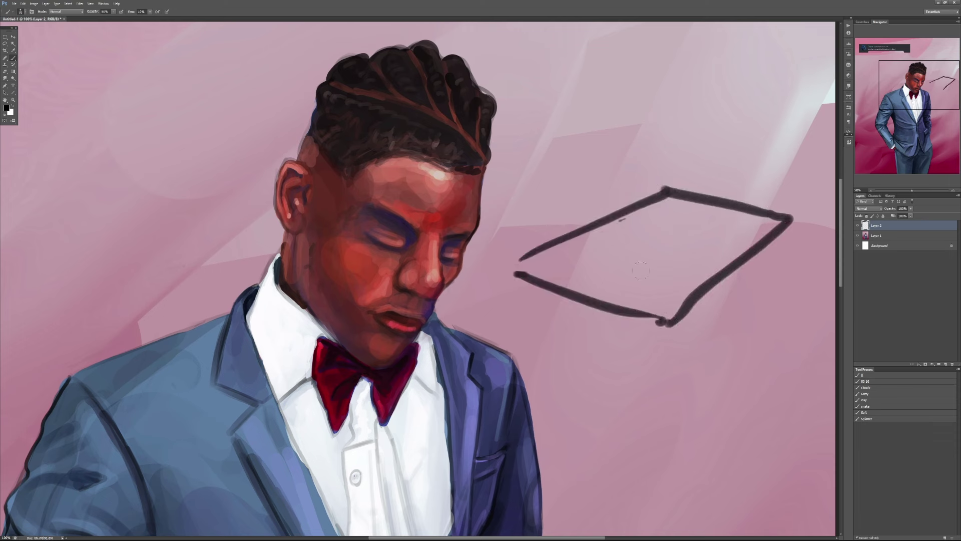
Draw the inner edges that turn the outline into an open box and add three dots on its floor.
{"action": "left_click_drag", "start_coordinate": [664, 188], "coordinate": [666, 227]}
{"action": "mouse_move", "coordinate": [555, 294]}
{"action": "left_mouse_down"}
{"action": "mouse_move", "coordinate": [676, 228]}
{"action": "mouse_move", "coordinate": [759, 233]}
{"action": "left_mouse_up"}
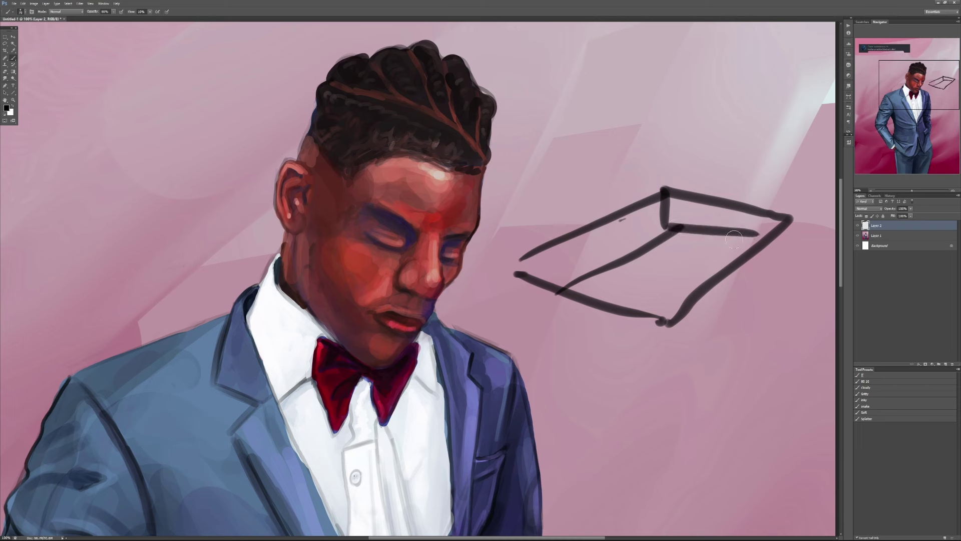
{"action": "mouse_move", "coordinate": [651, 229]}
{"action": "left_mouse_down"}
{"action": "mouse_move", "coordinate": [568, 289]}
{"action": "mouse_move", "coordinate": [665, 228]}
{"action": "mouse_move", "coordinate": [748, 246]}
{"action": "mouse_move", "coordinate": [706, 288]}
{"action": "left_mouse_up"}
{"action": "left_click", "coordinate": [637, 274]}
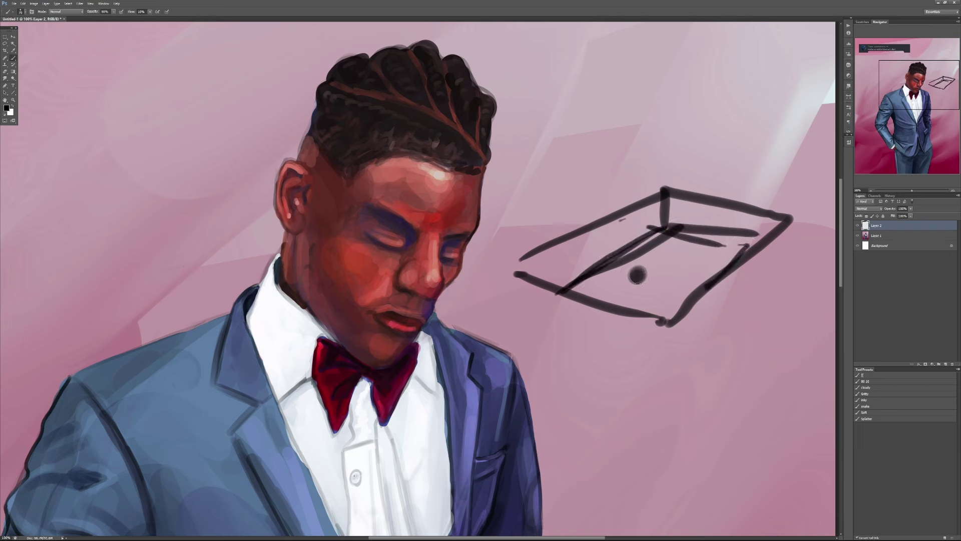
{"action": "left_click", "coordinate": [679, 258]}
{"action": "left_click", "coordinate": [690, 274]}
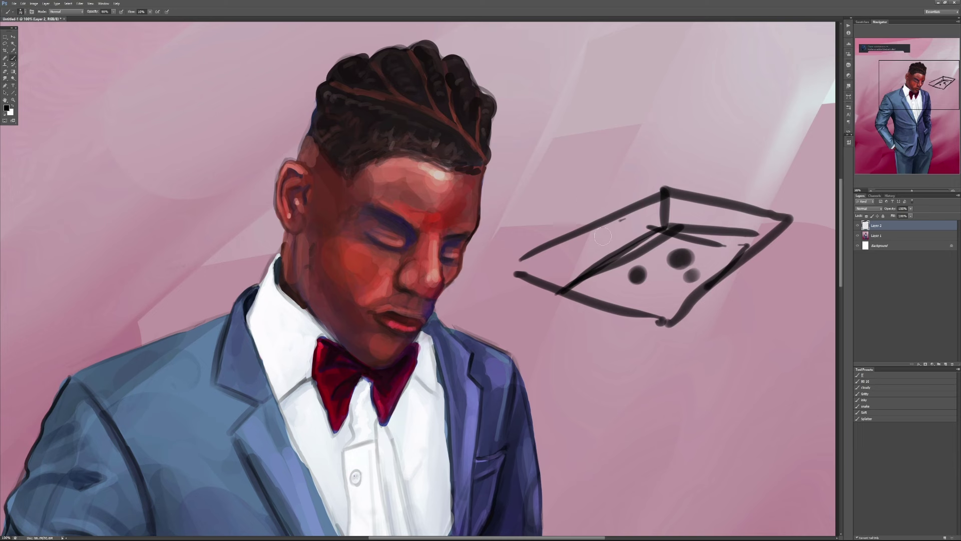
Scribble a dark patch above the box, undo it, and repaint it with a softer, lighter lower edge.
{"action": "mouse_move", "coordinate": [533, 157]}
{"action": "left_mouse_down"}
{"action": "mouse_move", "coordinate": [514, 196]}
{"action": "mouse_move", "coordinate": [566, 200]}
{"action": "left_mouse_up"}
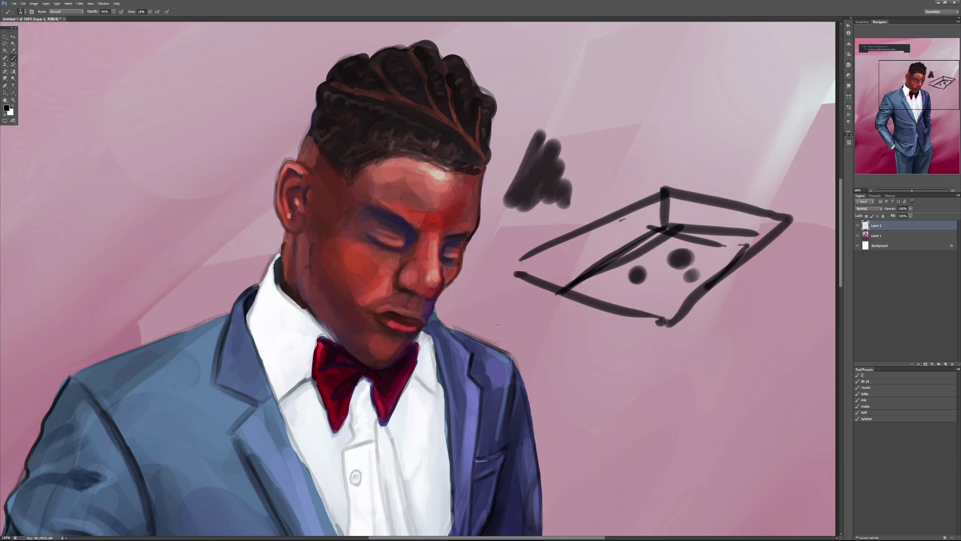
{"action": "key", "text": "ctrl+z"}
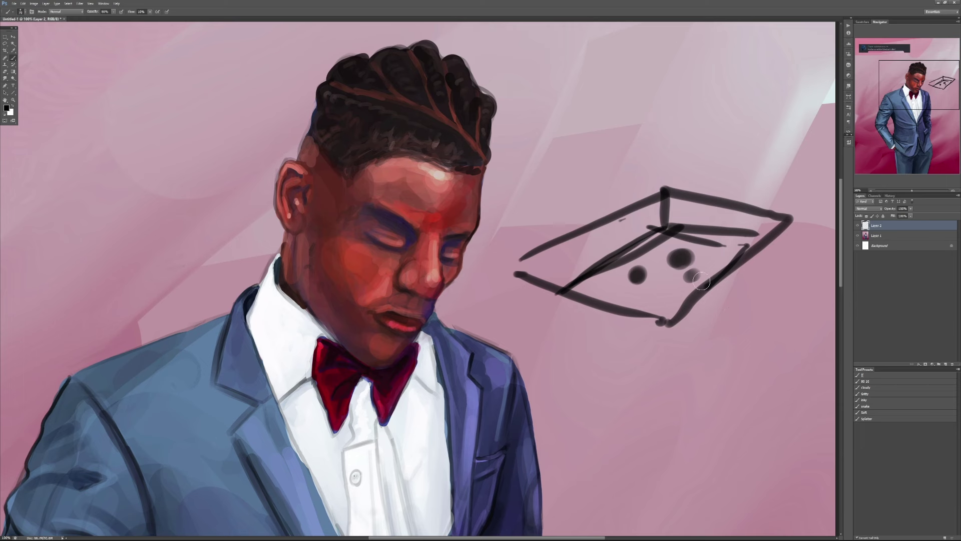
{"action": "mouse_move", "coordinate": [576, 168]}
{"action": "left_mouse_down"}
{"action": "mouse_move", "coordinate": [583, 120]}
{"action": "mouse_move", "coordinate": [616, 125]}
{"action": "mouse_move", "coordinate": [630, 150]}
{"action": "left_mouse_up"}
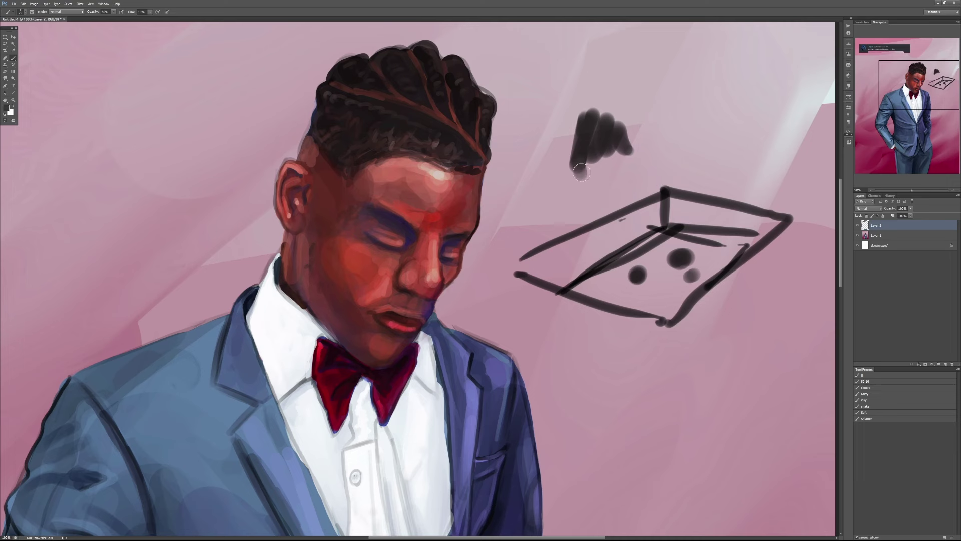
{"action": "mouse_move", "coordinate": [580, 172]}
{"action": "left_mouse_down"}
{"action": "mouse_move", "coordinate": [616, 166]}
{"action": "mouse_move", "coordinate": [625, 146]}
{"action": "mouse_move", "coordinate": [636, 154]}
{"action": "mouse_move", "coordinate": [607, 189]}
{"action": "mouse_move", "coordinate": [555, 199]}
{"action": "left_mouse_up"}
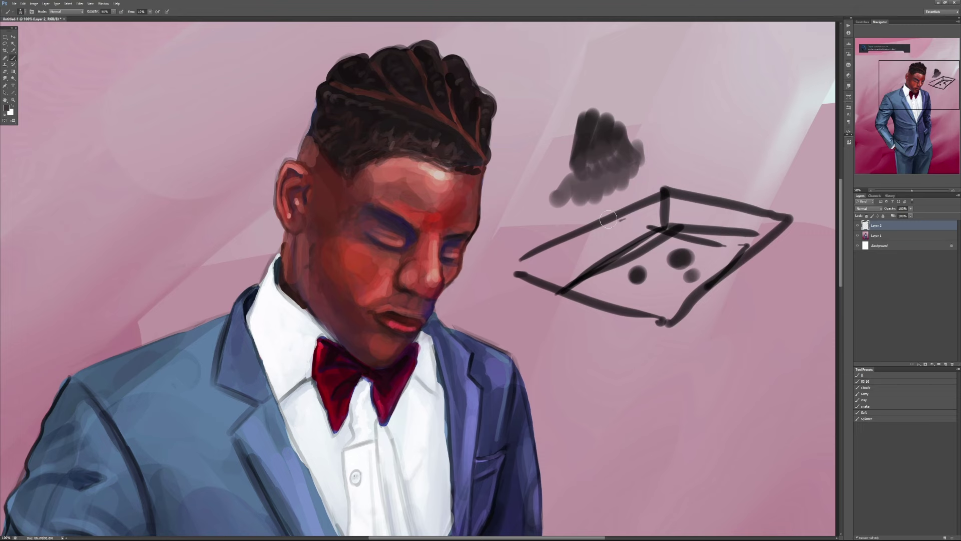
Draw a stick figure with a round head, body line and two legs in the background above the figure's shoulder.
{"action": "key", "text": "ctrl+minus"}
{"action": "key", "text": "ctrl+minus"}
{"action": "key", "text": "ctrl+minus"}
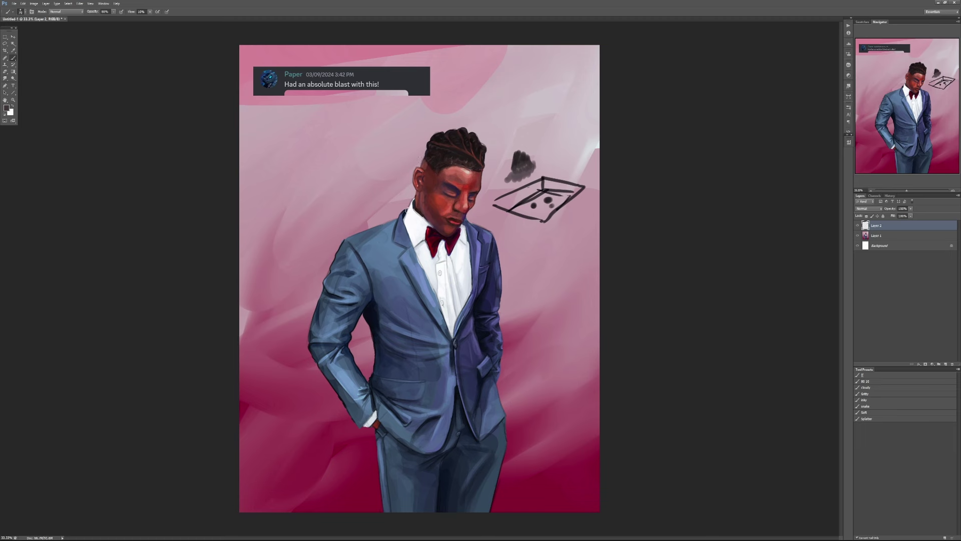
{"action": "left_click_drag", "start_coordinate": [325, 131], "coordinate": [314, 127]}
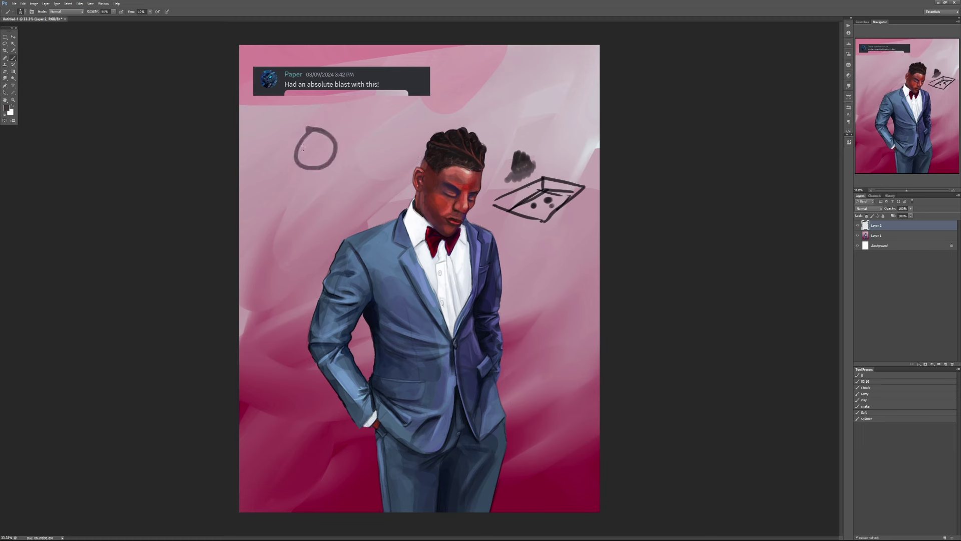
{"action": "mouse_move", "coordinate": [315, 168]}
{"action": "left_mouse_down"}
{"action": "mouse_move", "coordinate": [322, 225]}
{"action": "mouse_move", "coordinate": [299, 269]}
{"action": "left_mouse_up"}
{"action": "mouse_move", "coordinate": [320, 231]}
{"action": "left_mouse_down"}
{"action": "mouse_move", "coordinate": [301, 268]}
{"action": "mouse_move", "coordinate": [337, 248]}
{"action": "left_mouse_up"}
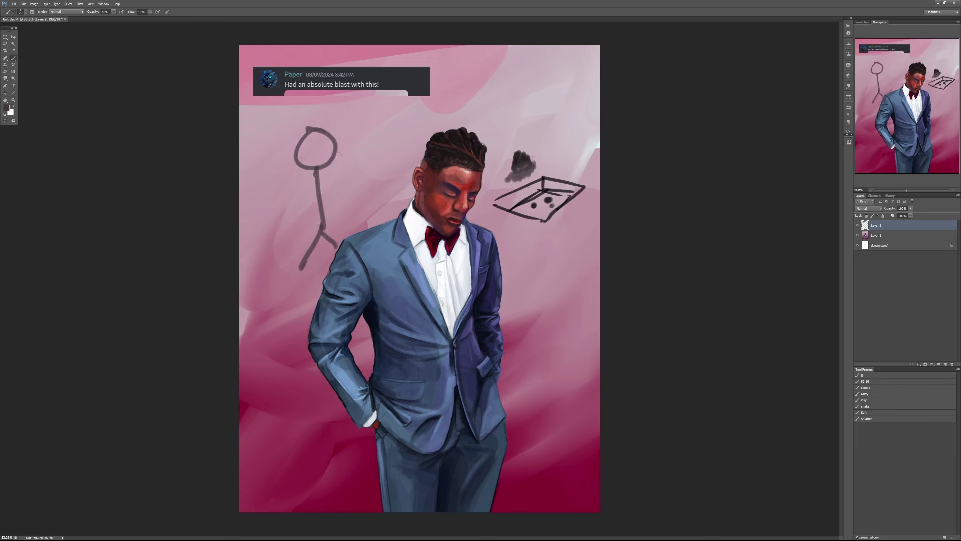
Lasso the stick figure's head, scale it down with Free Transform and apply the transformation.
{"action": "key", "text": "l"}
{"action": "mouse_move", "coordinate": [354, 143]}
{"action": "left_mouse_down"}
{"action": "mouse_move", "coordinate": [280, 125]}
{"action": "mouse_move", "coordinate": [303, 178]}
{"action": "left_mouse_up"}
{"action": "key", "text": "b"}
{"action": "key", "text": "ctrl+t"}
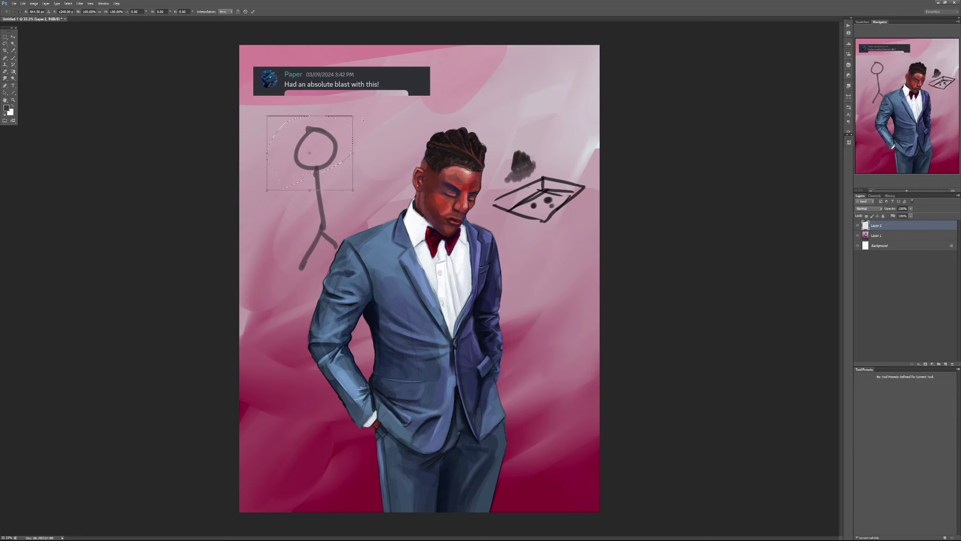
{"action": "left_click_drag", "start_coordinate": [353, 116], "coordinate": [332, 161]}
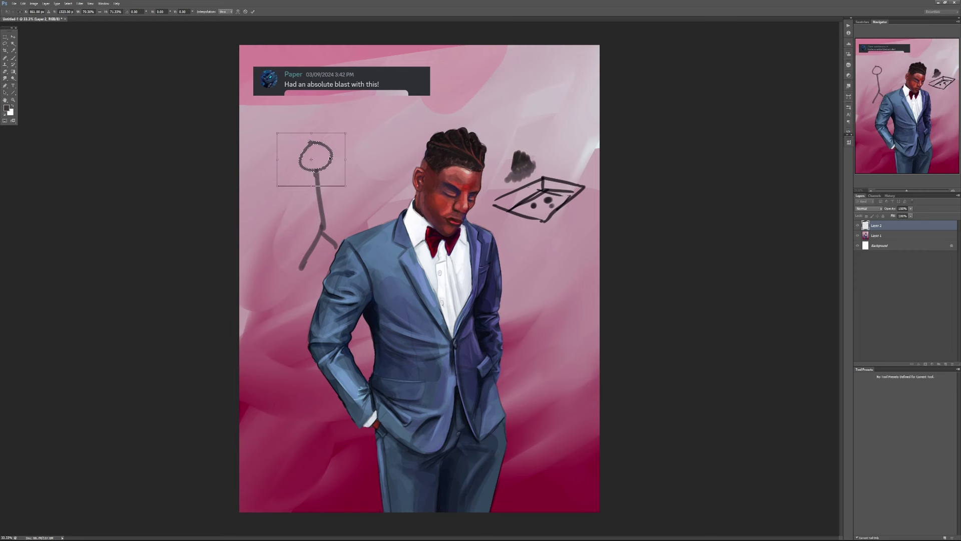
{"action": "left_click", "coordinate": [251, 12]}
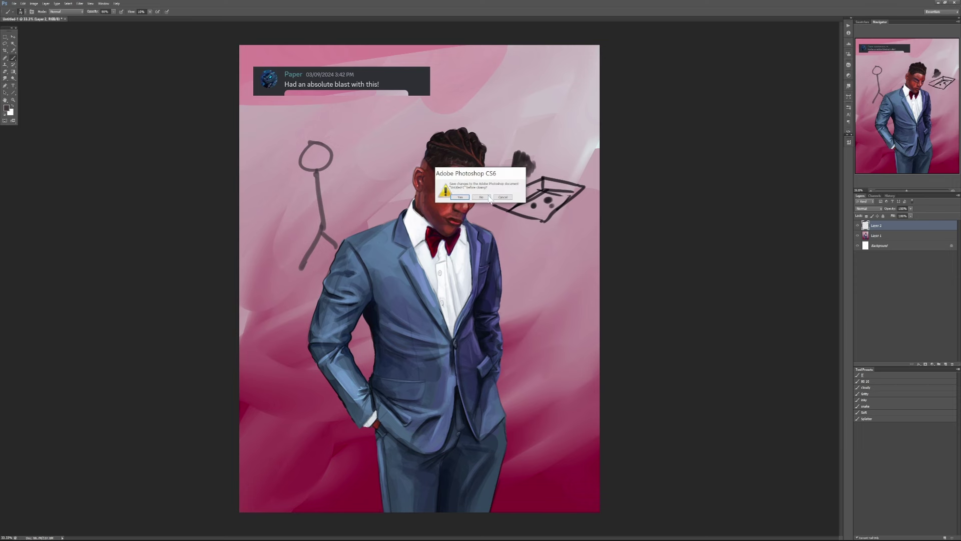
Close the suit painting's document without saving its changes and open the pexels photo of green hills.
{"action": "left_click", "coordinate": [481, 197]}
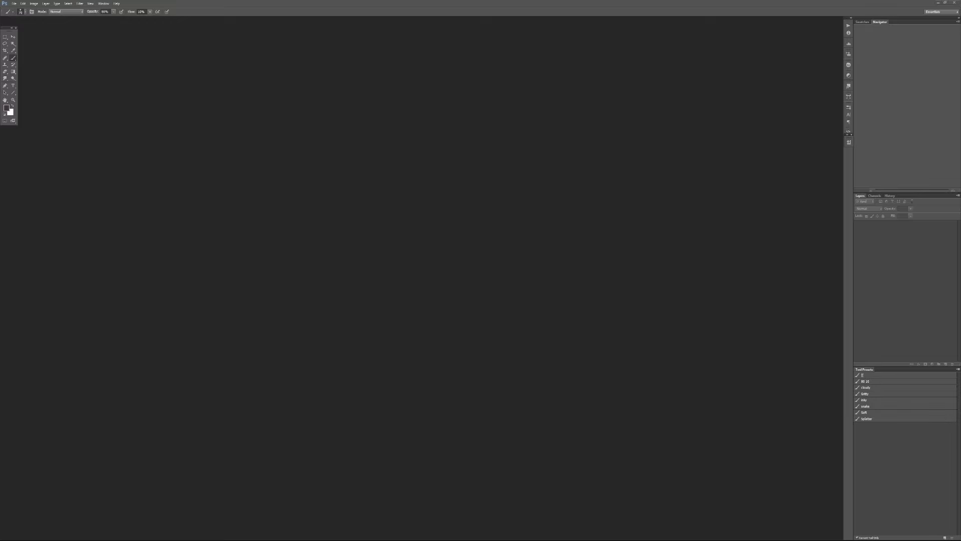
{"action": "left_click_drag", "start_coordinate": [360, 119], "coordinate": [11, 95]}
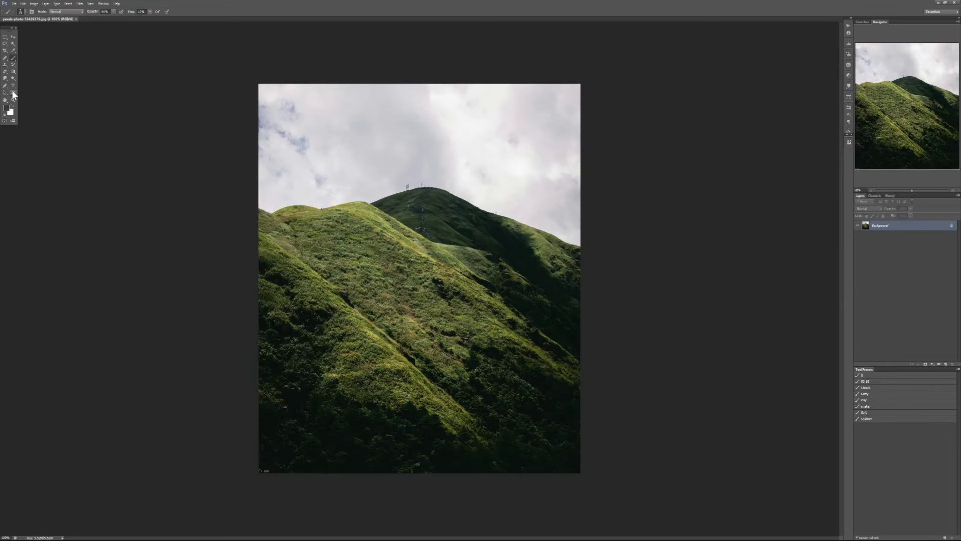